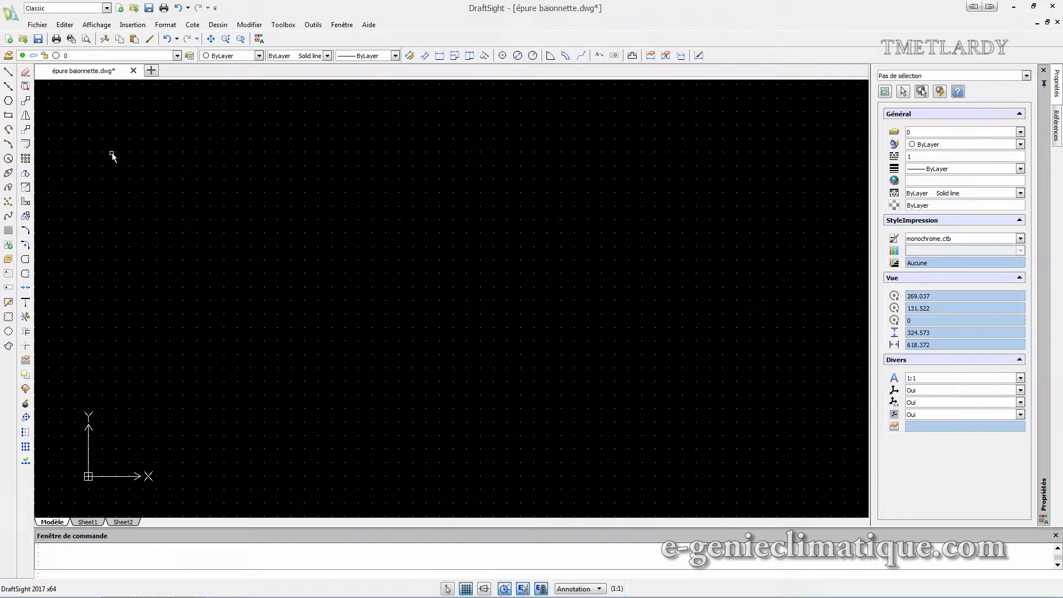
# - Create a new layer named "fibre neutre" in the layer manager
pyautogui.click(8, 56)
pyautogui.click(195, 210)
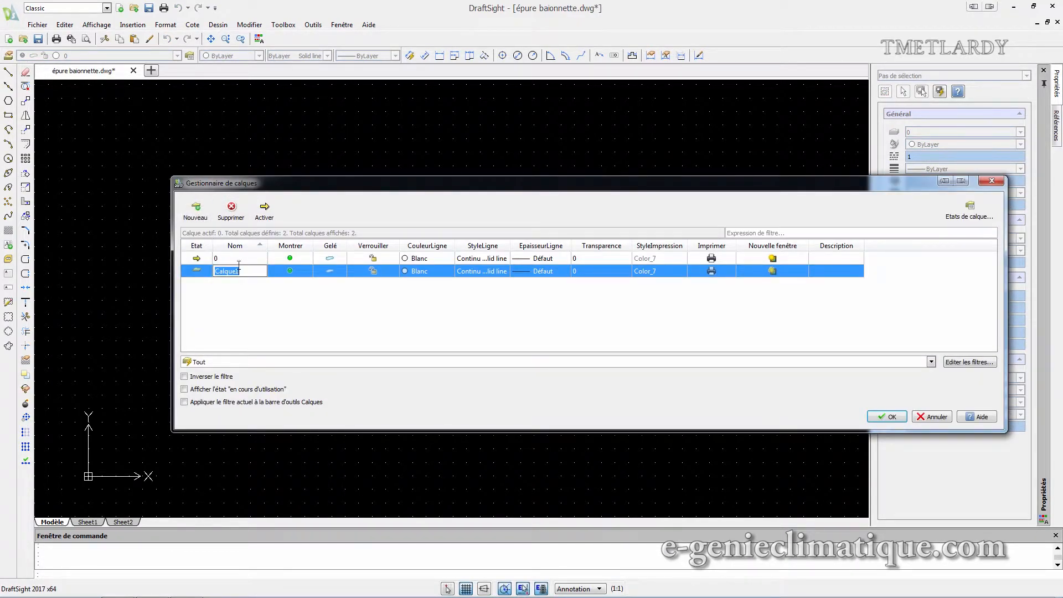
pyautogui.click(240, 271)
pyautogui.doubleClick(240, 271)
pyautogui.write('fibre neutre')
pyautogui.click(305, 327)
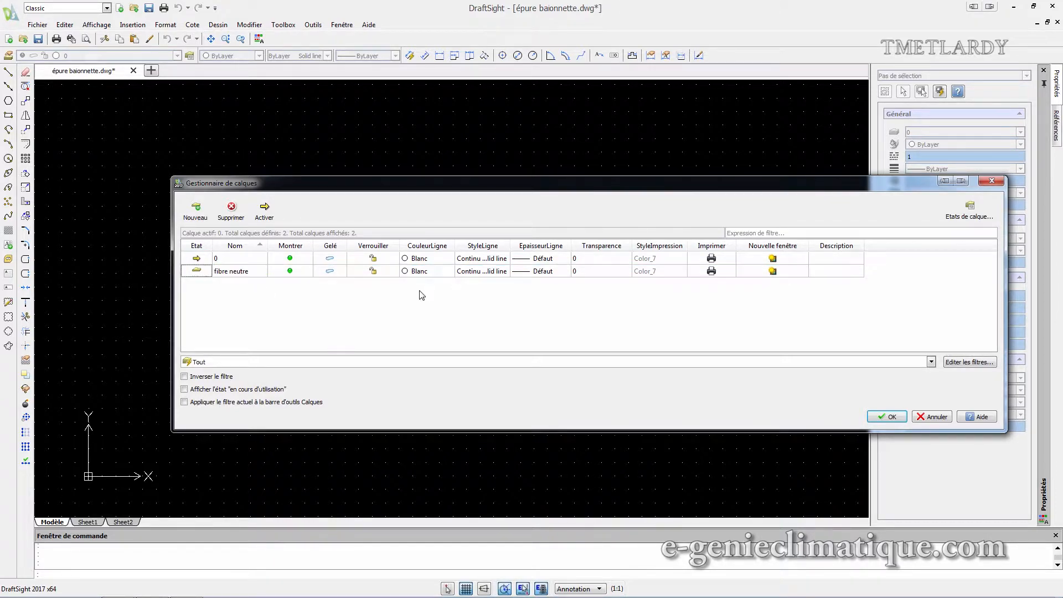
# - Load the DASHED line style from mm.lin for the "fibre neutre" layer
pyautogui.click(484, 272)
pyautogui.click(507, 275)
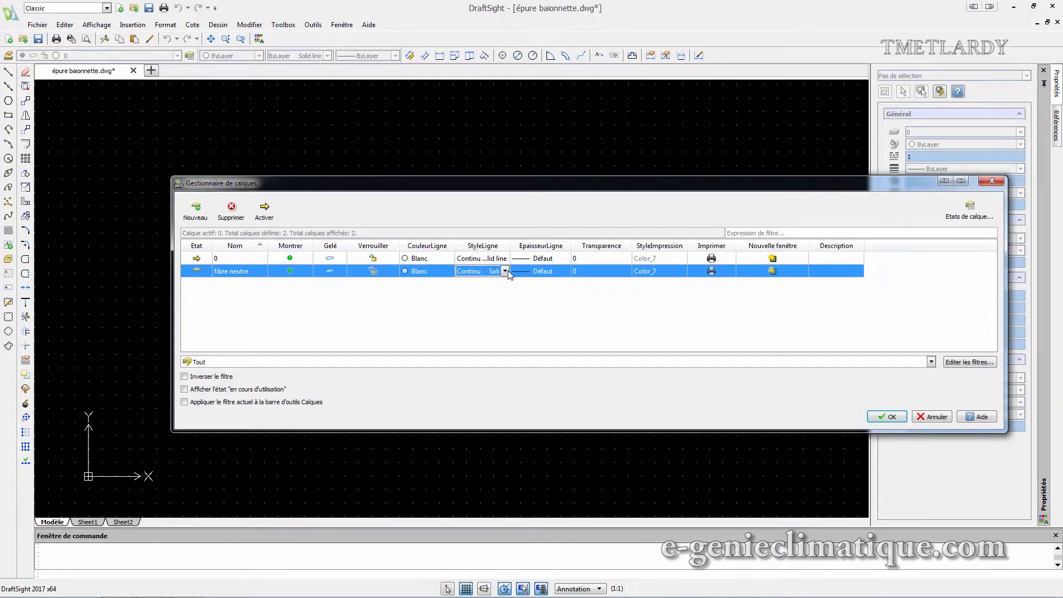
pyautogui.click(505, 272)
pyautogui.click(490, 292)
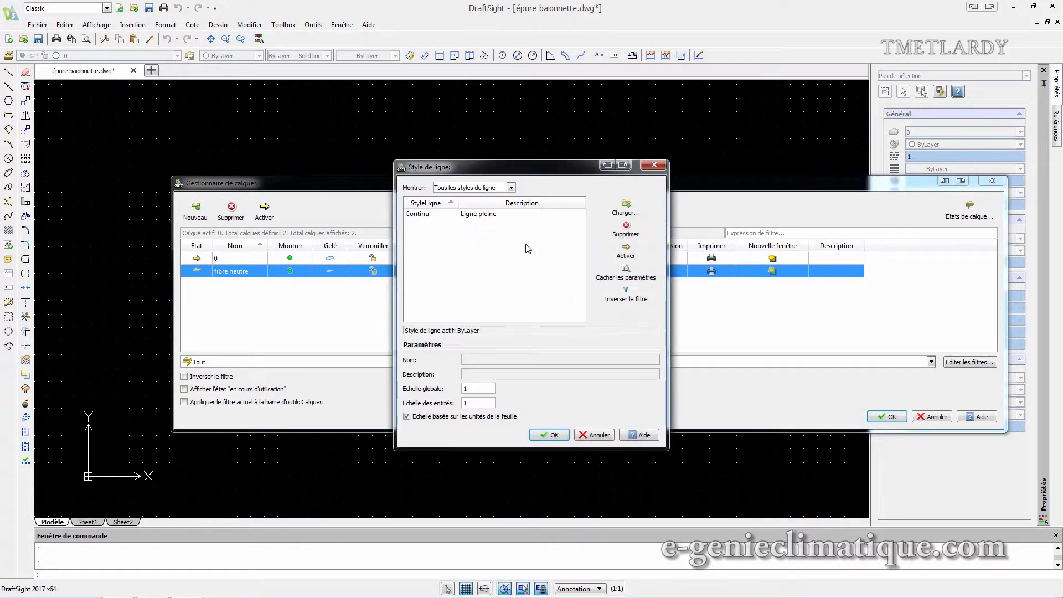
pyautogui.click(618, 214)
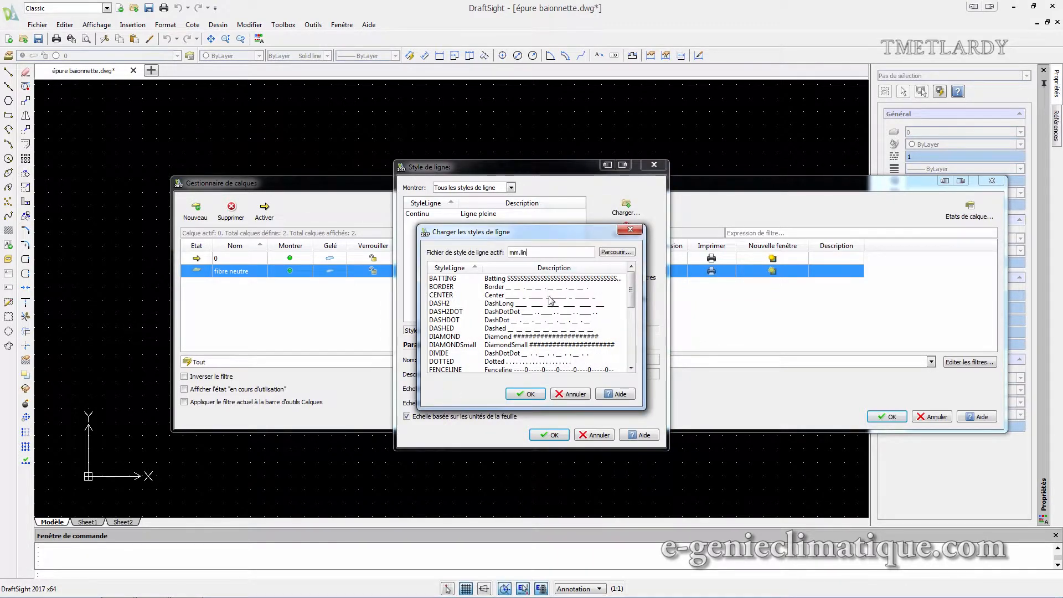
pyautogui.click(547, 305)
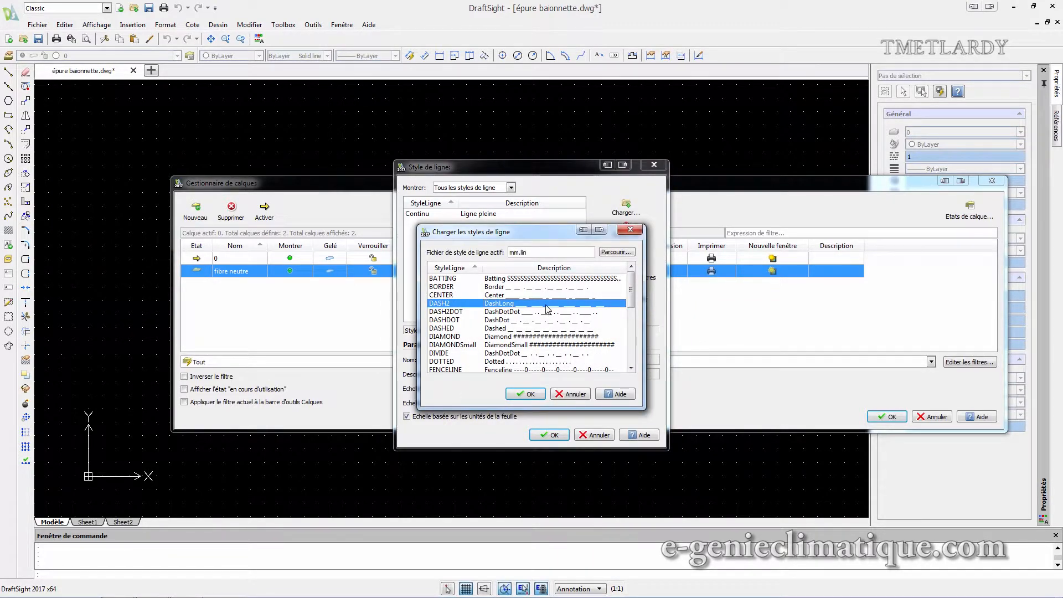
pyautogui.click(555, 329)
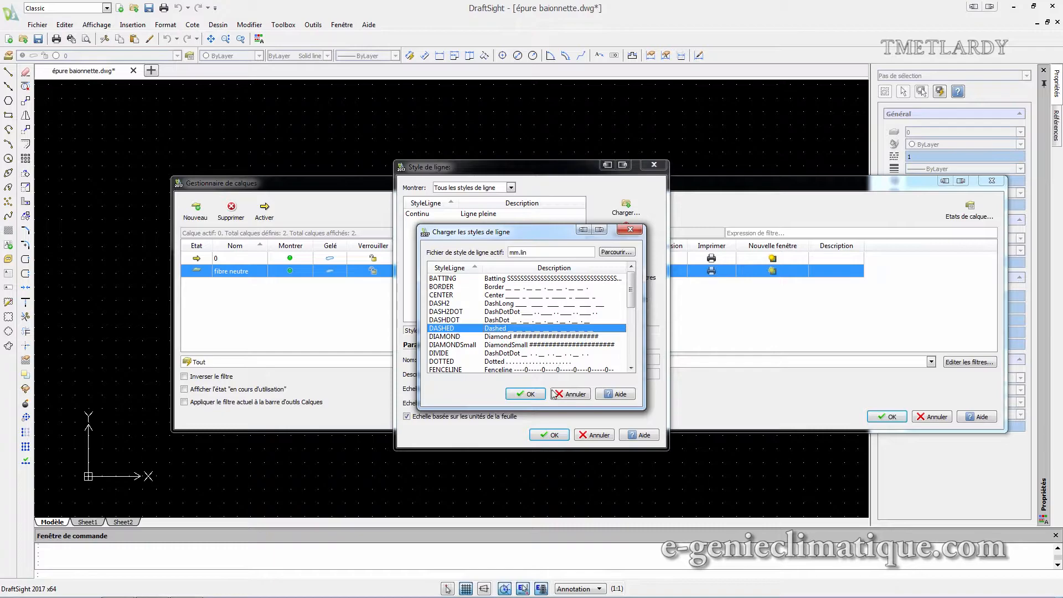
pyautogui.click(527, 395)
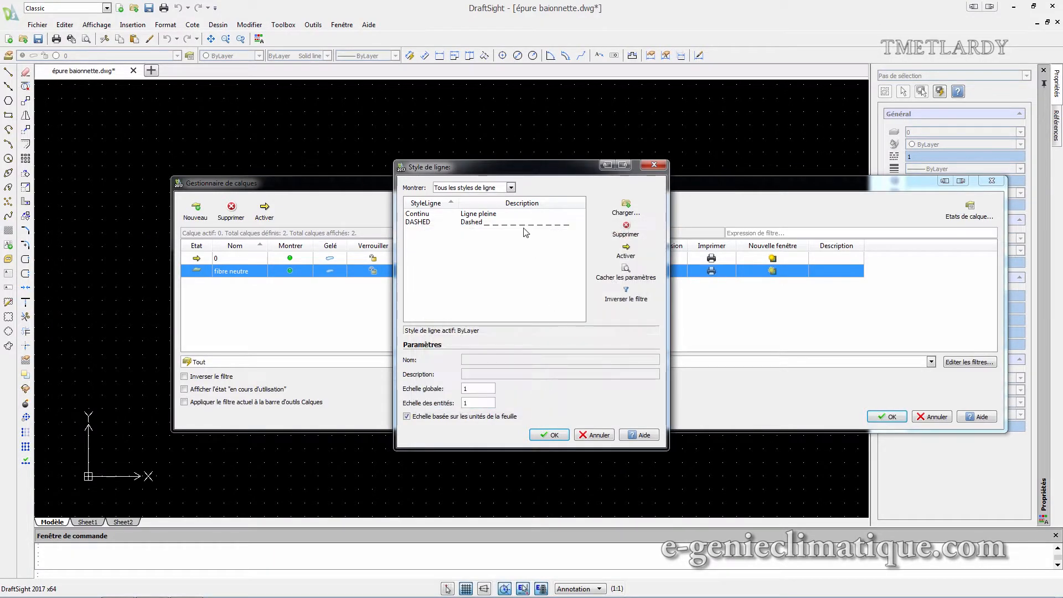
# - Assign the DASHED style to the "fibre neutre" layer with global and entity scales of 0.5, and accept the layer settings
pyautogui.click(487, 222)
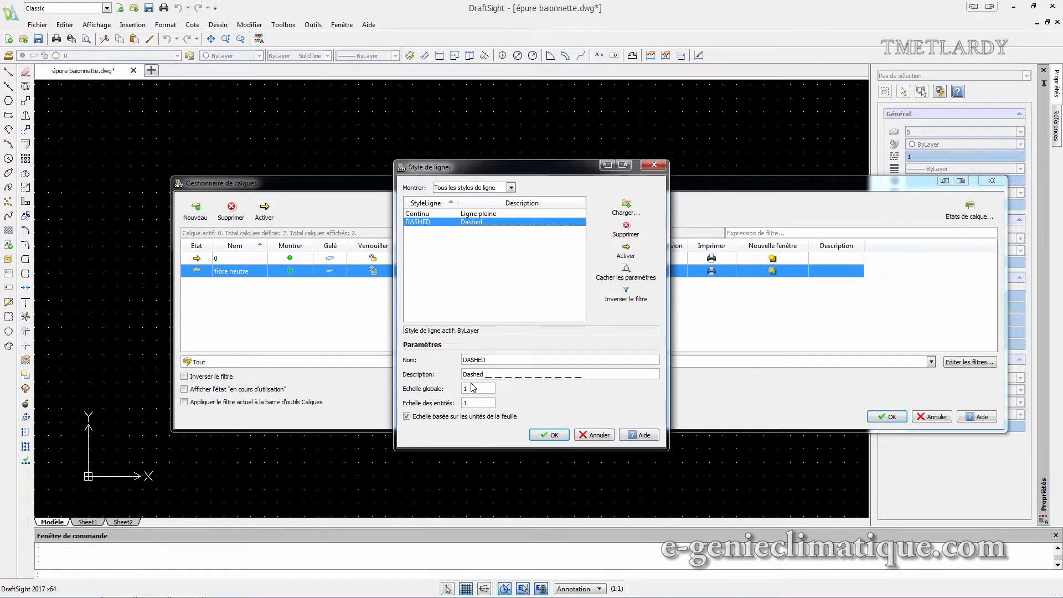
pyautogui.doubleClick(470, 389)
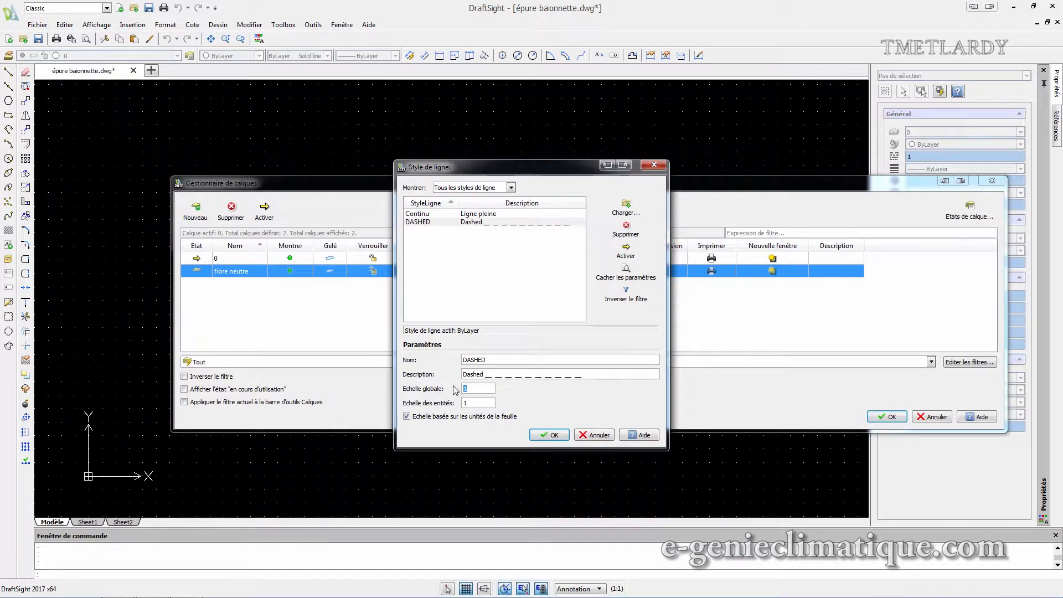
pyautogui.write('0.5')
pyautogui.press('Tab')
pyautogui.write('0.5')
pyautogui.click(536, 436)
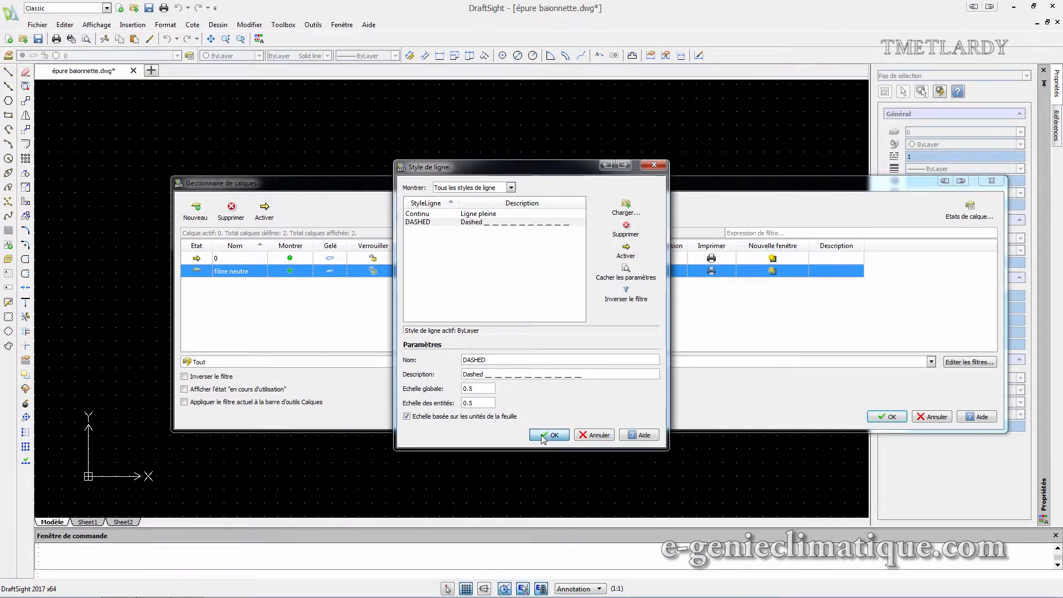
pyautogui.click(875, 416)
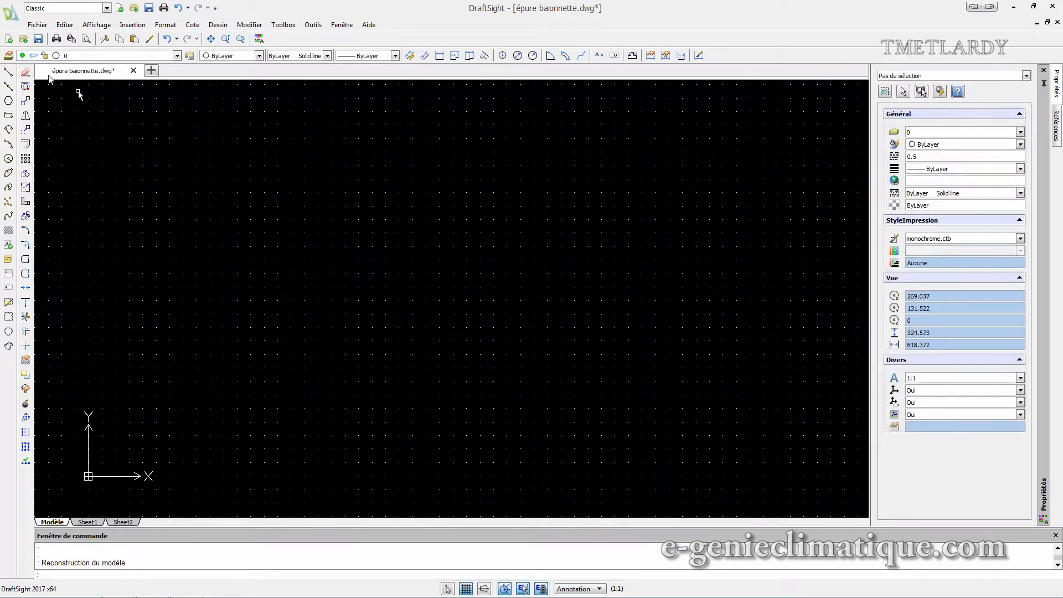
# - With snap temporarily enabled, draw a horizontal line about 208 units long starting from point (10, 80)
pyautogui.click(8, 72)
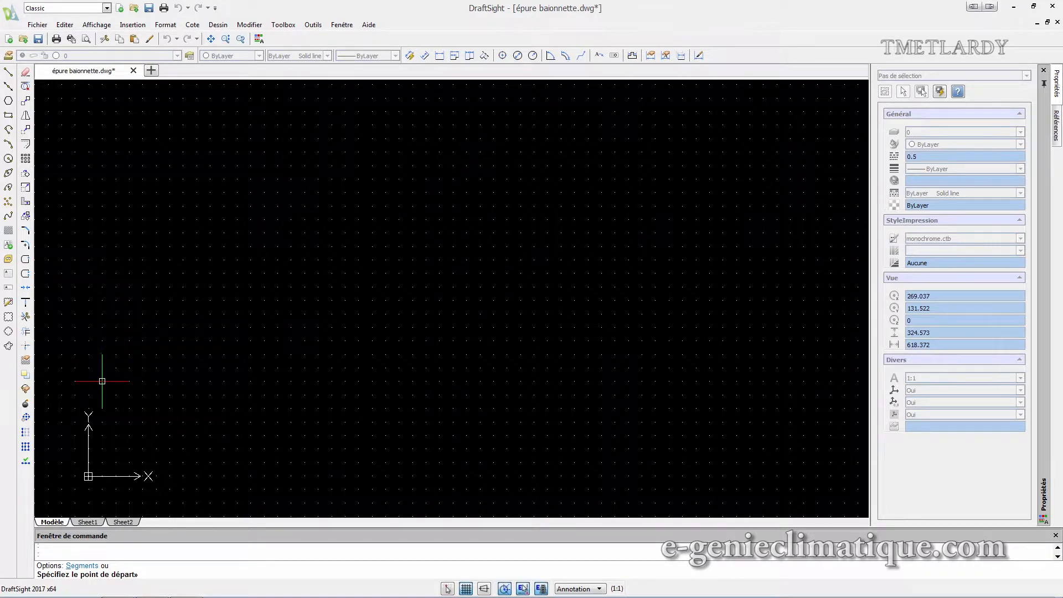
pyautogui.click(447, 589)
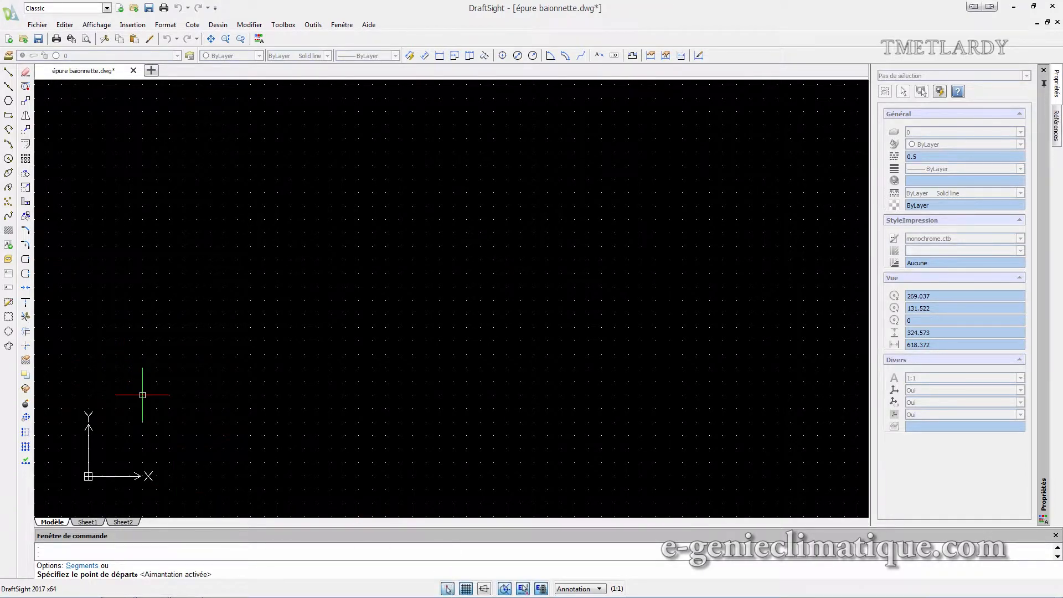
pyautogui.click(103, 367)
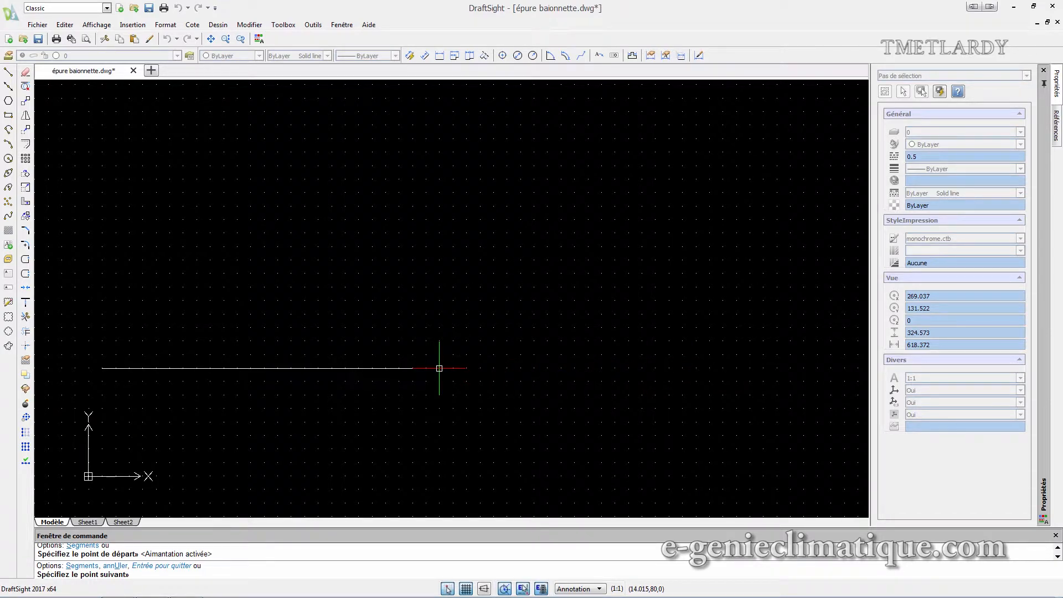
pyautogui.click(384, 368)
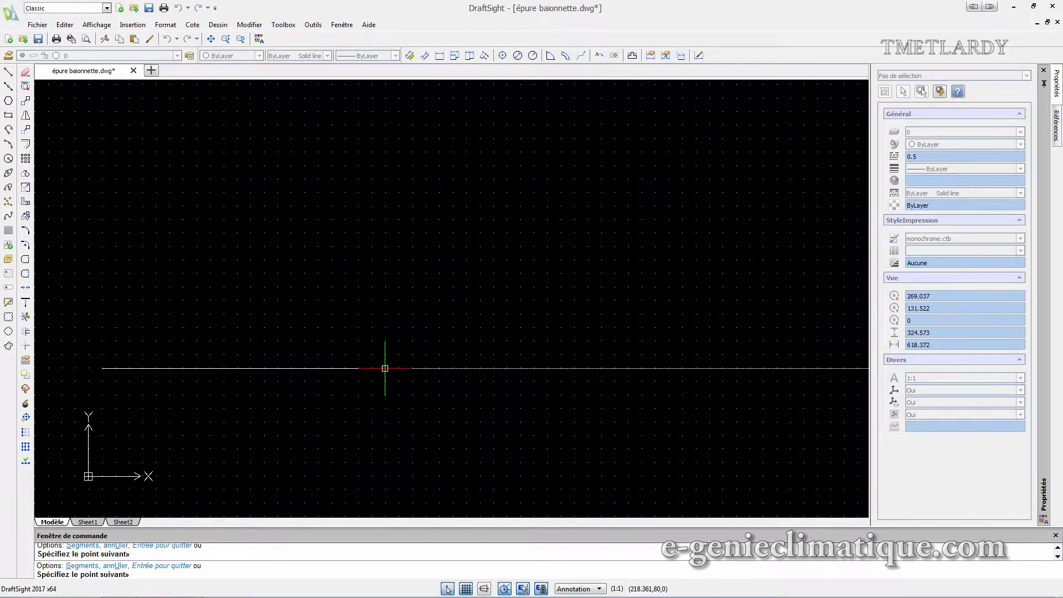
pyautogui.press('Escape')
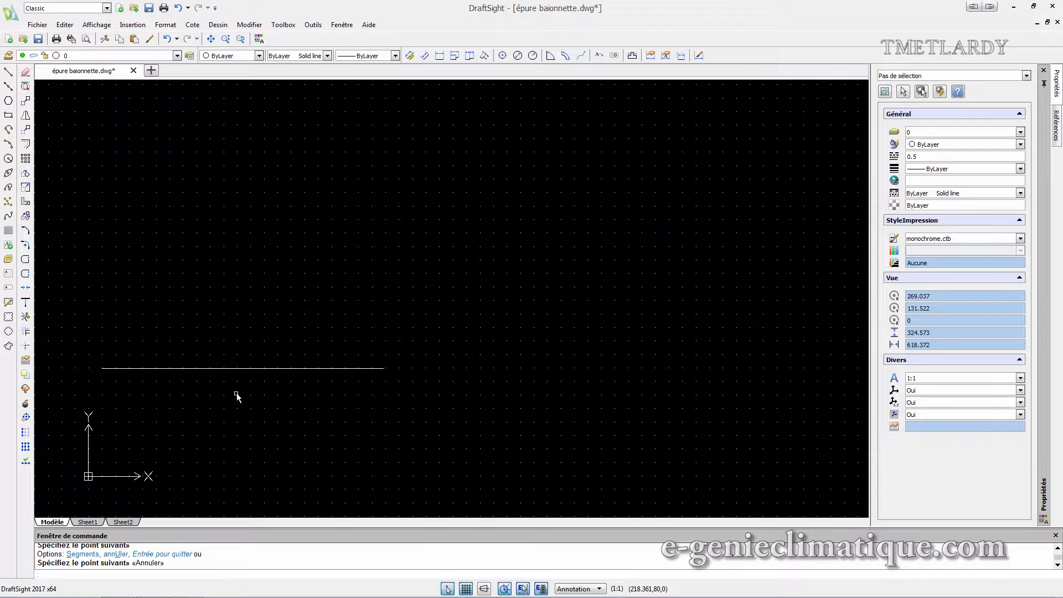
pyautogui.click(466, 589)
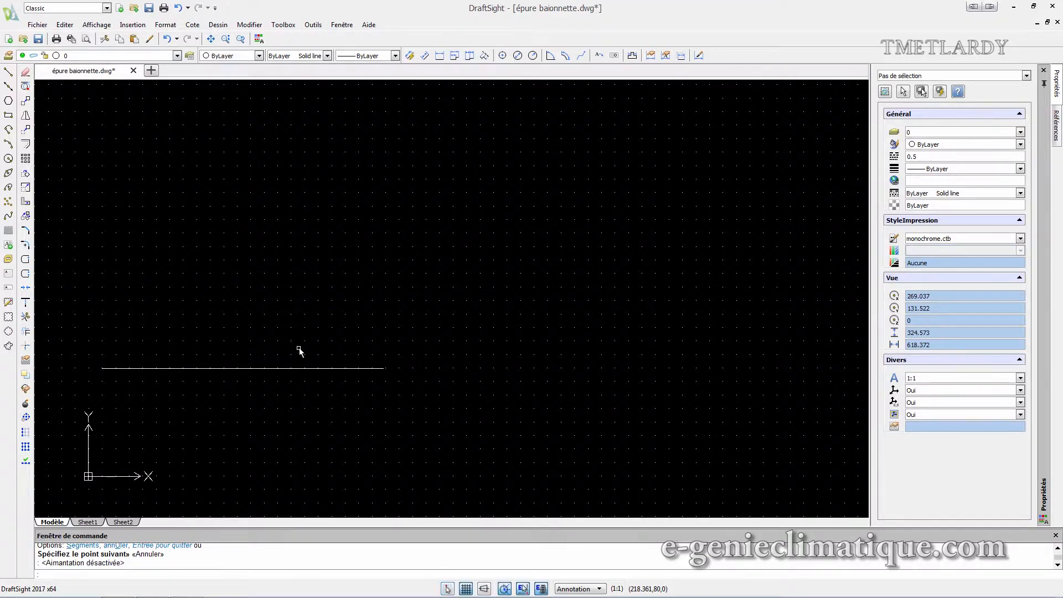
# - Move the horizontal line to the "fibre neutre" layer and deselect it
pyautogui.click(304, 369)
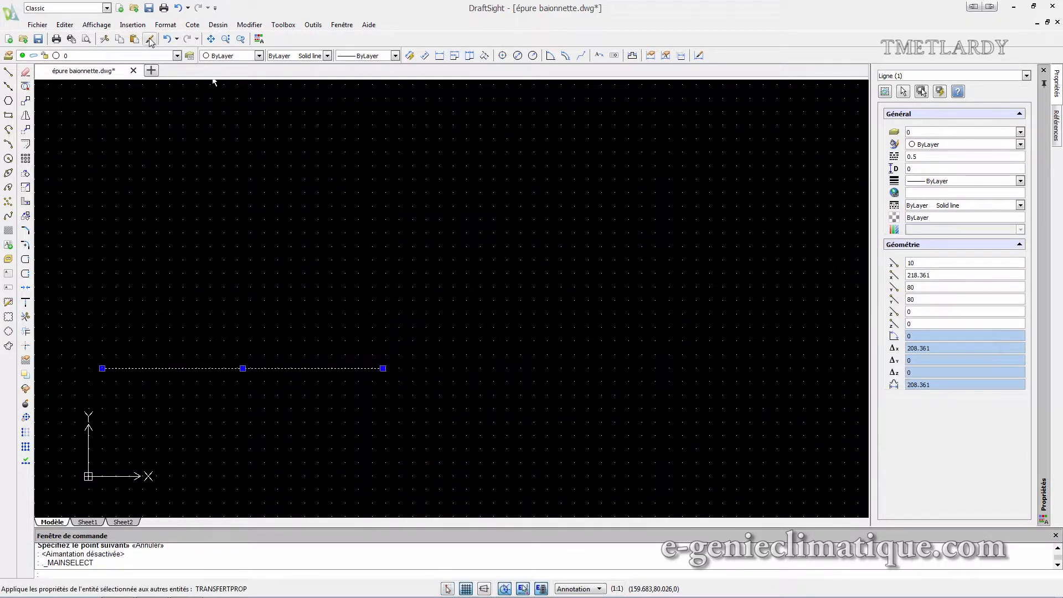
pyautogui.click(177, 55)
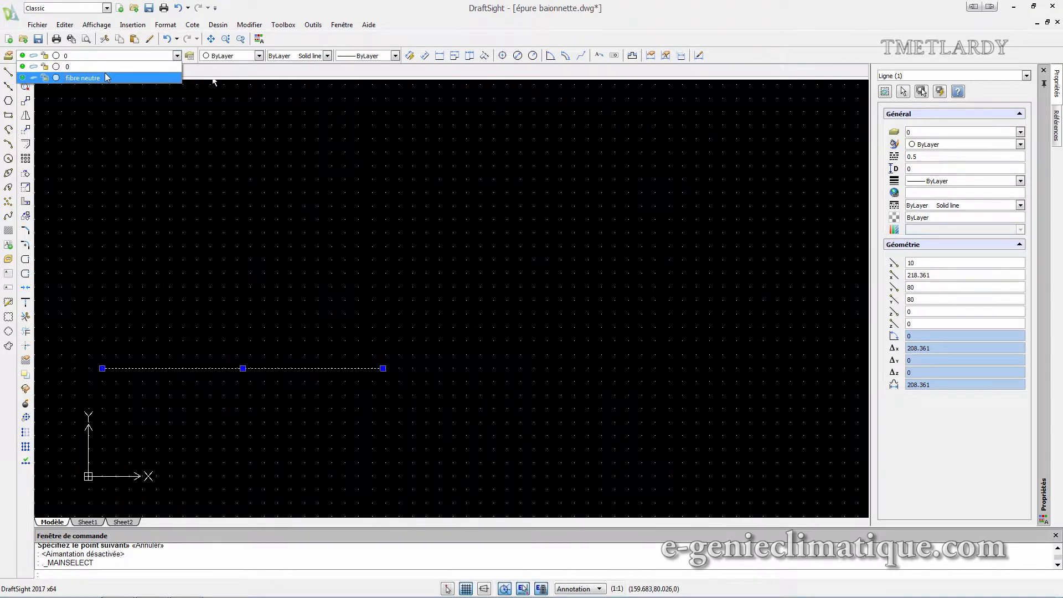
pyautogui.click(84, 78)
pyautogui.press('Escape')
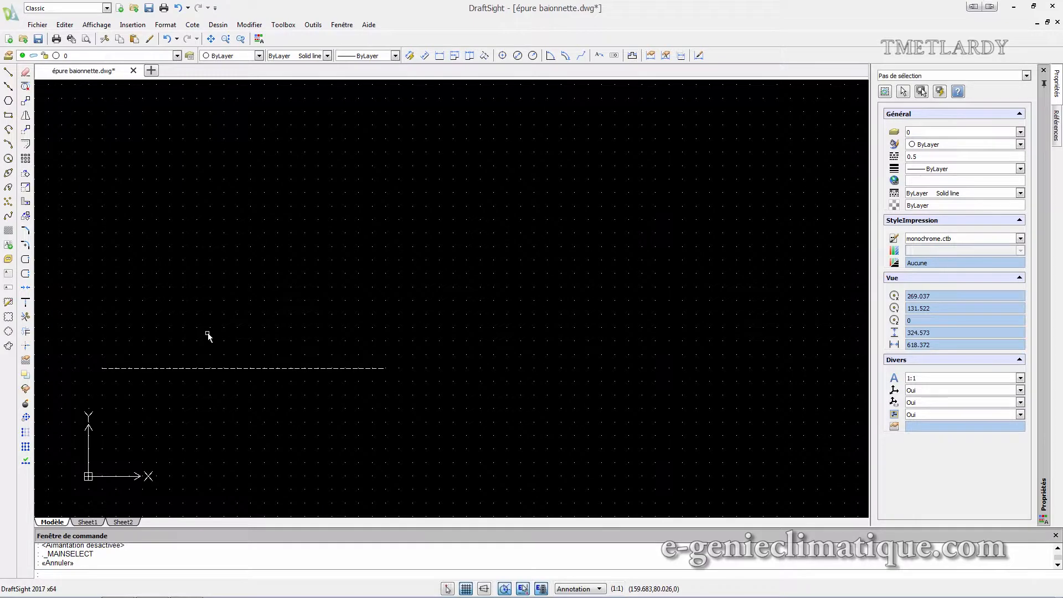
# - Remove the specific angles 45 and 90 from the polar guide settings in the drafting options
pyautogui.click(9, 72)
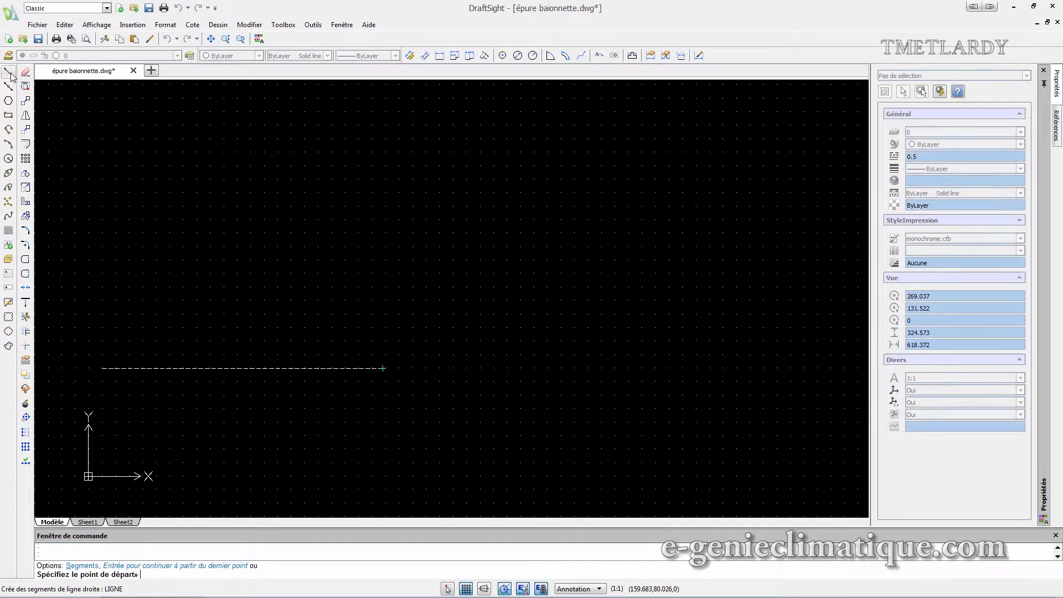
pyautogui.click(383, 370)
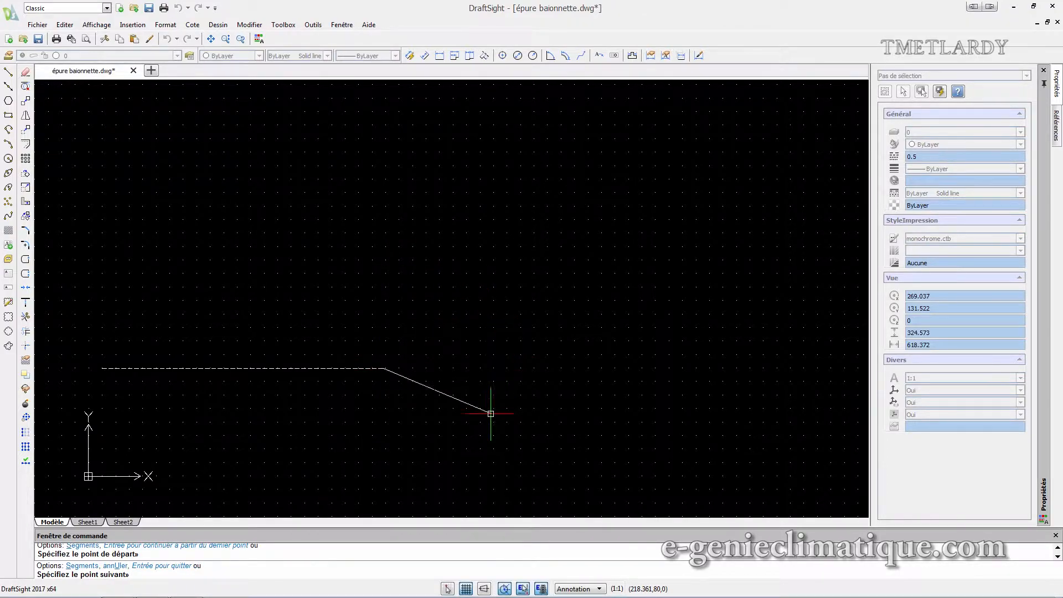
pyautogui.rightClick(507, 591)
pyautogui.click(536, 579)
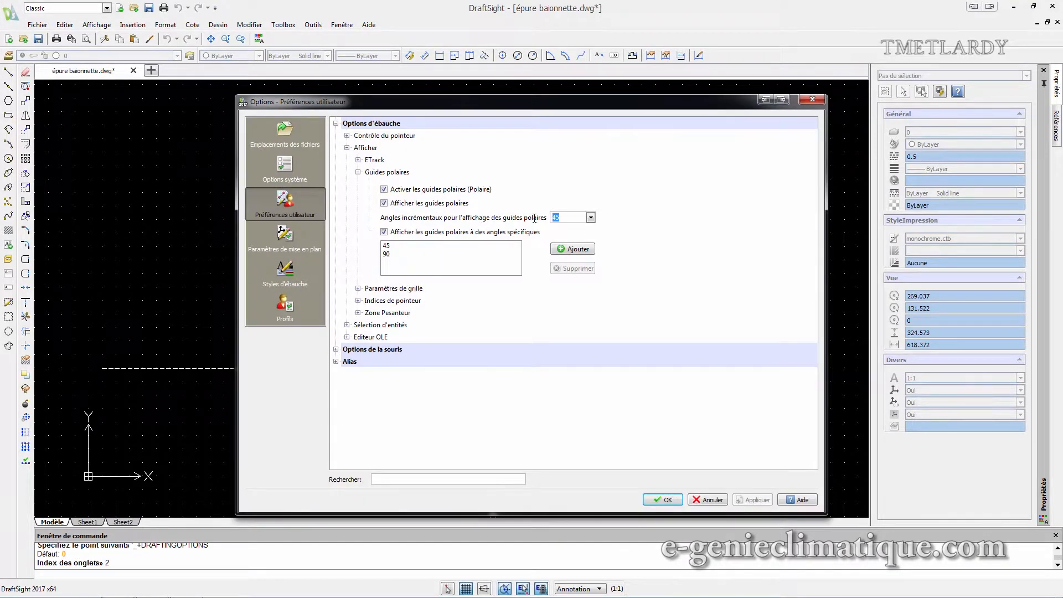
pyautogui.click(633, 222)
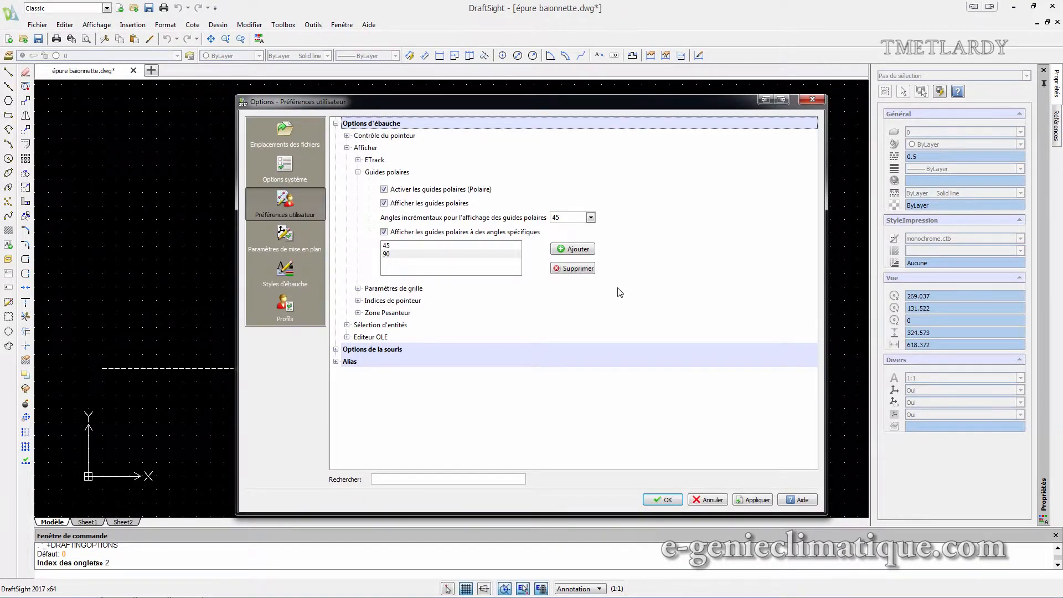
pyautogui.click(391, 246)
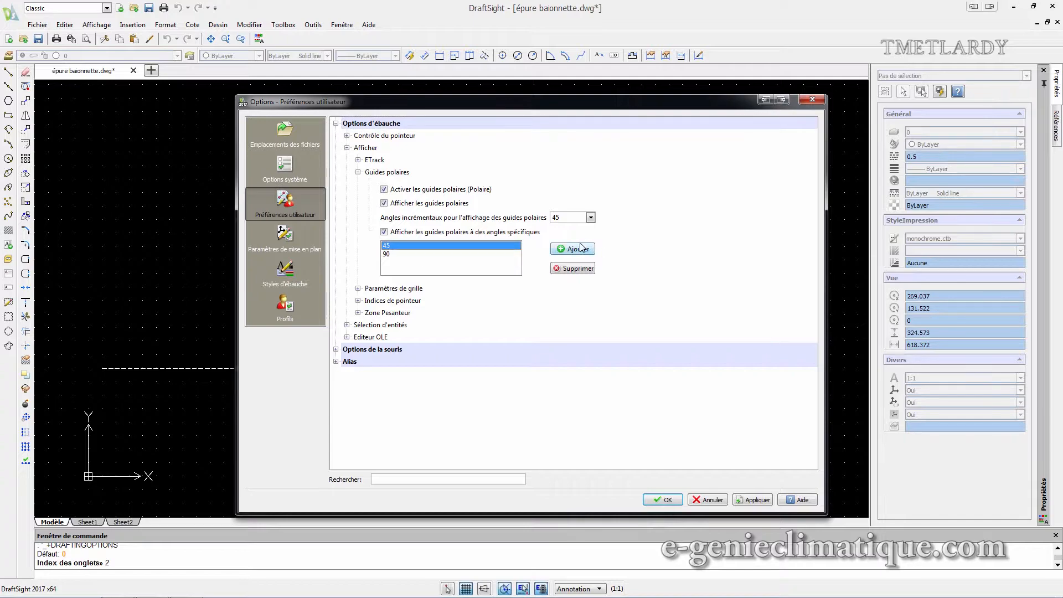
pyautogui.click(576, 269)
pyautogui.click(576, 269)
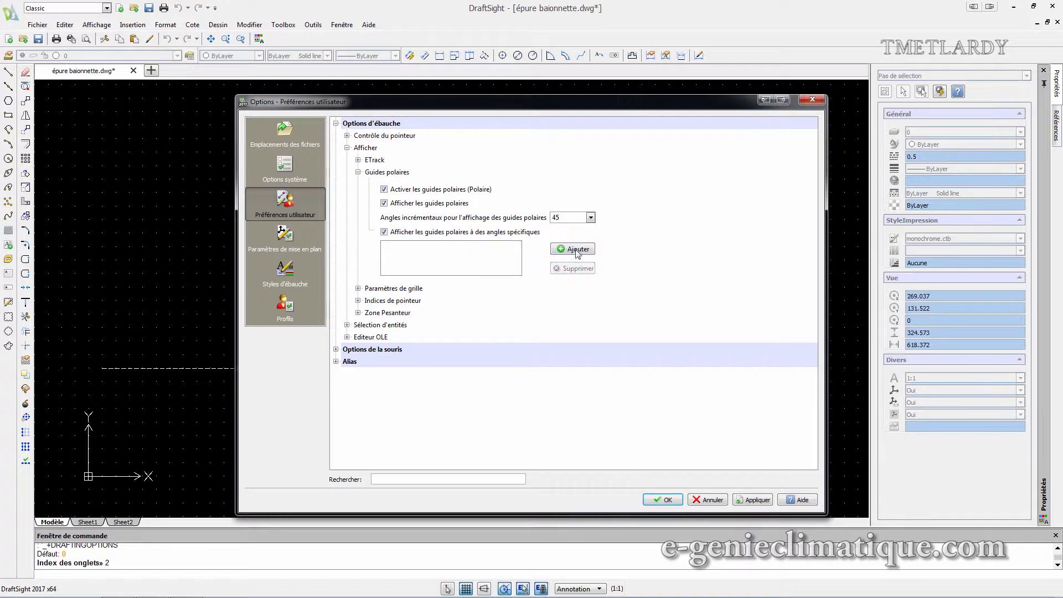
# - Keep the polar guide increment at 45, add an entry to the specific angles list and accept the options
pyautogui.click(591, 218)
pyautogui.click(619, 221)
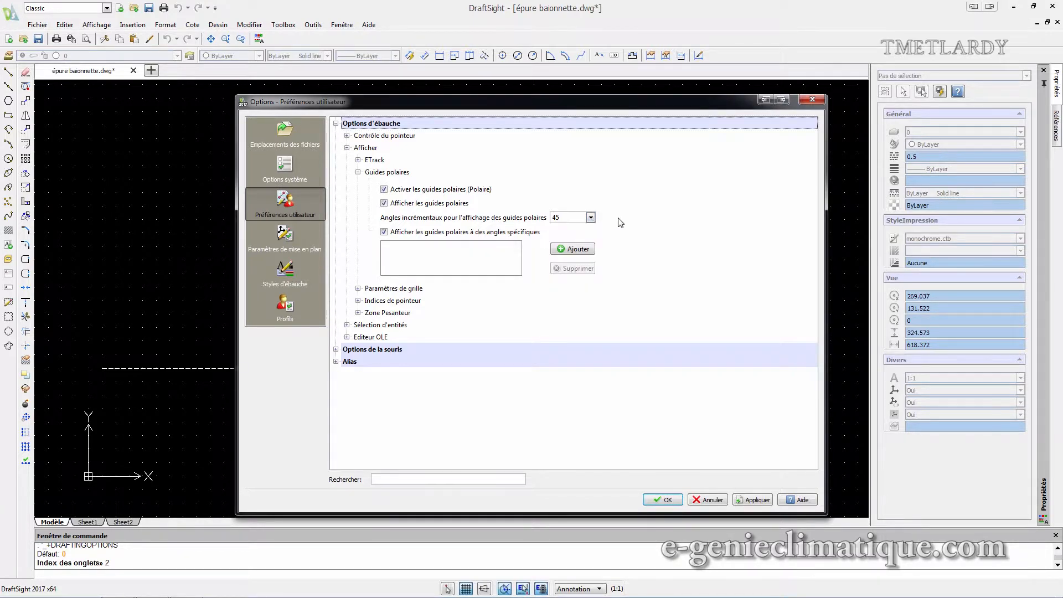
pyautogui.click(576, 249)
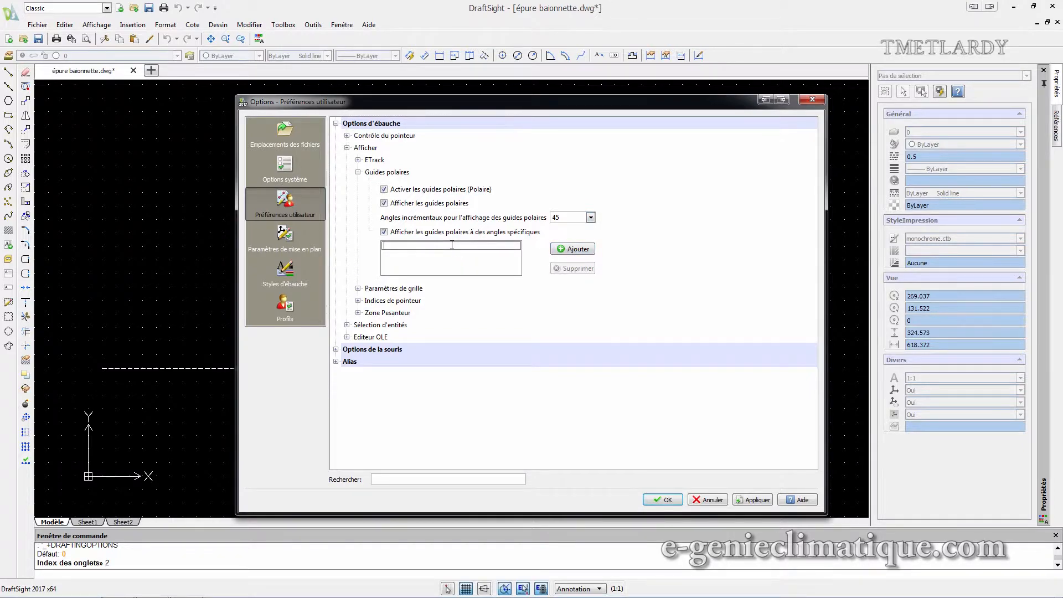
pyautogui.press('Return')
pyautogui.click(663, 500)
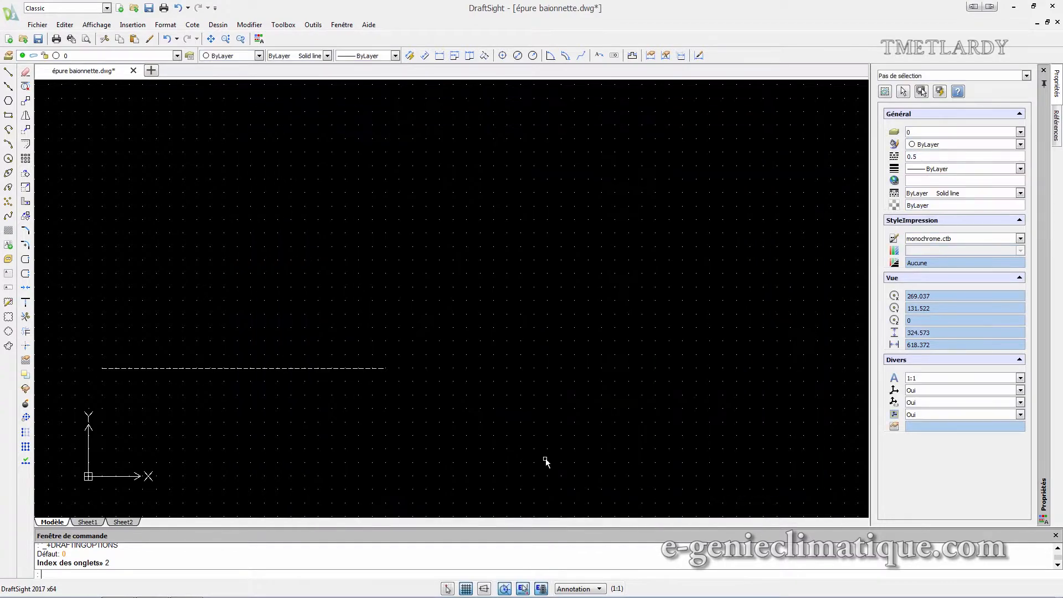
# - Draw a line rising at 45° from the right end of the dashed line to about point (350, 212)
pyautogui.click(8, 72)
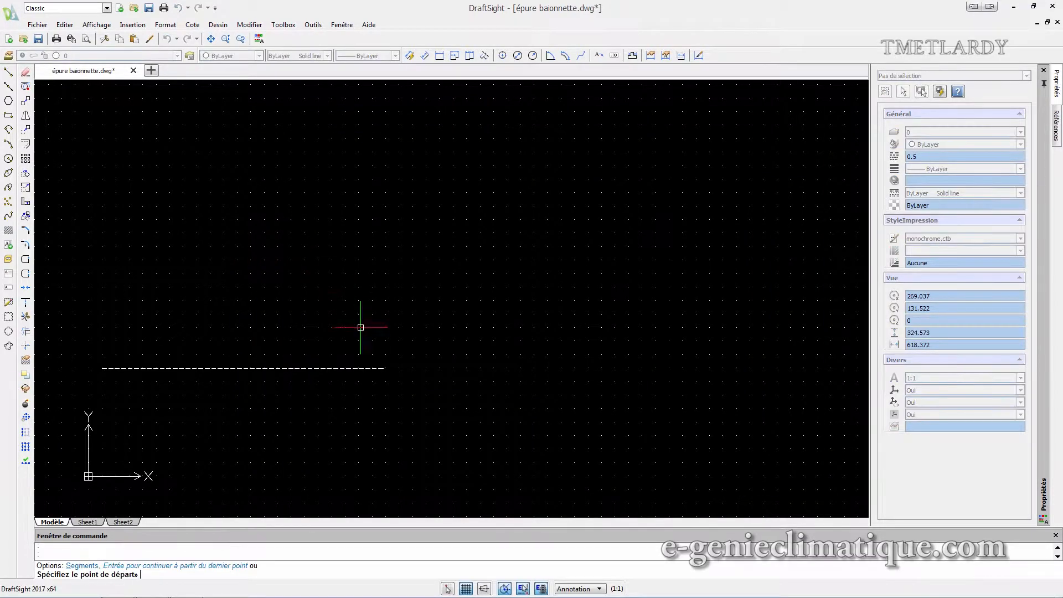
pyautogui.click(383, 368)
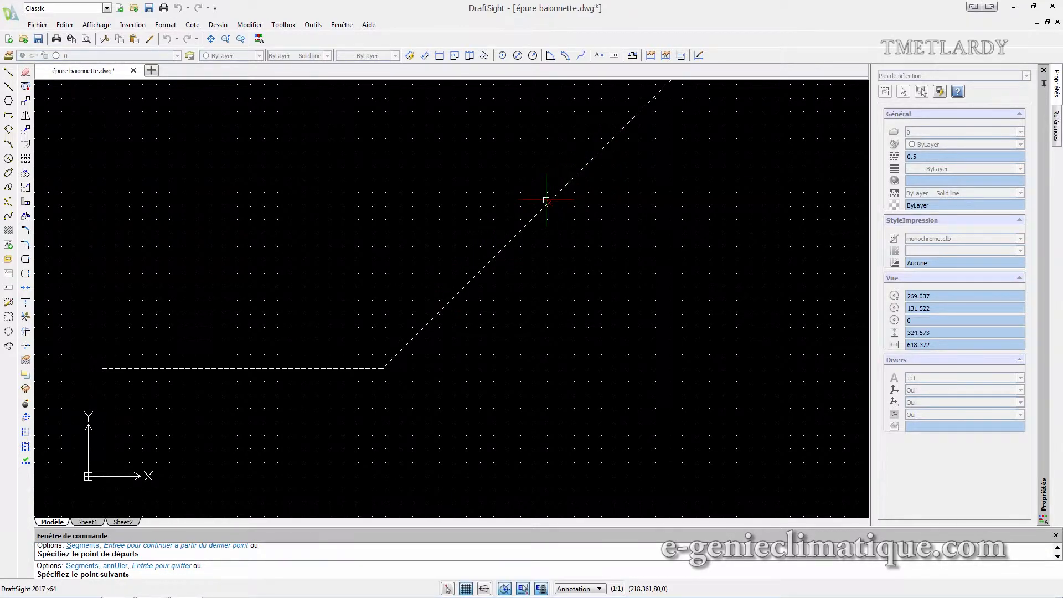
pyautogui.click(561, 191)
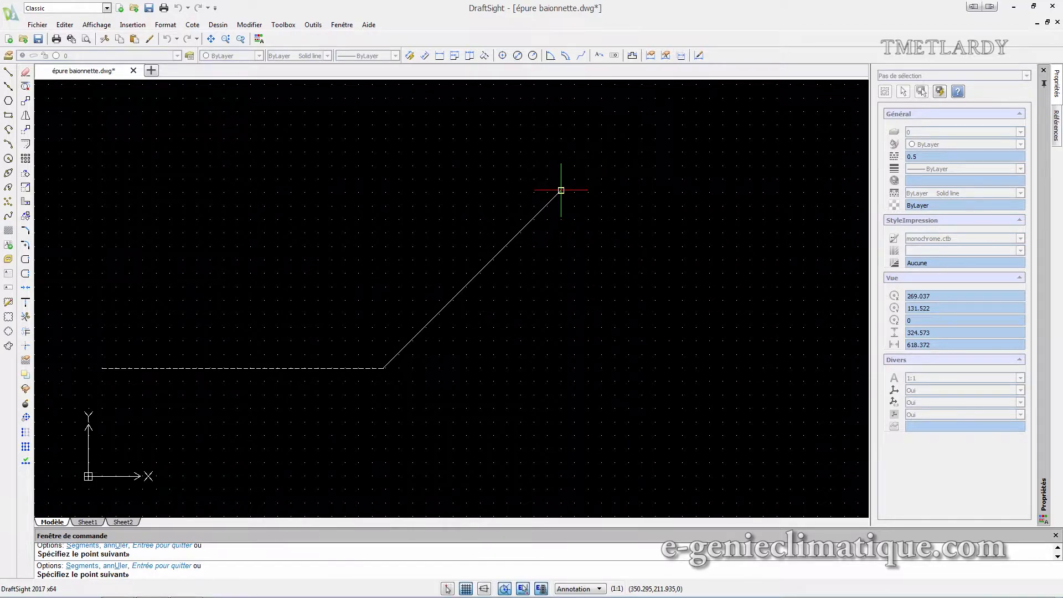
pyautogui.press('Escape')
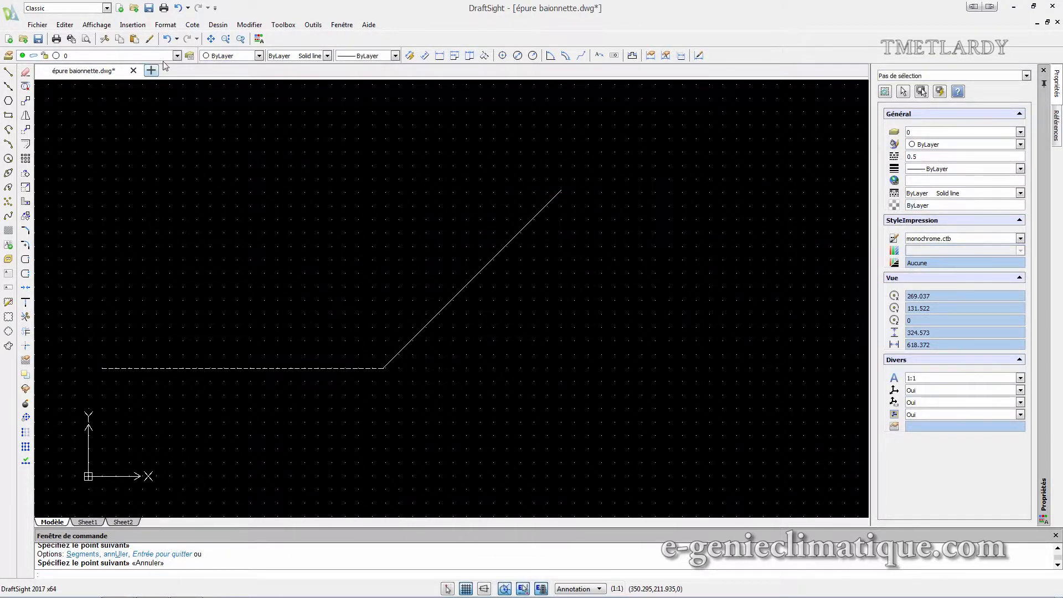
# - Add an angular dimension between the dashed horizontal line and the inclined line, placing it above their junction inside the bend
pyautogui.click(192, 25)
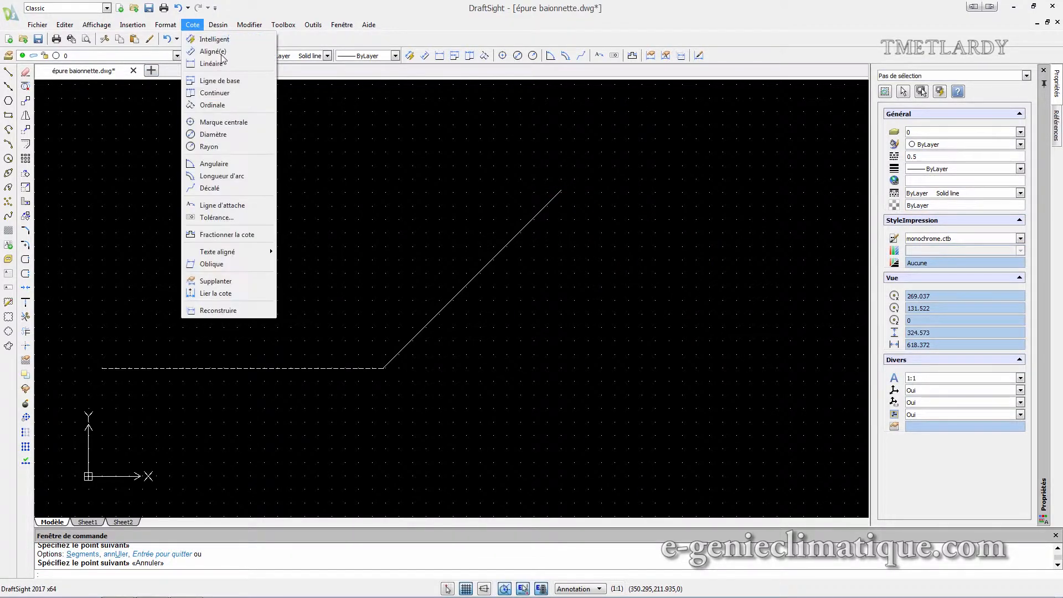
pyautogui.click(209, 163)
pyautogui.click(372, 368)
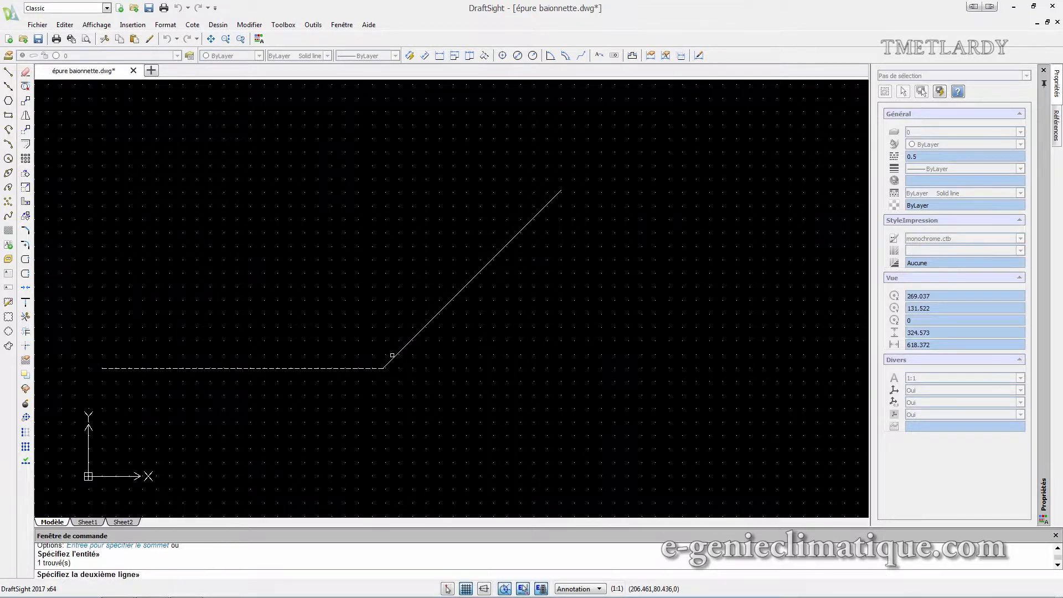
pyautogui.click(392, 355)
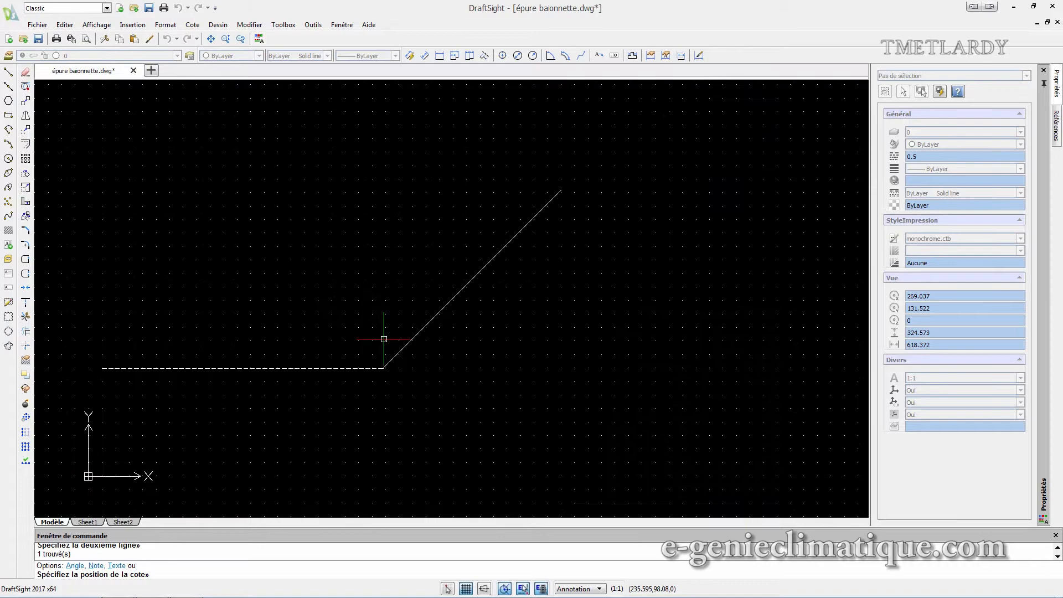
pyautogui.scroll(4, 409, 408)
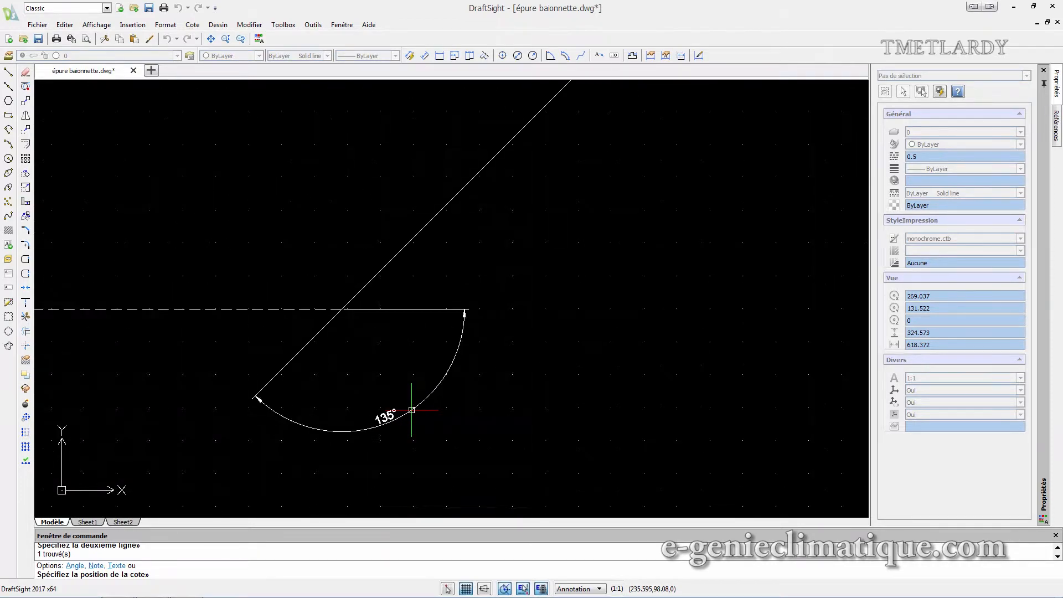
pyautogui.scroll(-2, 412, 410)
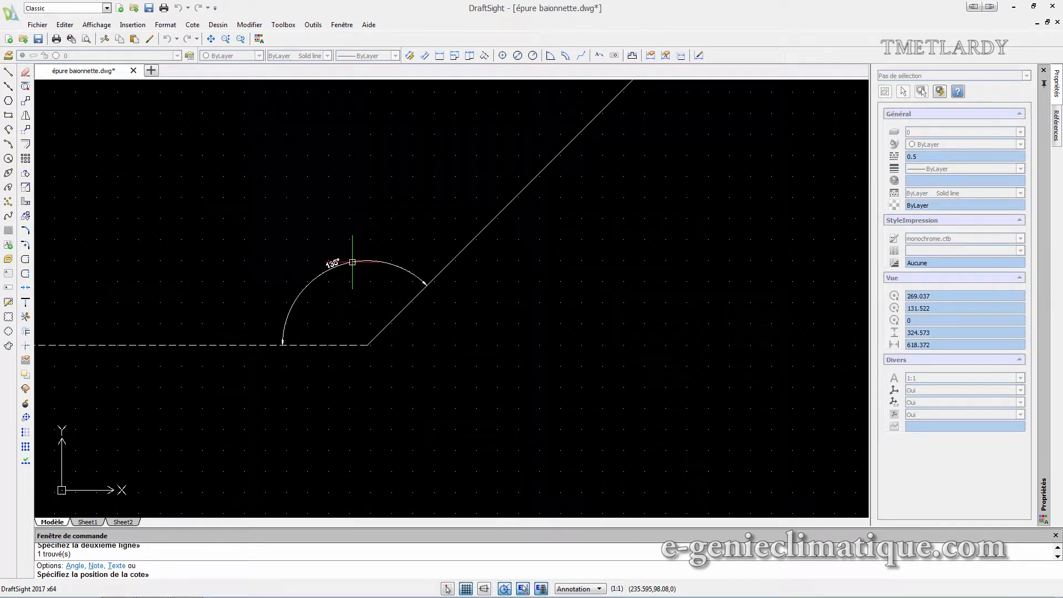
pyautogui.click(368, 324)
# - Move the inclined line to the "fibre neutre" layer and deselect it
pyautogui.click(456, 261)
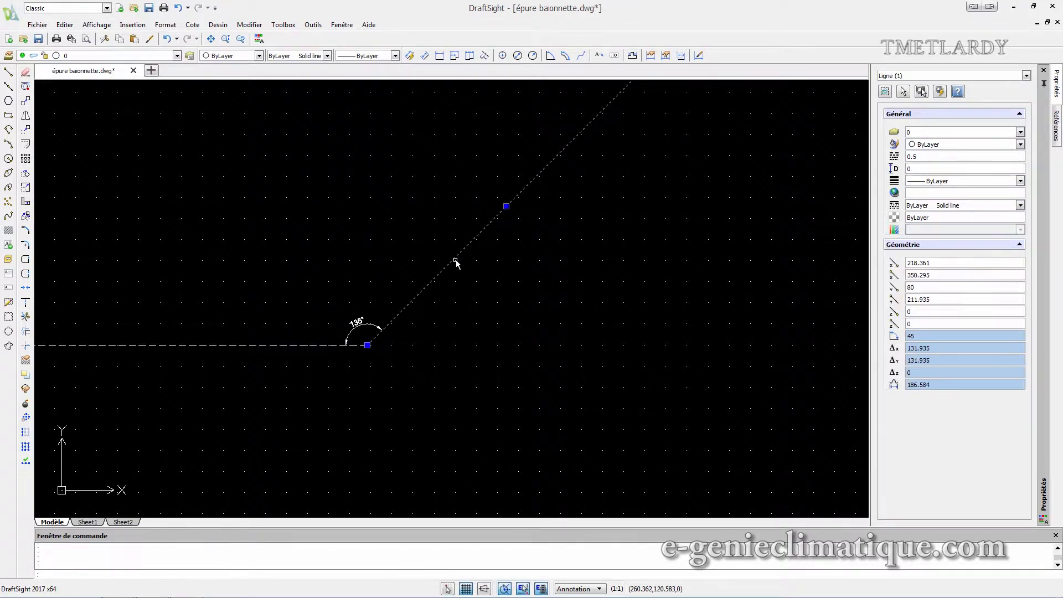
pyautogui.click(150, 56)
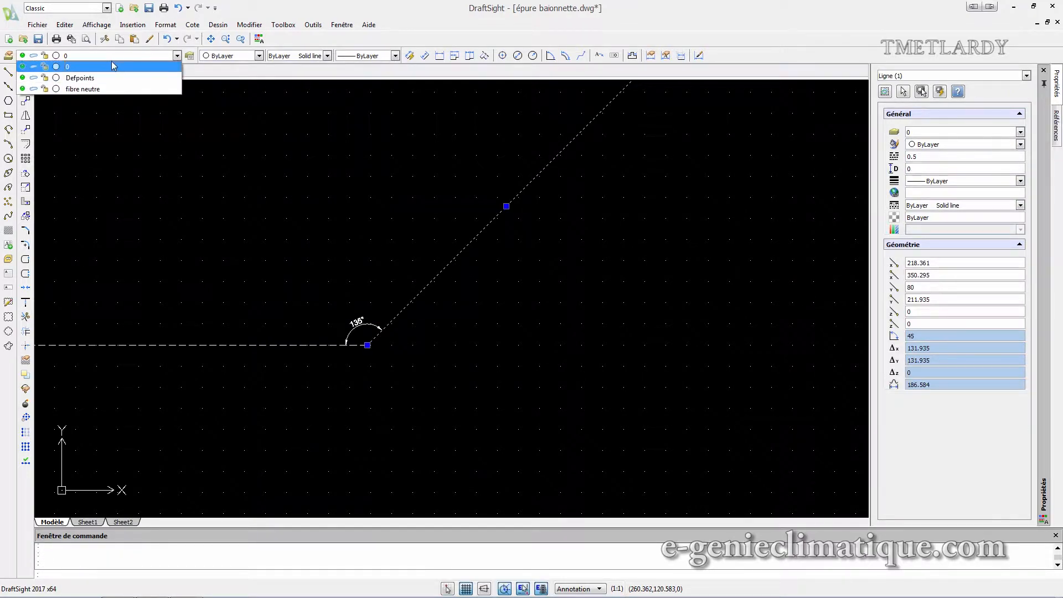
pyautogui.click(93, 90)
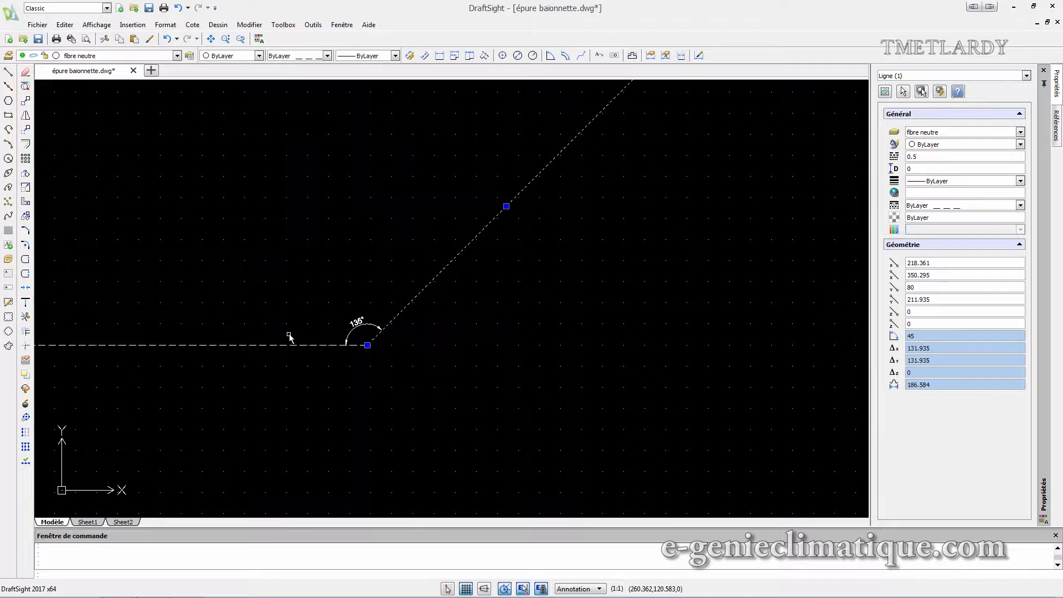
pyautogui.press('Escape')
pyautogui.scroll(-1, 346, 371)
pyautogui.moveTo(321, 324); pyautogui.dragTo(416, 344, button='middle')
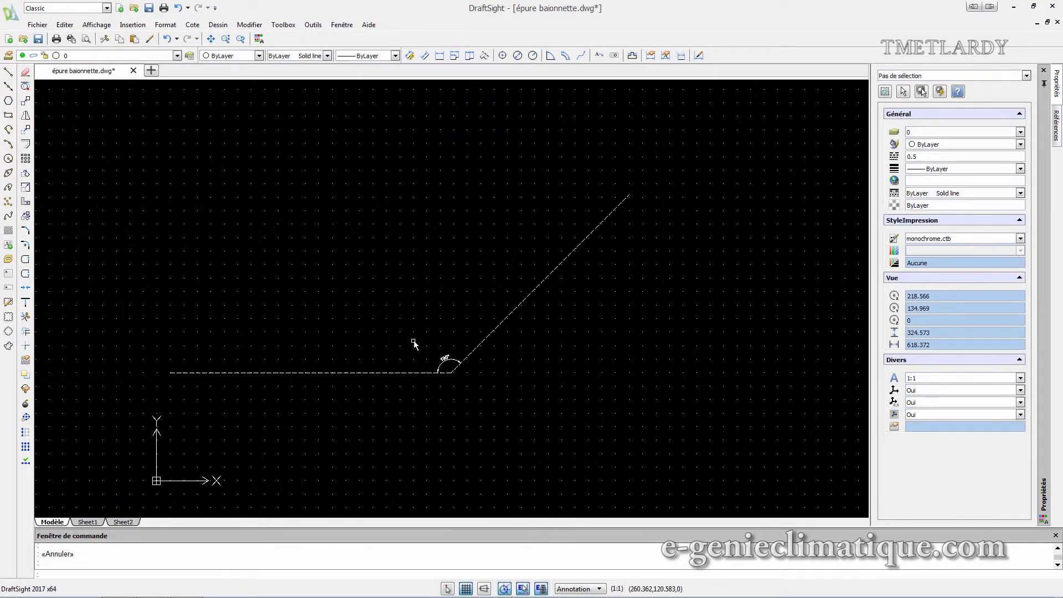
pyautogui.scroll(1, 415, 344)
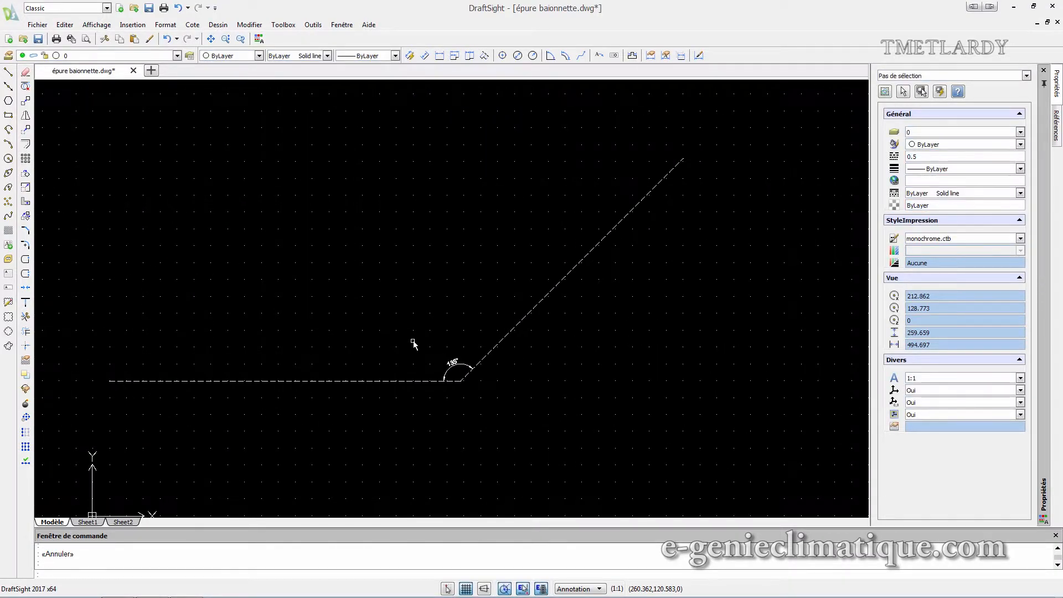
# - Set the line colour of the "fibre neutre" layer to Rouge and save the drawing
pyautogui.click(9, 55)
pyautogui.click(260, 285)
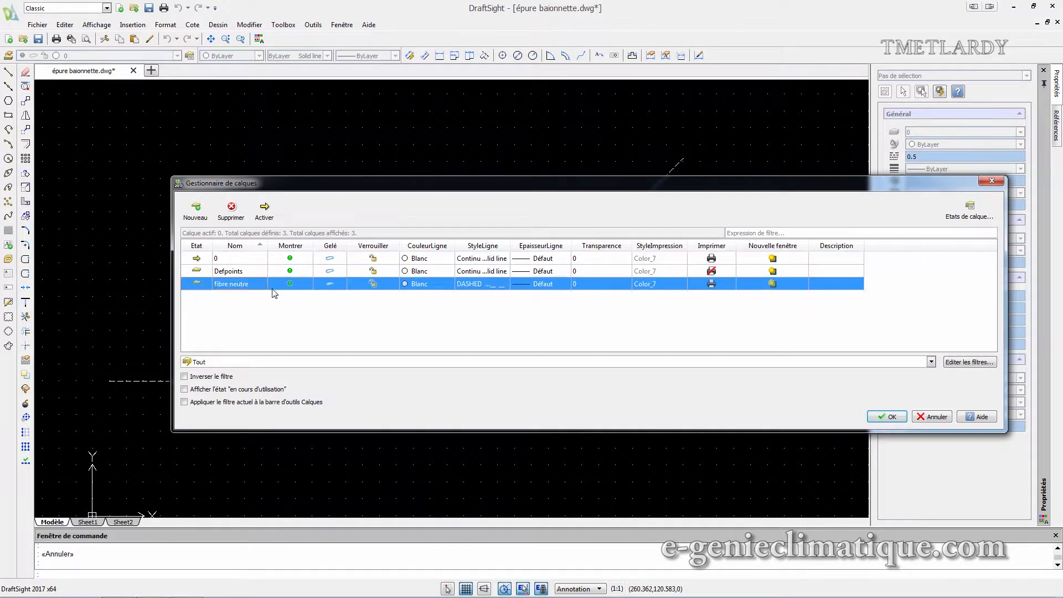
pyautogui.click(412, 287)
pyautogui.click(422, 288)
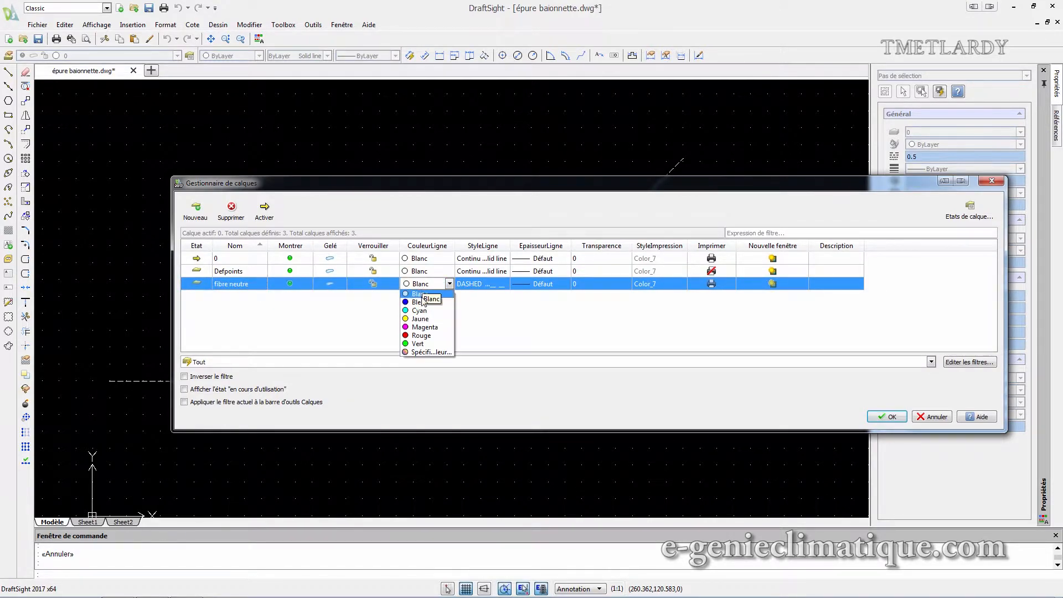
pyautogui.click(431, 340)
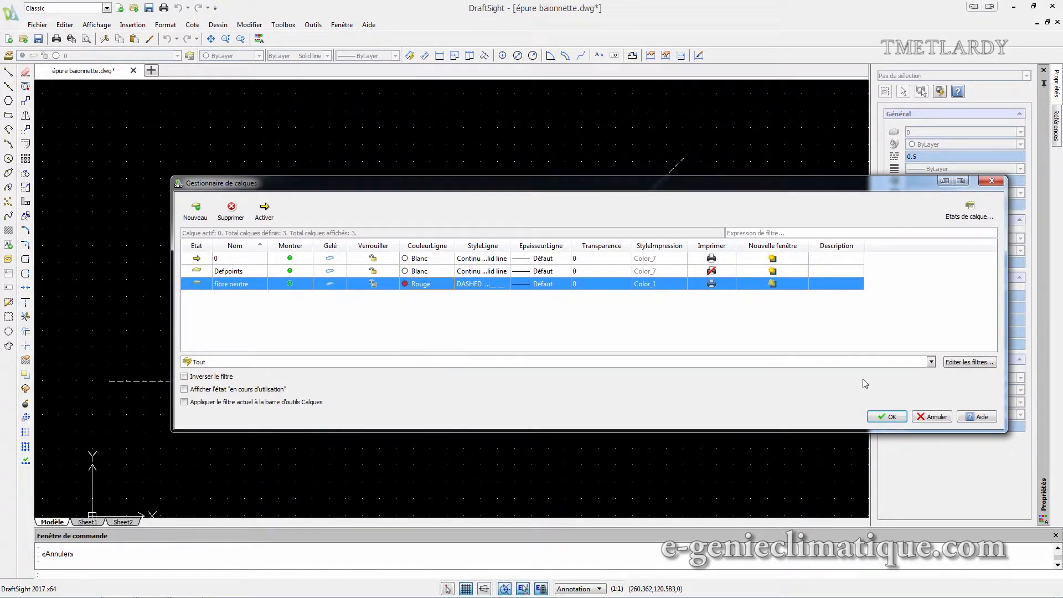
pyautogui.click(886, 417)
pyautogui.click(38, 39)
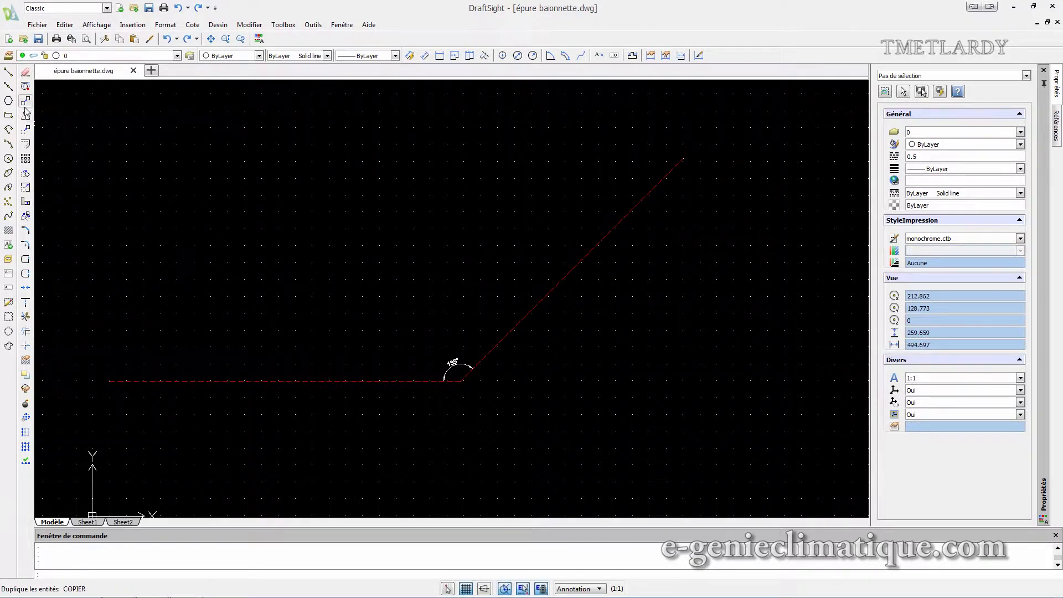
# - Draw a vertical line 150 long upward from the lower horizontal line, starting at about point (150, 80)
pyautogui.click(8, 72)
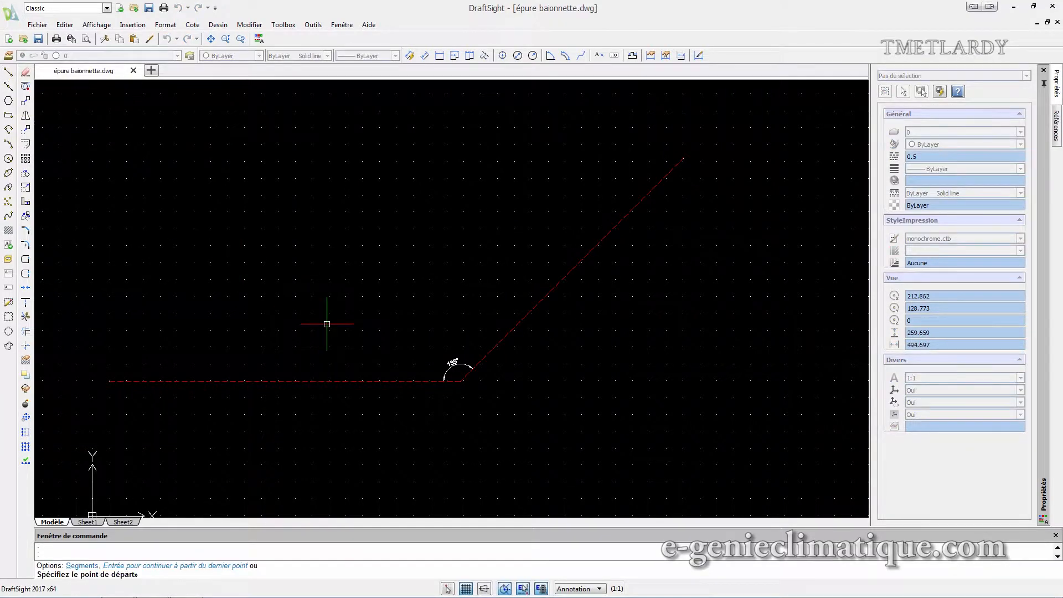
pyautogui.click(346, 381)
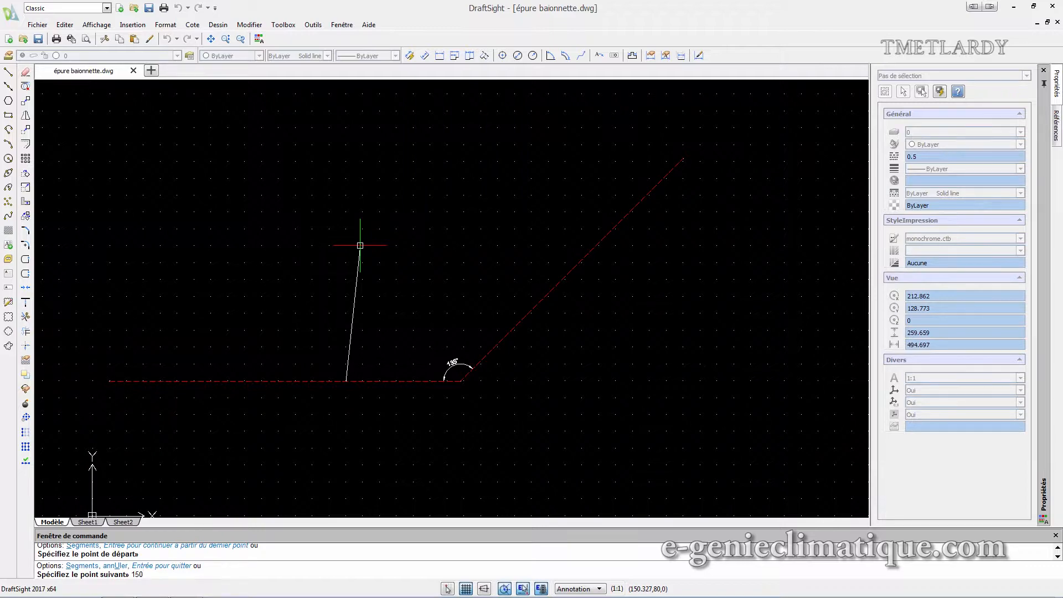
pyautogui.press('Return')
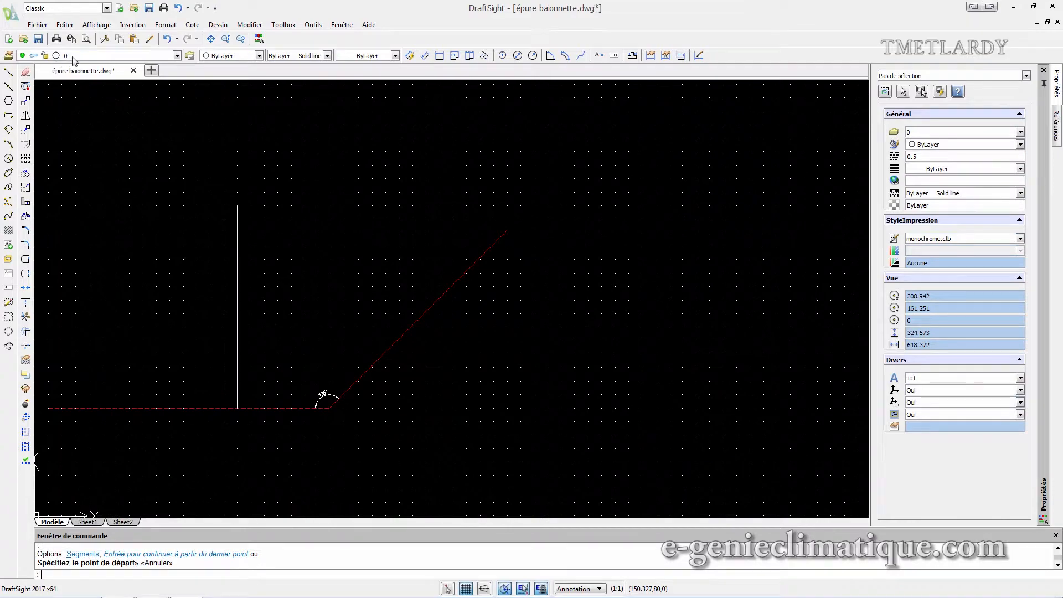
# - Make "fibre neutre" the active layer and draw a horizontal line about 404 long rightward from the vertical line's upper end
pyautogui.click(71, 57)
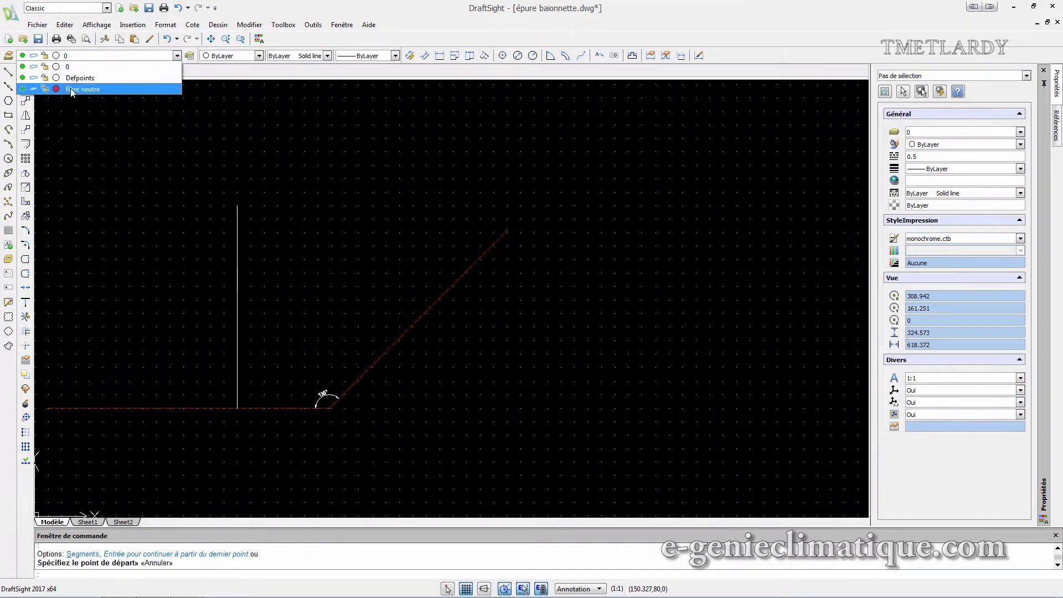
pyautogui.click(72, 89)
pyautogui.click(238, 206)
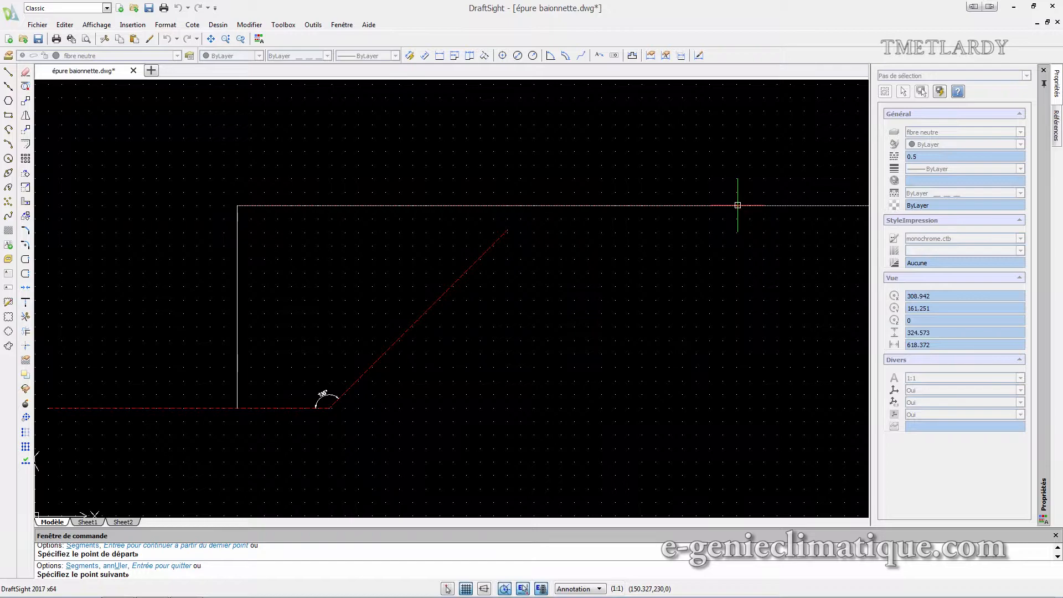
pyautogui.click(783, 205)
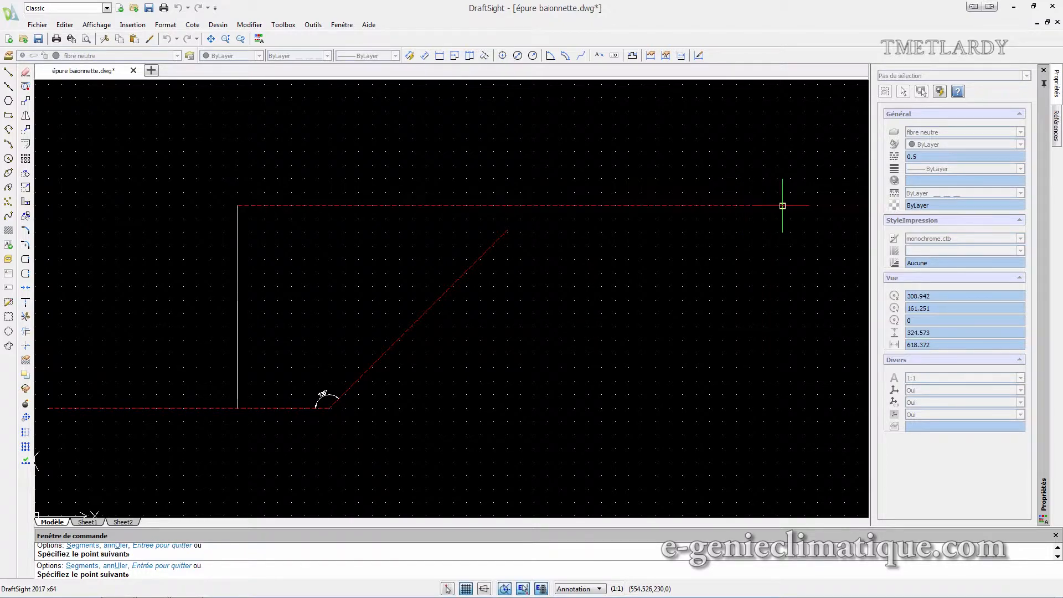
pyautogui.press('Escape')
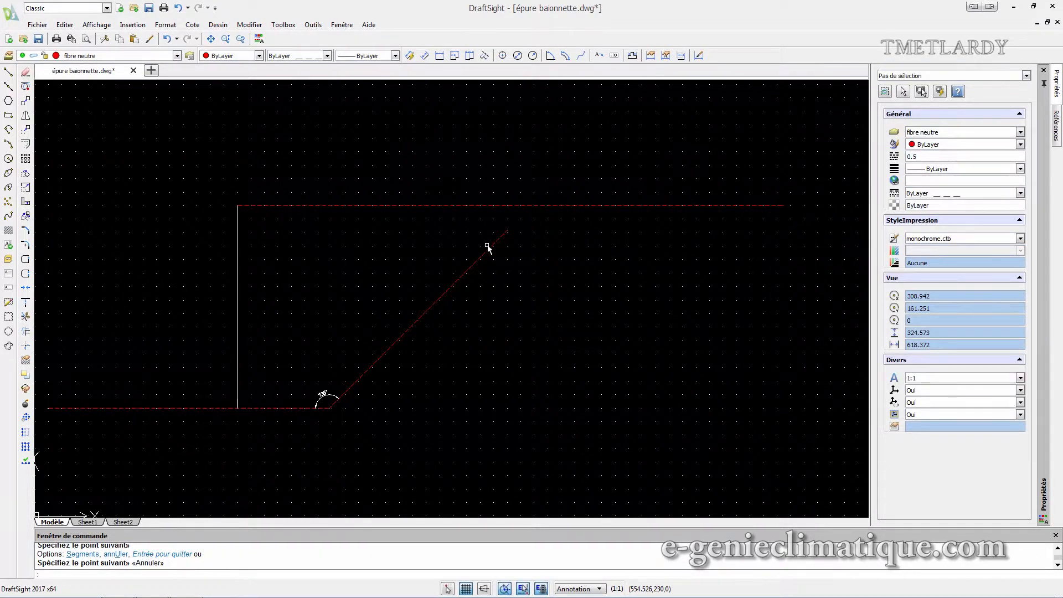
# - Stretch the inclined line's upper end along its 45° direction to meet the upper horizontal line, and clear the selection
pyautogui.click(497, 243)
pyautogui.click(508, 230)
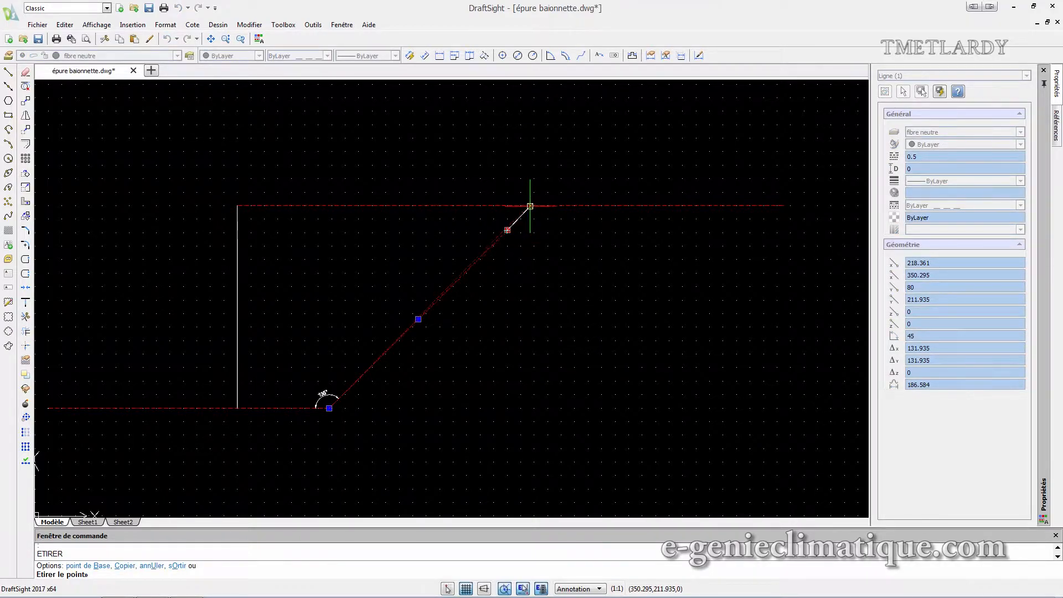
pyautogui.scroll(3, 541, 209)
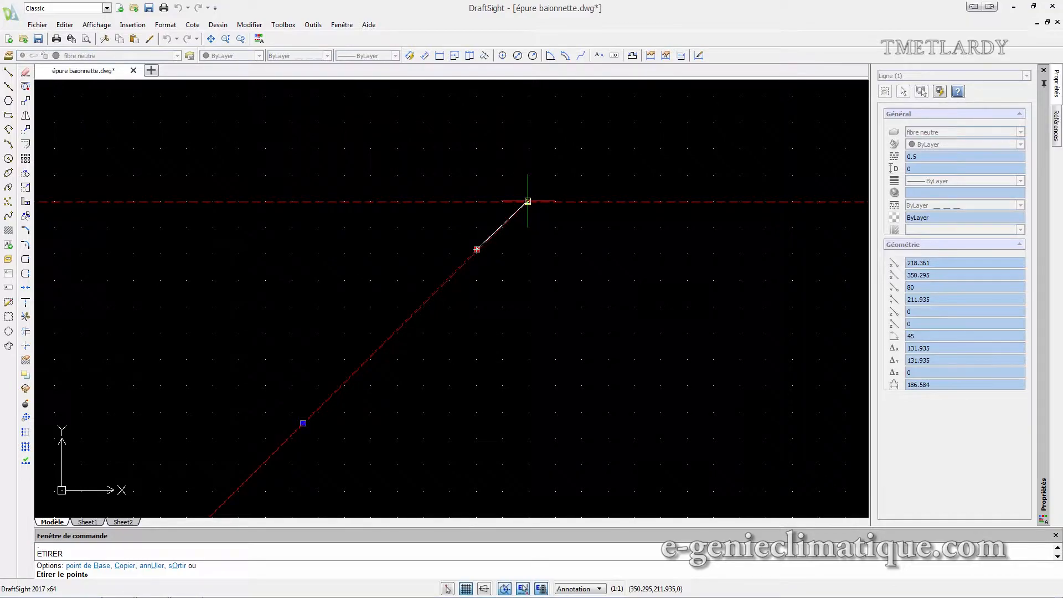
pyautogui.click(528, 201)
pyautogui.scroll(-4, 529, 201)
pyautogui.scroll(-1, 473, 296)
pyautogui.scroll(4, 448, 341)
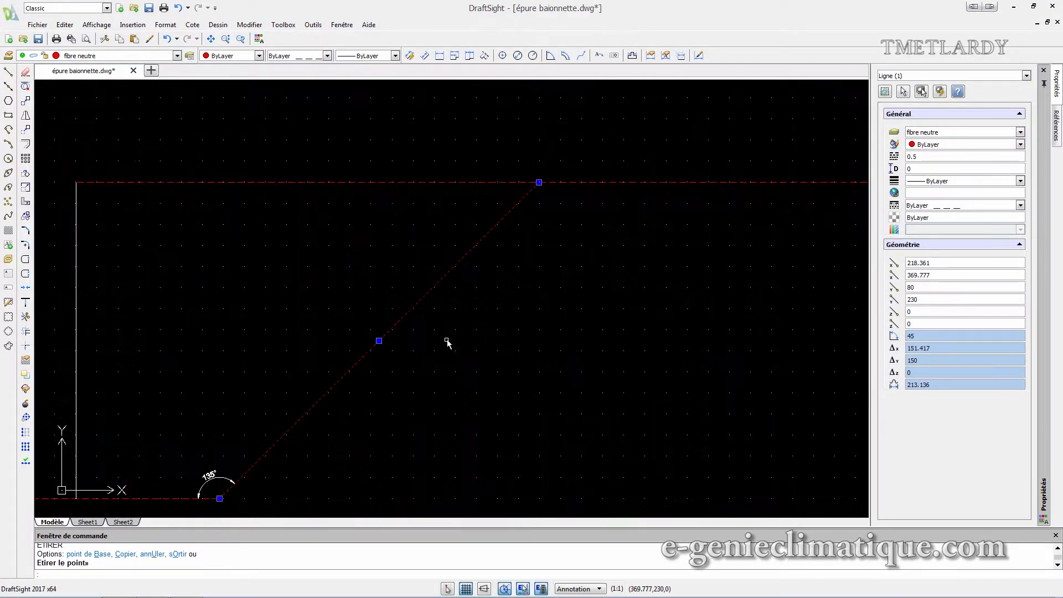
pyautogui.scroll(-2, 393, 390)
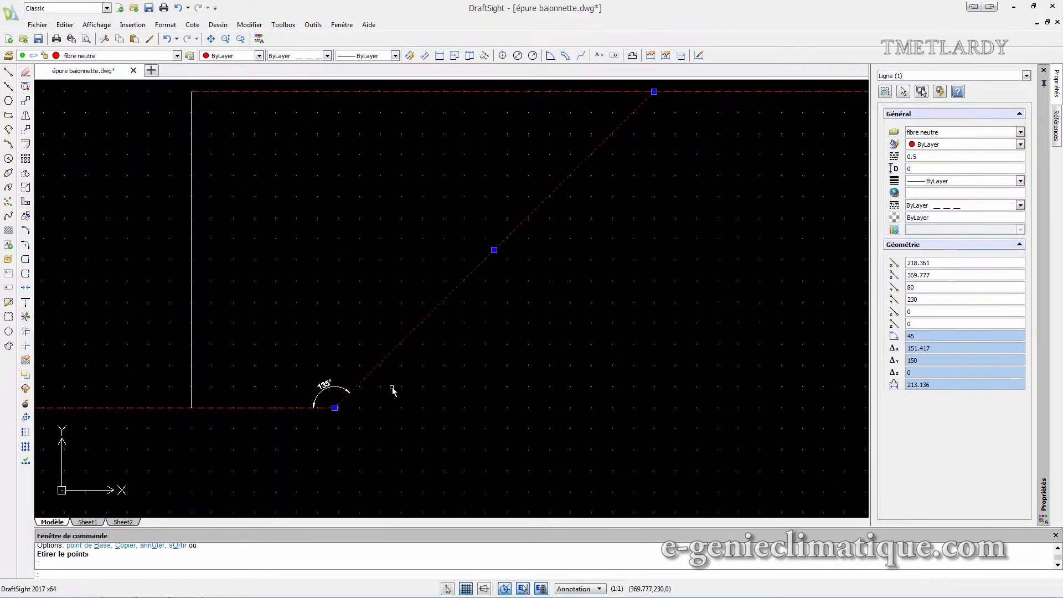
pyautogui.press('Escape')
pyautogui.press('Escape')
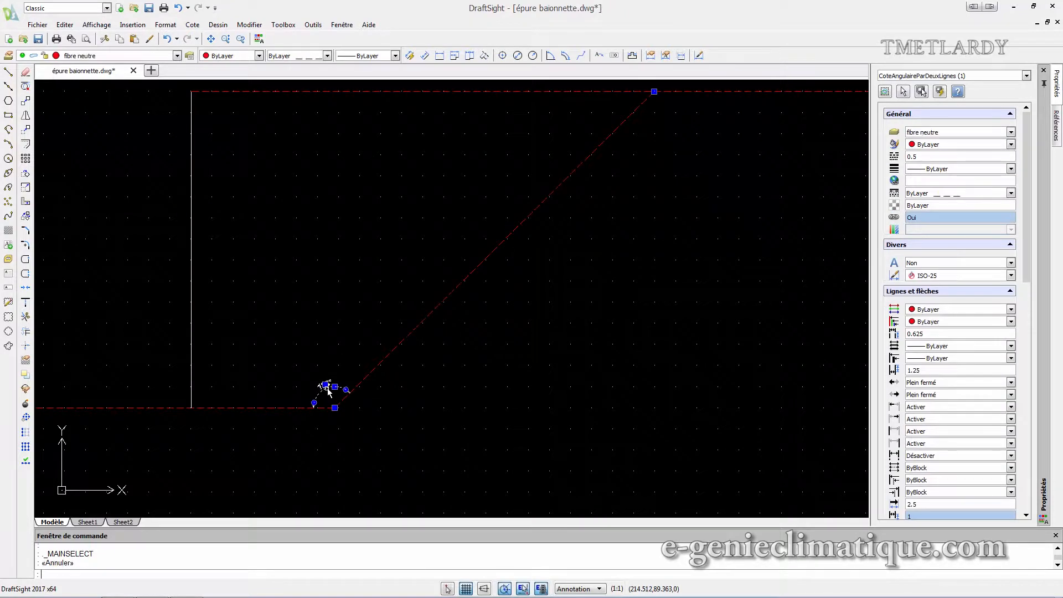
# - Add an angular dimension between the upper horizontal line and the inclined line, placing it below their junction
pyautogui.scroll(-2, 568, 298)
pyautogui.moveTo(615, 238); pyautogui.dragTo(448, 336, button='middle')
pyautogui.scroll(2, 448, 336)
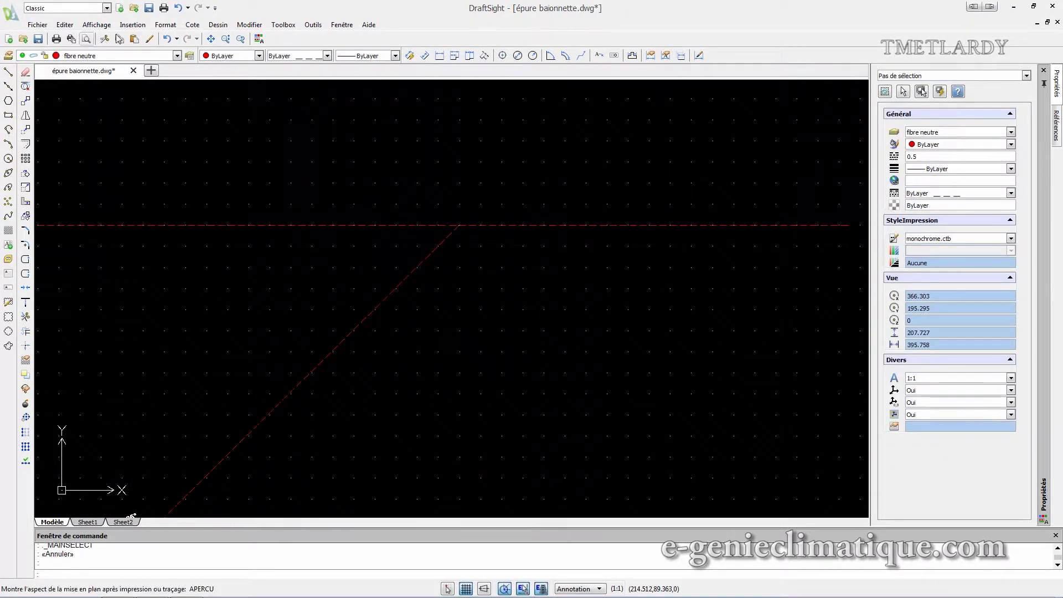
pyautogui.click(185, 27)
pyautogui.click(196, 164)
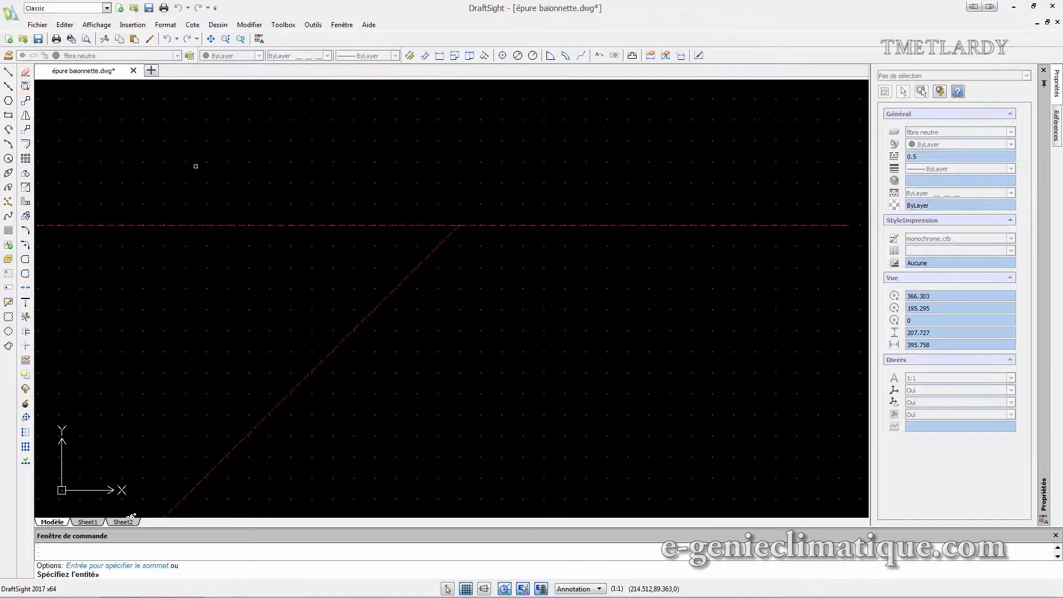
pyautogui.click(499, 225)
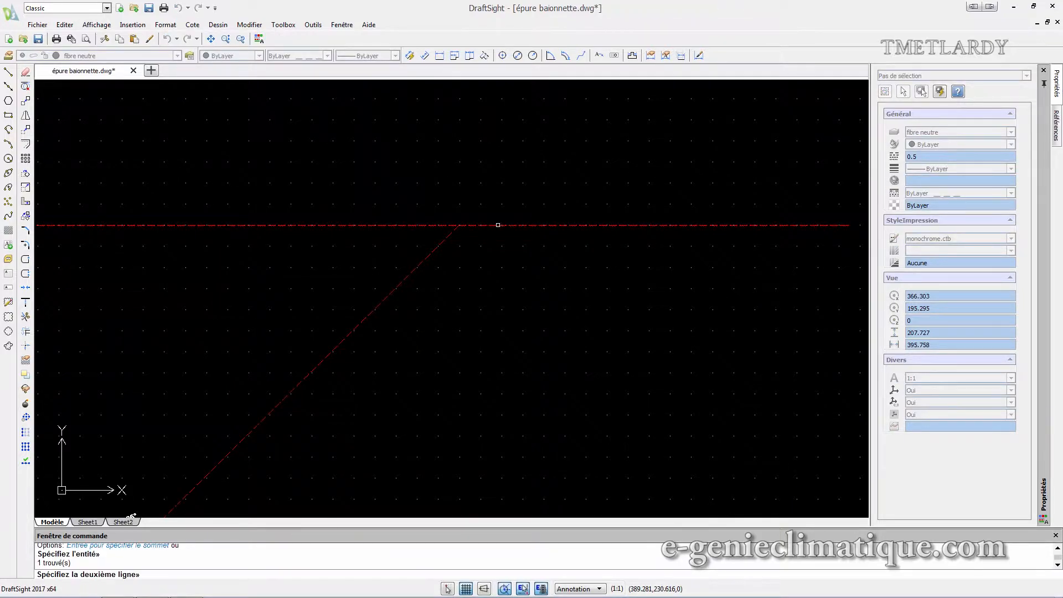
pyautogui.click(442, 244)
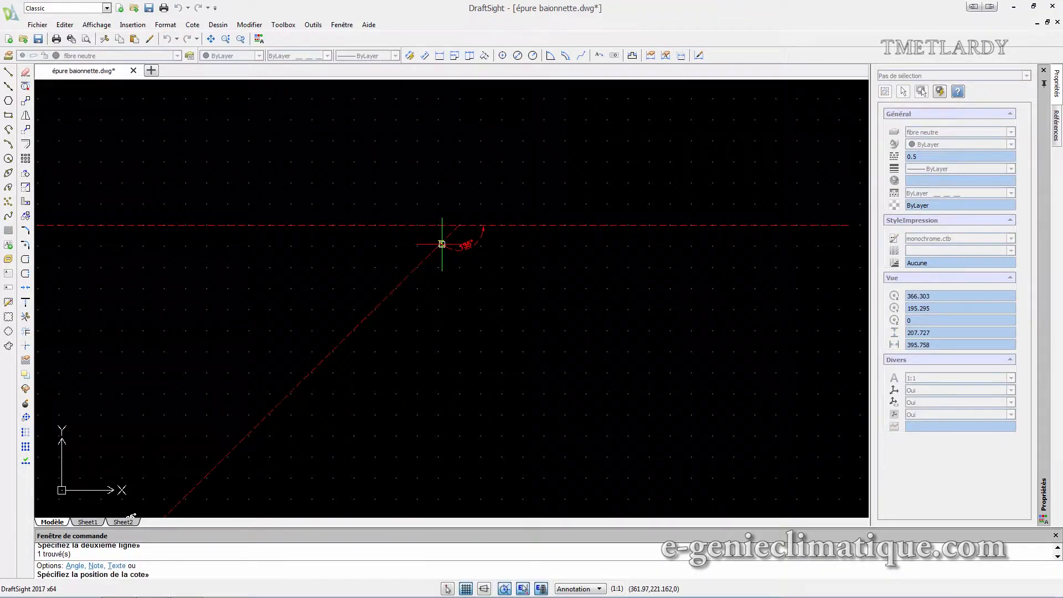
pyautogui.click(464, 267)
pyautogui.scroll(-2, 627, 329)
pyautogui.scroll(2, 554, 302)
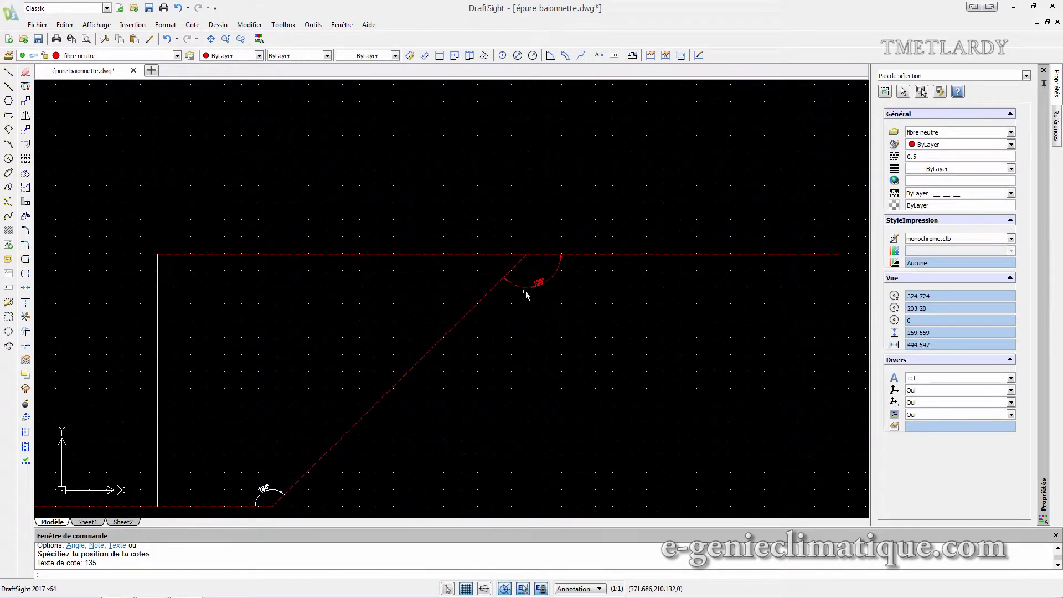
# - Create a new layer named "cote" and accept the layer settings
pyautogui.click(9, 55)
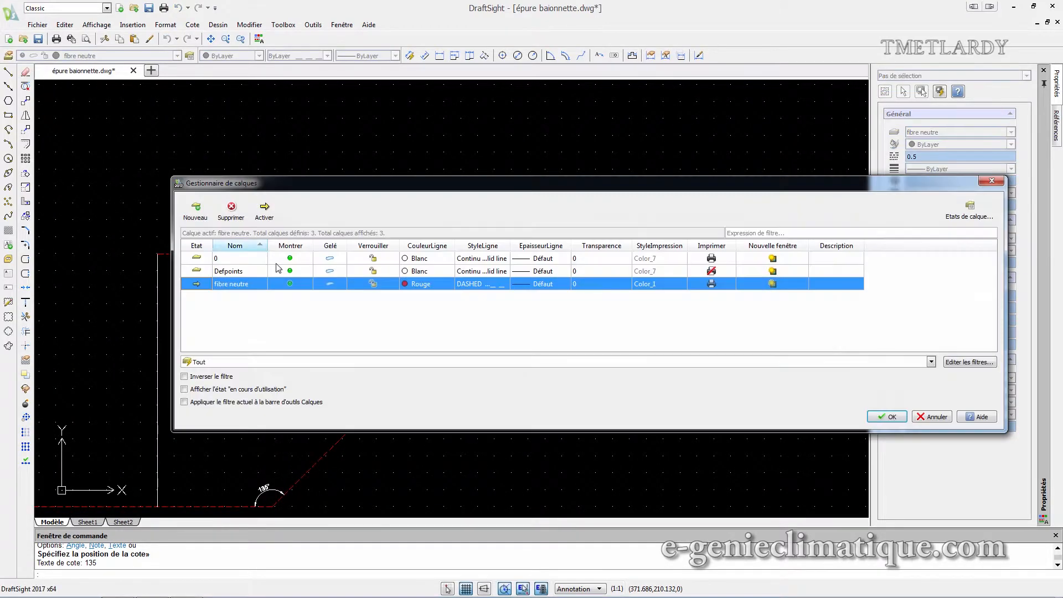
pyautogui.click(195, 211)
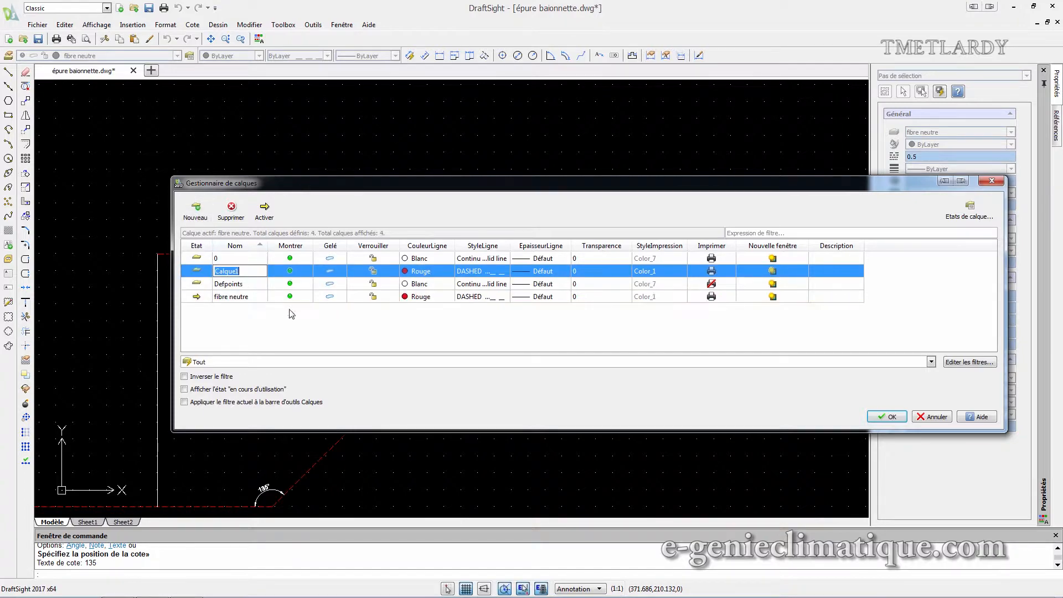
pyautogui.write('cote')
pyautogui.press('Return')
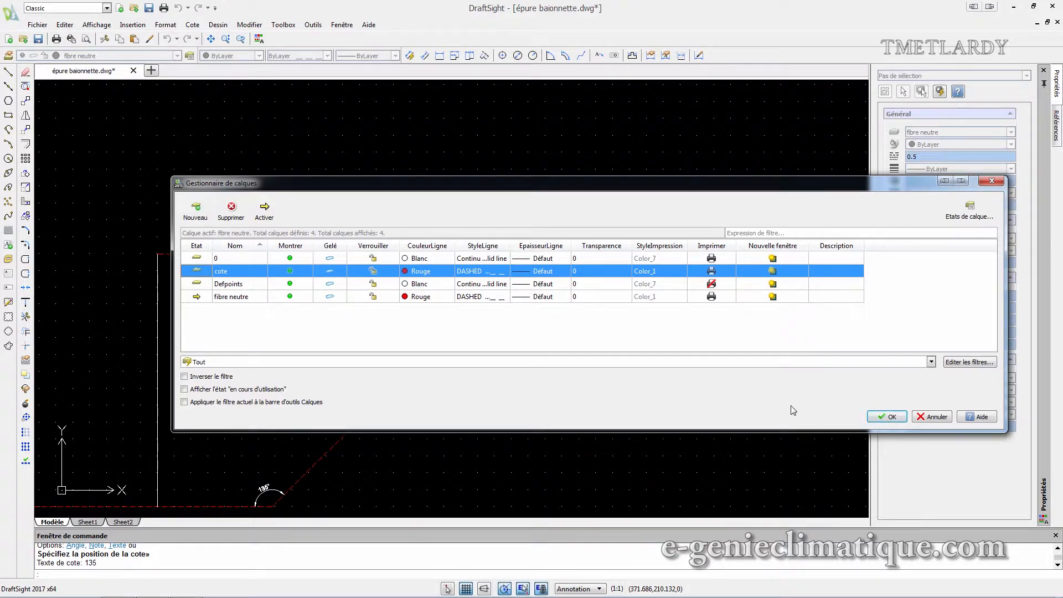
pyautogui.click(888, 416)
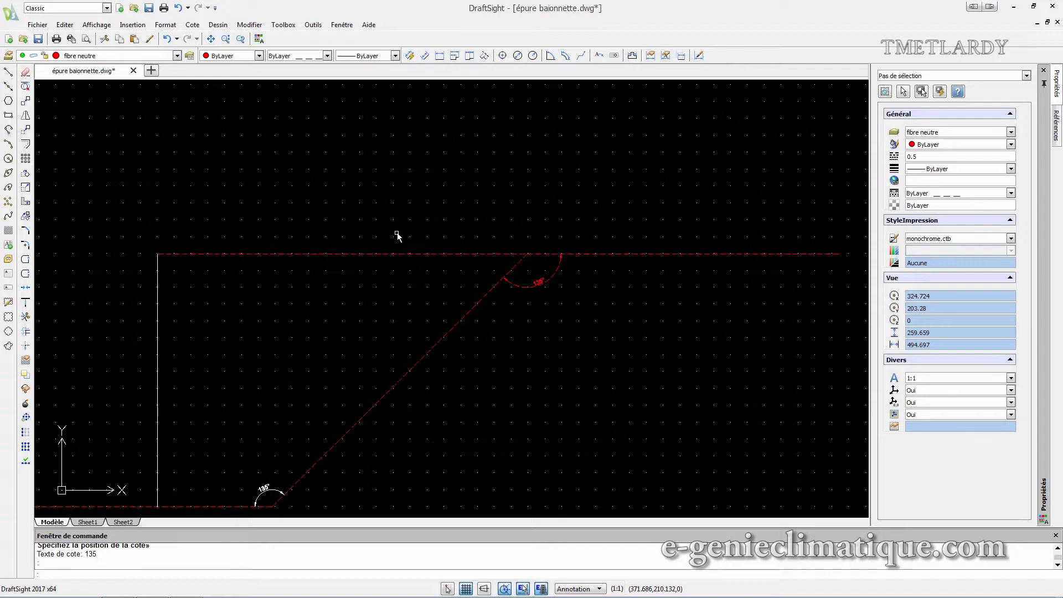
# - Move the upper angular dimension onto the "cote" layer
pyautogui.click(534, 285)
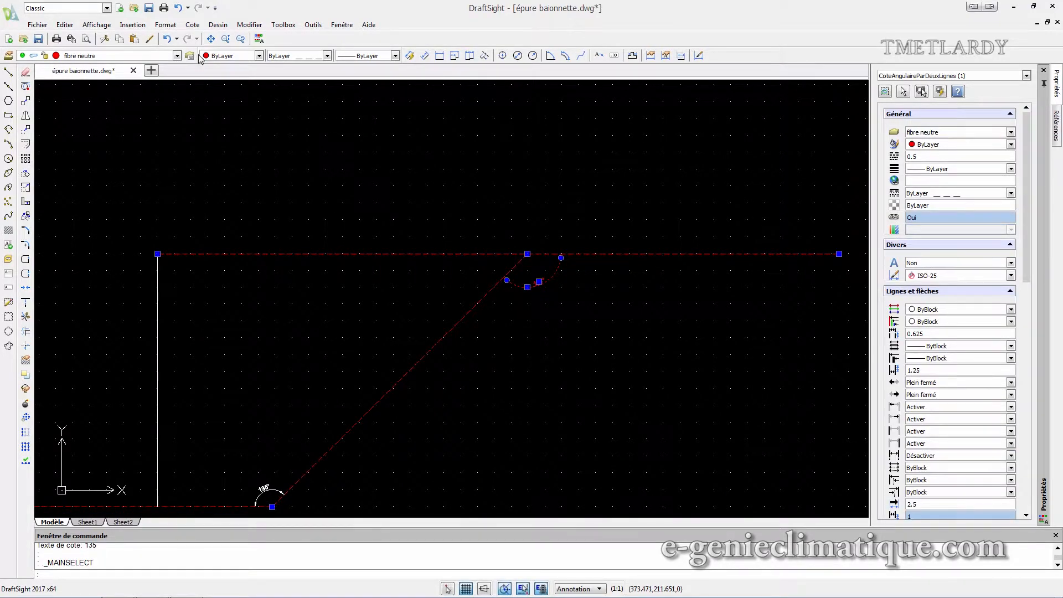
pyautogui.click(177, 55)
pyautogui.click(95, 83)
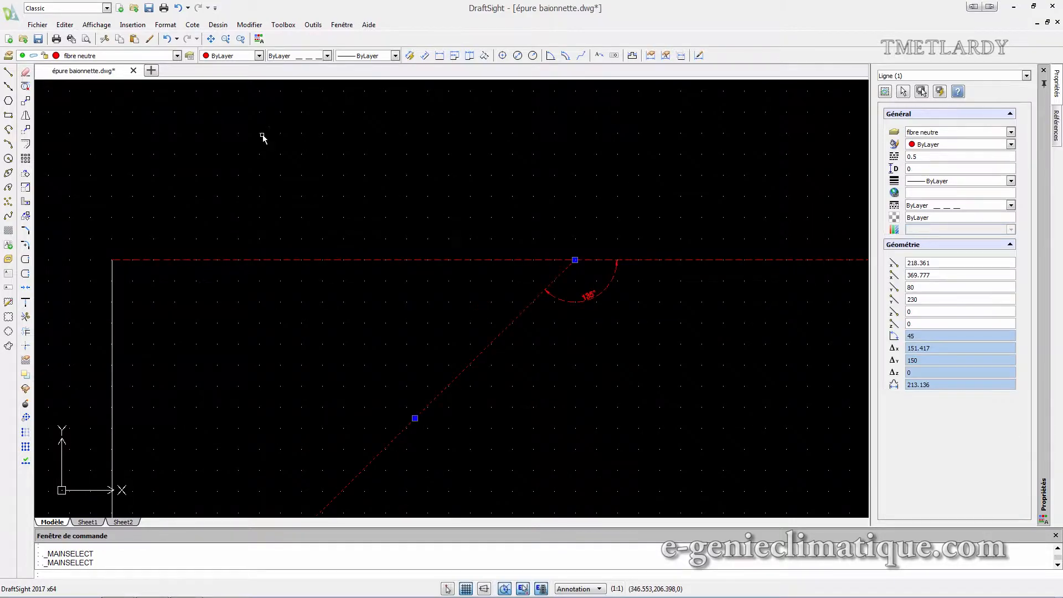
# - Set the line colour of the "cote" layer to Blanc in the layer manager
pyautogui.click(8, 56)
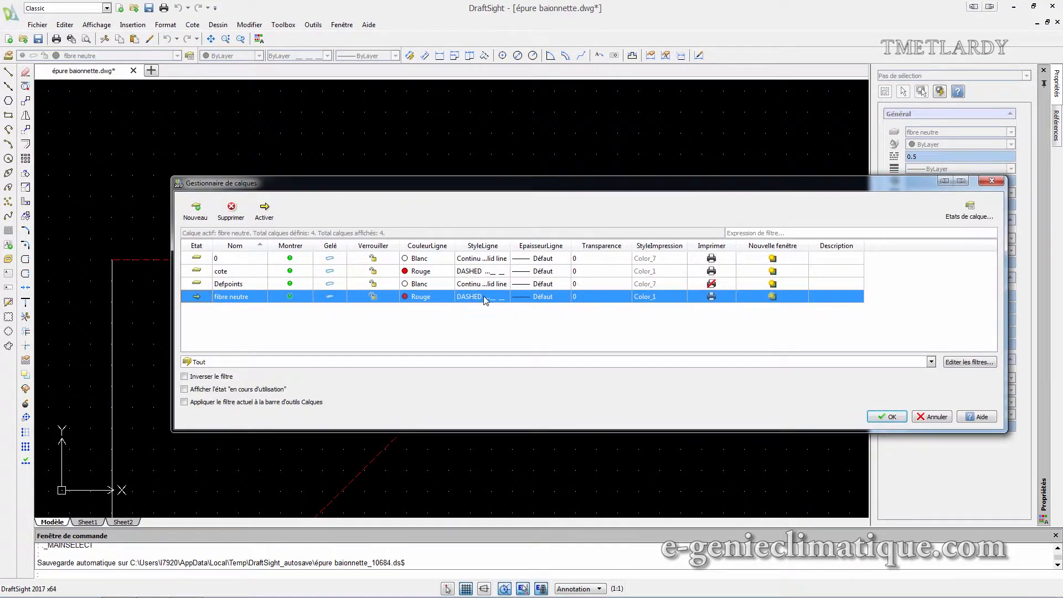
pyautogui.click(503, 297)
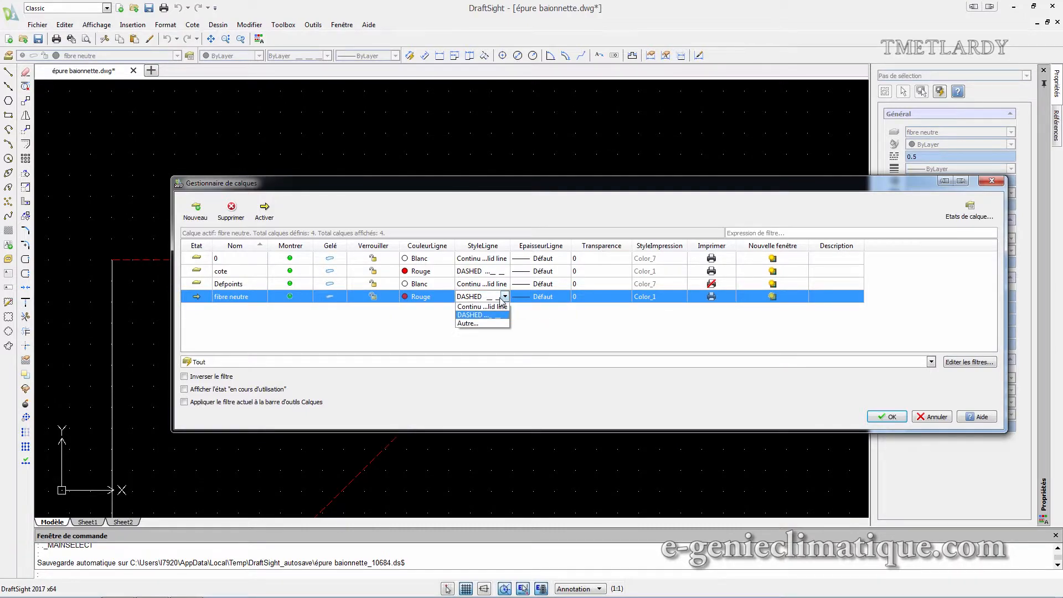
pyautogui.click(501, 299)
pyautogui.click(496, 271)
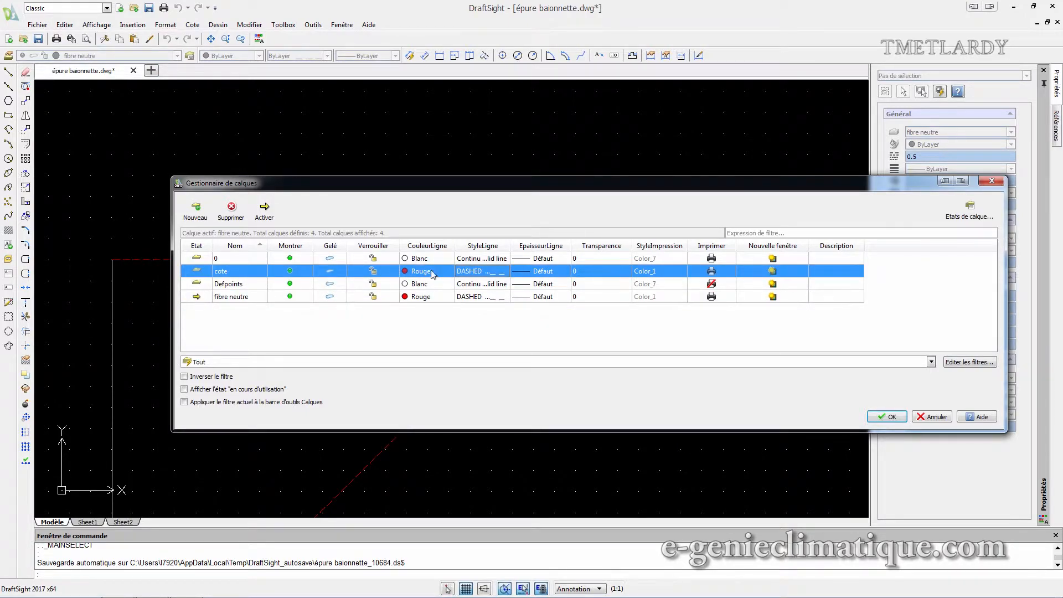
pyautogui.click(405, 272)
pyautogui.click(424, 272)
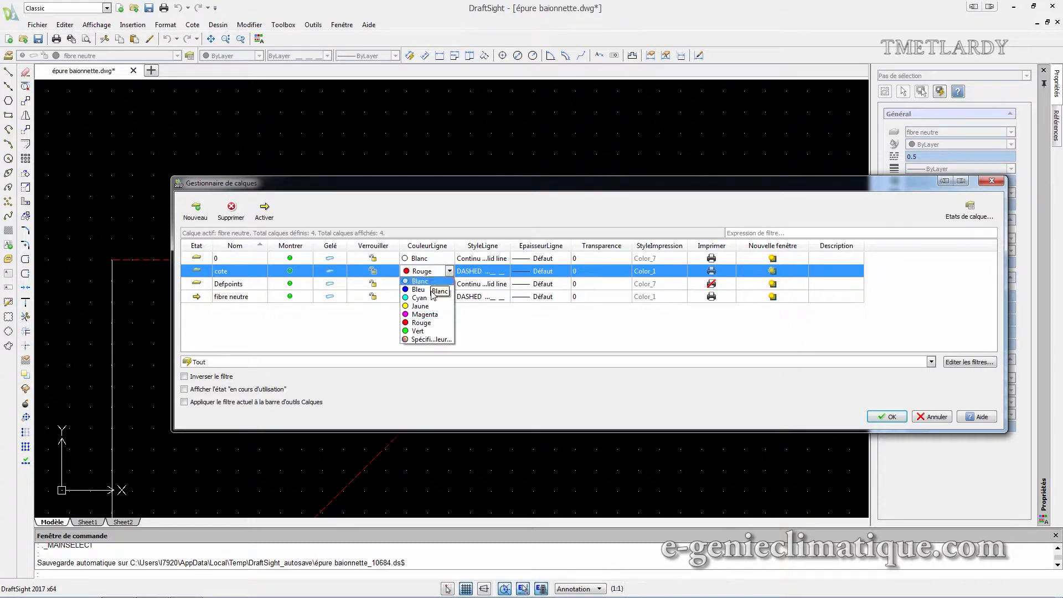
pyautogui.click(419, 281)
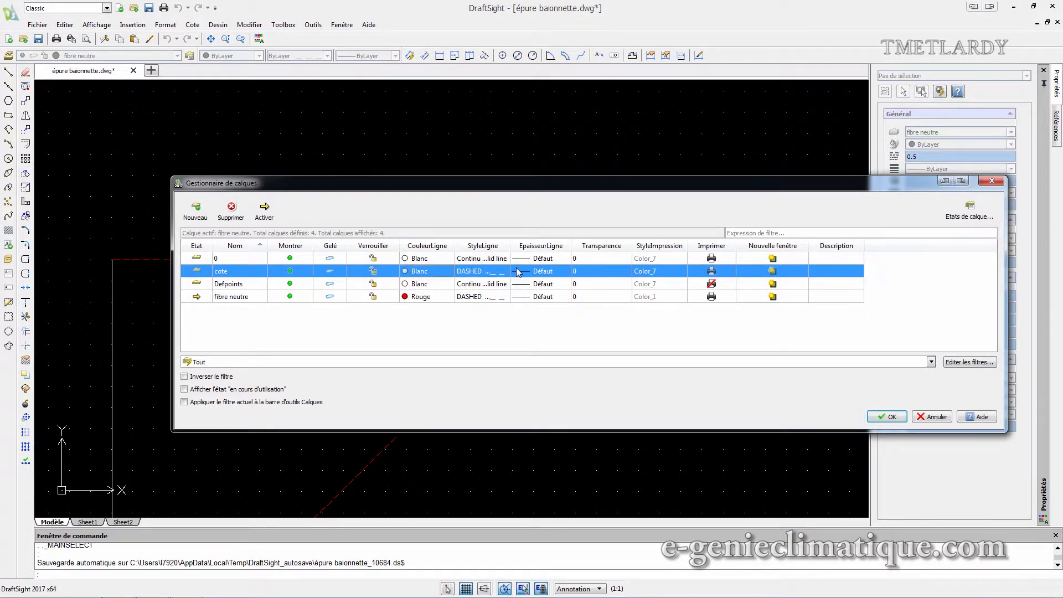
# - Set the "cote" layer's line style to Continu and accept the layer settings
pyautogui.click(484, 272)
pyautogui.click(506, 271)
pyautogui.click(491, 307)
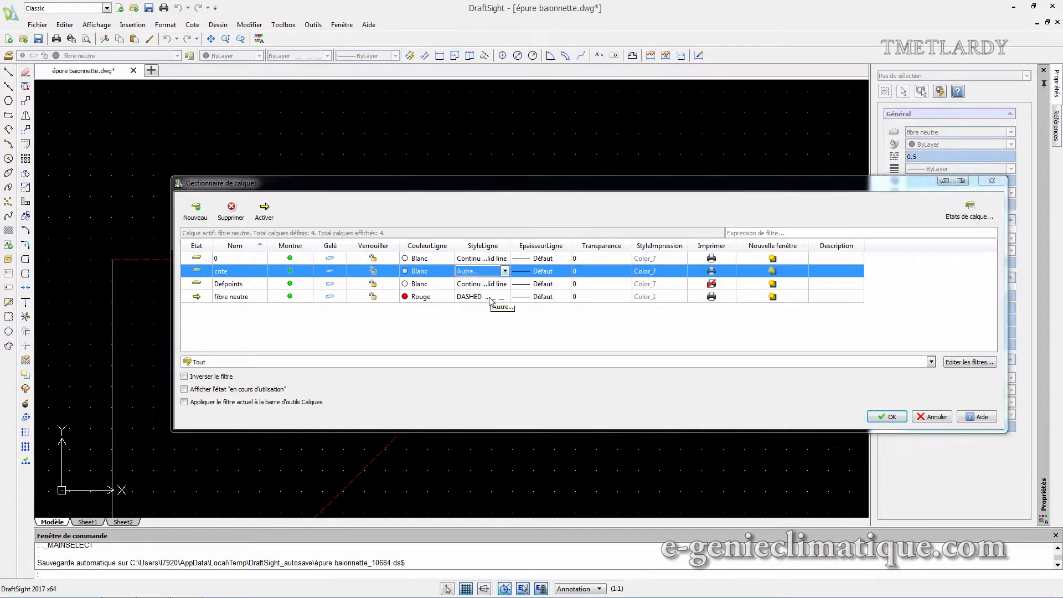
pyautogui.click(500, 216)
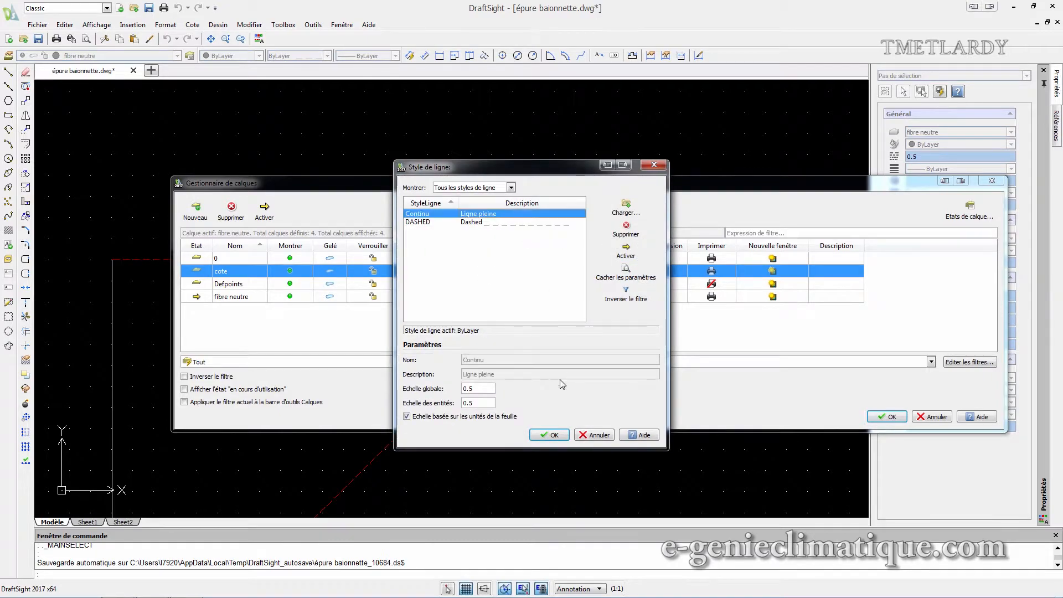
pyautogui.click(552, 435)
pyautogui.click(888, 418)
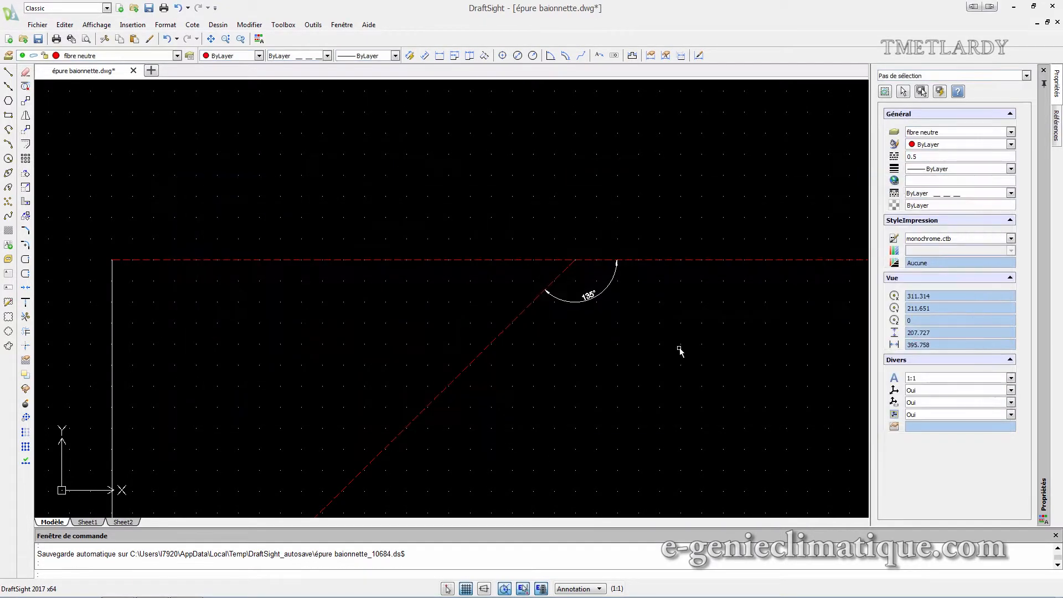
# - Shorten the upper horizontal line by stretching its left end to the inclined line's upper end
pyautogui.click(503, 210)
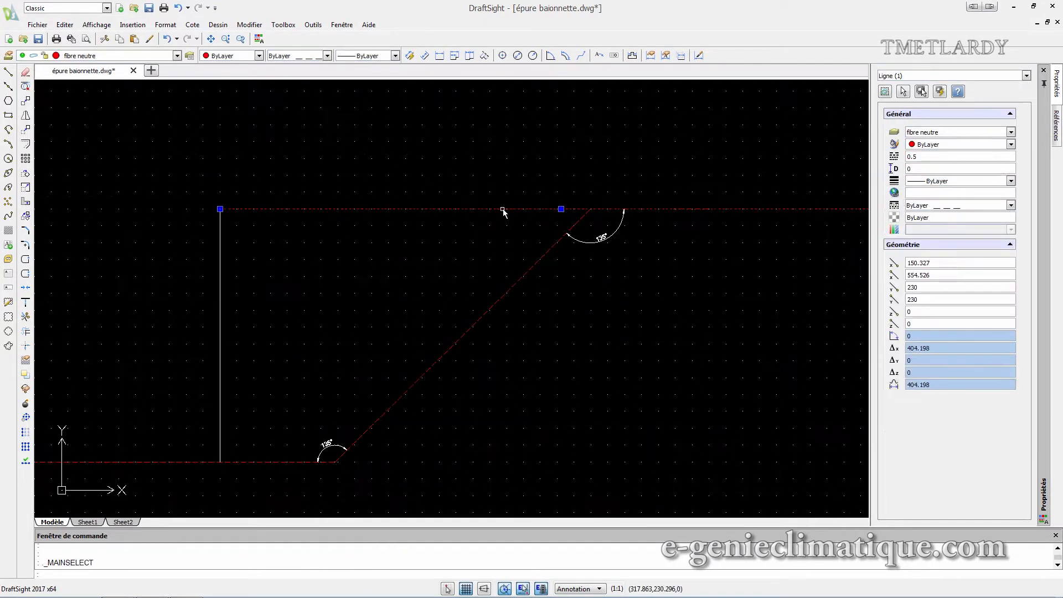
pyautogui.click(220, 210)
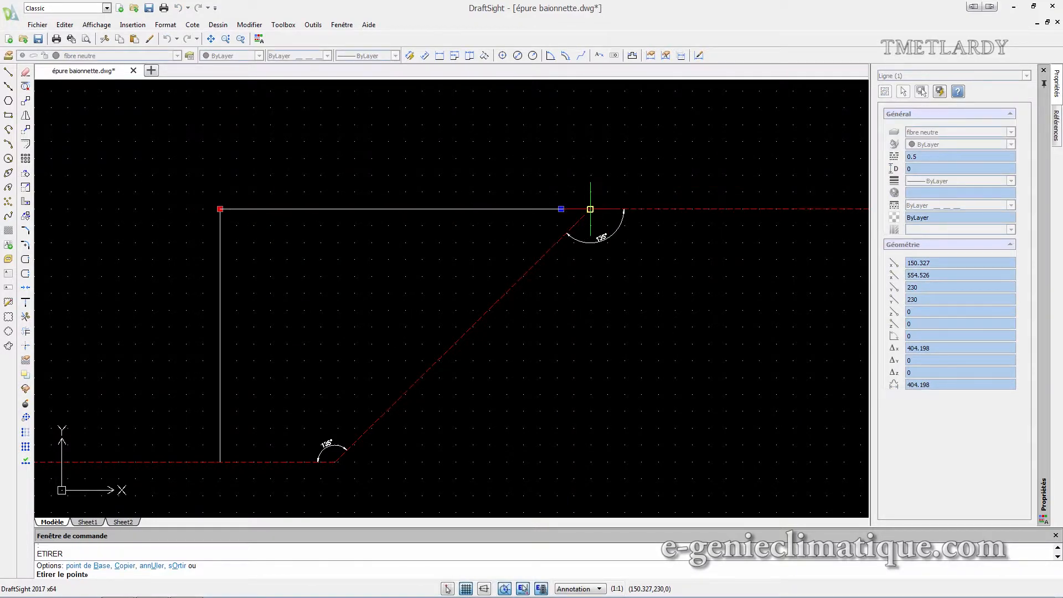
pyautogui.click(591, 209)
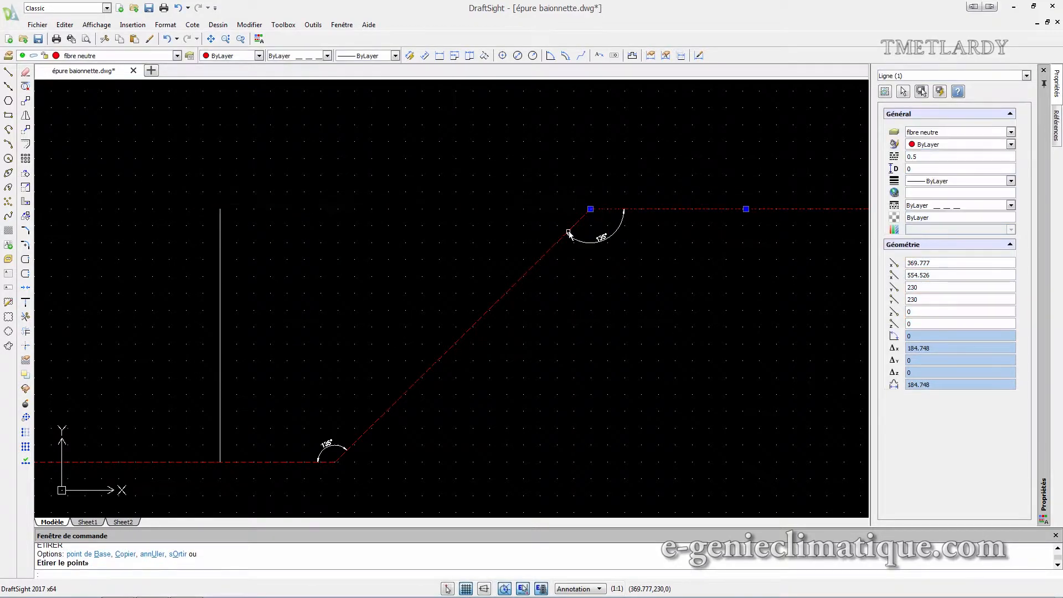
# - Delete the vertical construction line to the left of the inclined line
pyautogui.click(220, 284)
pyautogui.press('Delete')
pyautogui.scroll(-2, 325, 320)
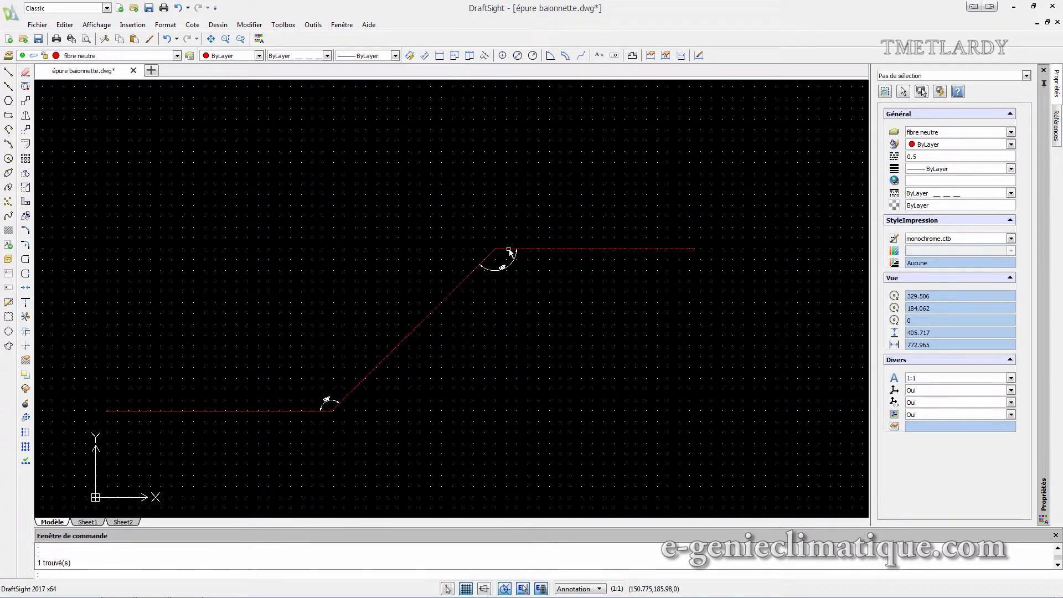
pyautogui.scroll(2, 331, 413)
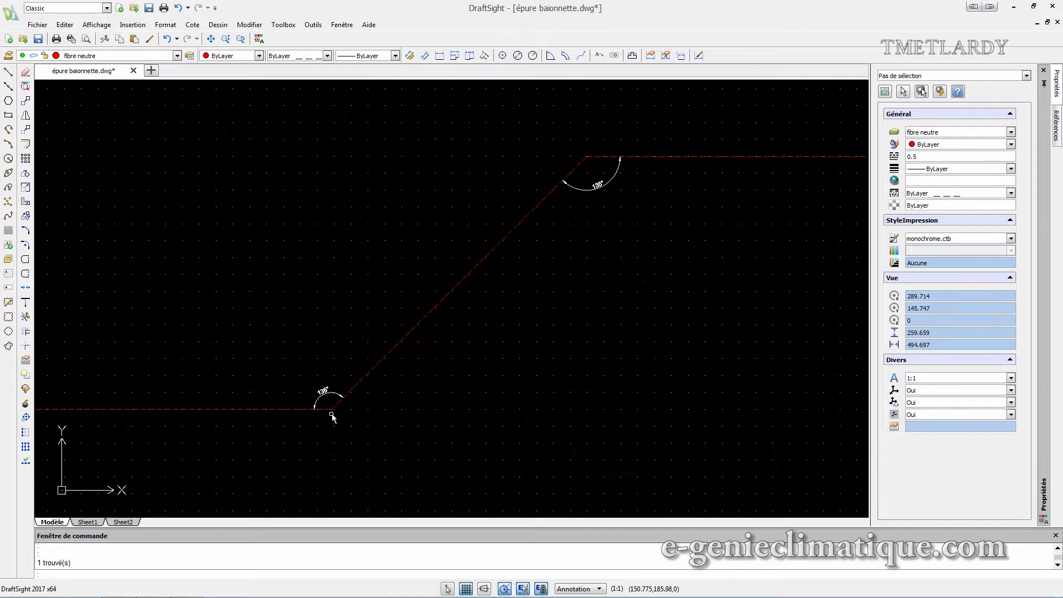
pyautogui.scroll(-1, 355, 414)
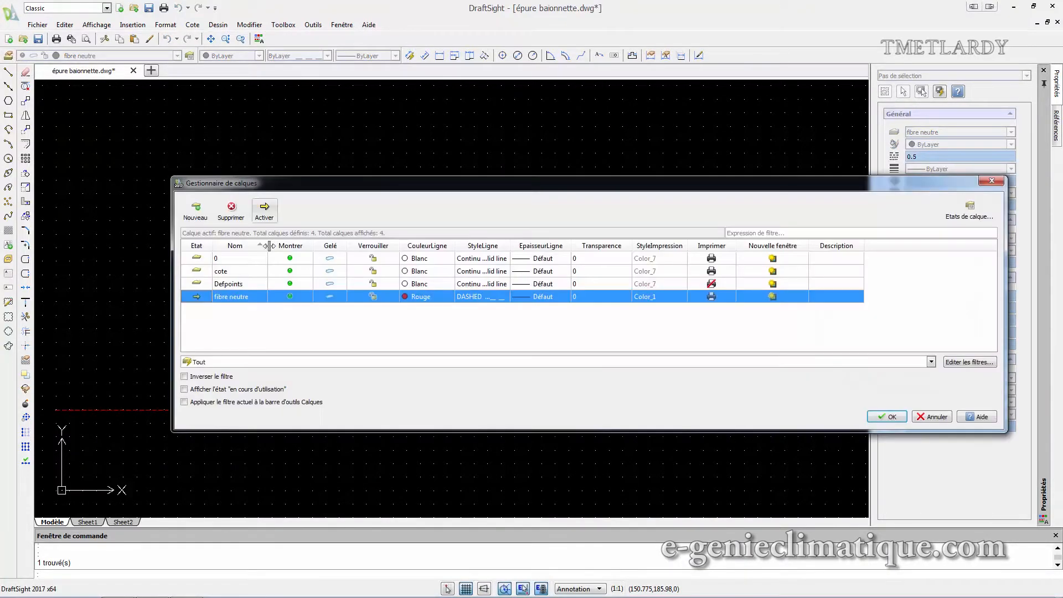
# - Create a new layer named "Aide au dessin" and accept the layer settings
pyautogui.click(195, 209)
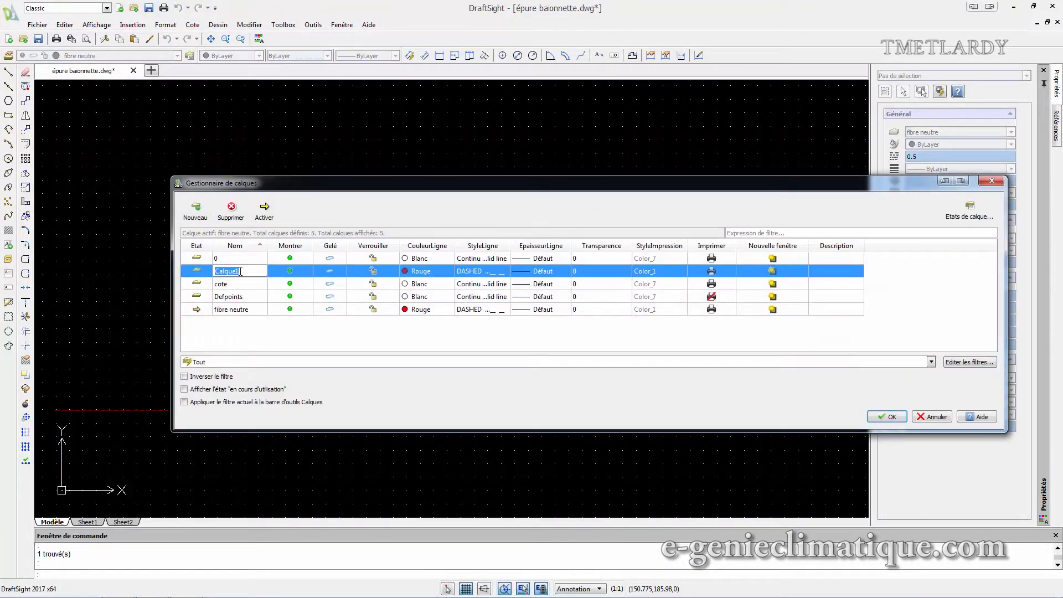
pyautogui.write('Aide ')
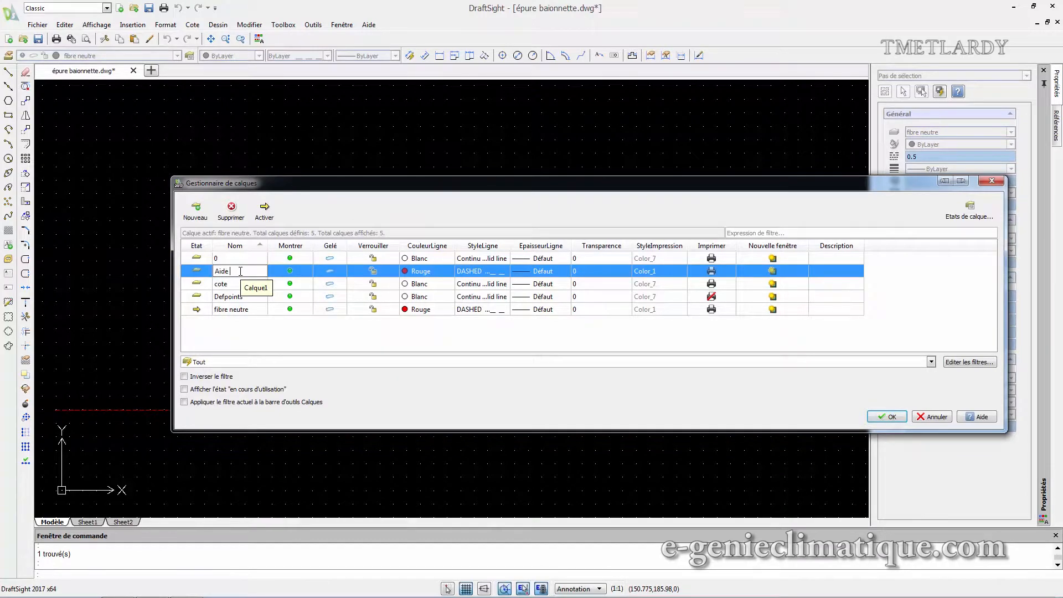
pyautogui.write('au dessinb')
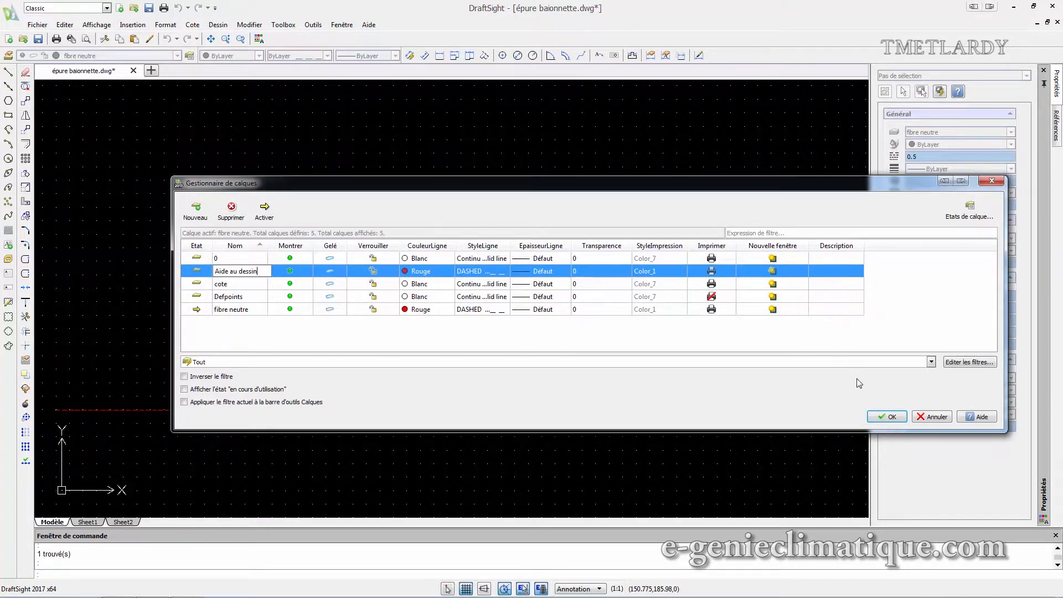
pyautogui.click(889, 422)
# - Draw a vertical line 50 long upward from the lower horizontal line, left of the bend
pyautogui.click(8, 71)
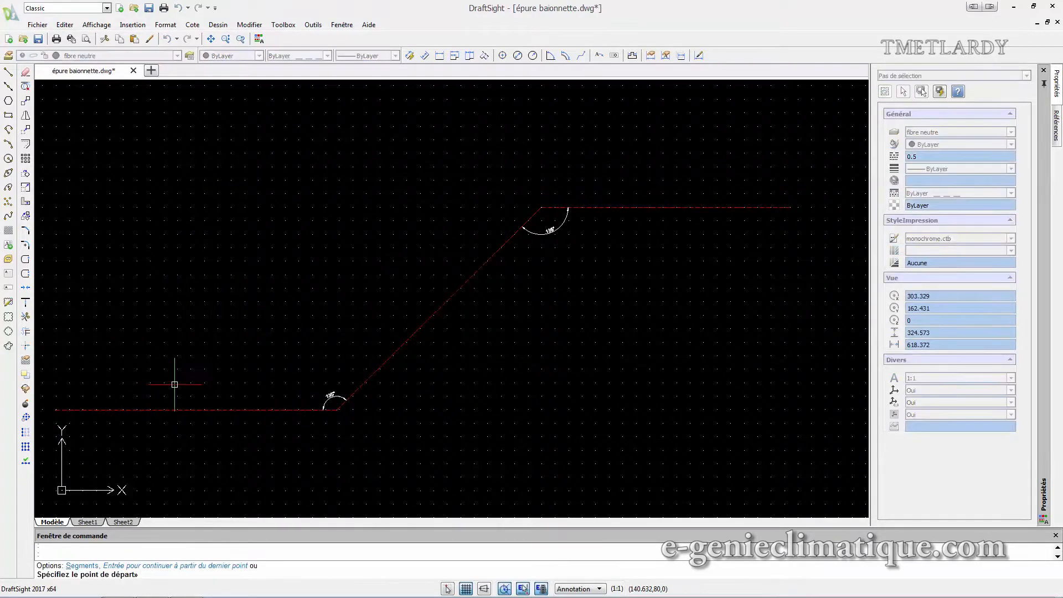
pyautogui.click(246, 411)
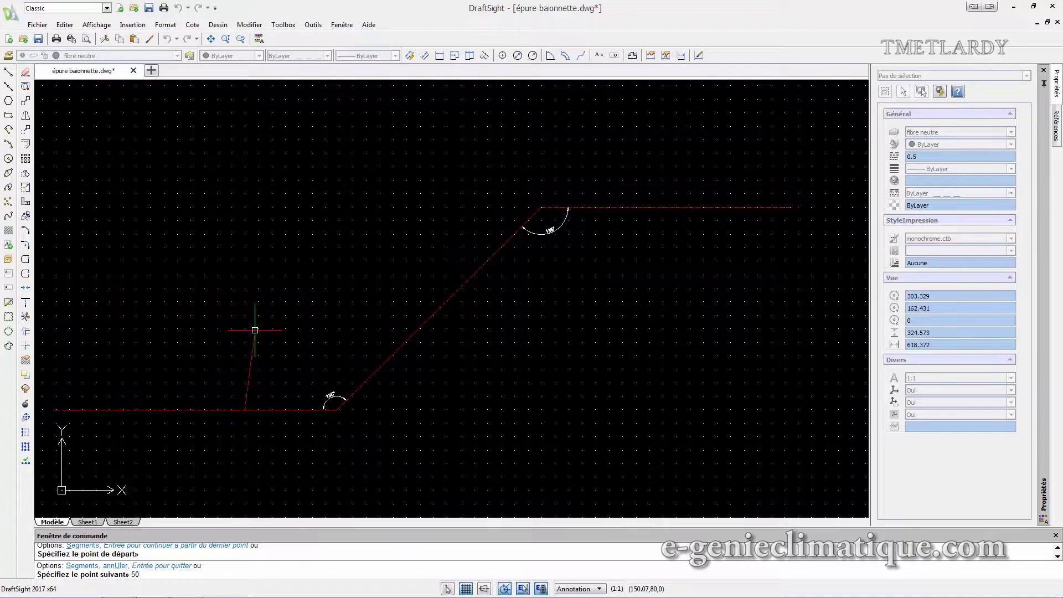
pyautogui.write('50')
pyautogui.press('Return')
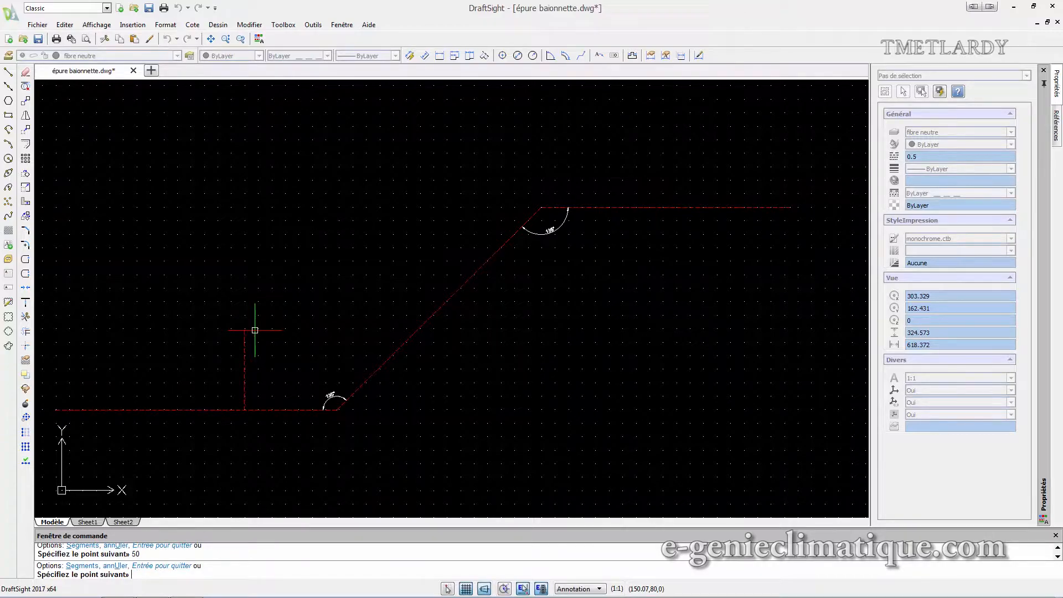
pyautogui.press('Escape')
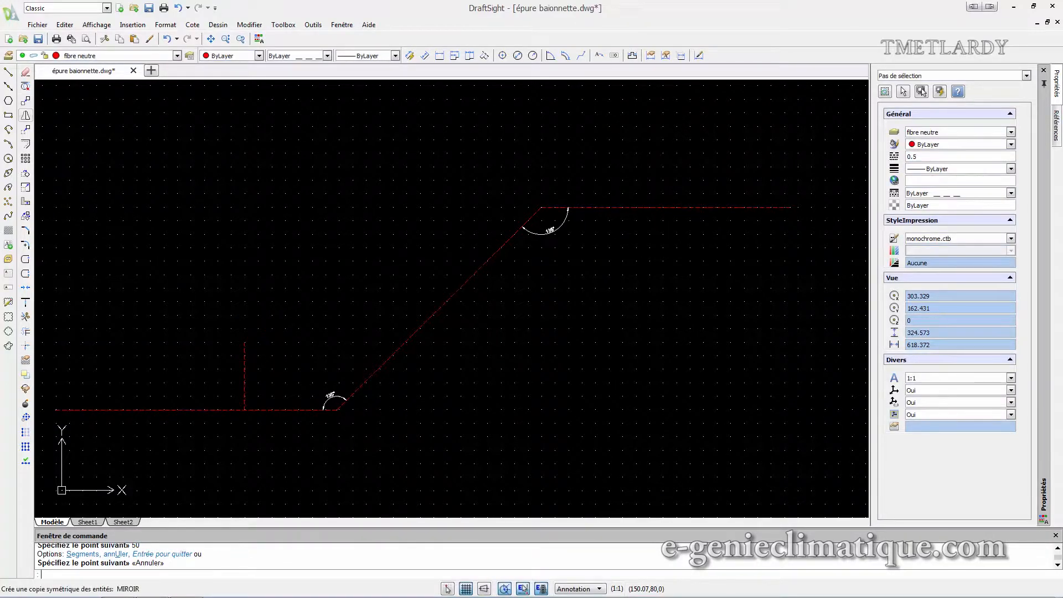
# - Move the short vertical line onto the "Aide au dessin" layer
pyautogui.click(244, 379)
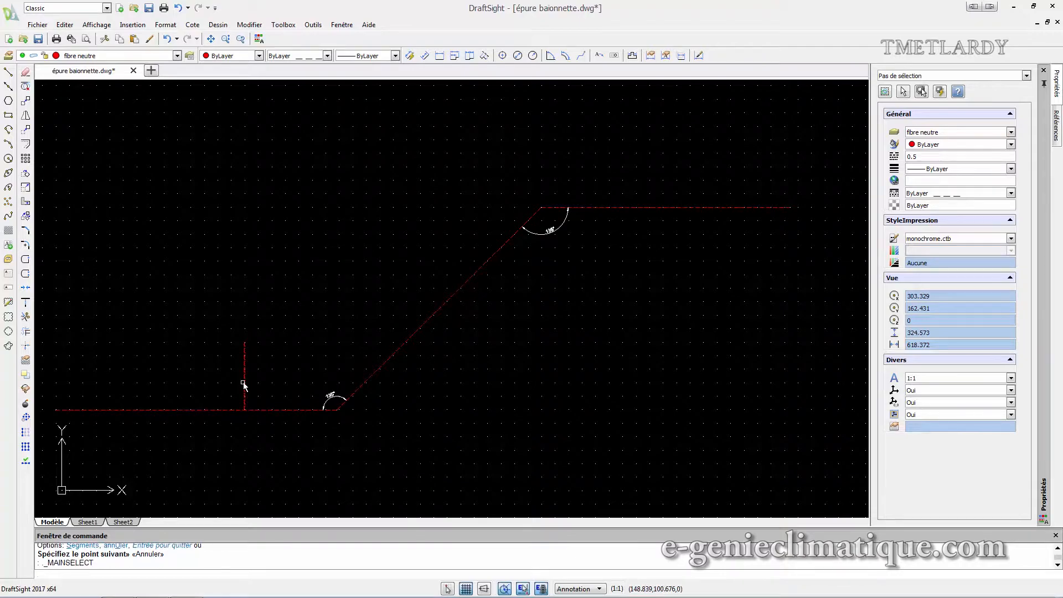
pyautogui.click(115, 57)
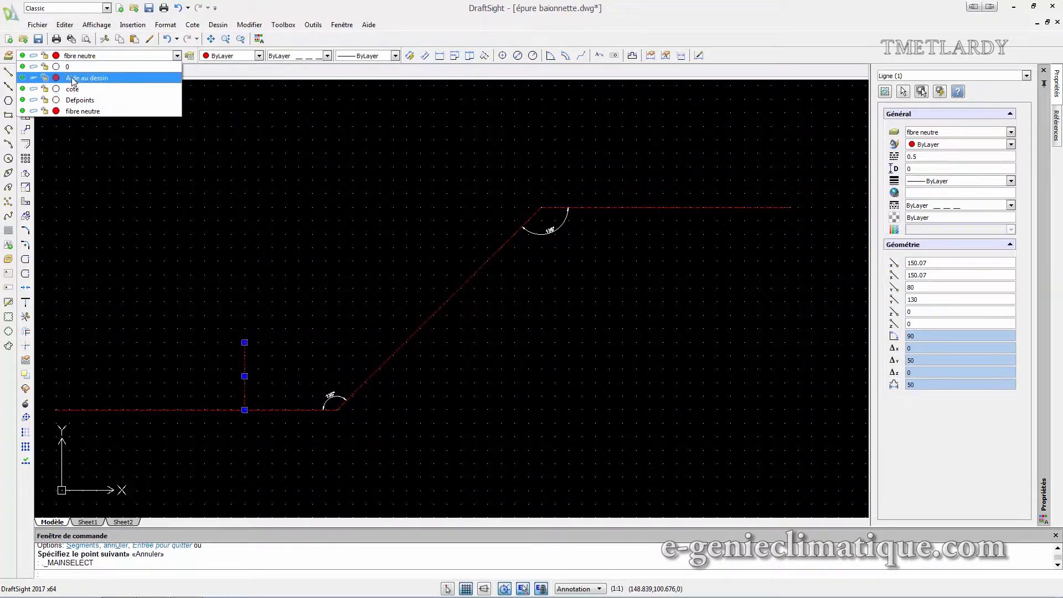
pyautogui.click(72, 78)
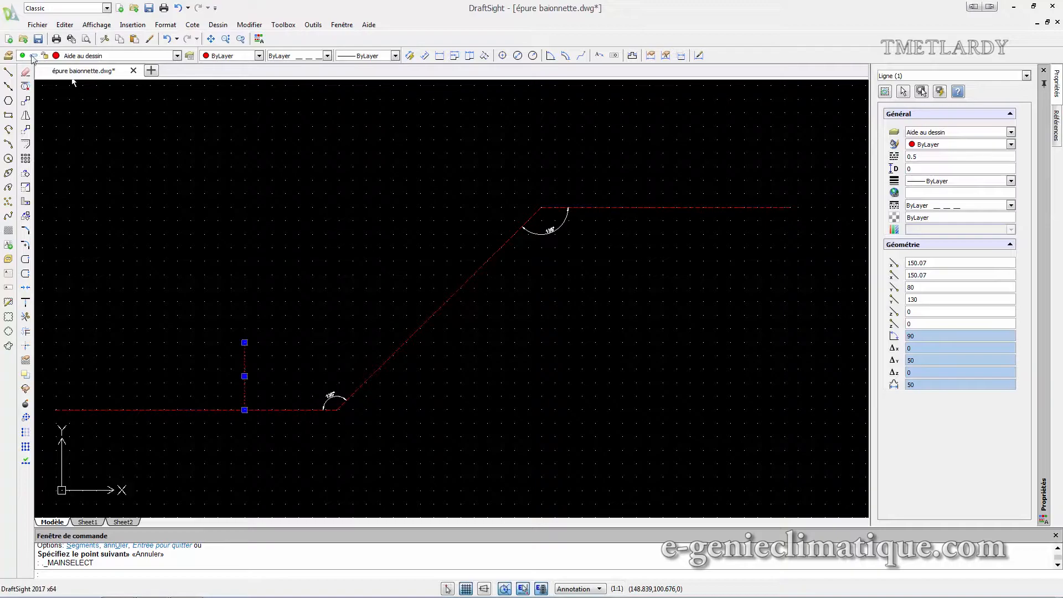
# - Set the line colour of the "Aide au dessin" layer to Blanc and accept the layer settings
pyautogui.click(9, 55)
pyautogui.click(409, 311)
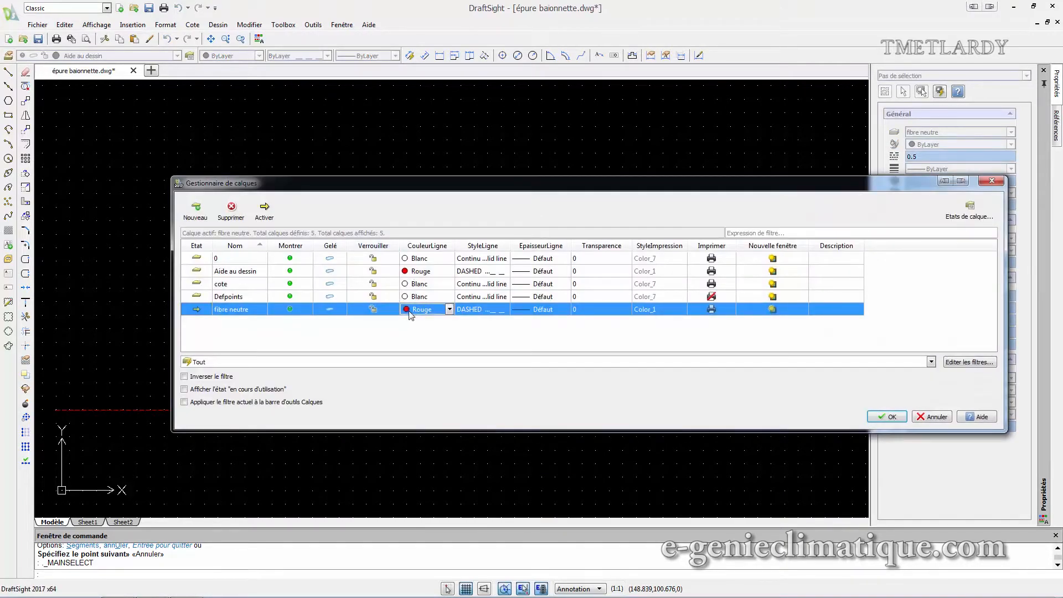
pyautogui.click(418, 273)
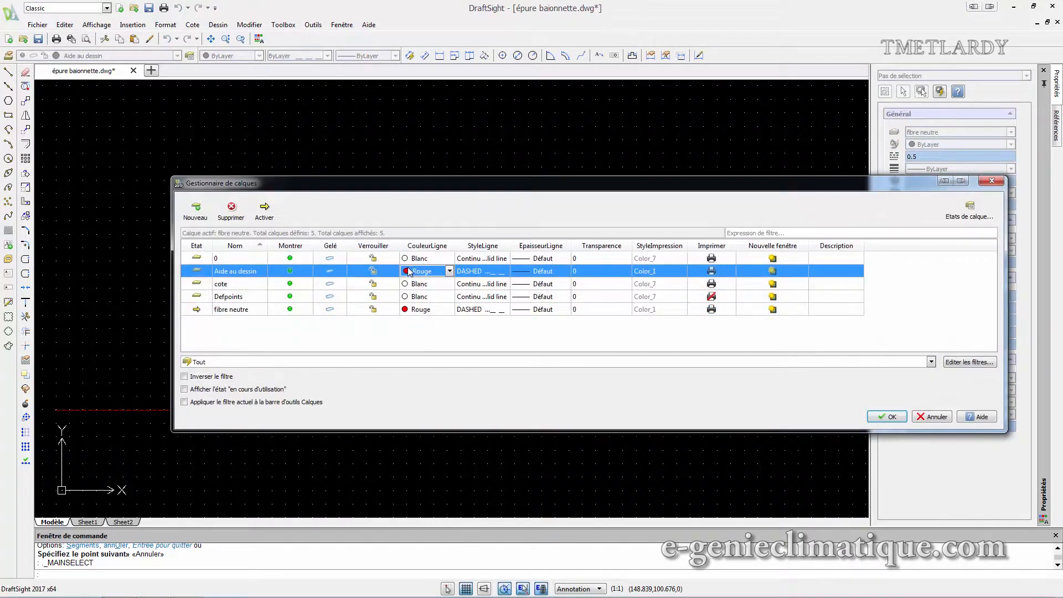
pyautogui.click(433, 273)
pyautogui.click(424, 323)
pyautogui.click(886, 417)
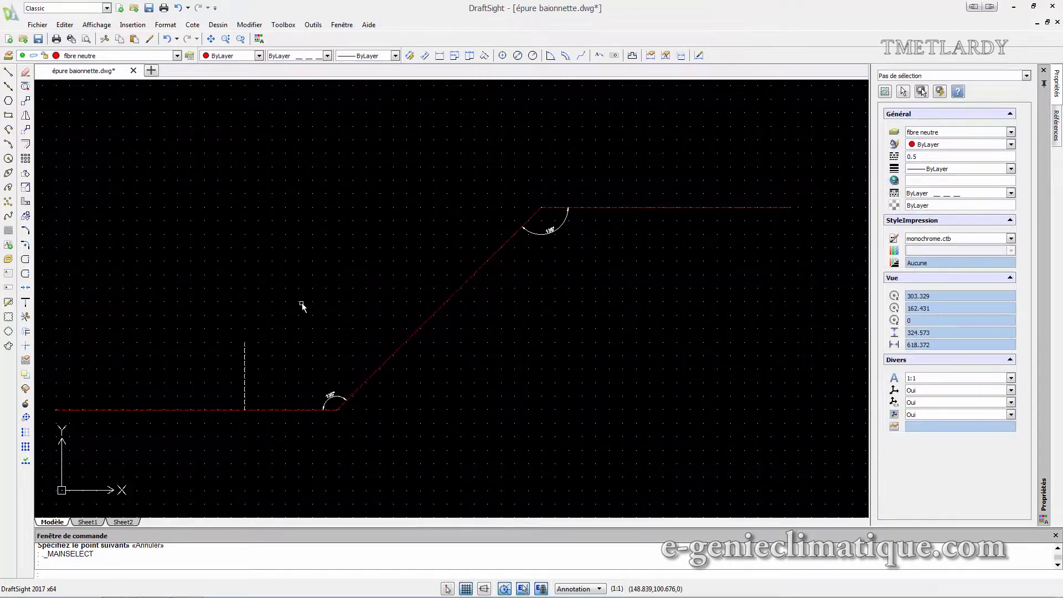
# - Change the "Aide au dessin" layer's line style to Continu and accept the layer settings
pyautogui.click(245, 367)
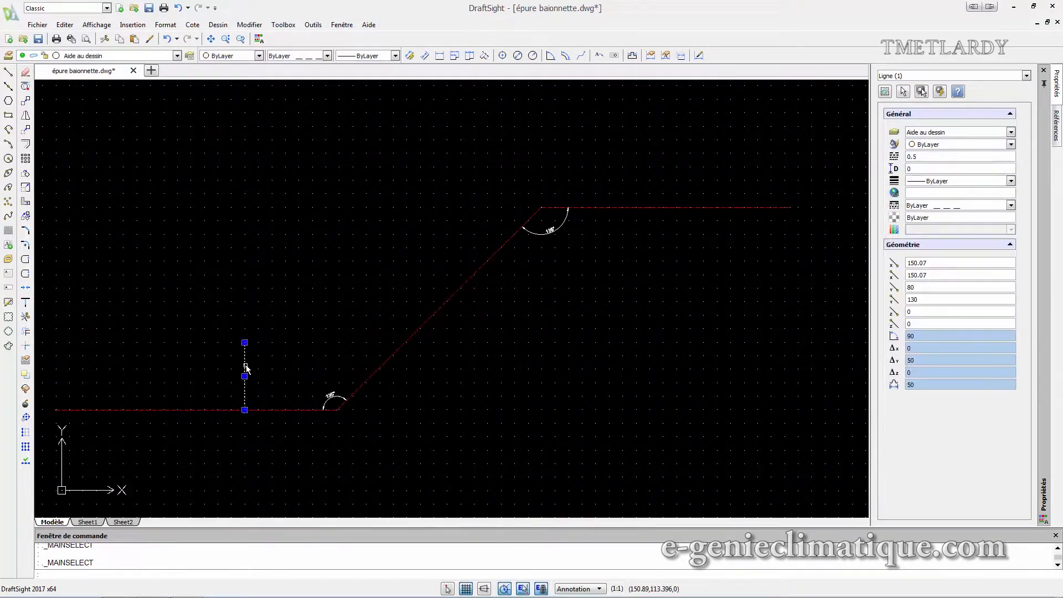
pyautogui.click(8, 55)
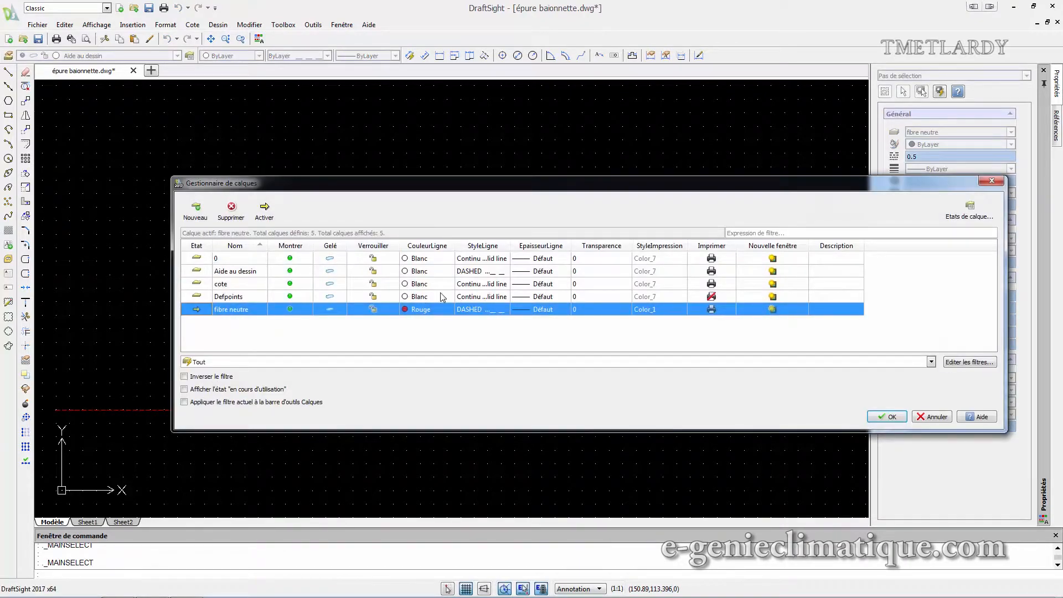
pyautogui.click(472, 276)
pyautogui.click(485, 277)
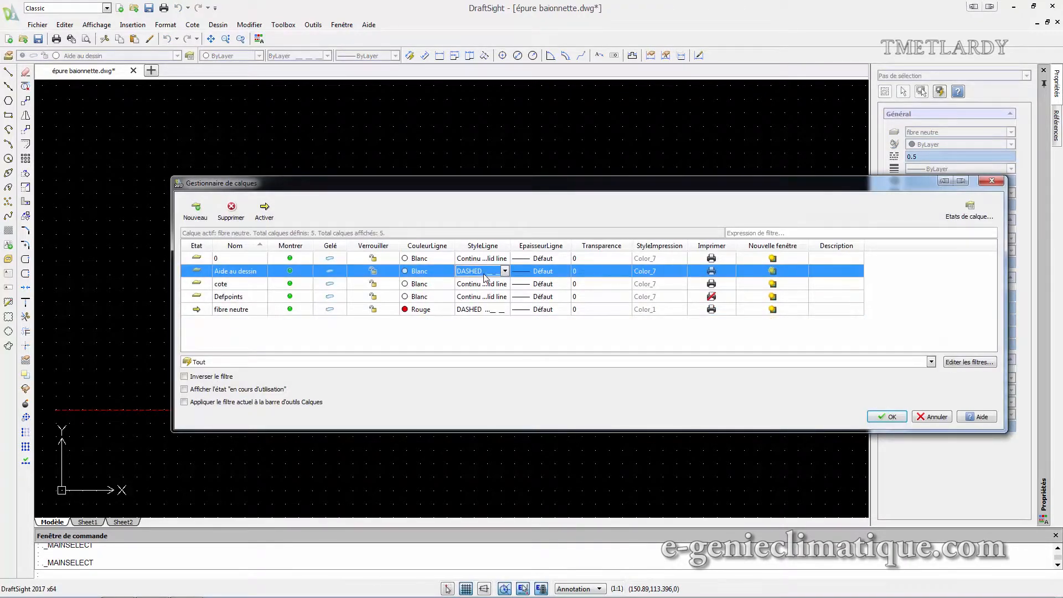
pyautogui.click(505, 271)
pyautogui.click(488, 291)
pyautogui.click(887, 416)
# - Make "Aide au dessin" the active layer and draw a horizontal line about 167 long rightward from the top of the vertical line
pyautogui.click(8, 72)
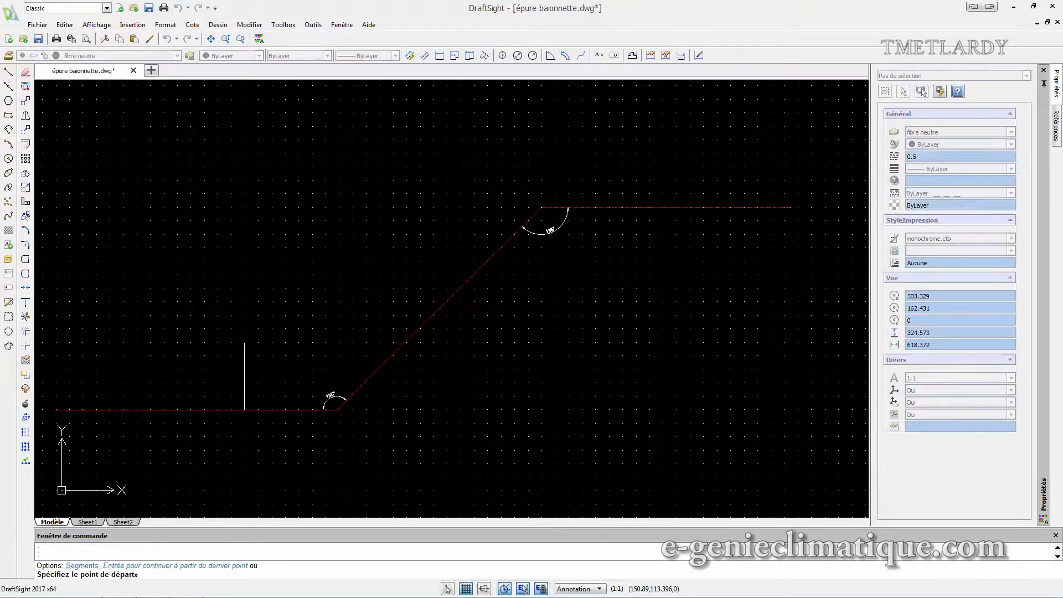
pyautogui.click(105, 55)
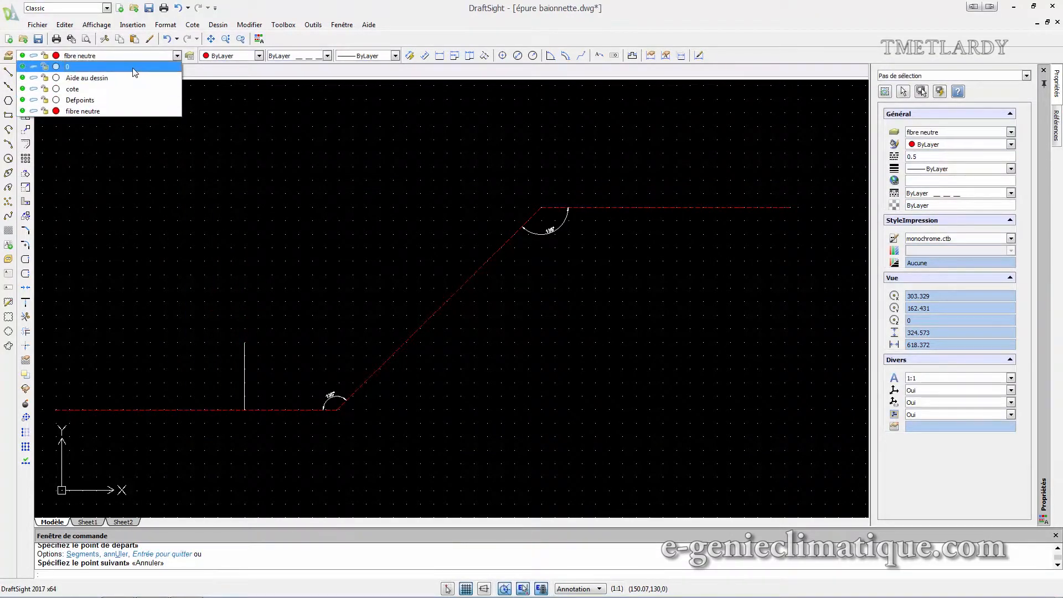
pyautogui.click(133, 81)
pyautogui.press('Return')
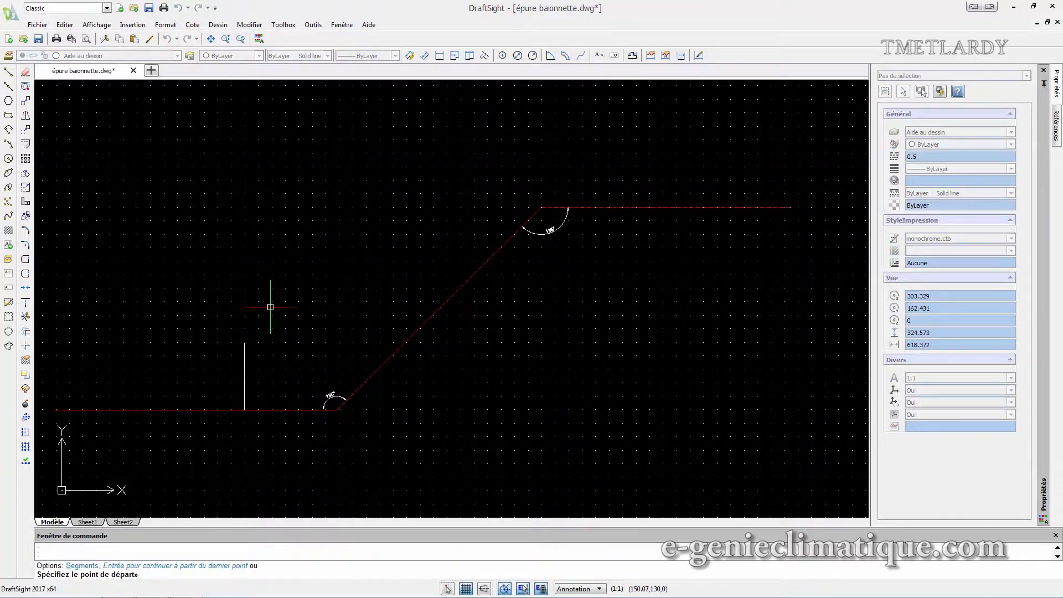
pyautogui.click(245, 343)
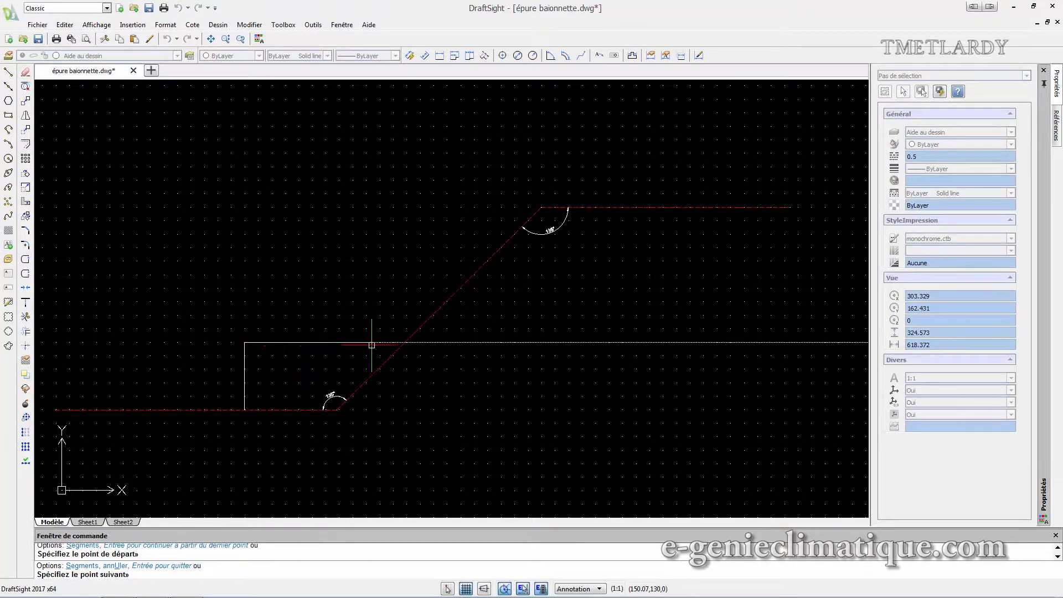
pyautogui.click(469, 342)
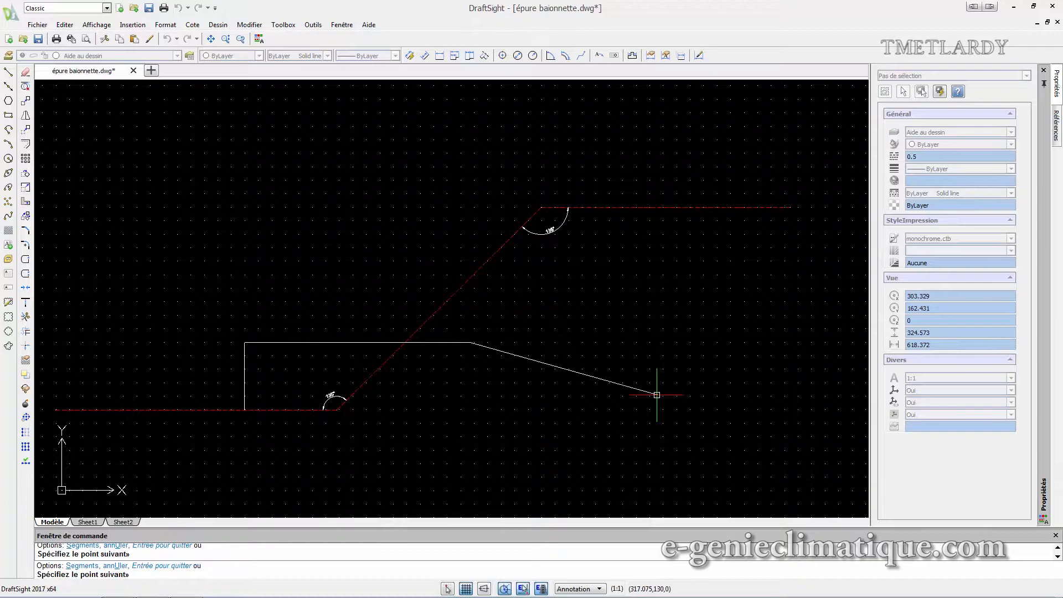
pyautogui.press('Escape')
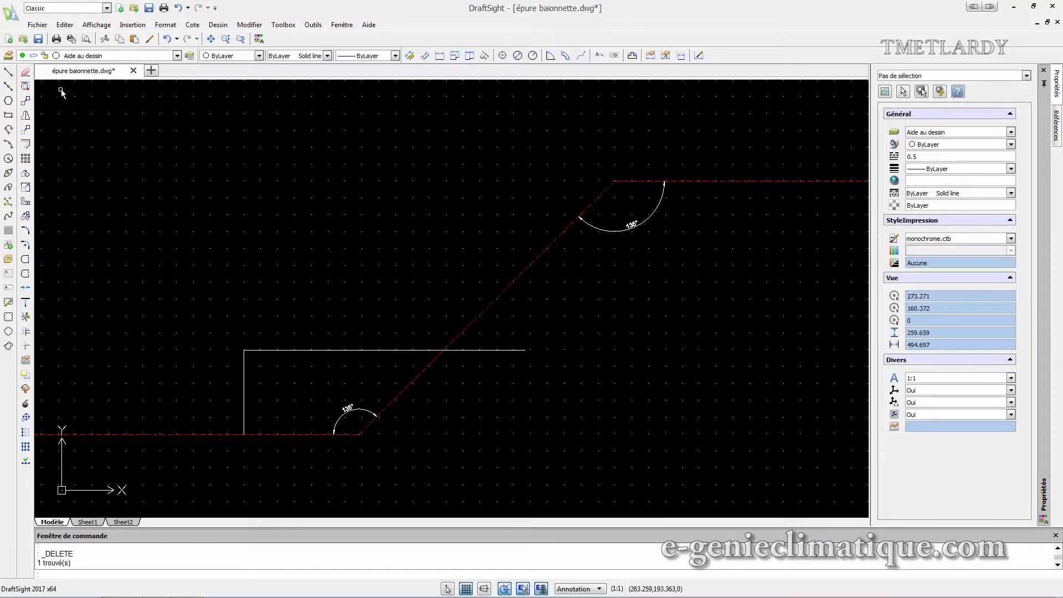
# - Draw two overlapping circles of radius 40 centred on the upper part of the sloping neutral-axis line
pyautogui.click(8, 72)
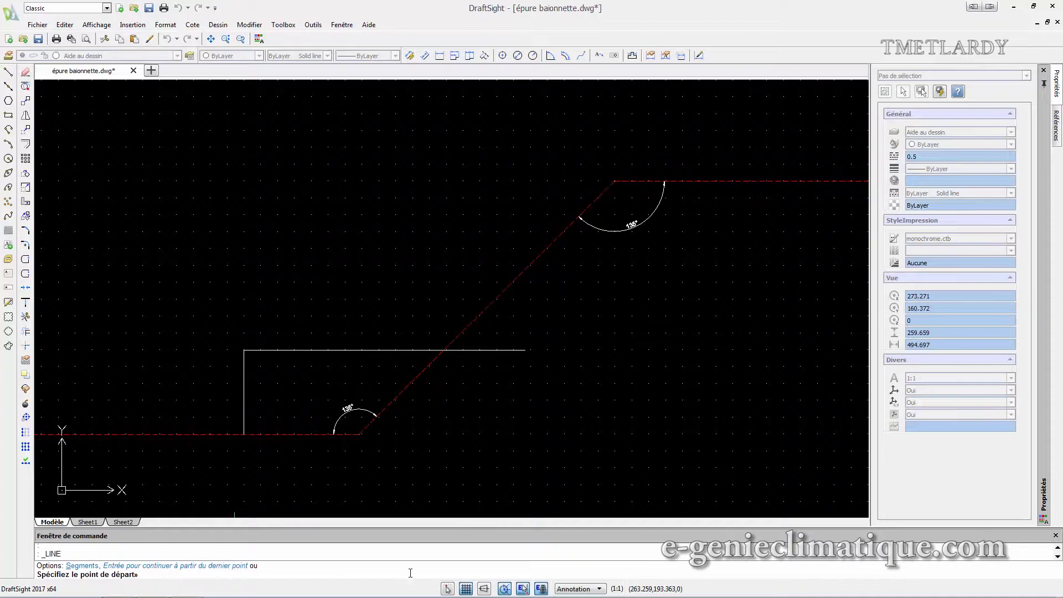
pyautogui.click(484, 589)
pyautogui.click(494, 300)
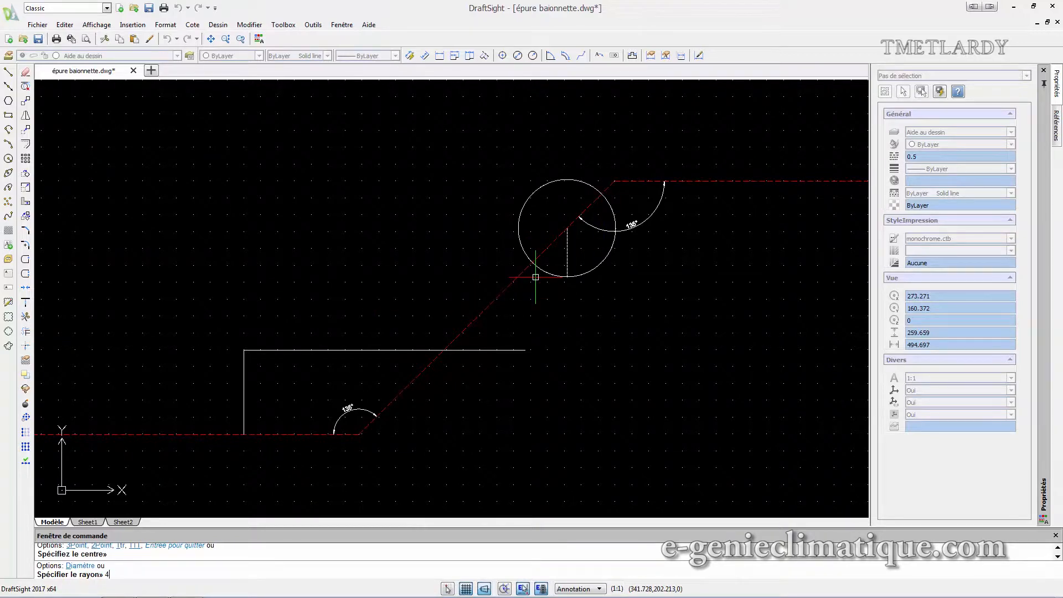
pyautogui.press('Return')
pyautogui.click(9, 159)
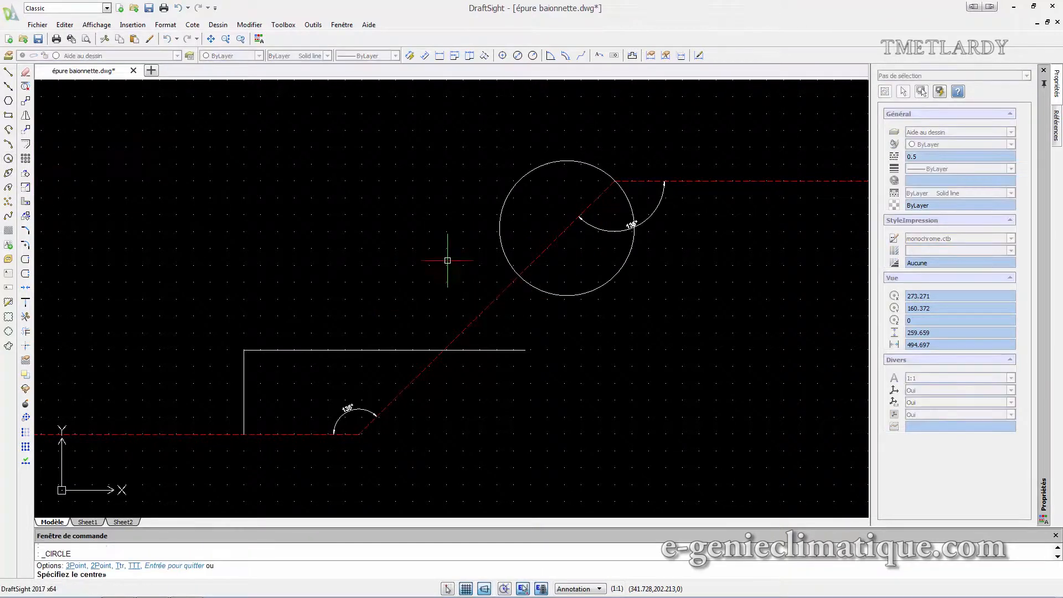
pyautogui.click(492, 301)
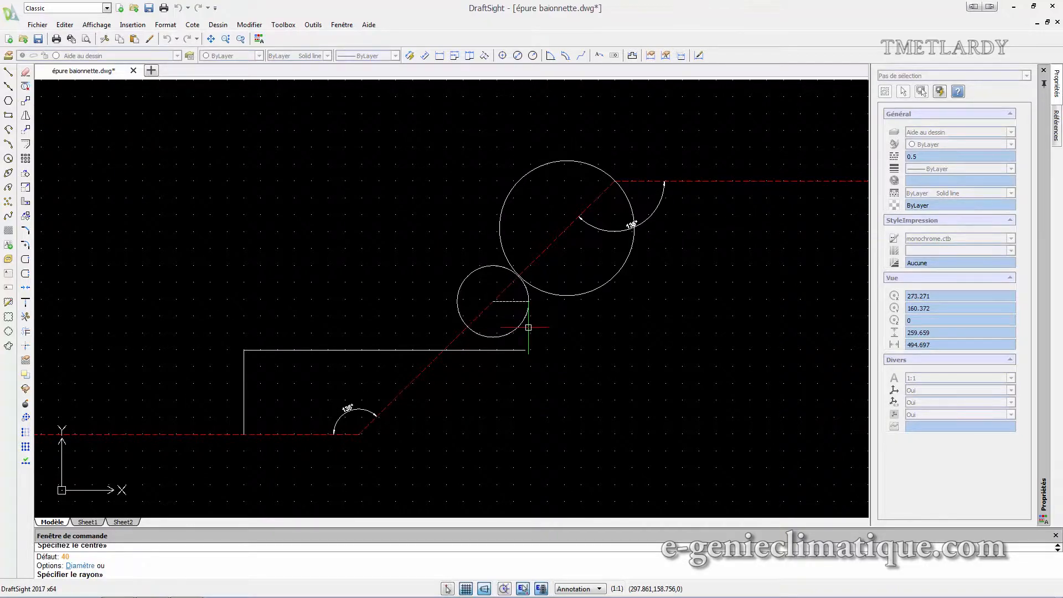
pyautogui.write('40')
pyautogui.press('Return')
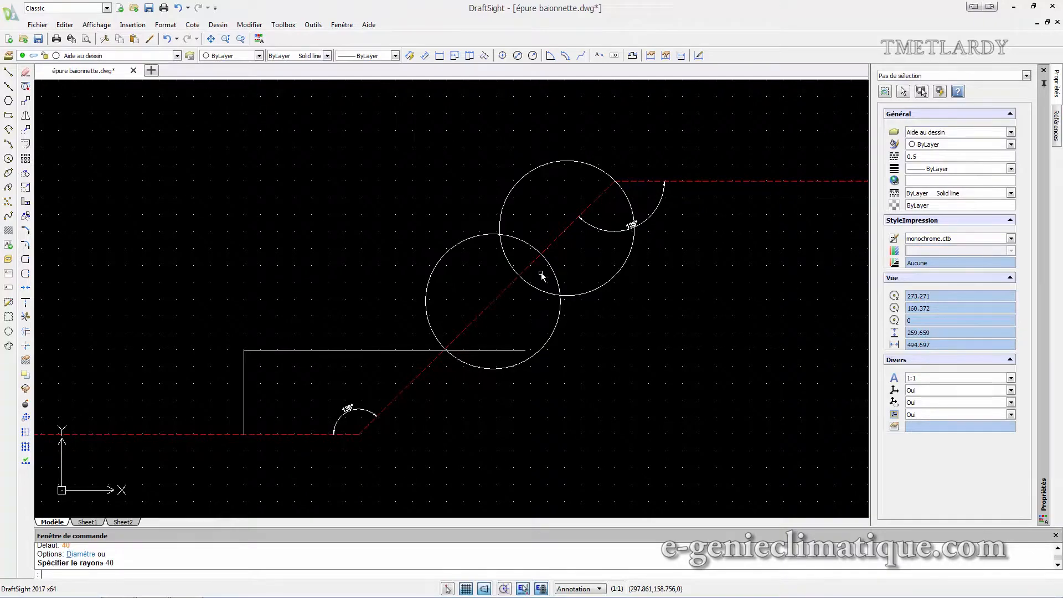
# - Draw a line joining the two intersection points of the upper two circles
pyautogui.click(8, 72)
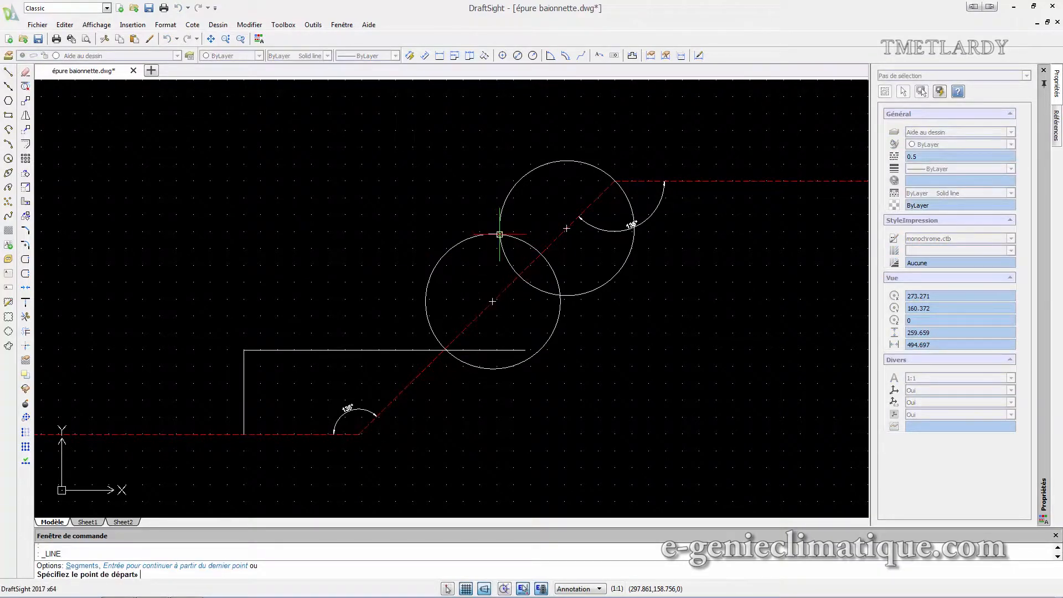
pyautogui.click(500, 234)
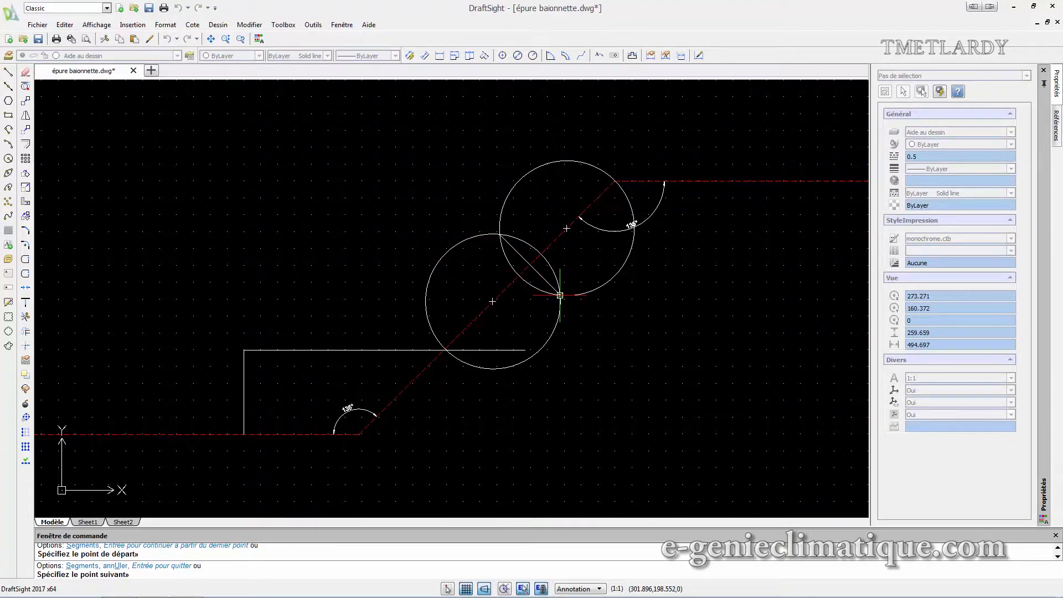
pyautogui.click(485, 589)
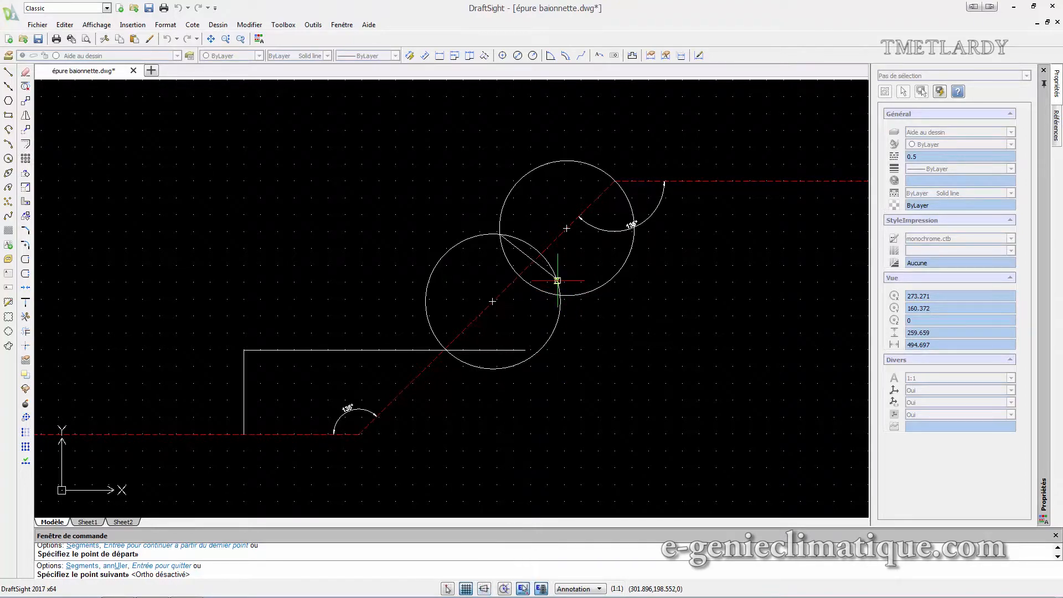
pyautogui.click(560, 295)
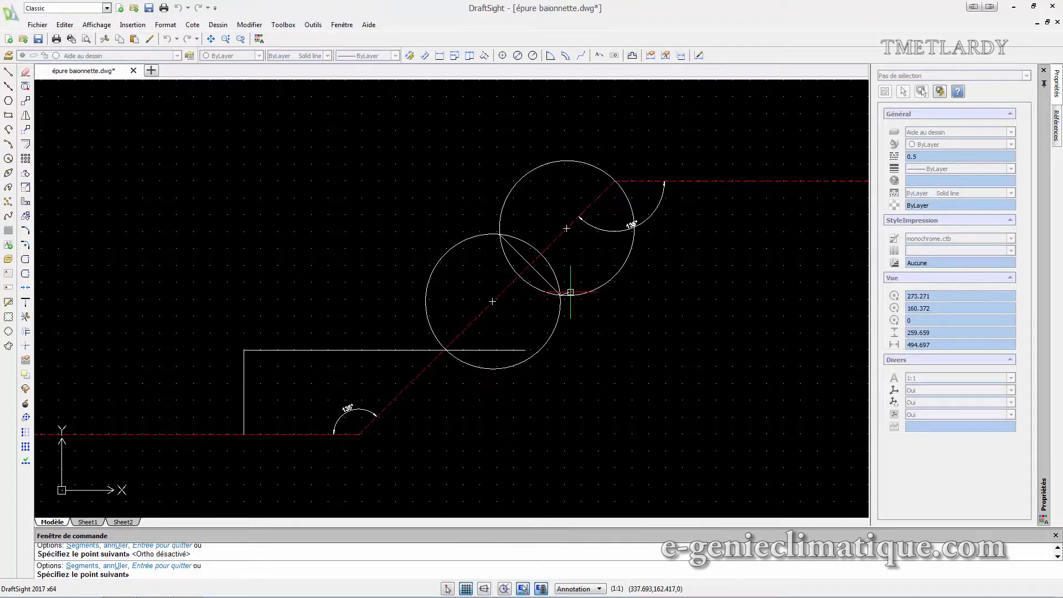
pyautogui.press('Escape')
# - Dimension the angle between the upper circles' chord and the sloping neutral-axis line, placing the dimension just above their crossing
pyautogui.scroll(5, 550, 276)
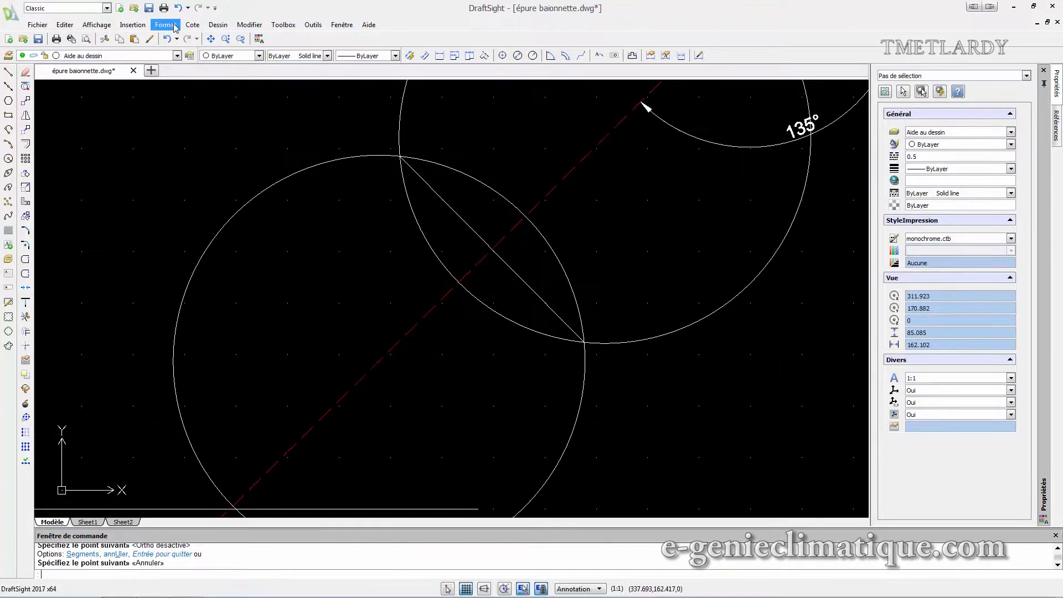
pyautogui.click(193, 25)
pyautogui.click(214, 163)
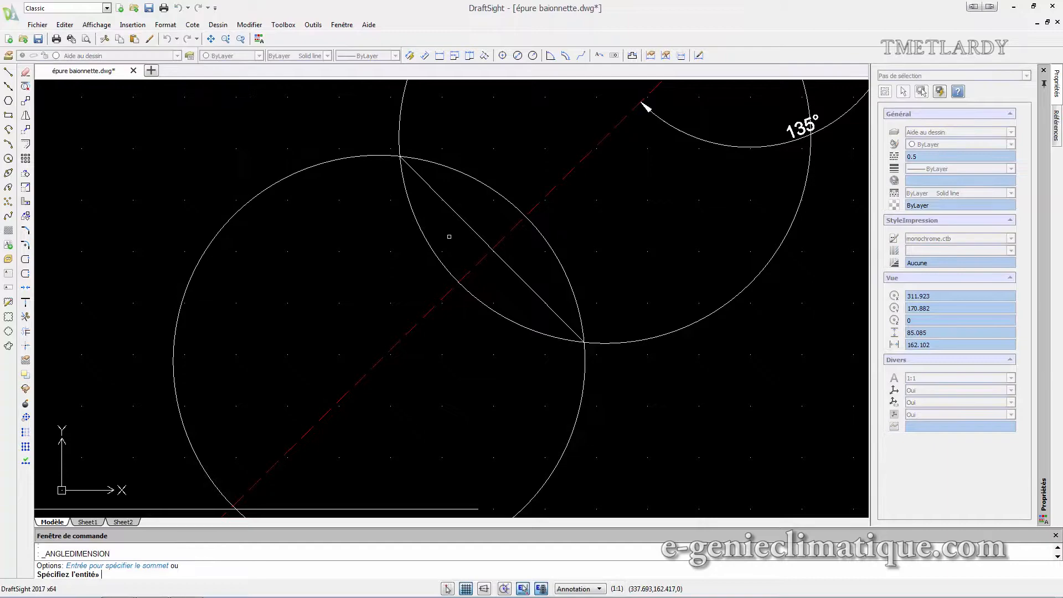
pyautogui.click(483, 240)
pyautogui.click(502, 240)
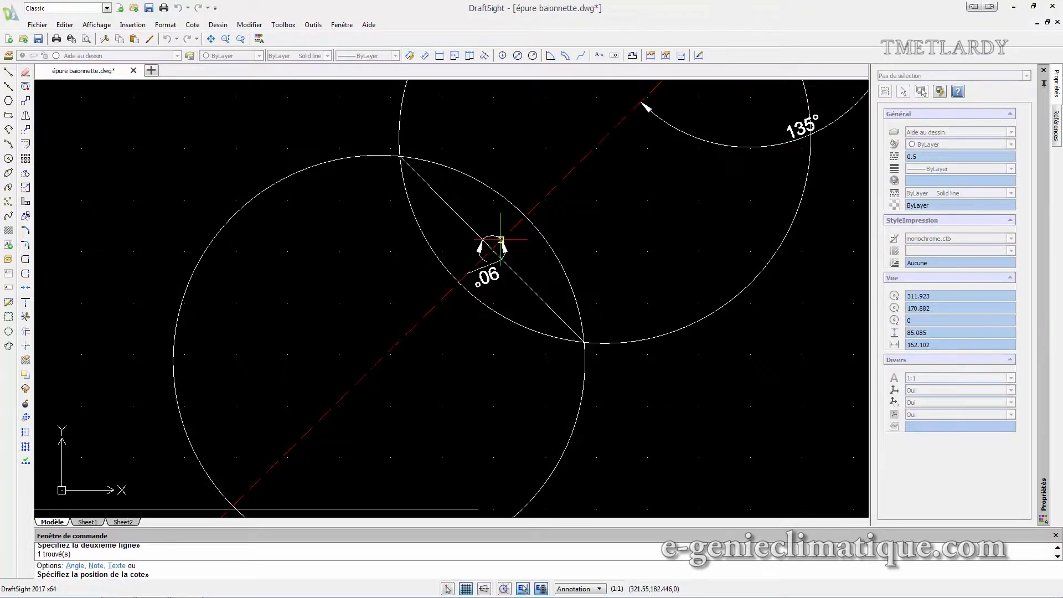
pyautogui.click(490, 218)
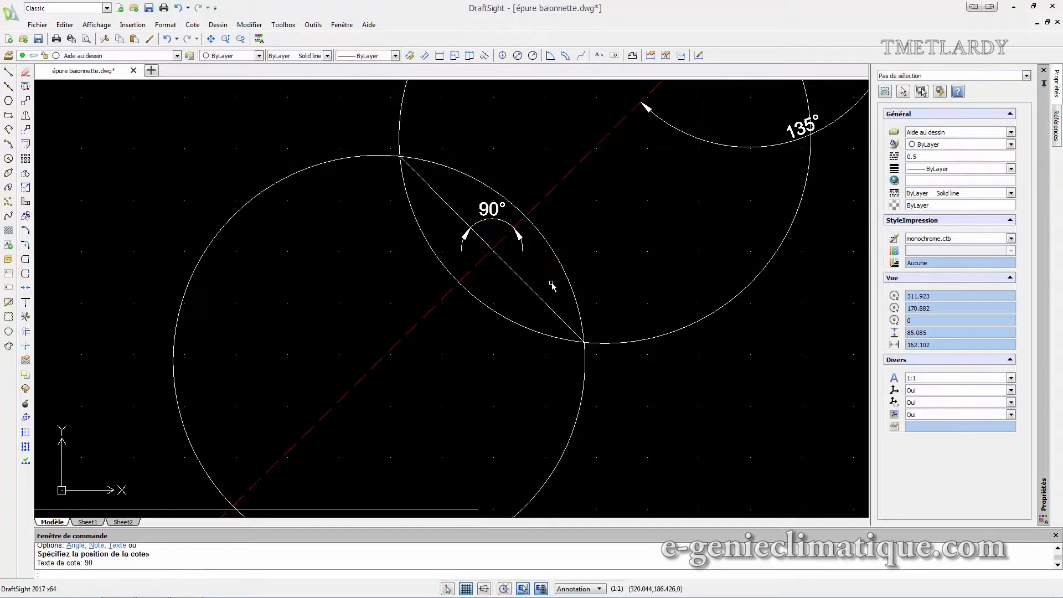
# - Draw a third circle of radius 40 centred on the lower part of the sloping line, overlapping the middle circle
pyautogui.scroll(-5, 540, 270)
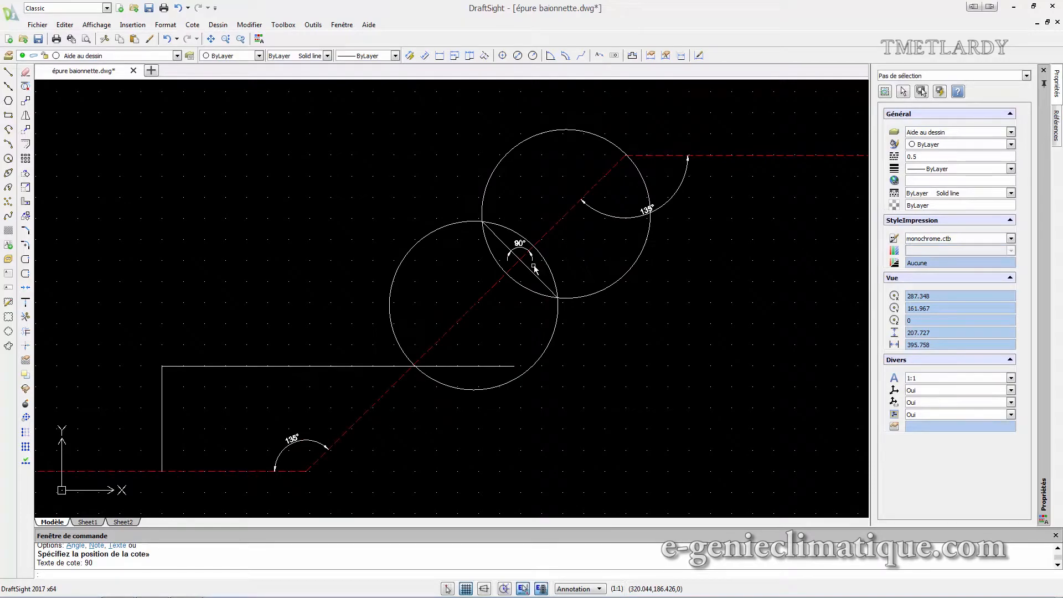
pyautogui.scroll(-1, 527, 260)
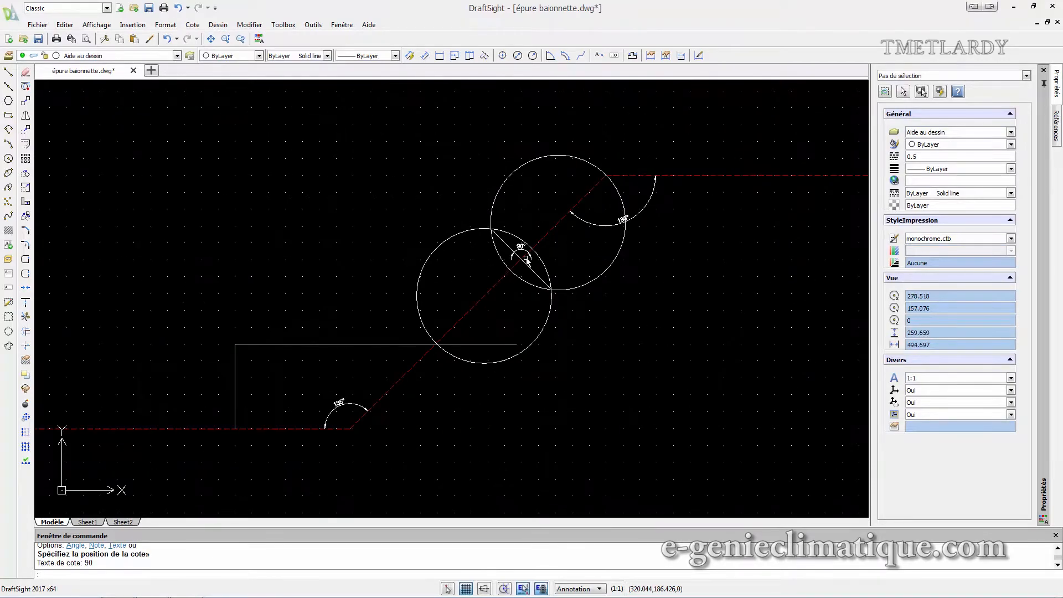
pyautogui.click(9, 158)
pyautogui.click(394, 383)
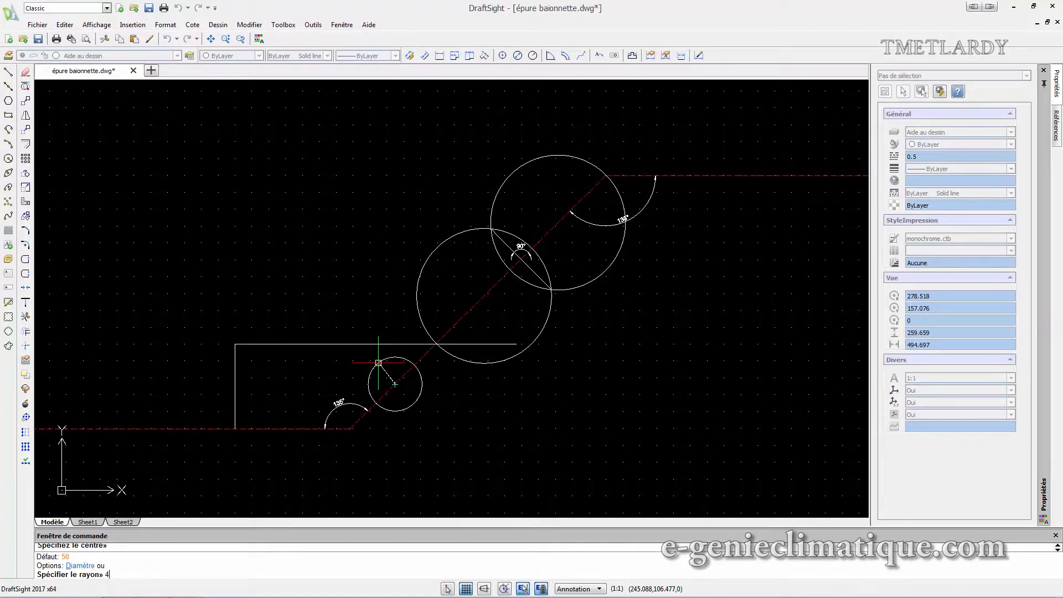
pyautogui.press('Return')
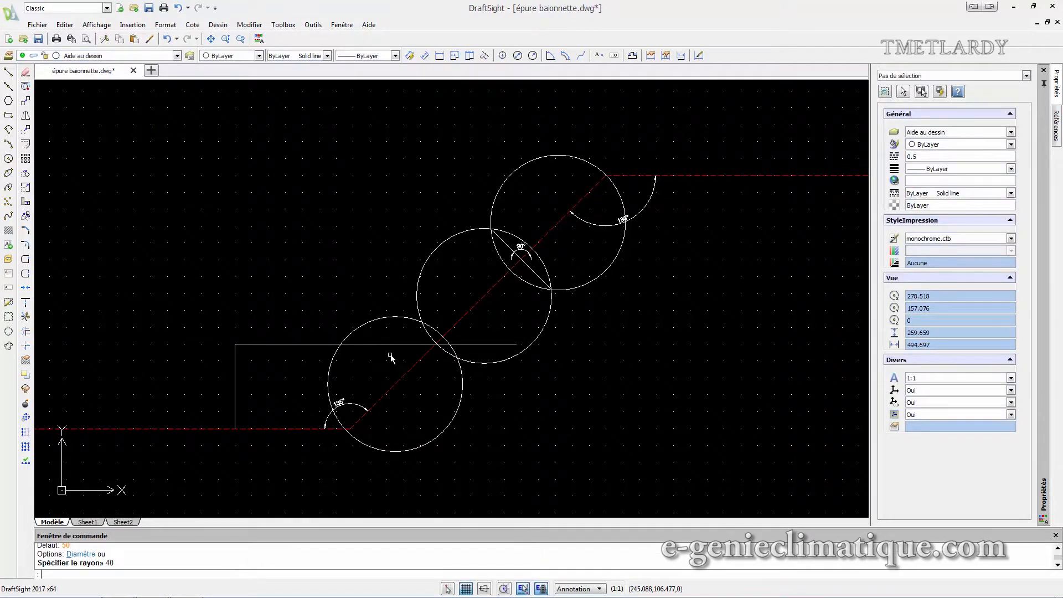
# - Draw a line joining the two intersection points of the lower and middle circles
pyautogui.scroll(2, 504, 272)
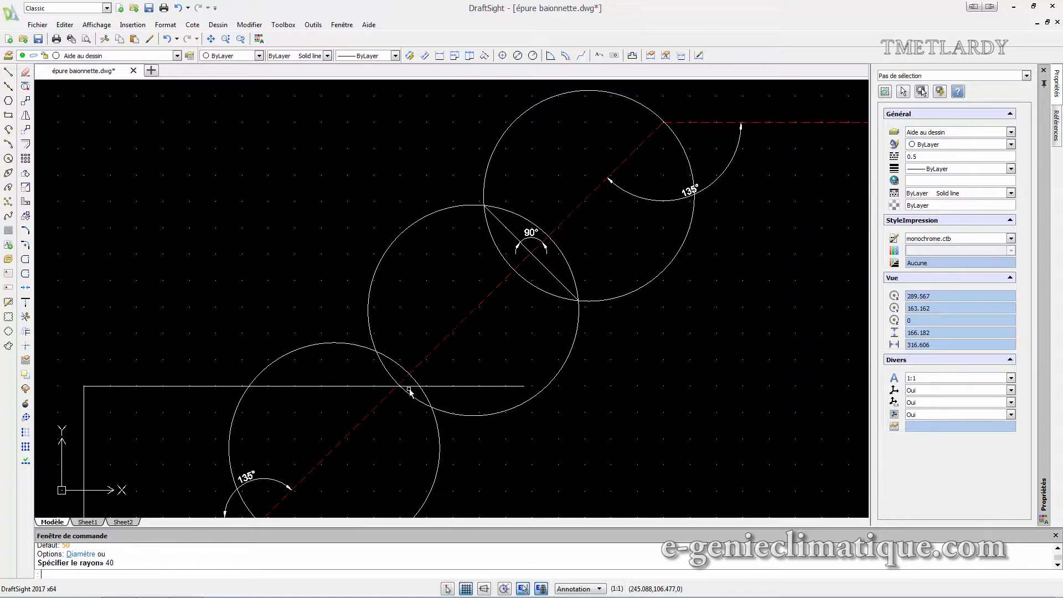
pyautogui.click(8, 72)
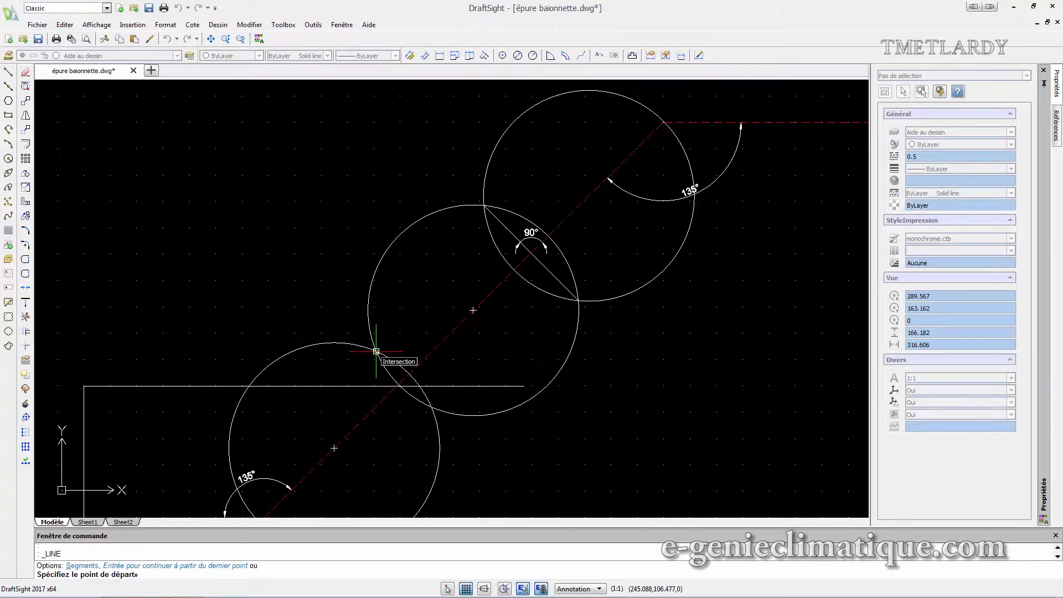
pyautogui.click(376, 351)
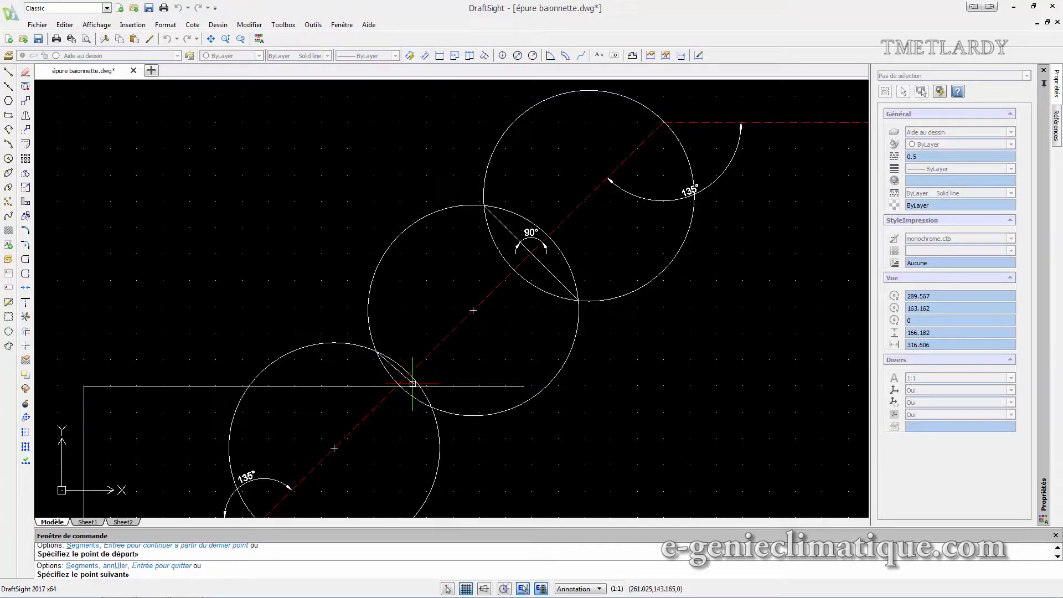
pyautogui.click(431, 407)
pyautogui.scroll(2, 475, 404)
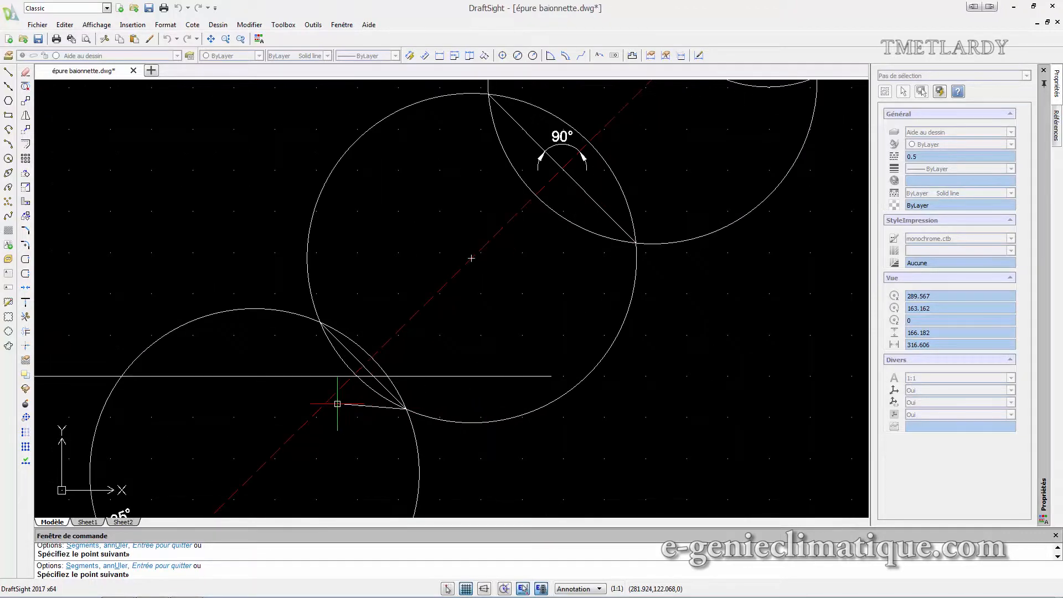
pyautogui.press('Return')
# - Draw an infinite line along the lower chord, through its midpoint and the upper intersection of the lower and middle circles
pyautogui.scroll(-2, 486, 297)
pyautogui.click(9, 86)
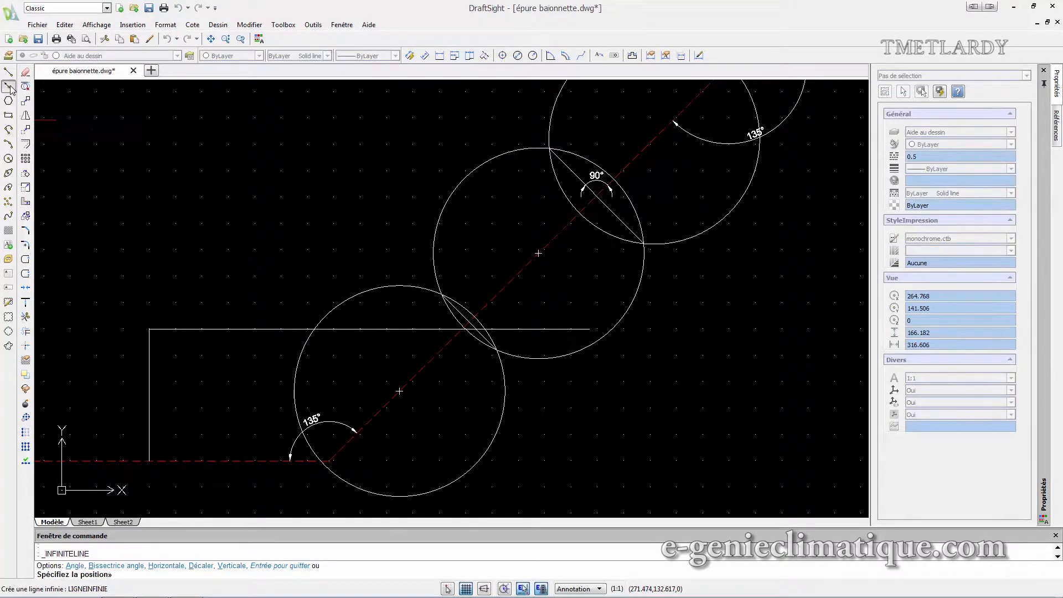
pyautogui.click(471, 332)
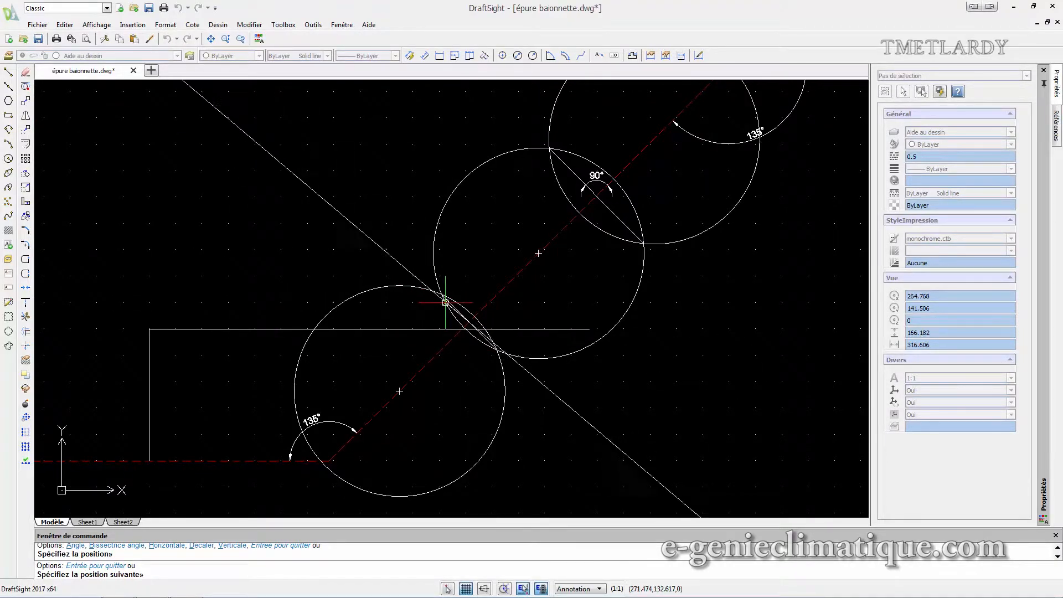
pyautogui.scroll(3, 441, 294)
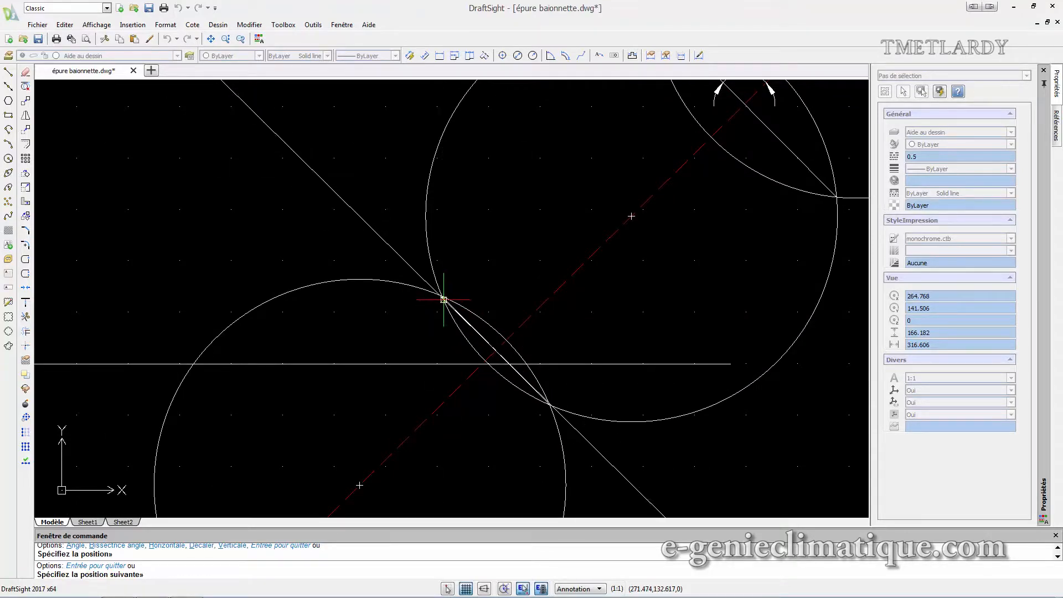
pyautogui.click(441, 296)
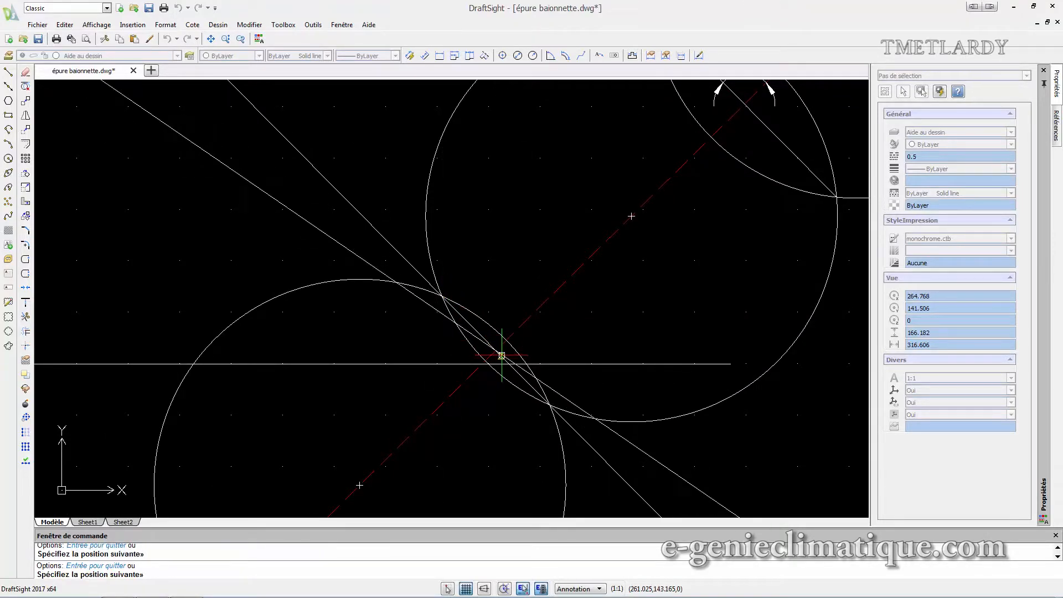
pyautogui.press('Escape')
# - Delete the short line joining the intersections of the upper two circles
pyautogui.scroll(-3, 502, 355)
pyautogui.scroll(-1, 502, 354)
pyautogui.scroll(2, 541, 265)
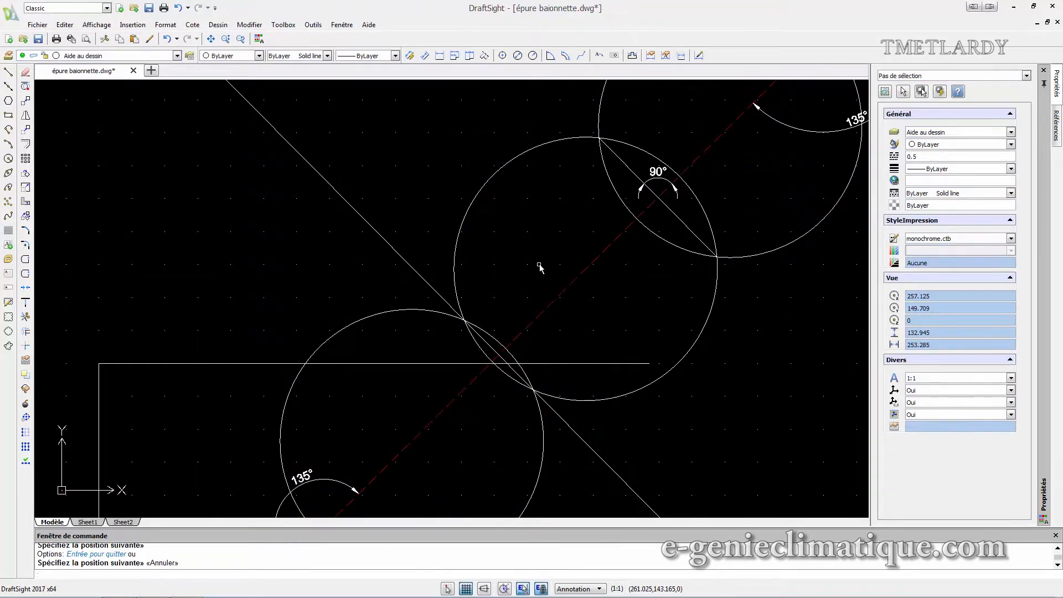
pyautogui.scroll(-1, 659, 226)
pyautogui.click(654, 229)
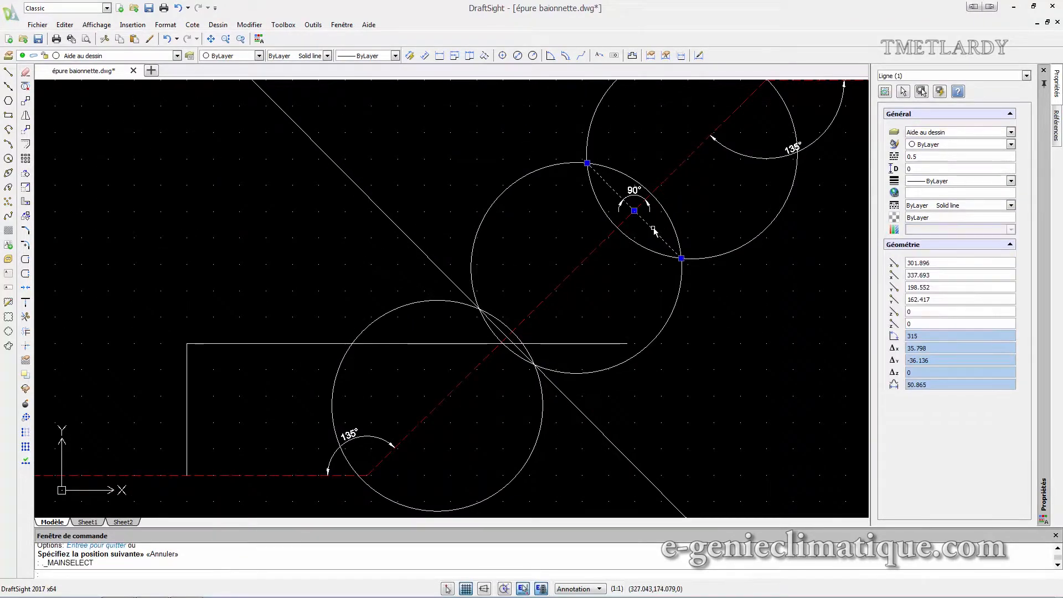
pyautogui.press('Delete')
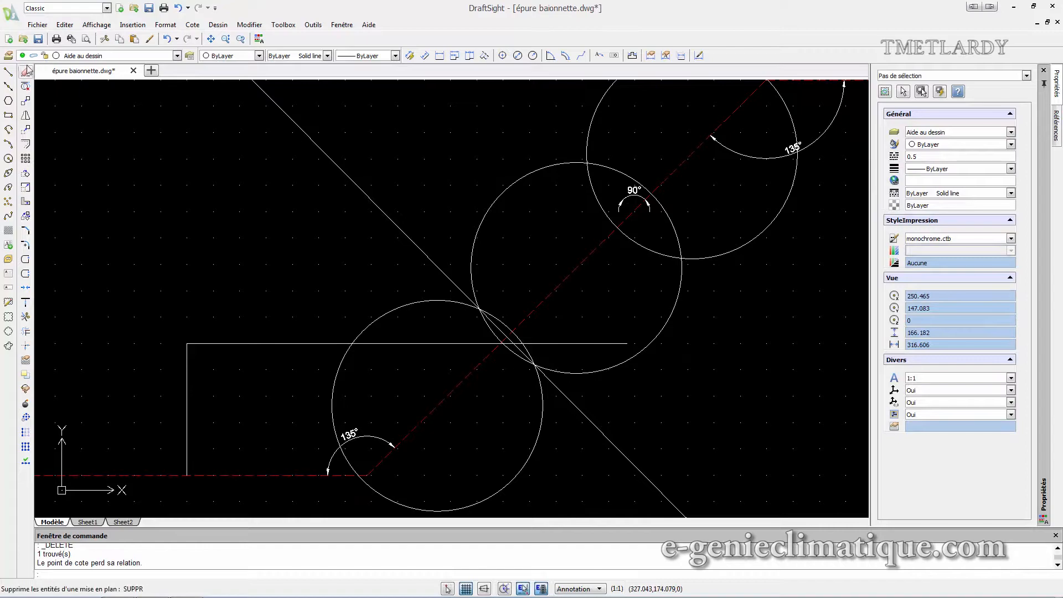
# - Draw an infinite line through the two intersection points of the upper and middle circles
pyautogui.click(9, 86)
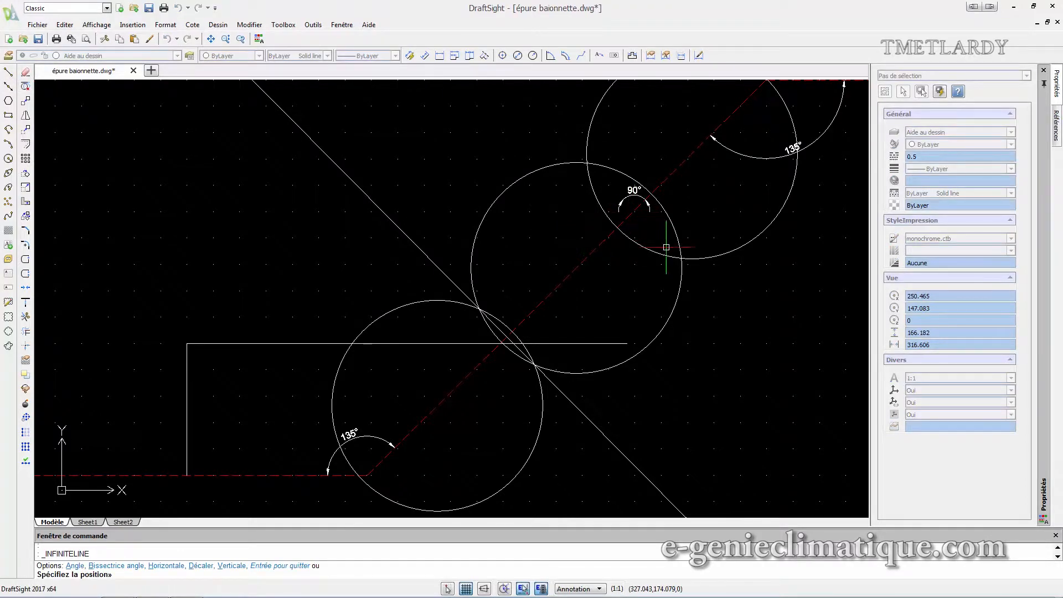
pyautogui.click(681, 258)
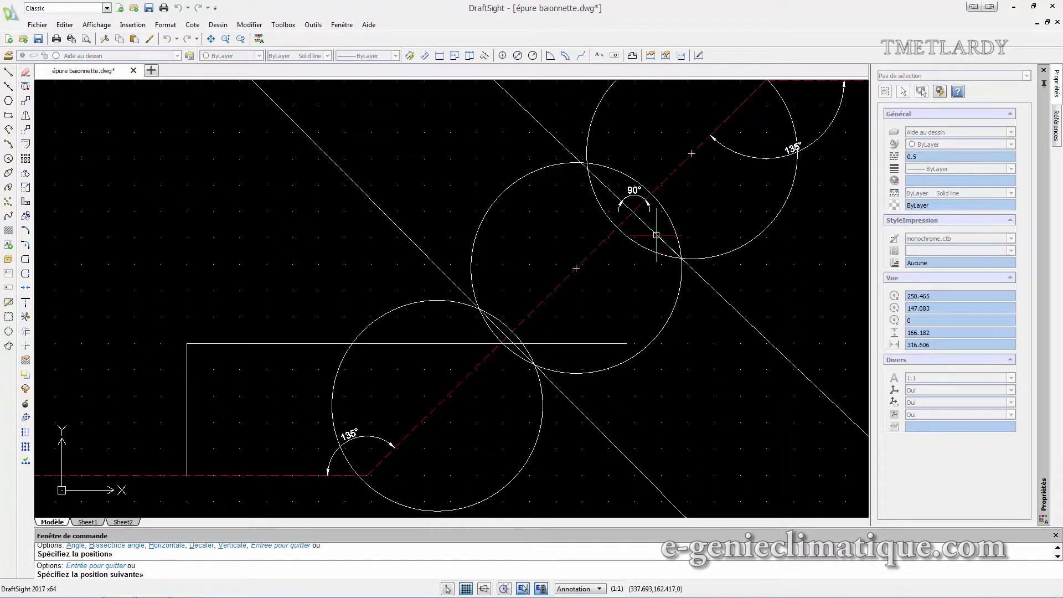
pyautogui.click(587, 163)
pyautogui.scroll(-4, 608, 287)
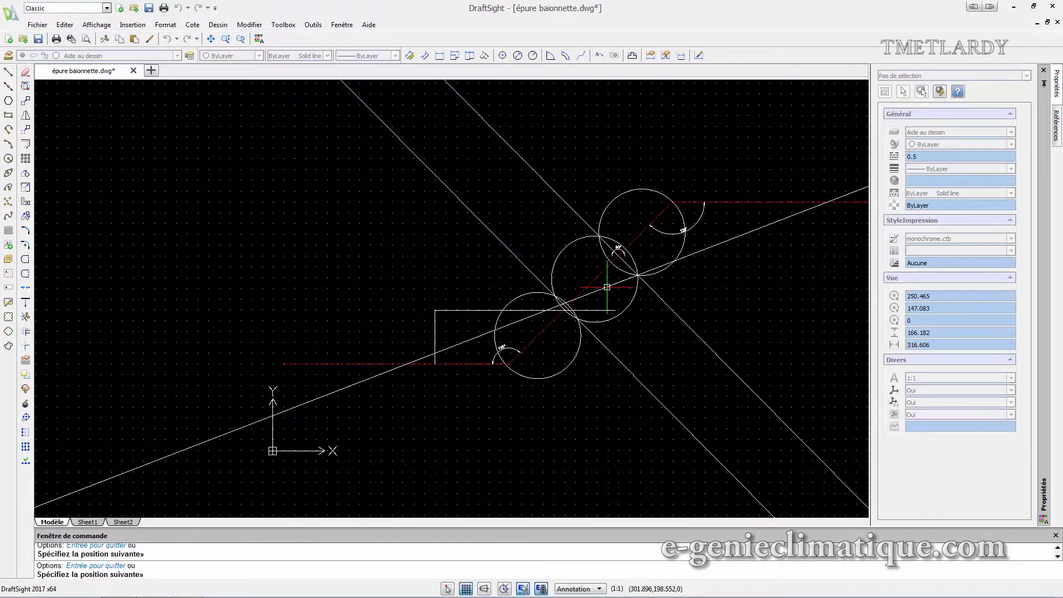
pyautogui.press('Escape')
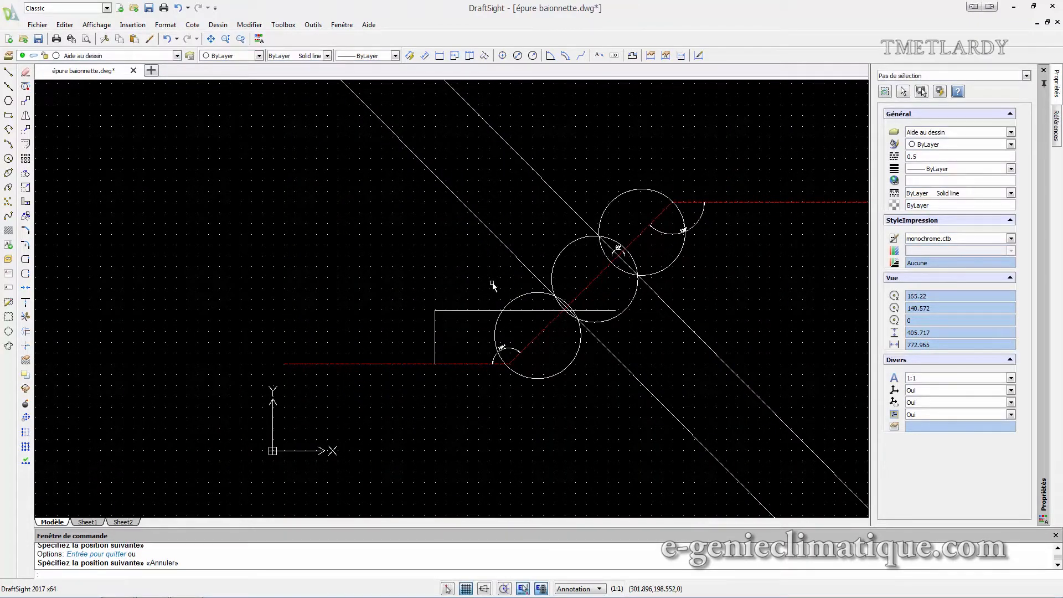
# - Delete the three radius 40 construction circles along the sloping red line
pyautogui.scroll(3, 515, 311)
pyautogui.click(509, 297)
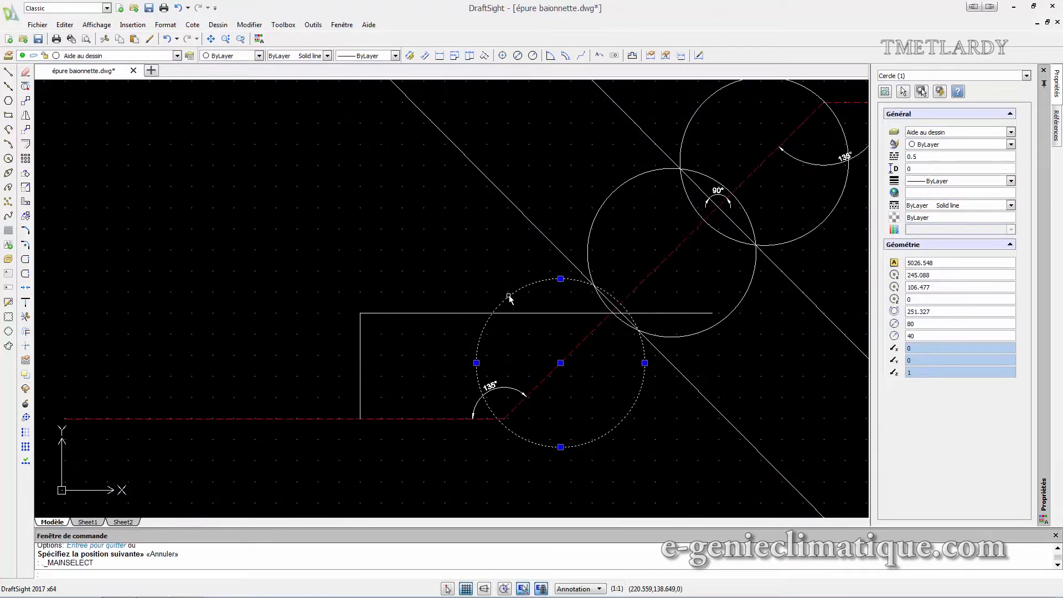
pyautogui.press('Delete')
pyautogui.click(598, 213)
pyautogui.press('Delete')
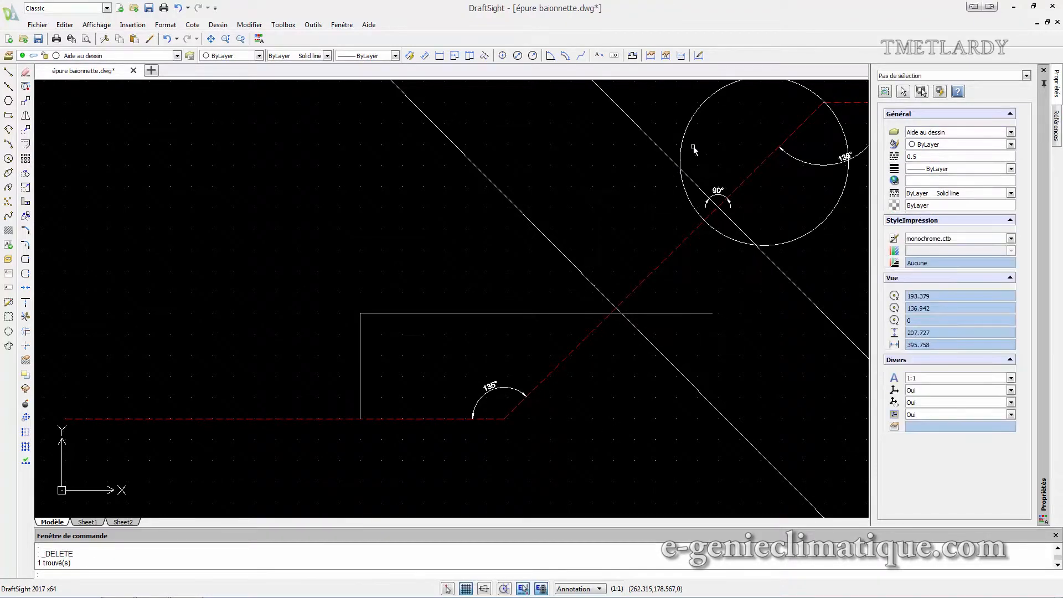
pyautogui.click(690, 125)
pyautogui.press('Delete')
pyautogui.scroll(-2, 712, 296)
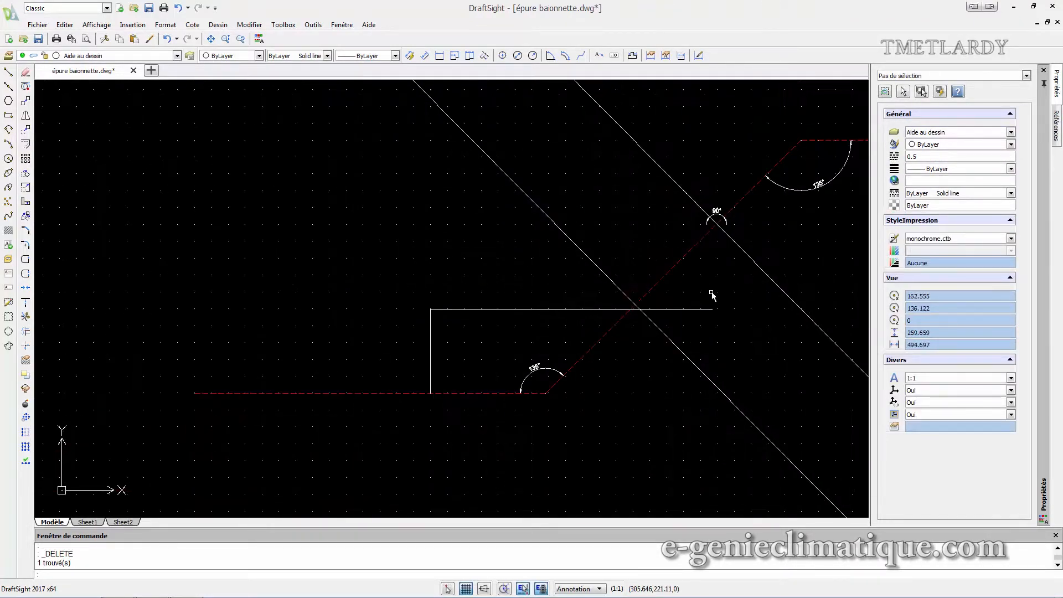
pyautogui.moveTo(639, 256); pyautogui.dragTo(619, 310, button='middle')
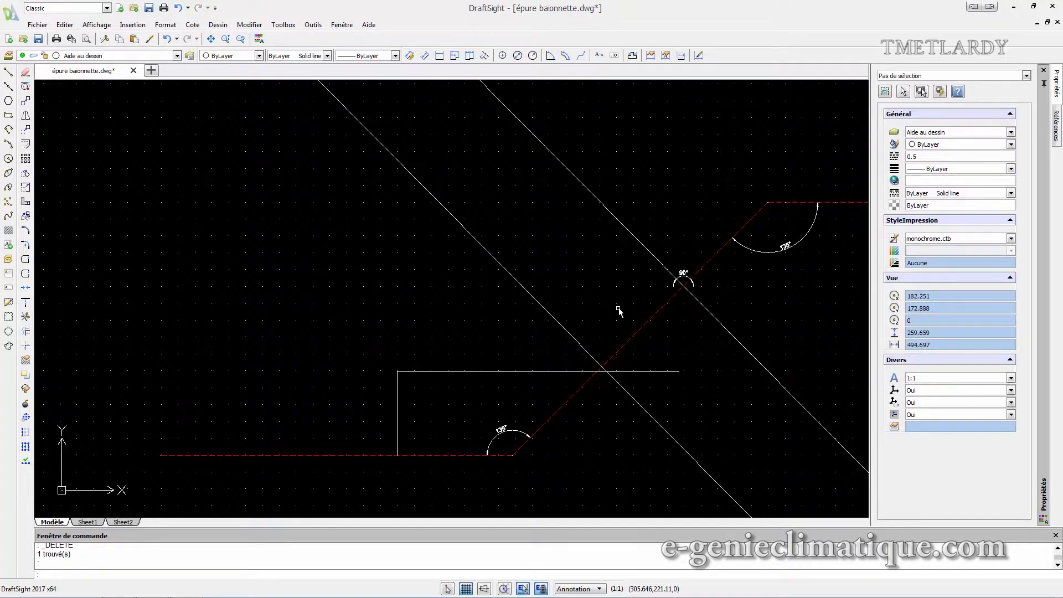
pyautogui.click(402, 395)
pyautogui.press('Escape')
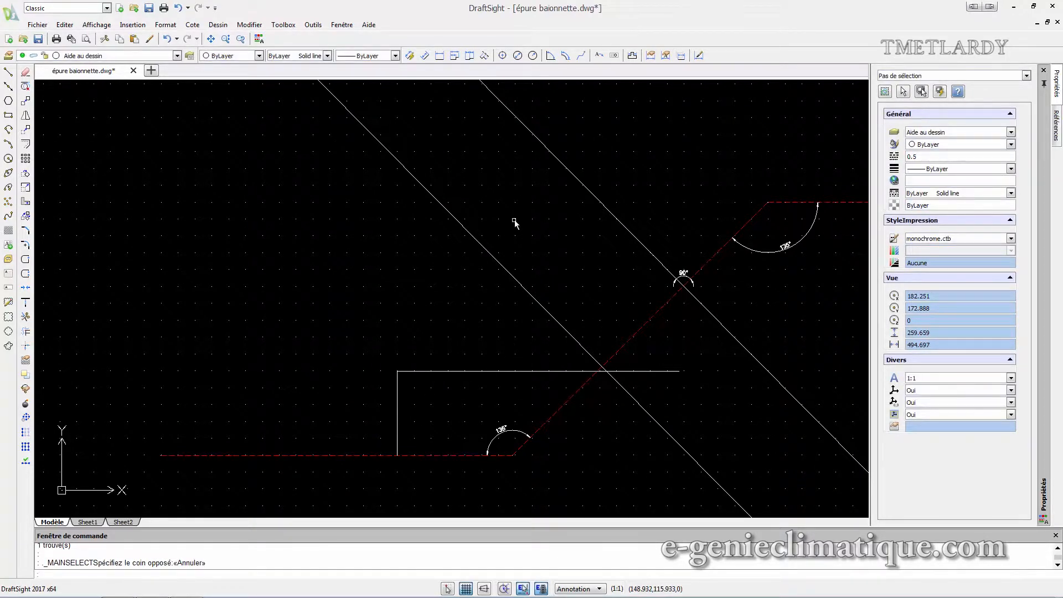
pyautogui.click(9, 72)
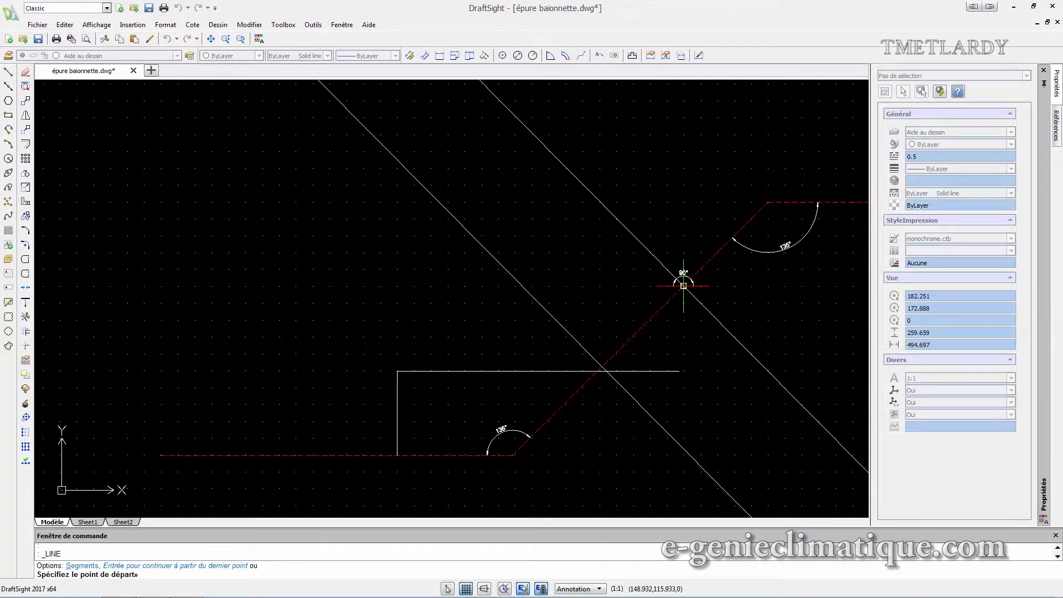
pyautogui.click(683, 286)
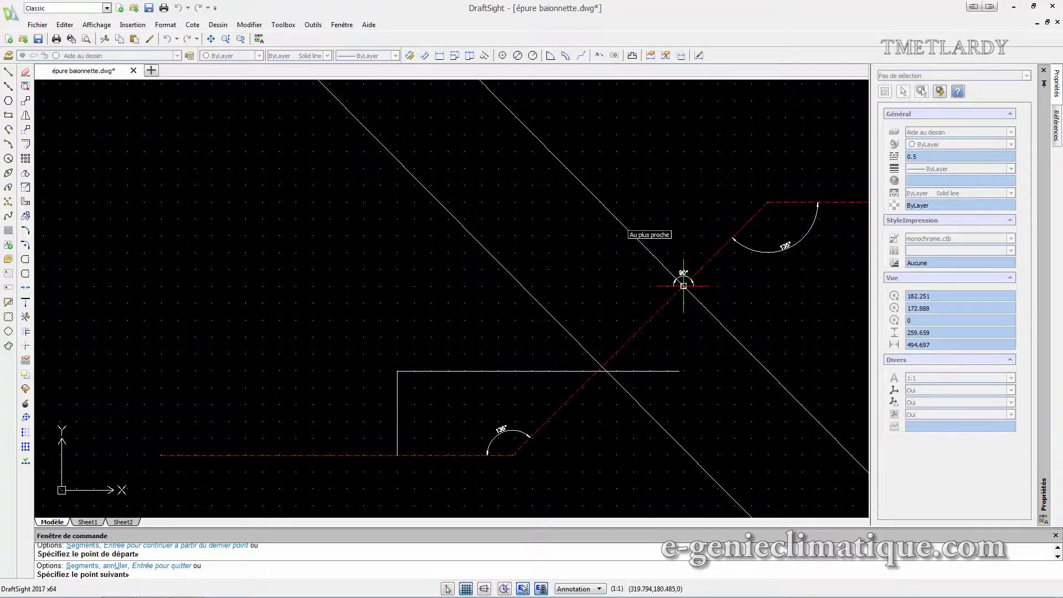
pyautogui.press('Escape')
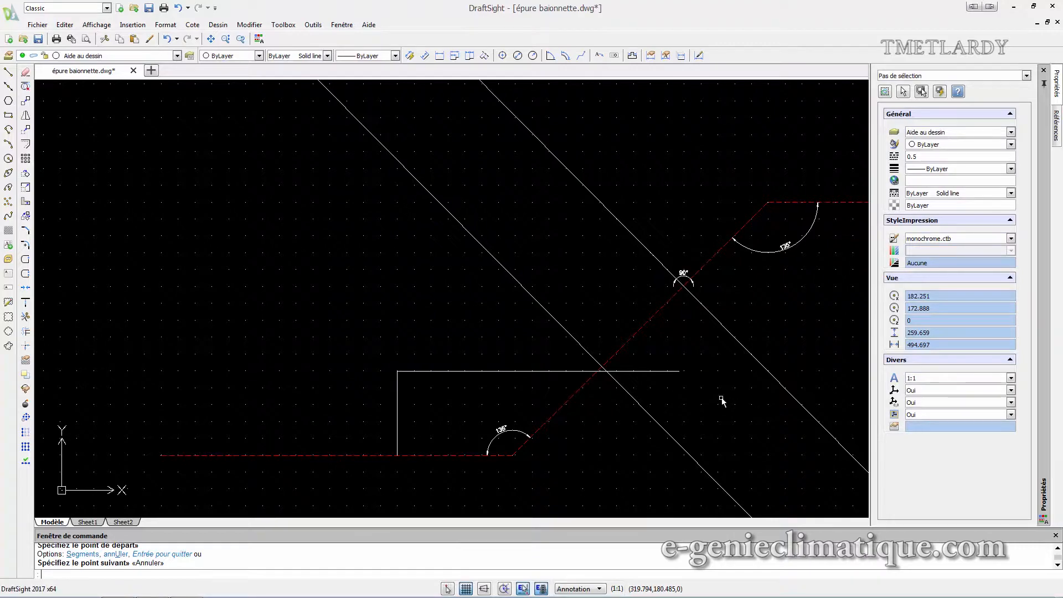
# - Draw two circles of radius 50, centred where the two perpendicular infinite lines cross the sloping red line
pyautogui.click(13, 164)
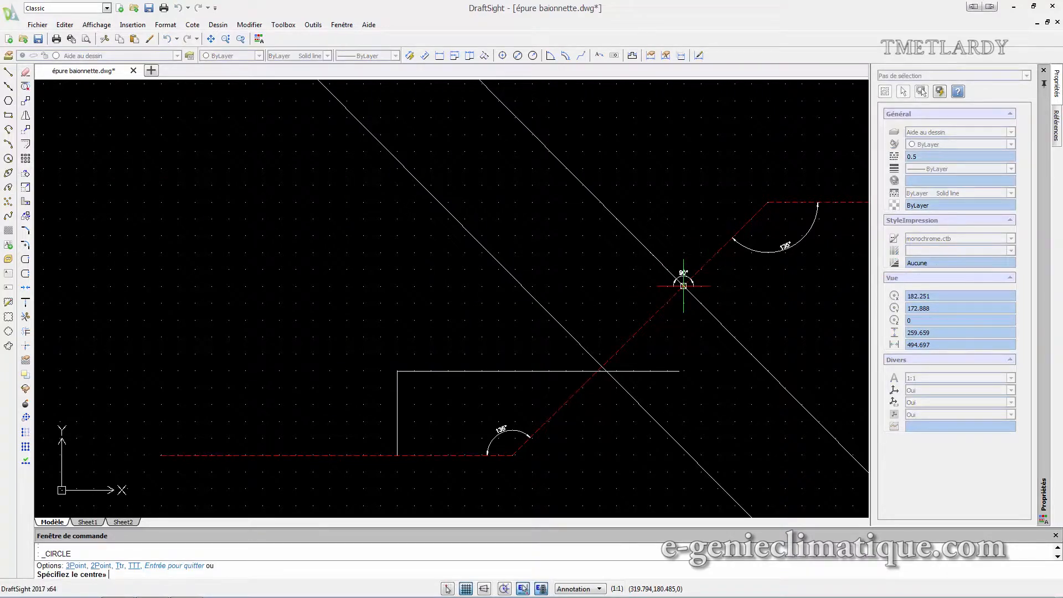
pyautogui.click(684, 286)
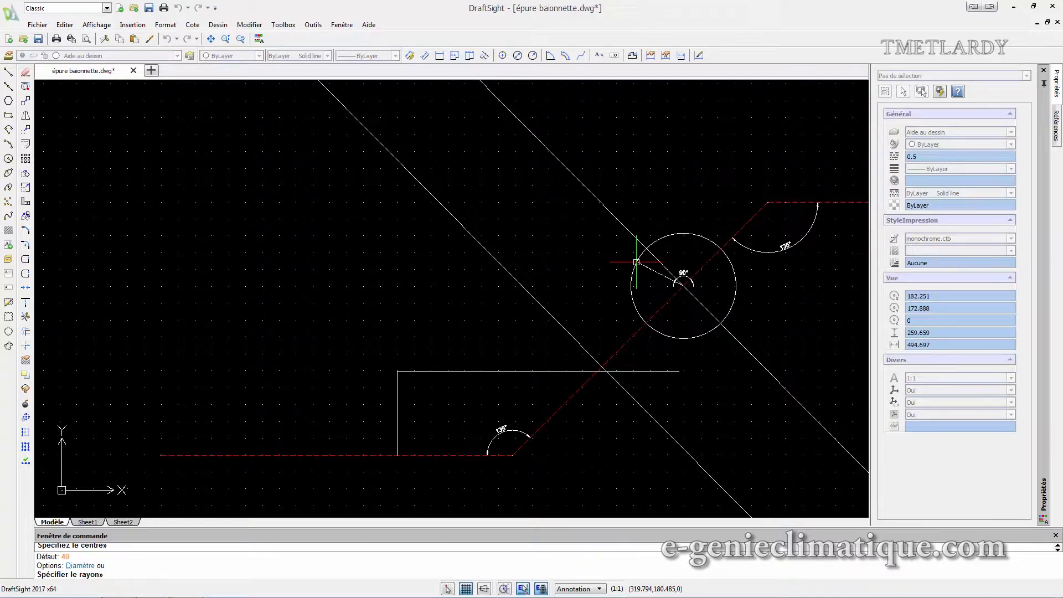
pyautogui.write('50')
pyautogui.press('Return')
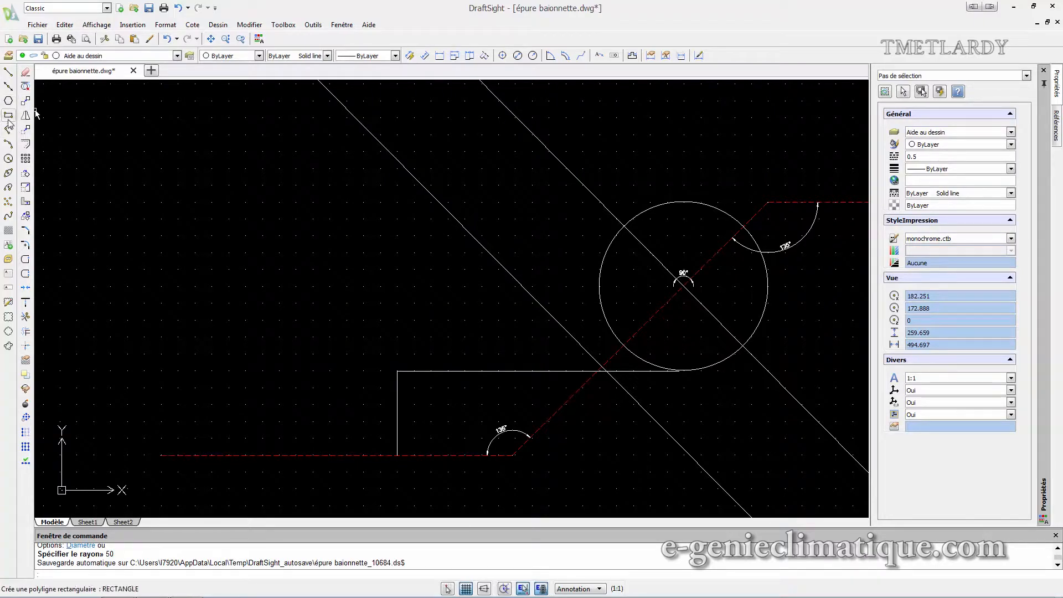
pyautogui.click(9, 158)
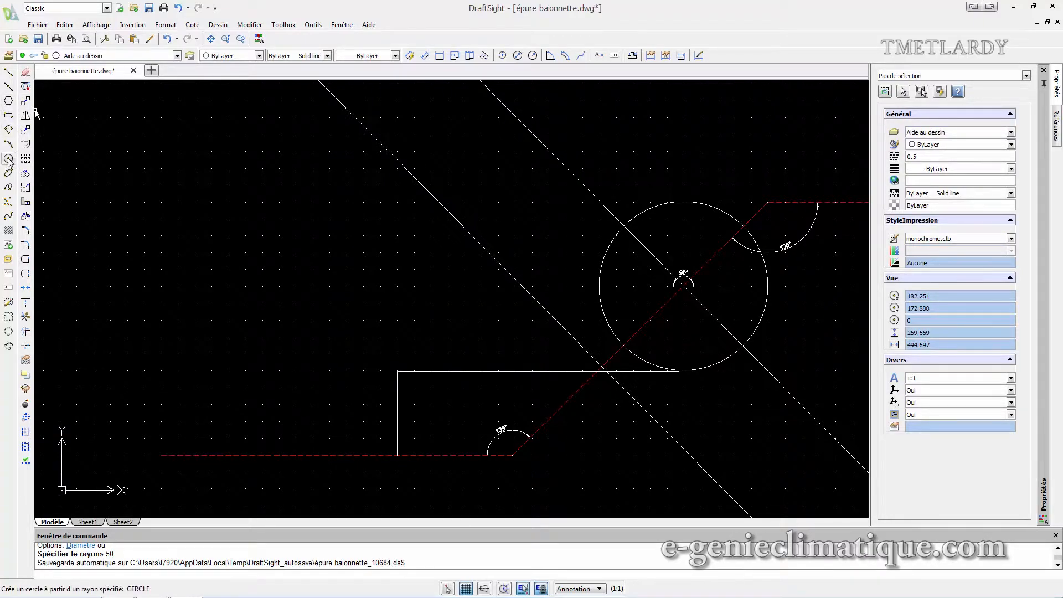
pyautogui.click(602, 367)
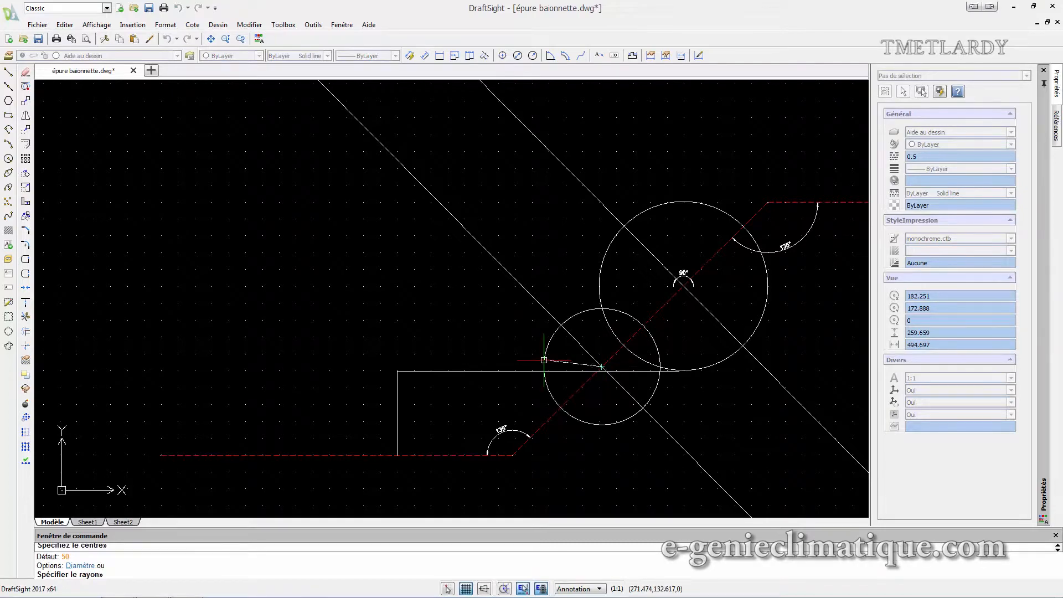
pyautogui.press('Return')
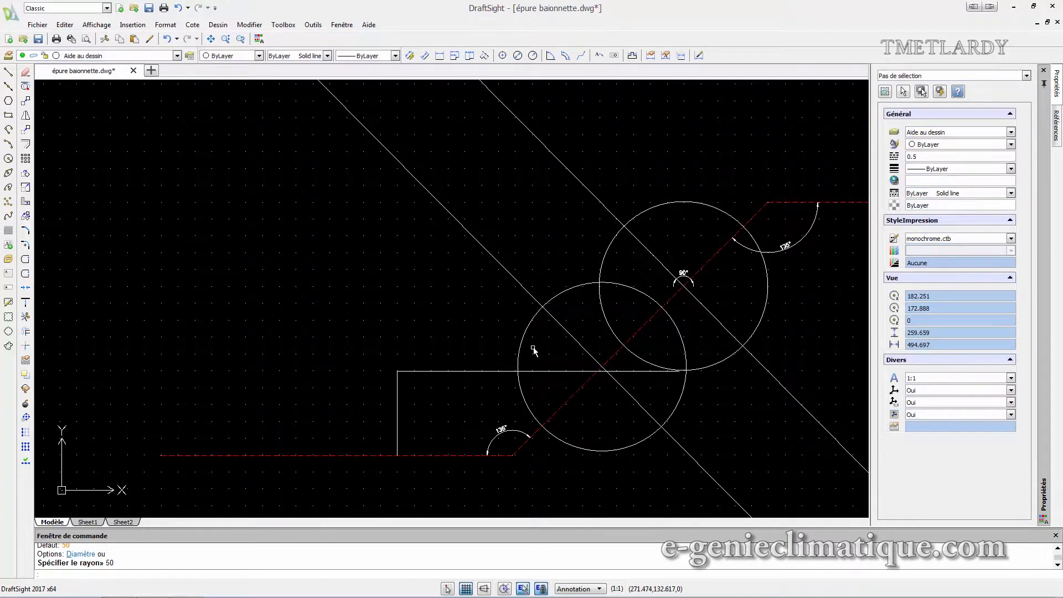
# - Draw an infinite line through the upper-left points where the two radius 50 circles cross their perpendicular lines
pyautogui.click(9, 87)
pyautogui.click(622, 231)
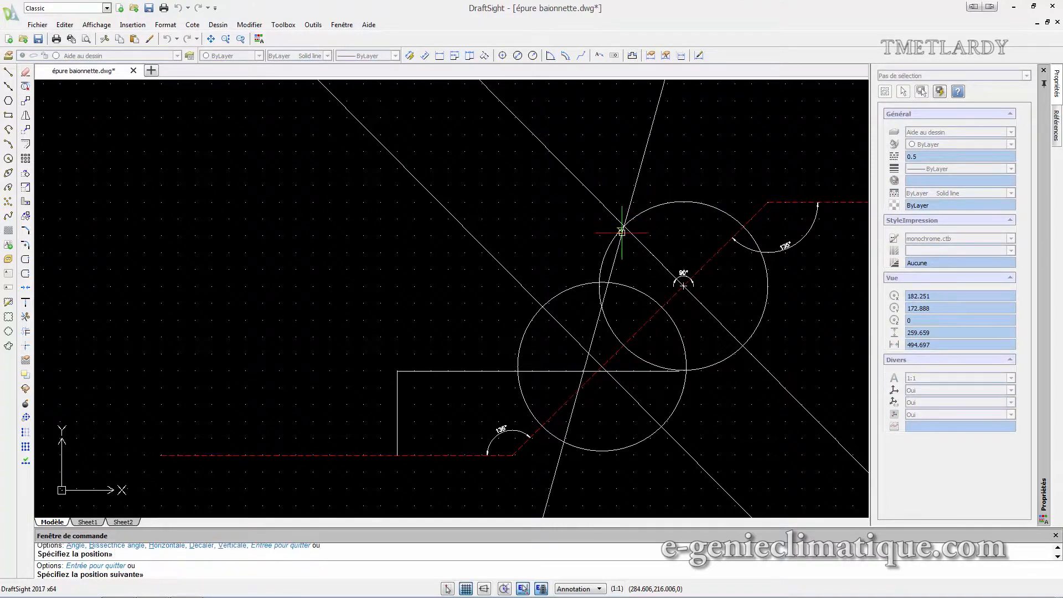
pyautogui.click(543, 306)
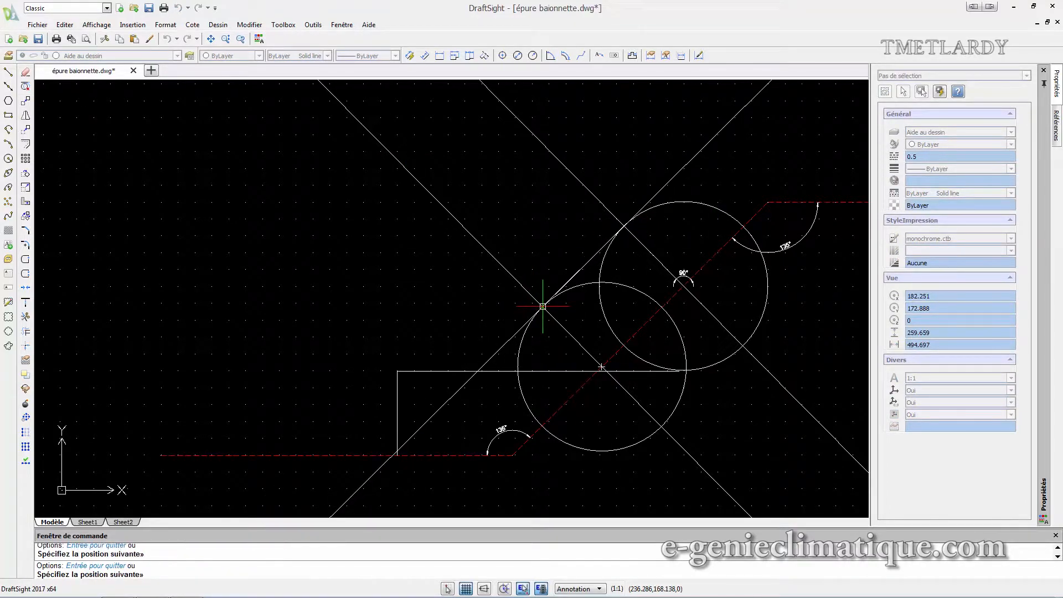
pyautogui.press('Escape')
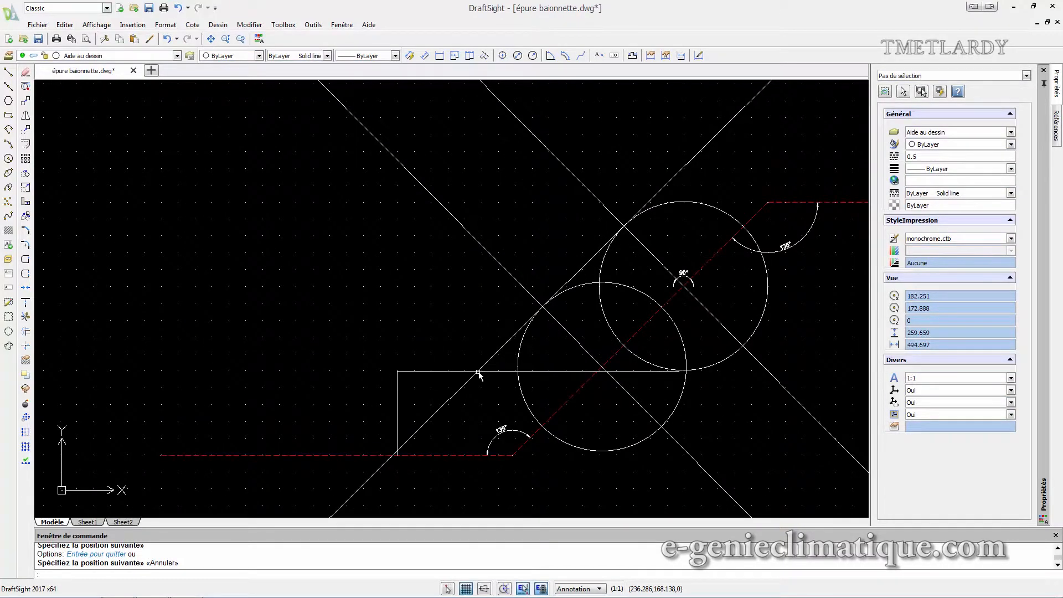
# - Add the note "O" just below the crossing of the new sloping infinite line and the horizontal construction line
pyautogui.scroll(4, 475, 377)
pyautogui.scroll(-3, 474, 372)
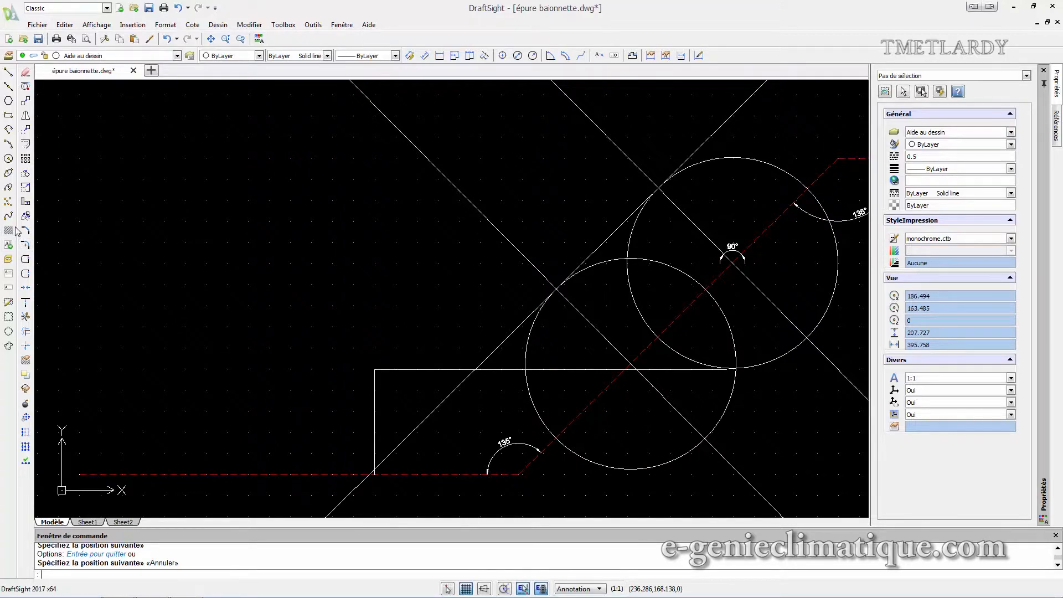
pyautogui.click(8, 273)
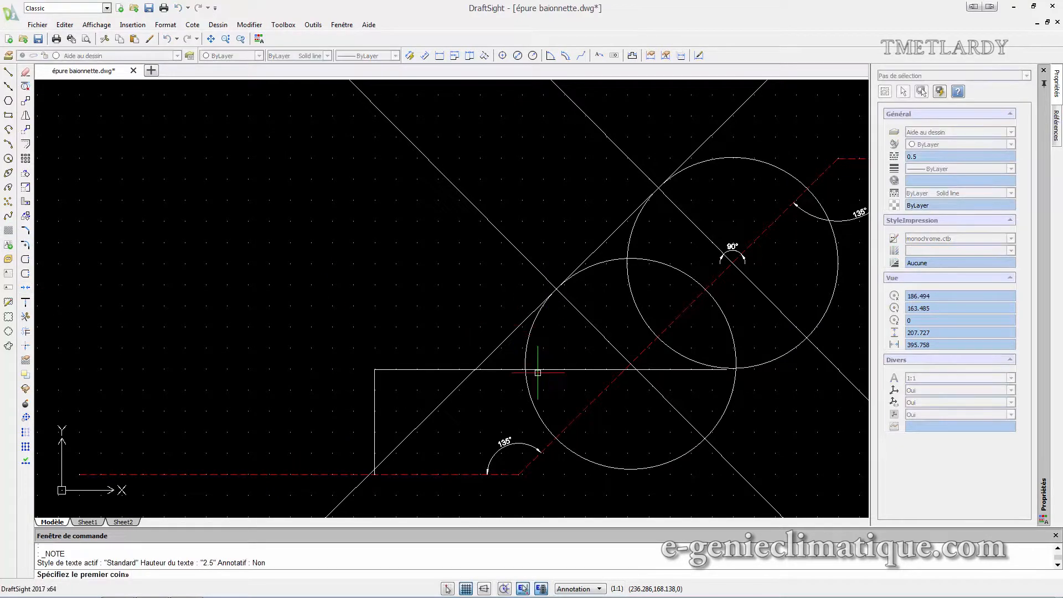
pyautogui.click(476, 387)
pyautogui.click(507, 408)
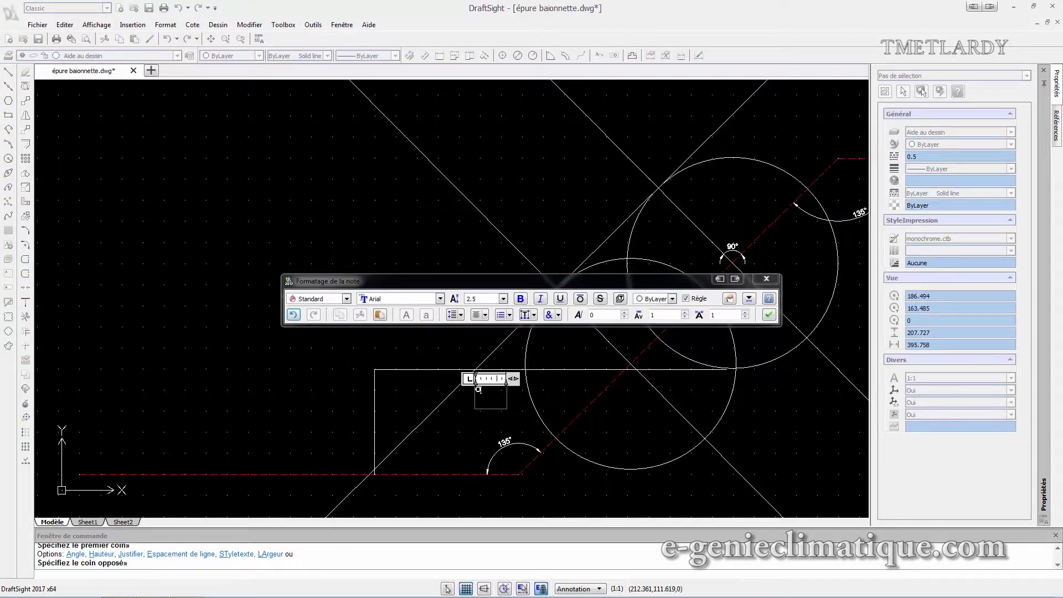
pyautogui.click(769, 315)
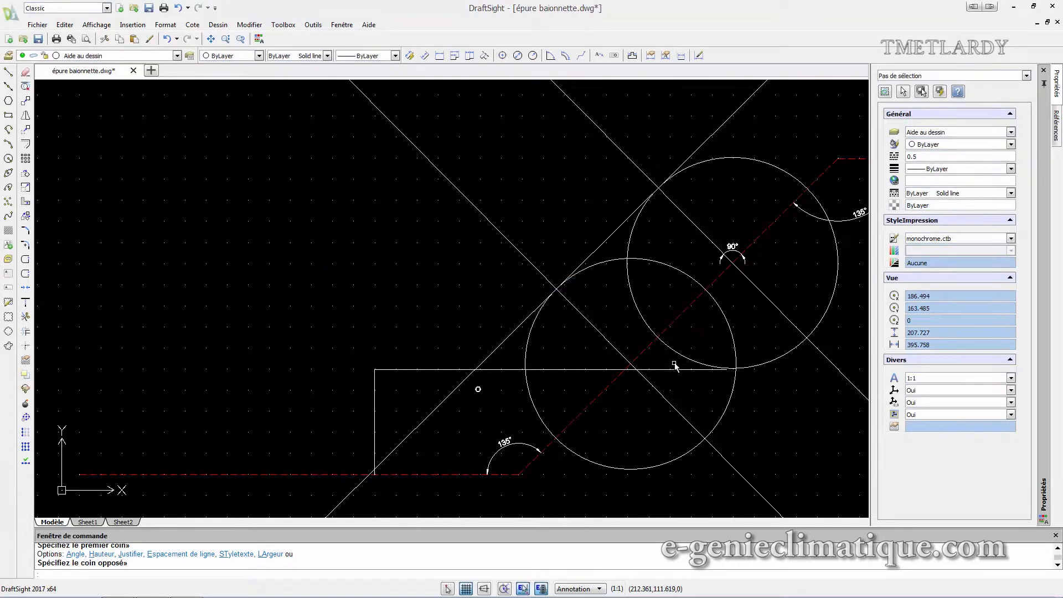
# - Delete both radius 50 circles and add an aligned dimension along the upper perpendicular, between the sloping infinite line and the red axis
pyautogui.click(530, 330)
pyautogui.press('Delete')
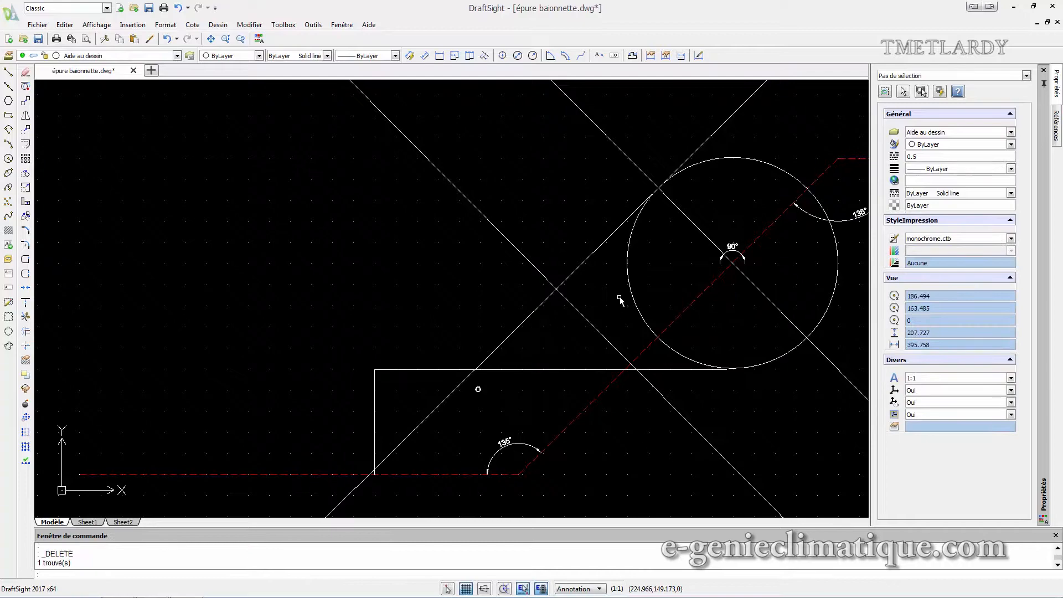
pyautogui.click(192, 25)
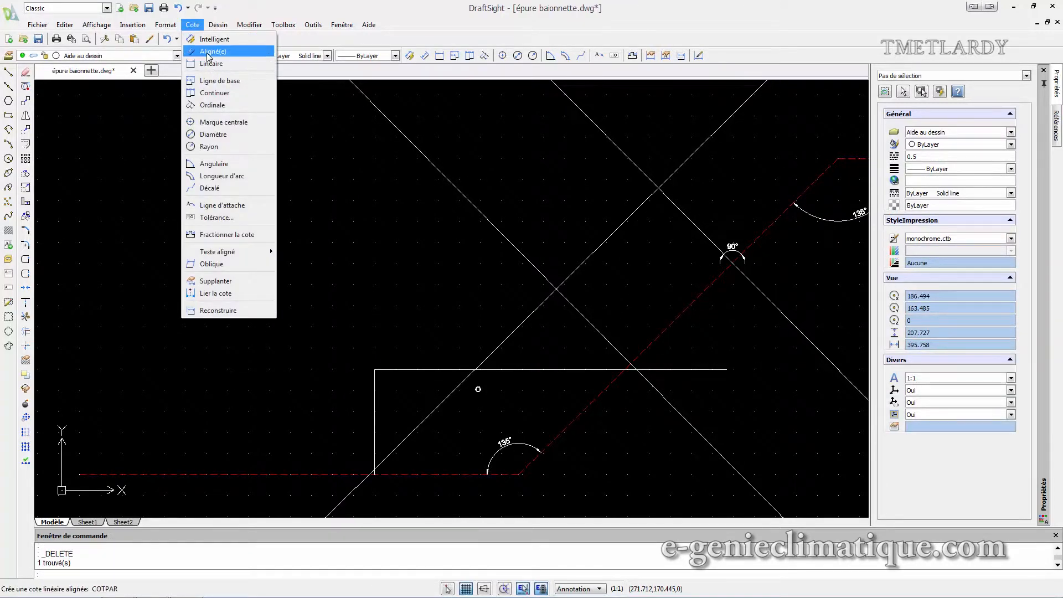
pyautogui.click(211, 51)
pyautogui.click(659, 188)
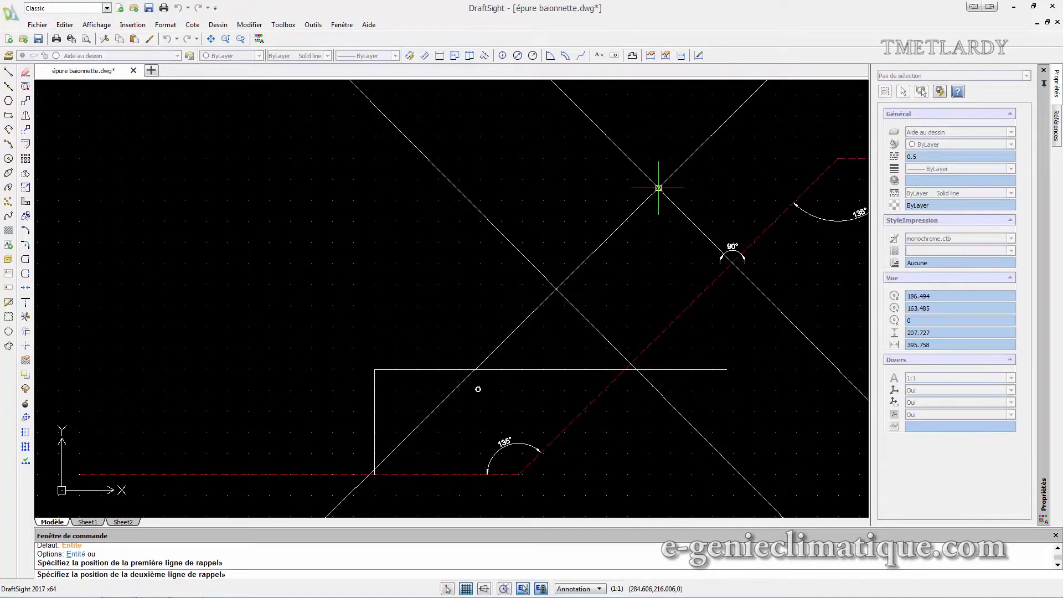
pyautogui.click(733, 263)
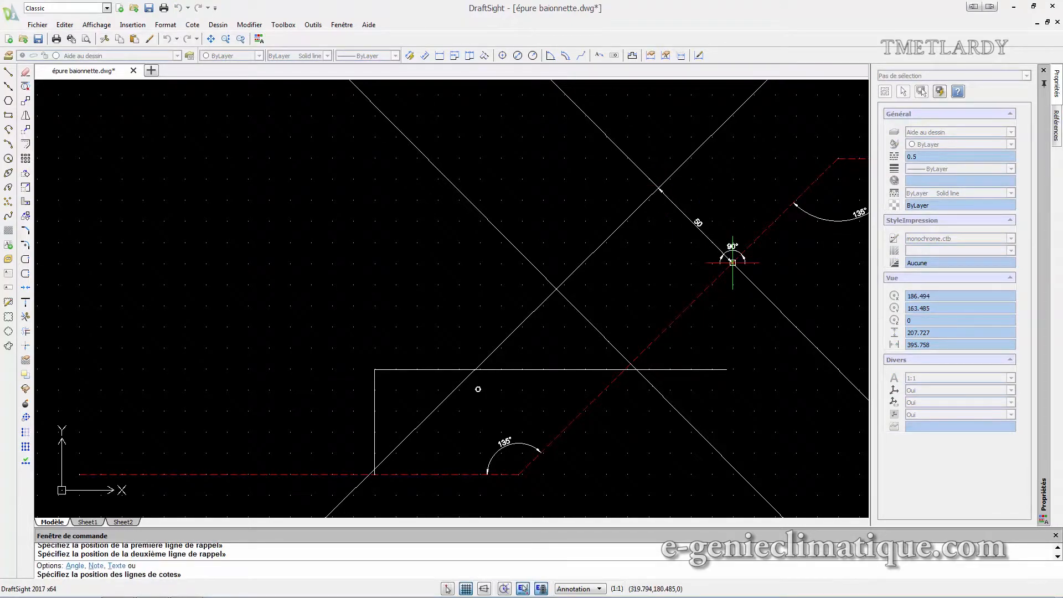
pyautogui.click(754, 239)
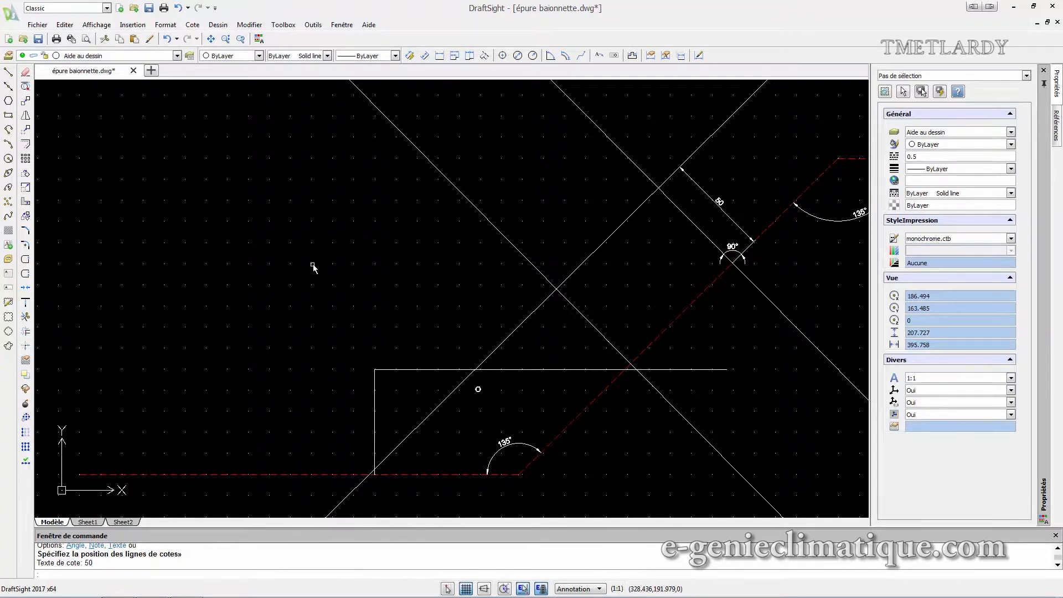
# - Split the horizontal construction line just past point O and delete the part extending toward the sloping red line
pyautogui.click(26, 273)
pyautogui.click(502, 369)
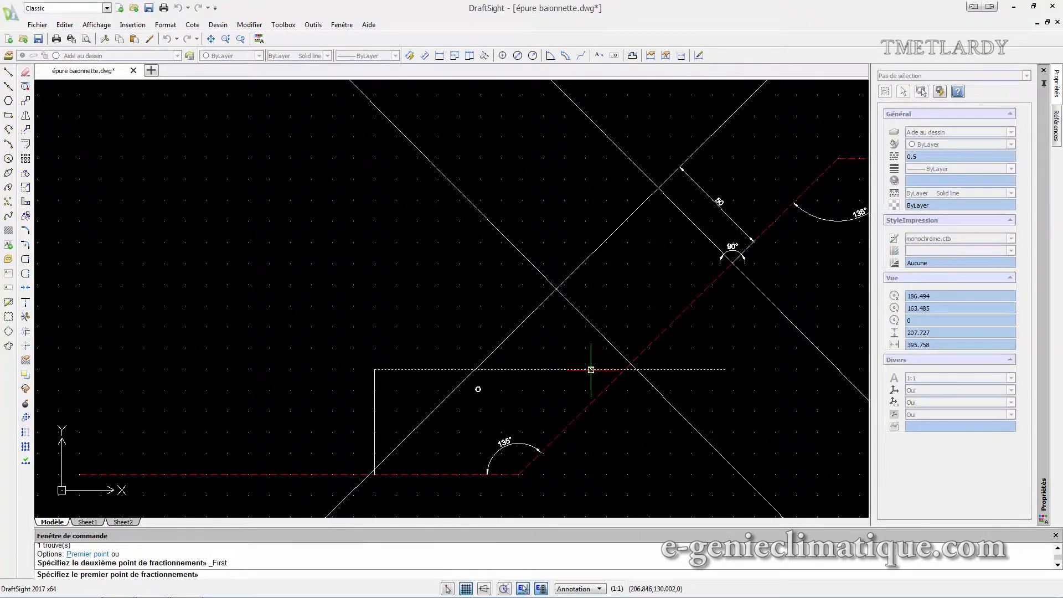
pyautogui.click(462, 367)
pyautogui.click(604, 374)
pyautogui.press('Delete')
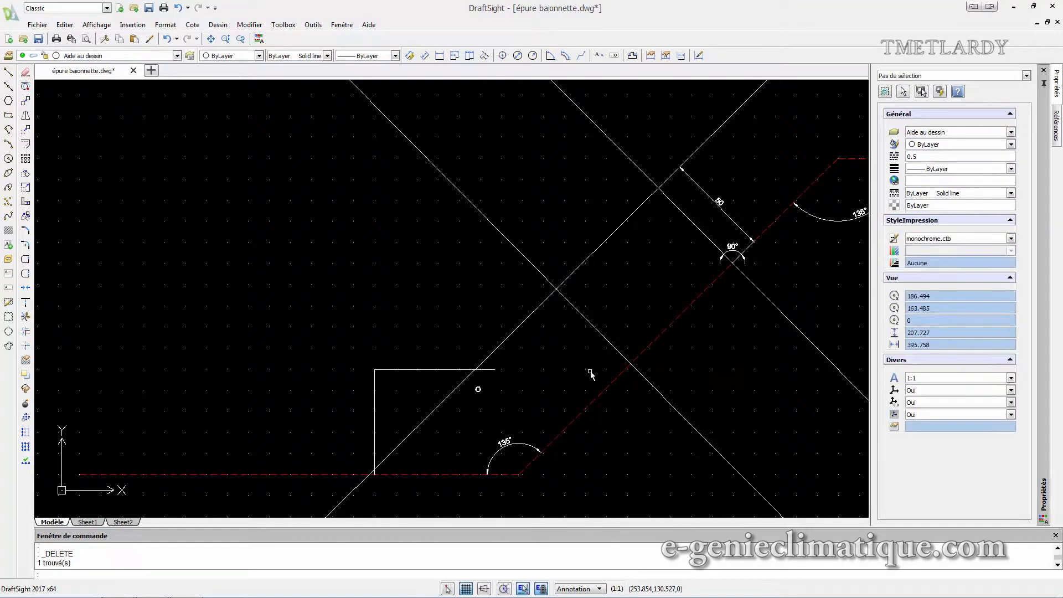
pyautogui.scroll(-1, 591, 375)
pyautogui.click(193, 24)
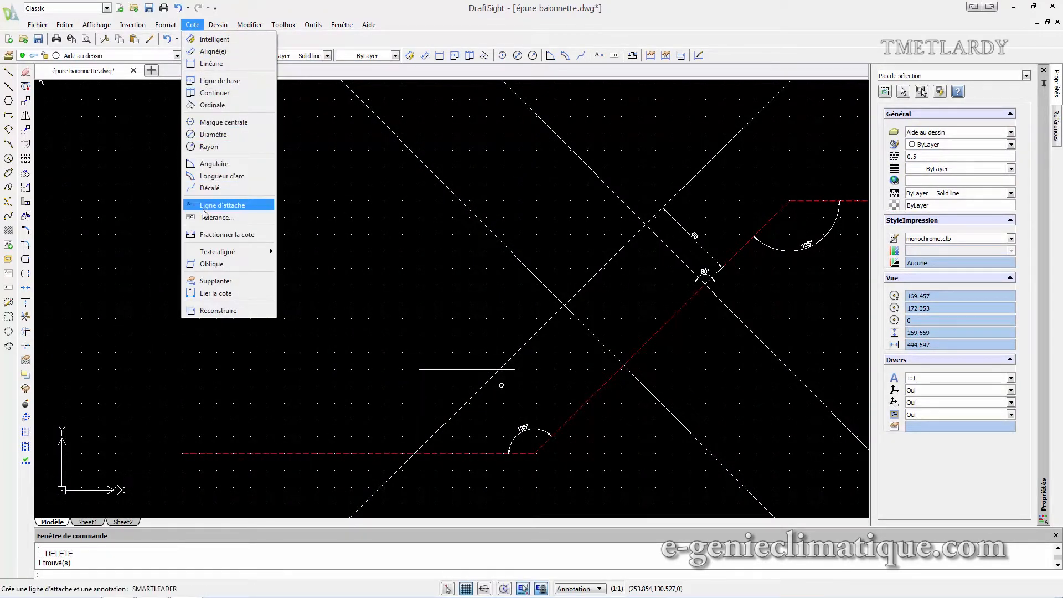
pyautogui.click(209, 165)
pyautogui.scroll(3, 555, 316)
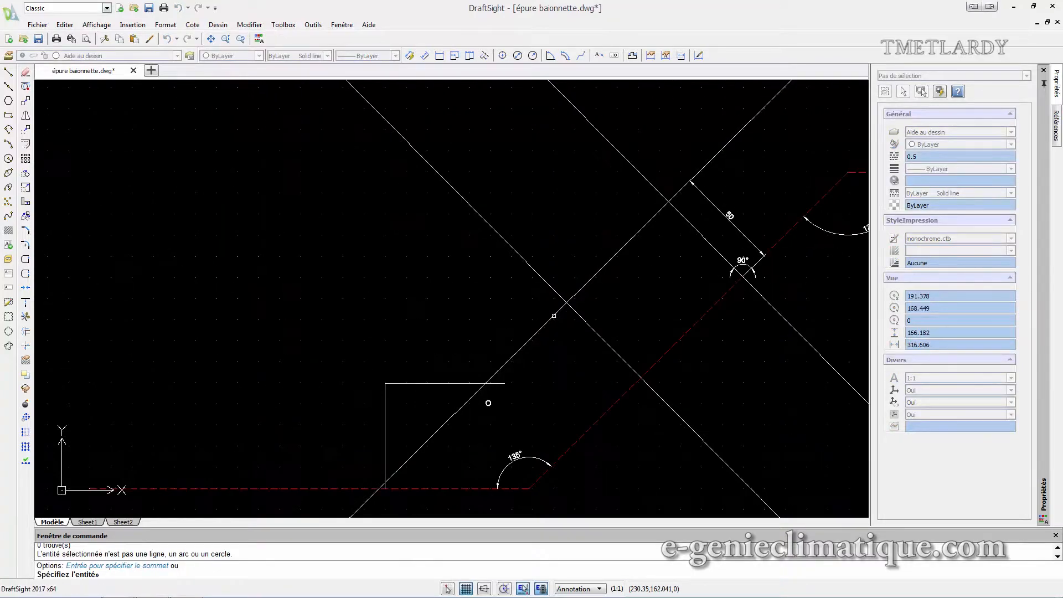
pyautogui.scroll(-4, 555, 311)
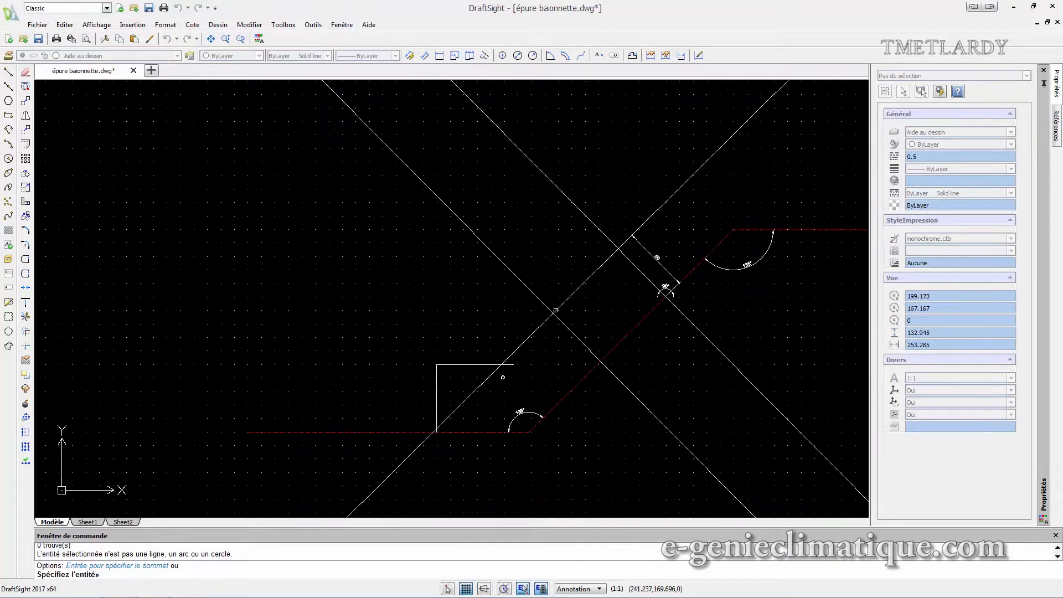
# - Draw a line along the lower perpendicular, from its crossing with the sloping parallel line to the sloping red axis
pyautogui.scroll(3, 561, 321)
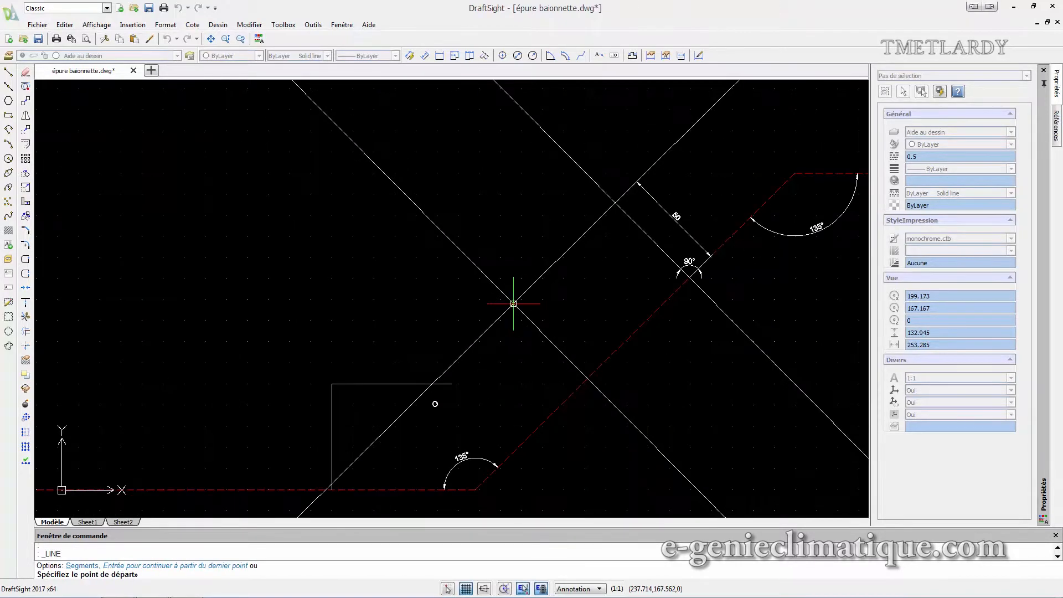
pyautogui.click(514, 304)
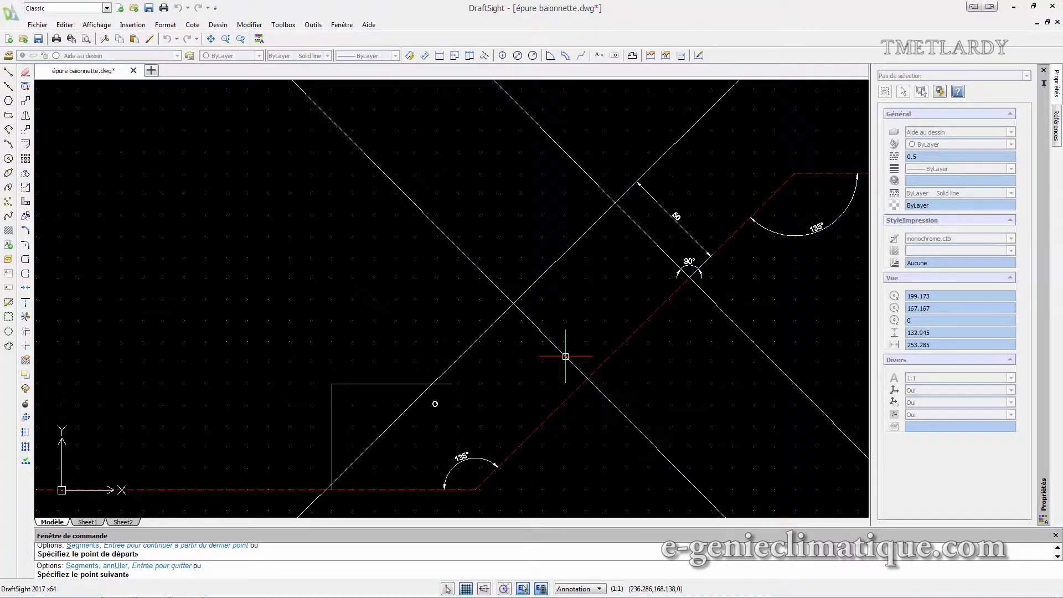
pyautogui.click(587, 378)
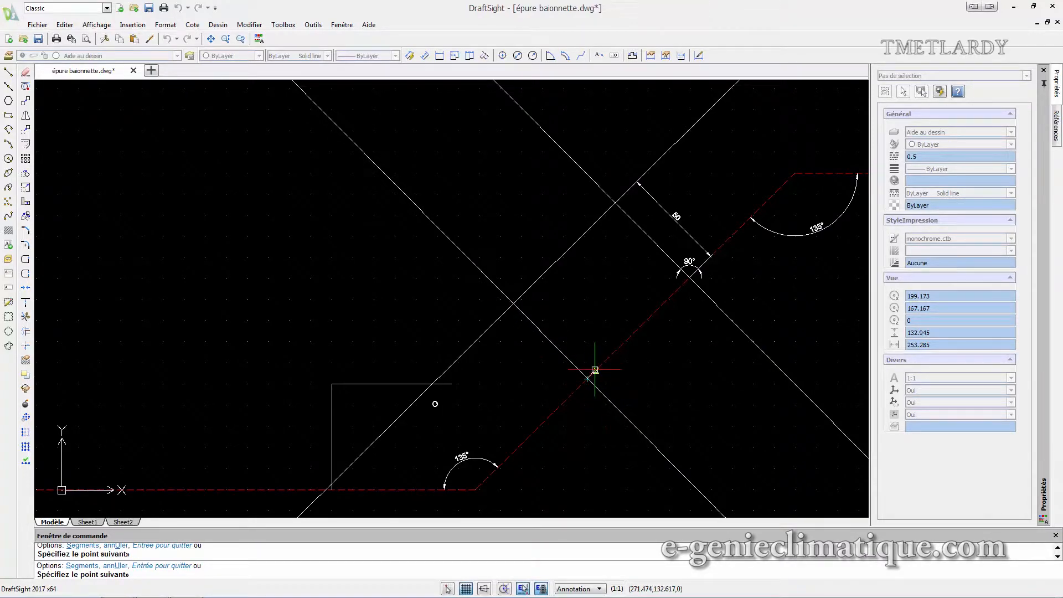
pyautogui.press('Escape')
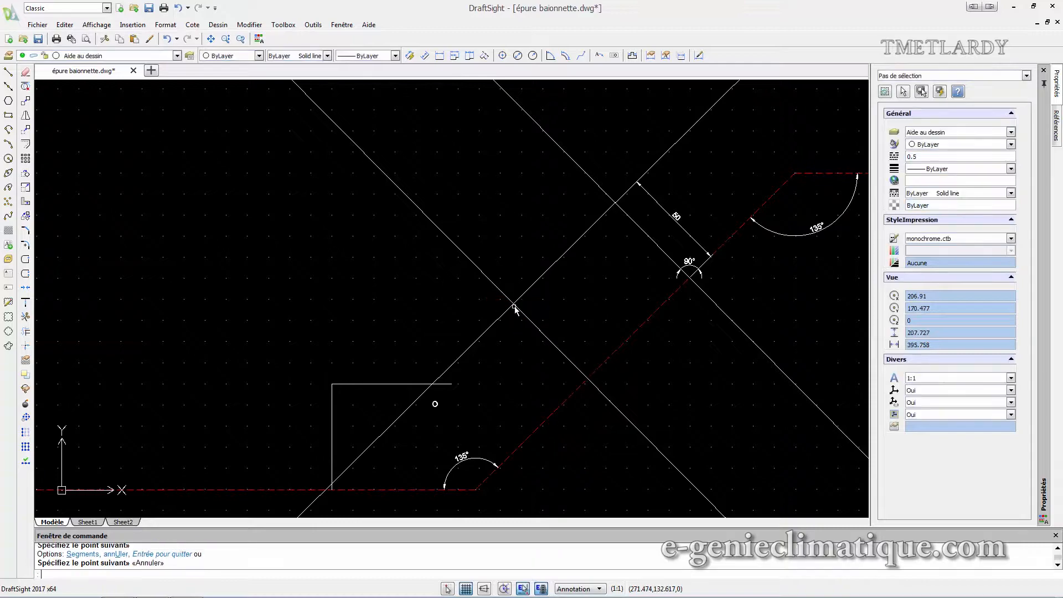
pyautogui.click(8, 72)
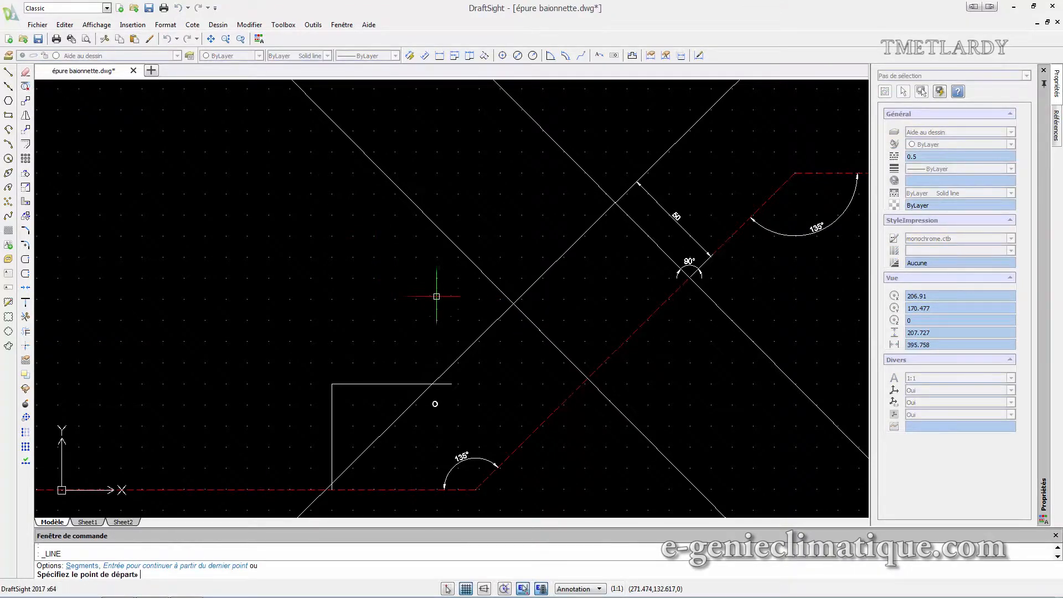
pyautogui.click(513, 303)
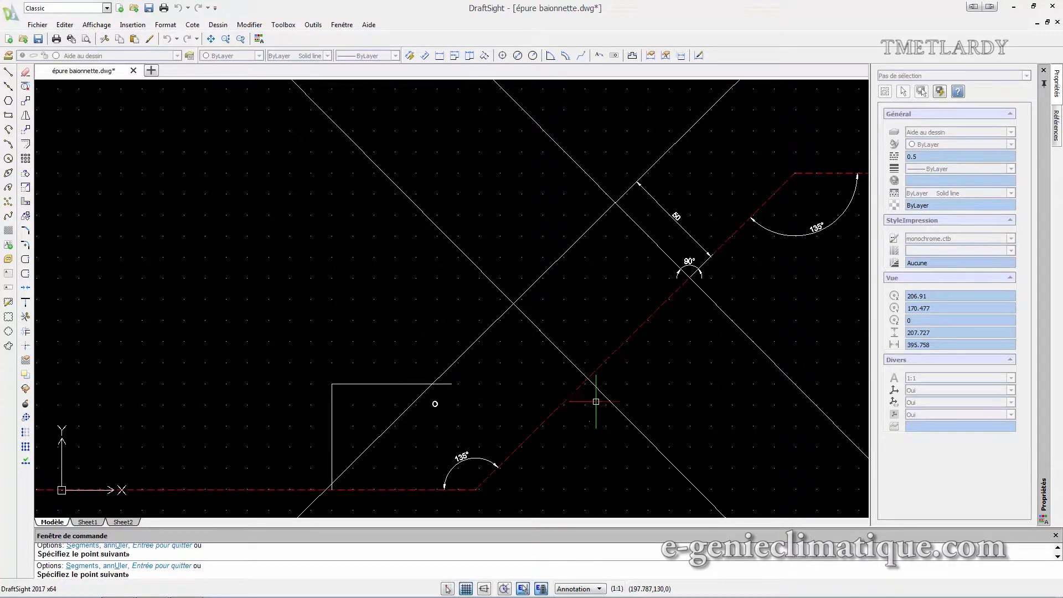
pyautogui.press('Escape')
# - Add an angular dimension between the sloping parallel line and the lower perpendicular, placed just below their crossing
pyautogui.click(192, 25)
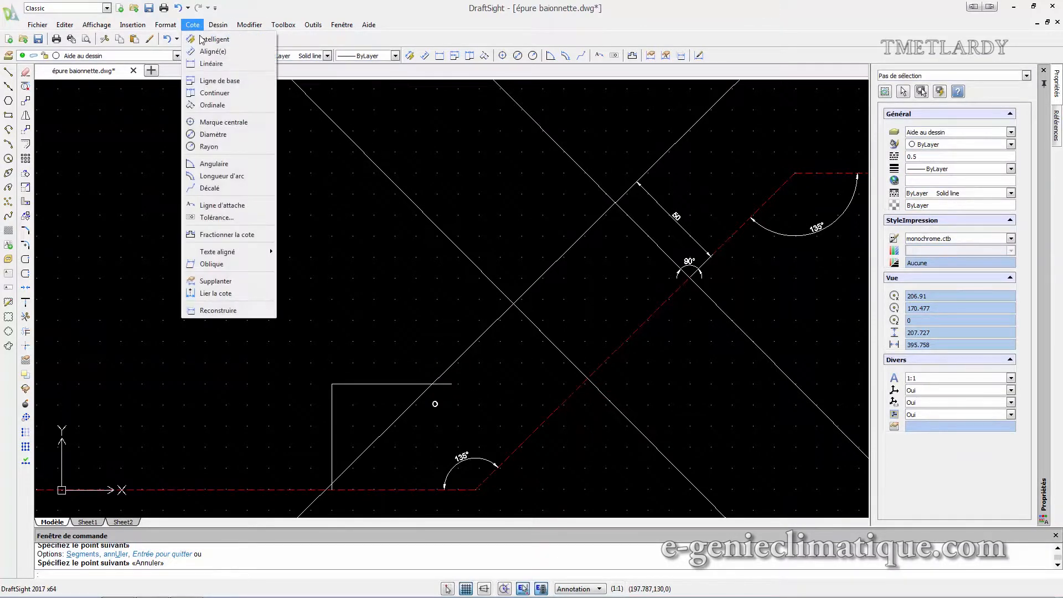
pyautogui.click(200, 165)
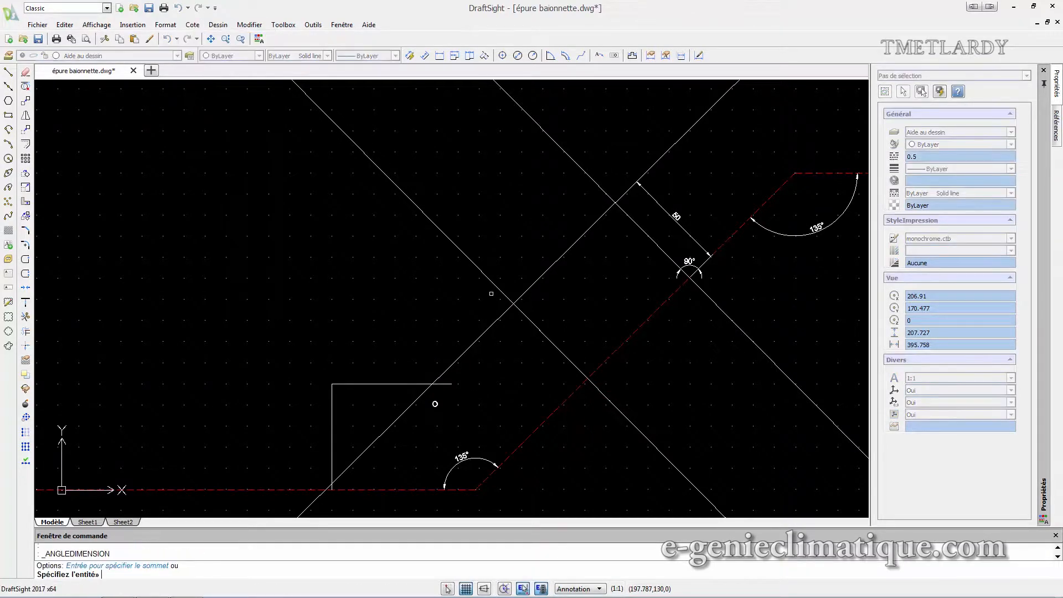
pyautogui.click(500, 320)
pyautogui.click(531, 319)
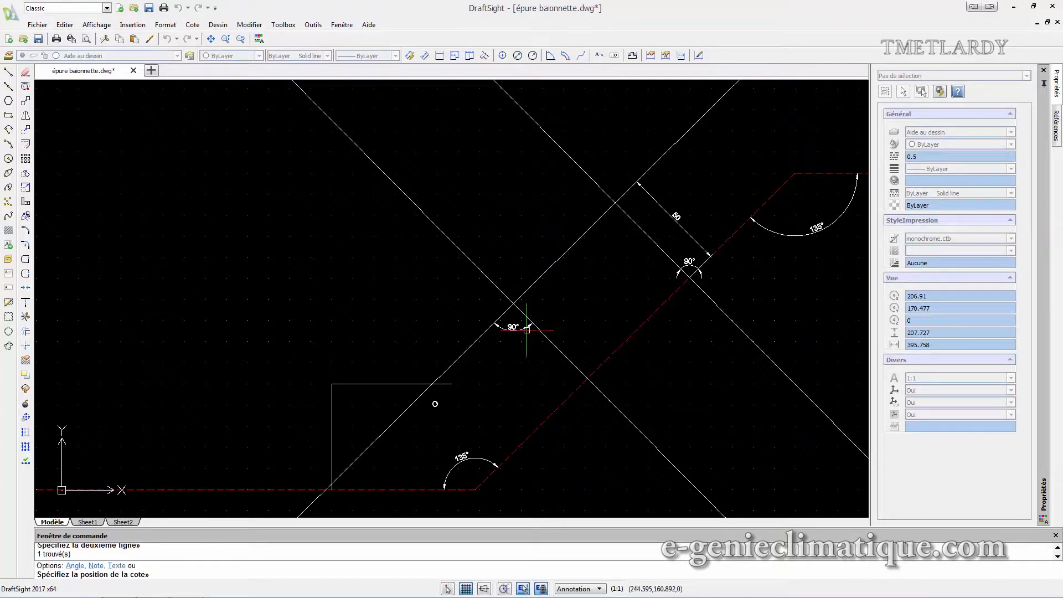
pyautogui.click(514, 345)
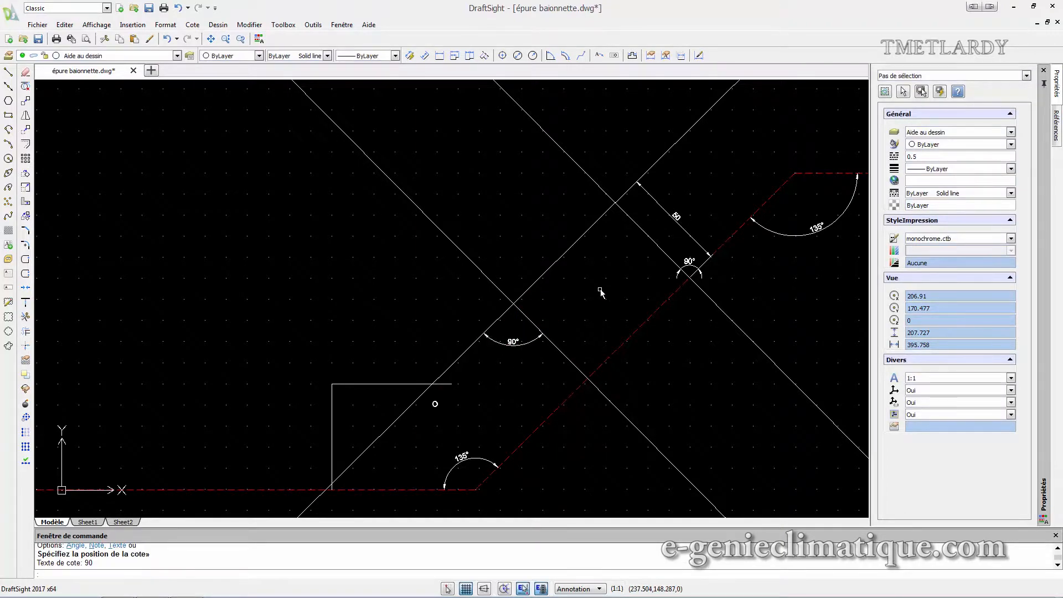
# - Draw a vertical line from centre O down to the horizontal red axis
pyautogui.scroll(-1, 588, 302)
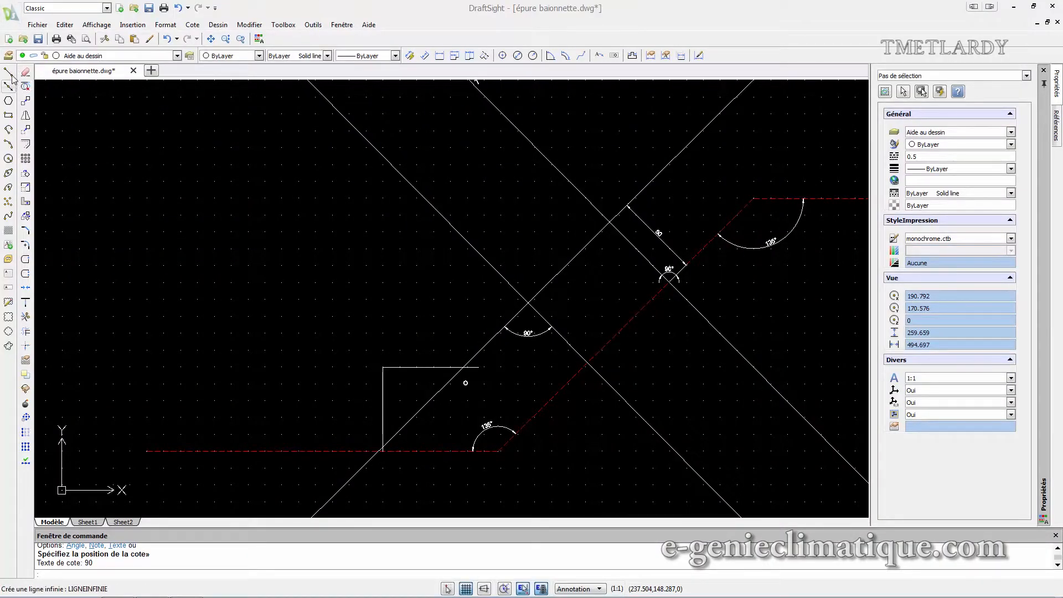
pyautogui.click(9, 74)
pyautogui.scroll(4, 467, 380)
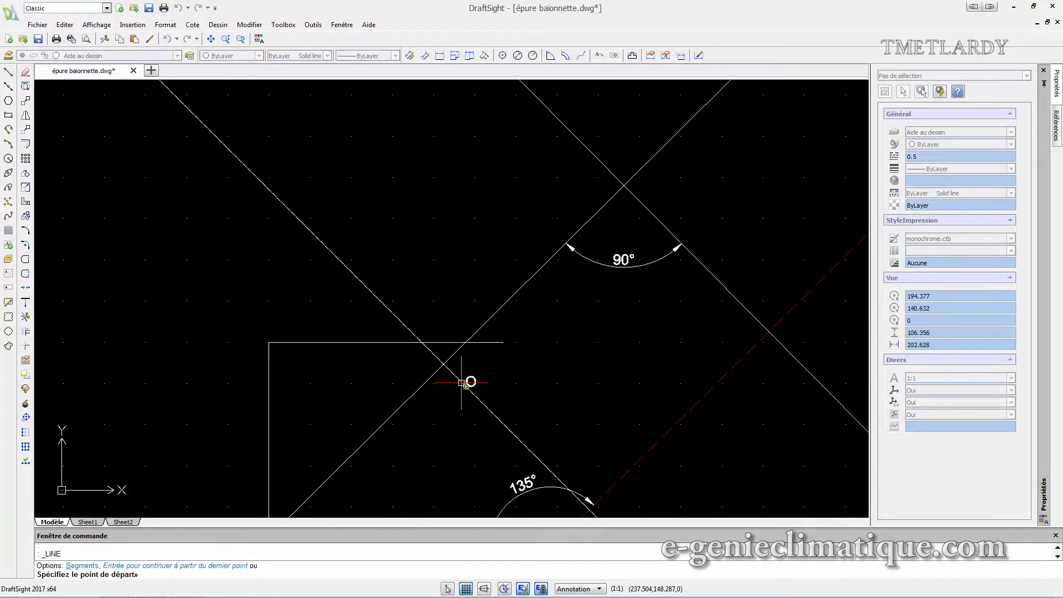
pyautogui.moveTo(487, 427)
pyautogui.mouseDown(button='middle')
pyautogui.moveTo(510, 316)
pyautogui.moveTo(503, 284)
pyautogui.mouseUp(button='middle')
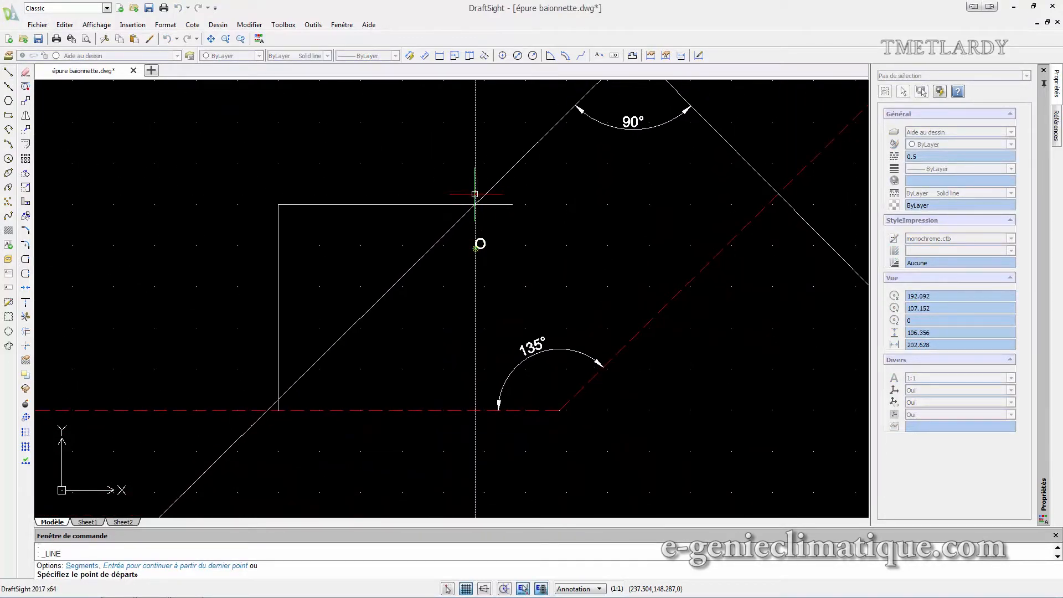
pyautogui.click(475, 204)
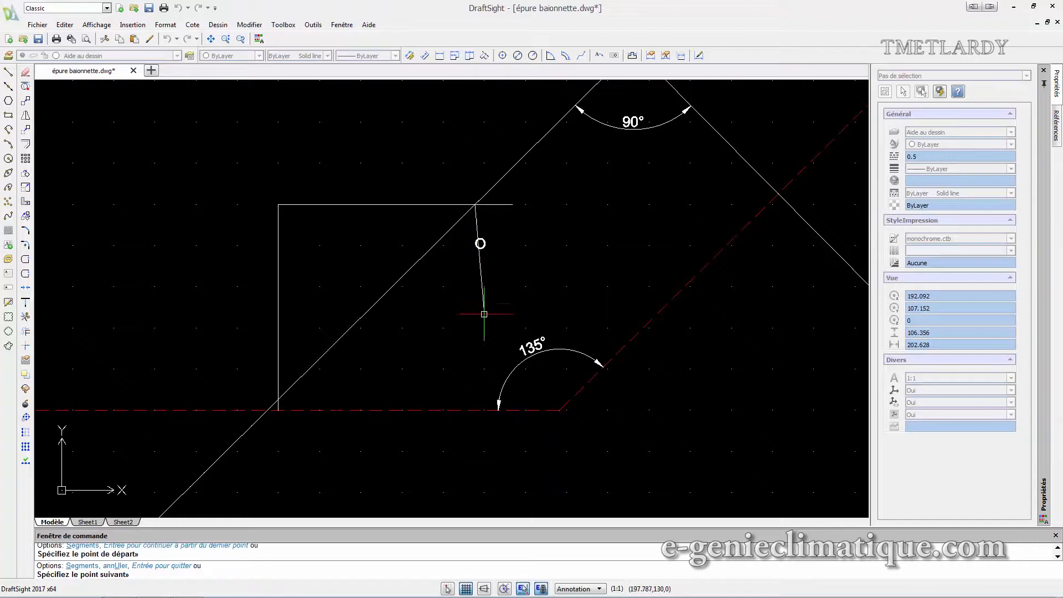
pyautogui.click(475, 410)
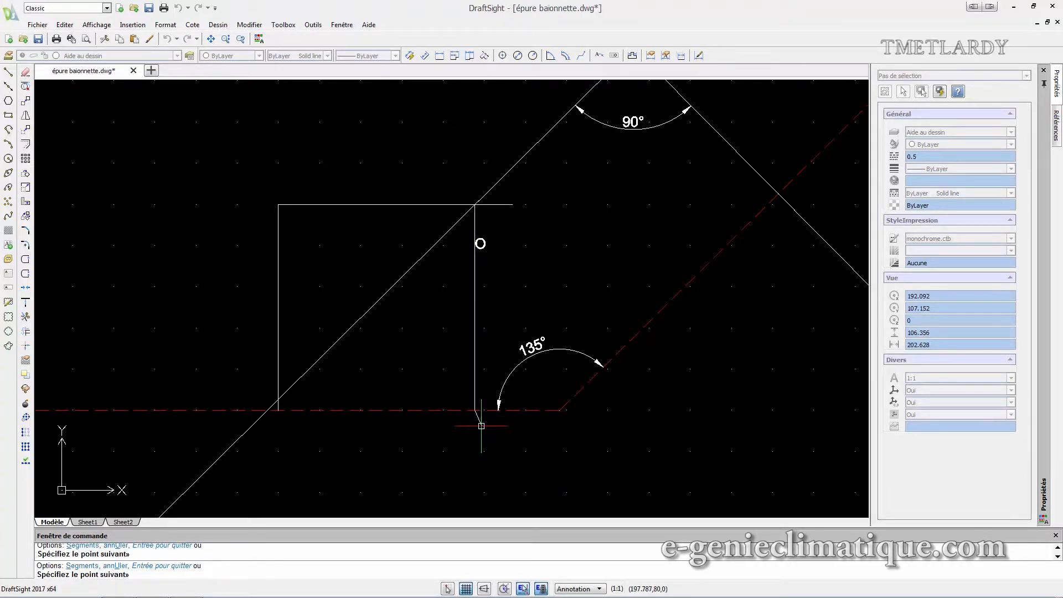
pyautogui.press('Escape')
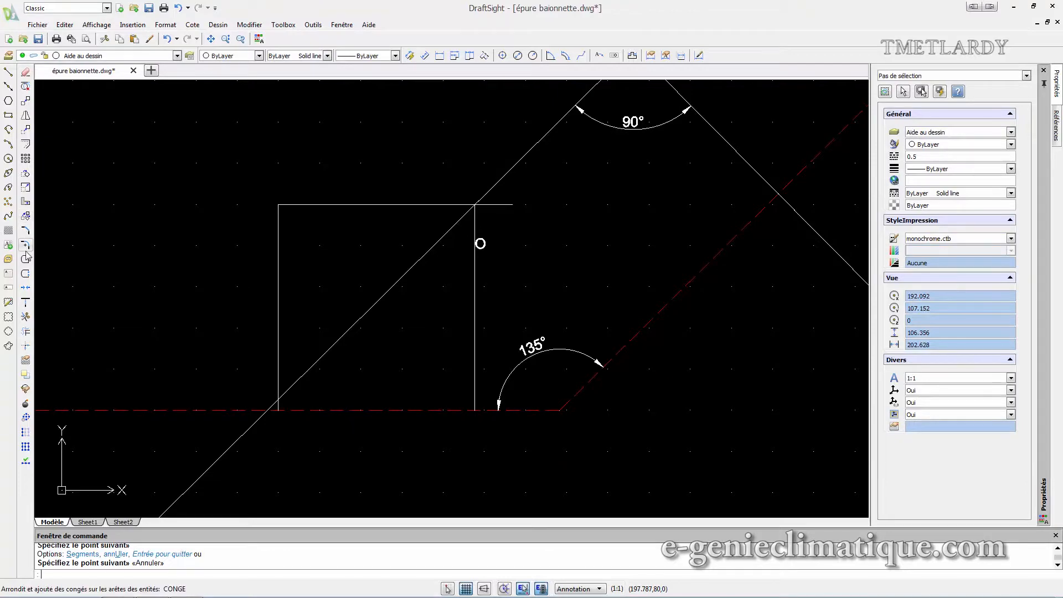
# - Add the note "D" just below the foot of the vertical line on the horizontal red axis
pyautogui.click(8, 273)
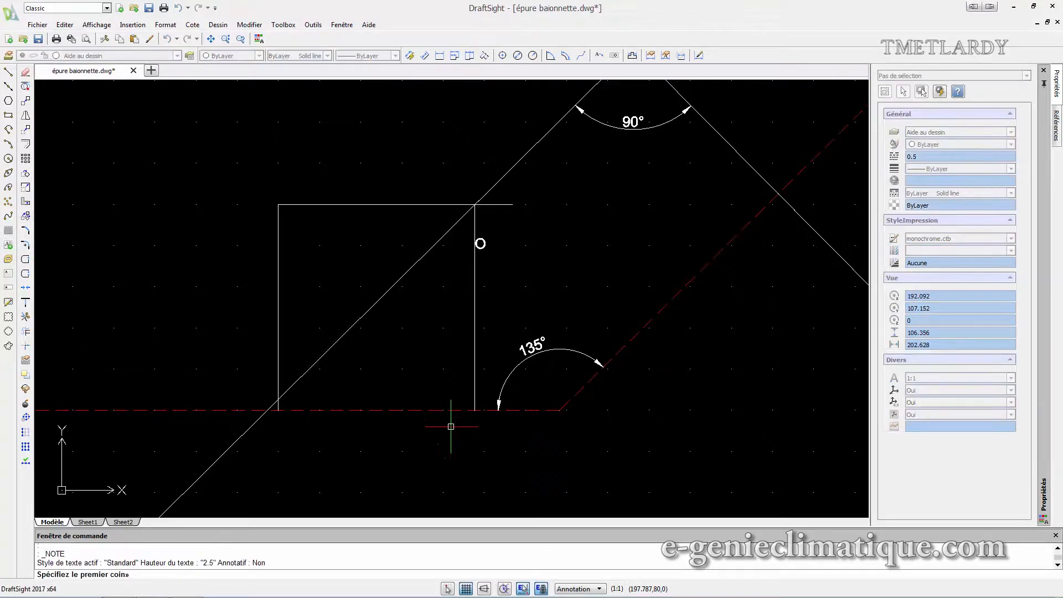
pyautogui.click(467, 426)
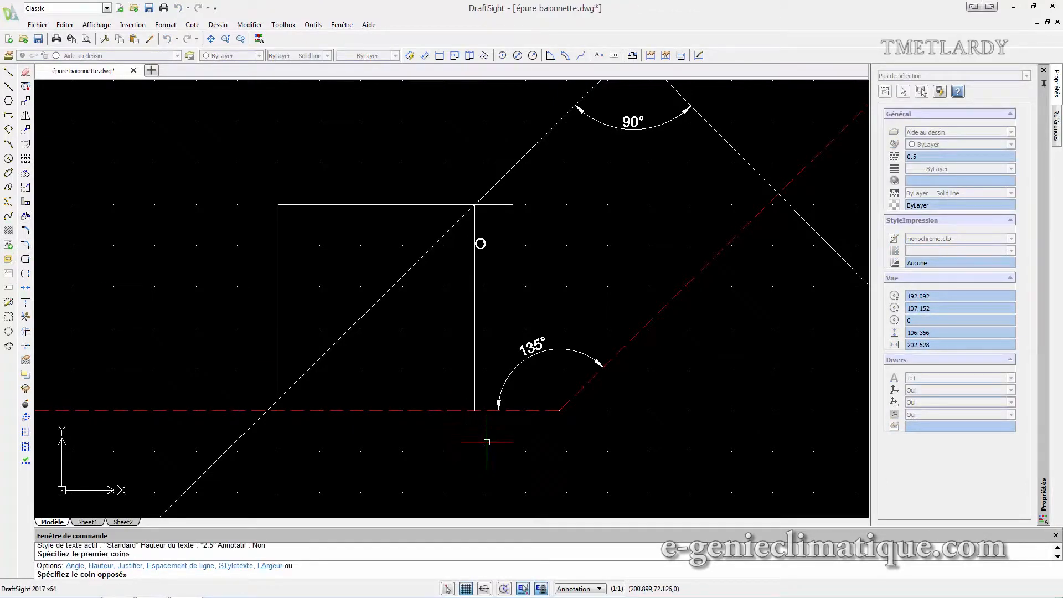
pyautogui.click(506, 468)
pyautogui.write('d')
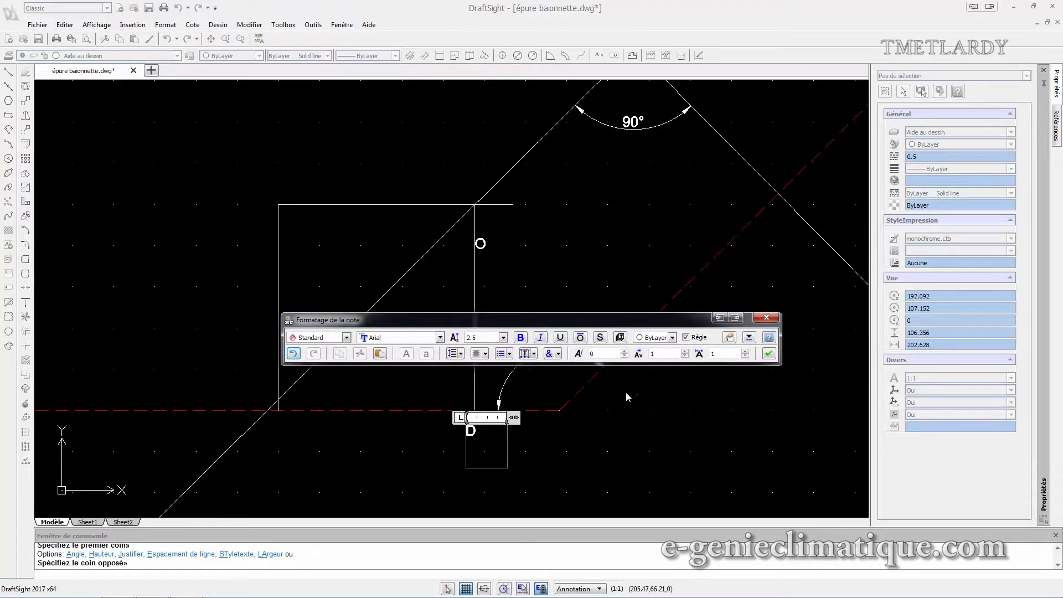
pyautogui.click(769, 353)
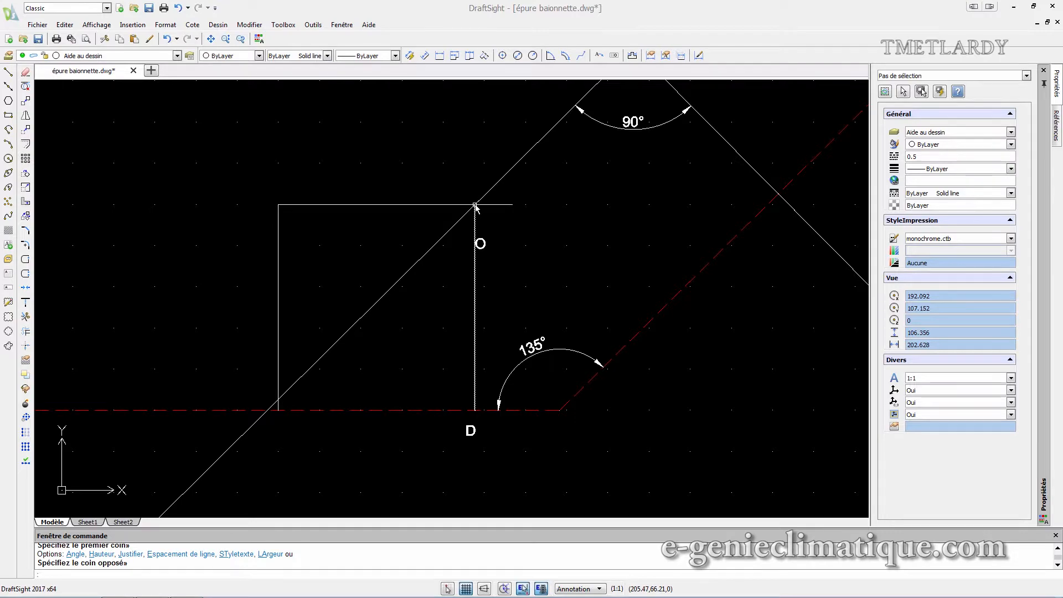
# - Draw a line from centre O perpendicular to the sloping red axis
pyautogui.scroll(-2, 570, 256)
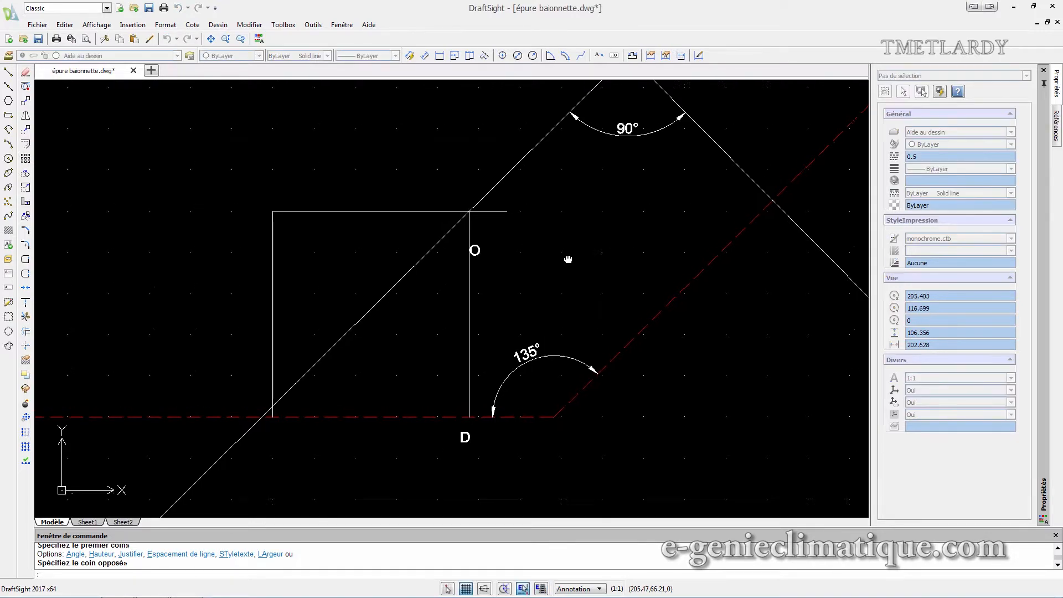
pyautogui.click(9, 72)
pyautogui.click(409, 266)
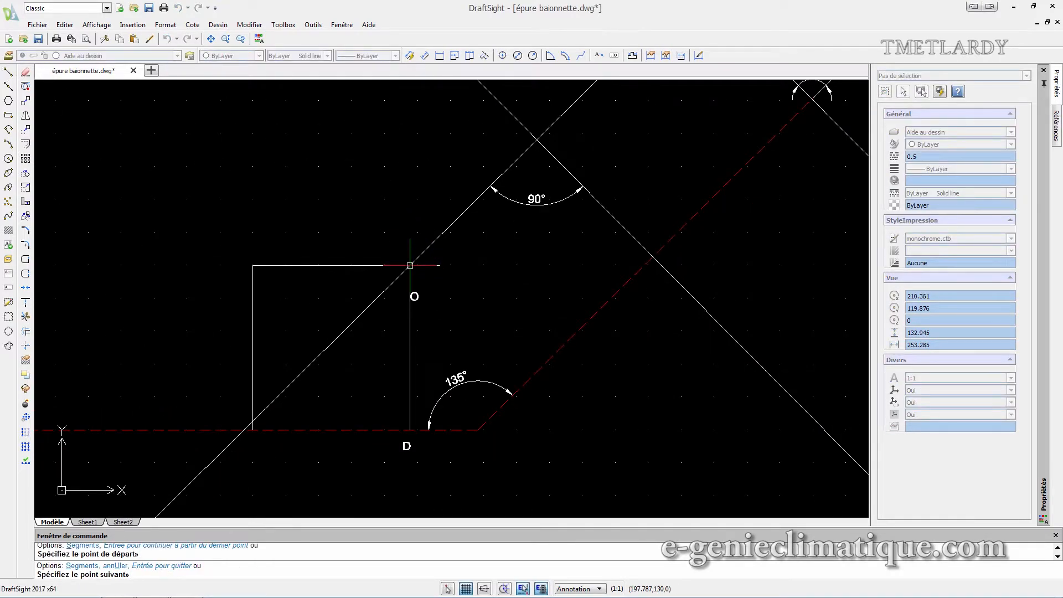
pyautogui.click(526, 382)
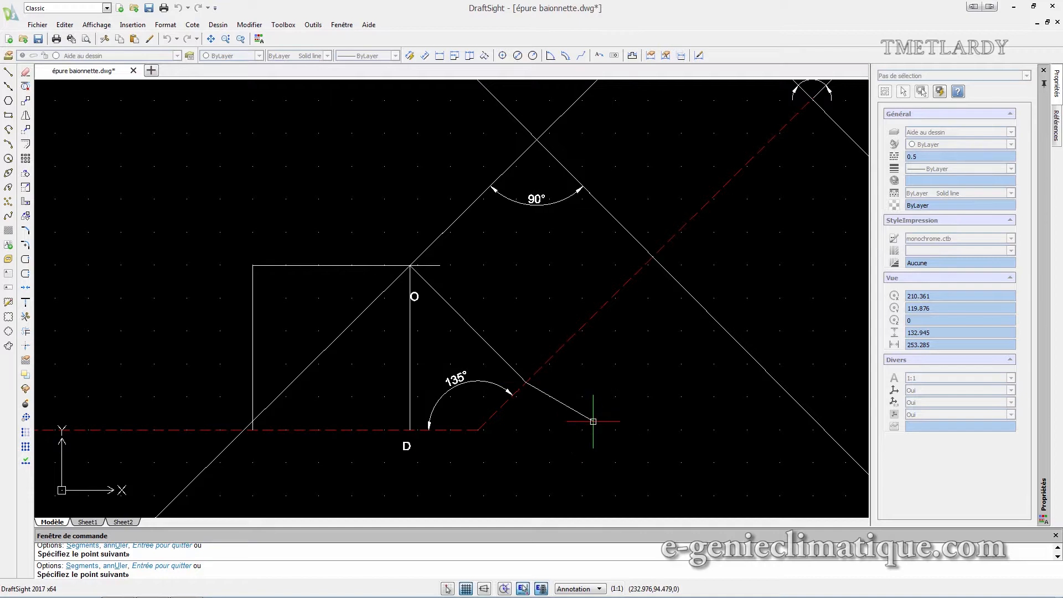
pyautogui.press('Escape')
pyautogui.scroll(-1, 563, 405)
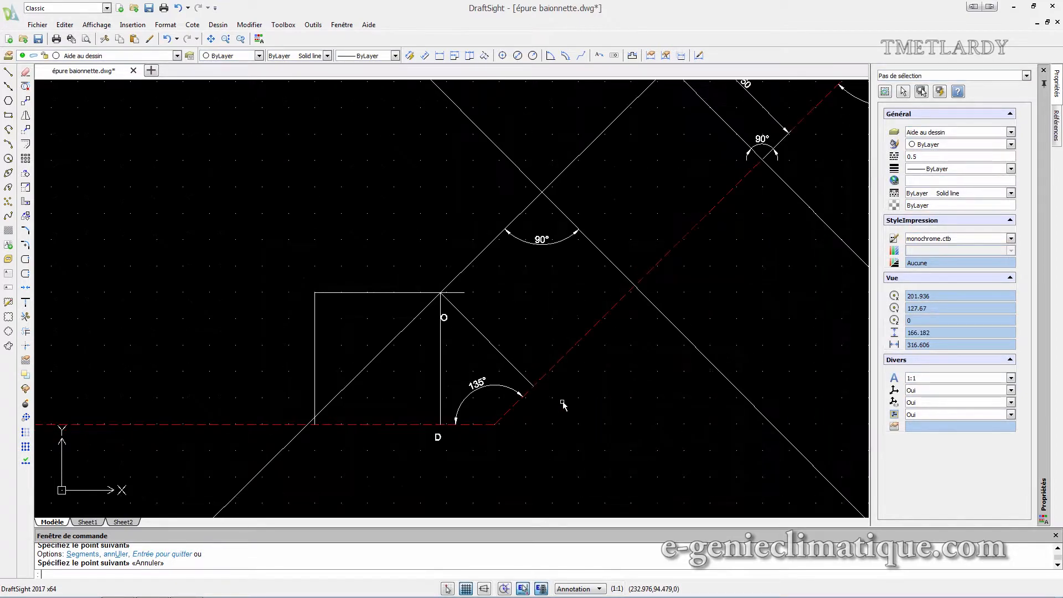
# - Add the note "F" beside the point where the perpendicular from O meets the sloping red axis
pyautogui.scroll(1, 563, 405)
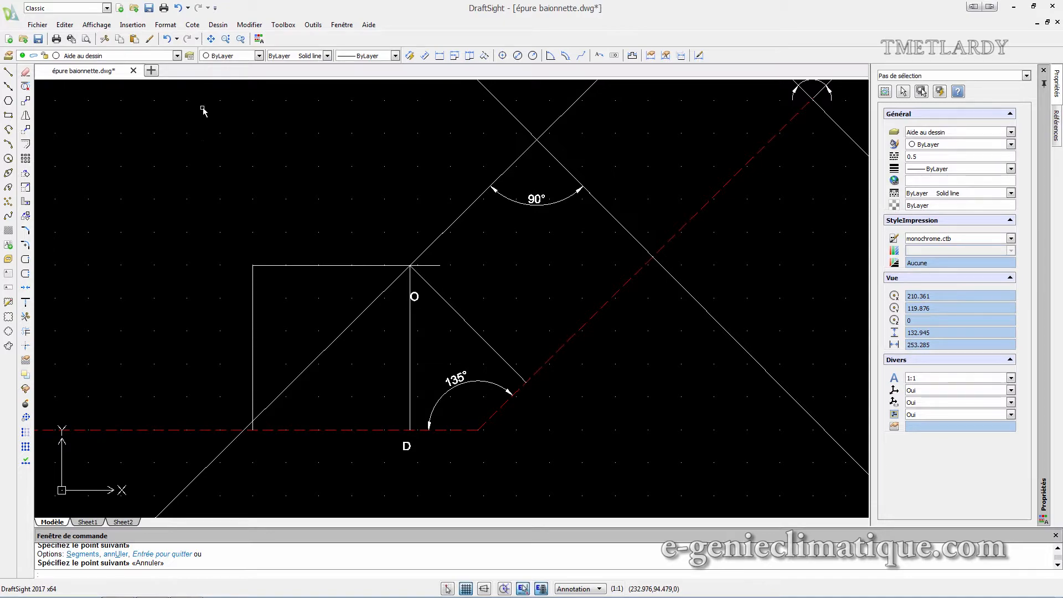
pyautogui.click(8, 273)
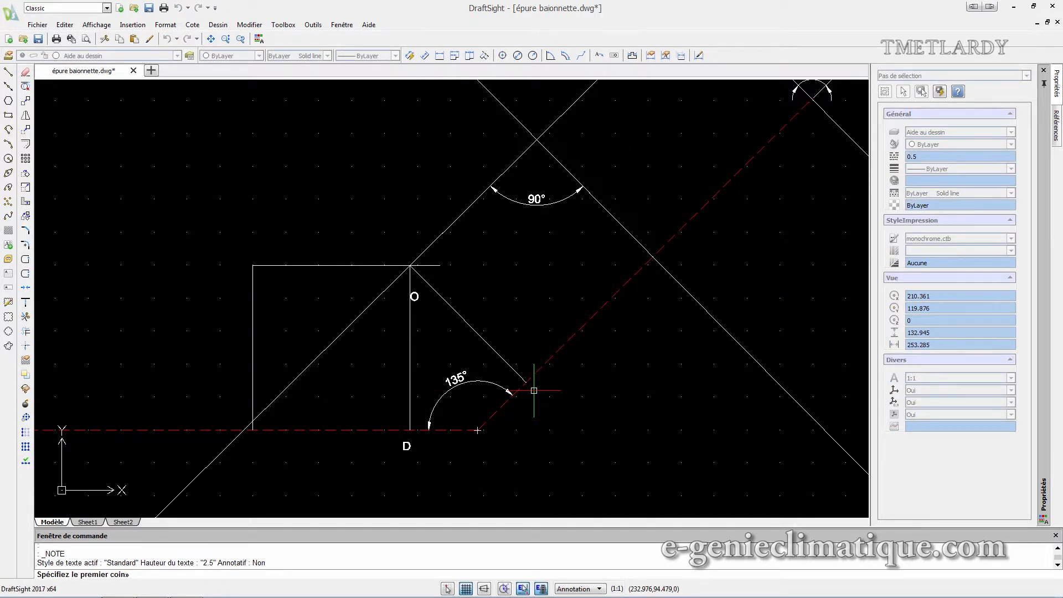
pyautogui.click(534, 391)
pyautogui.click(566, 419)
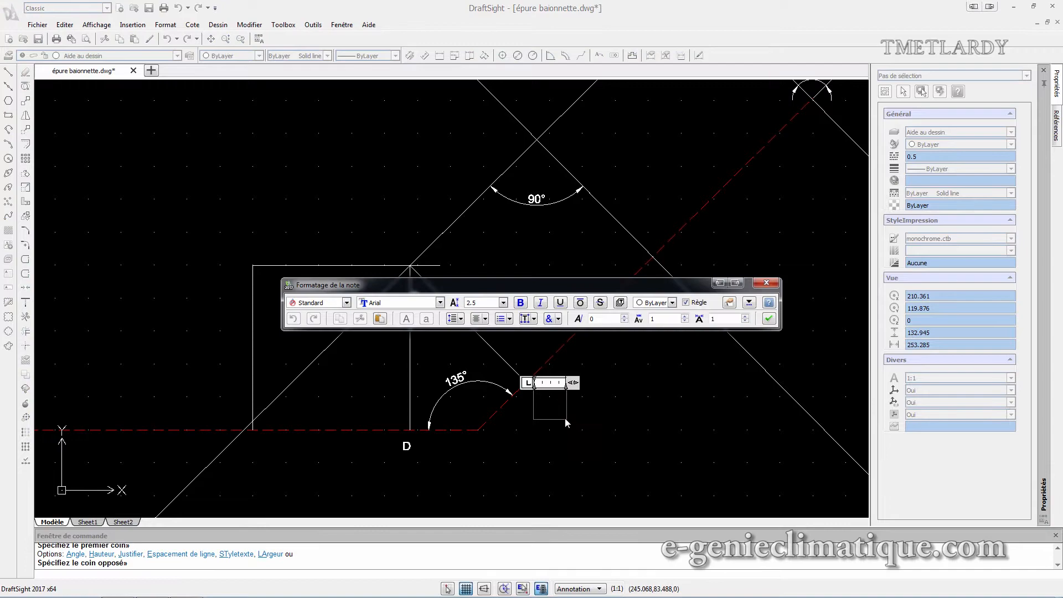
pyautogui.write('f')
pyautogui.click(770, 320)
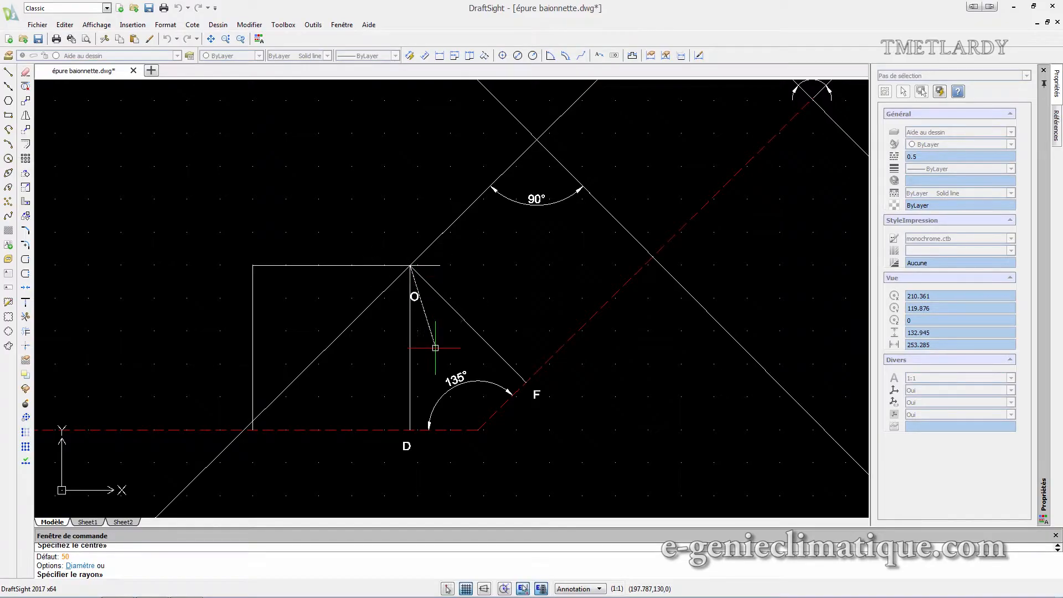
# - Draw a circle of radius 50 centred on O
pyautogui.click(410, 266)
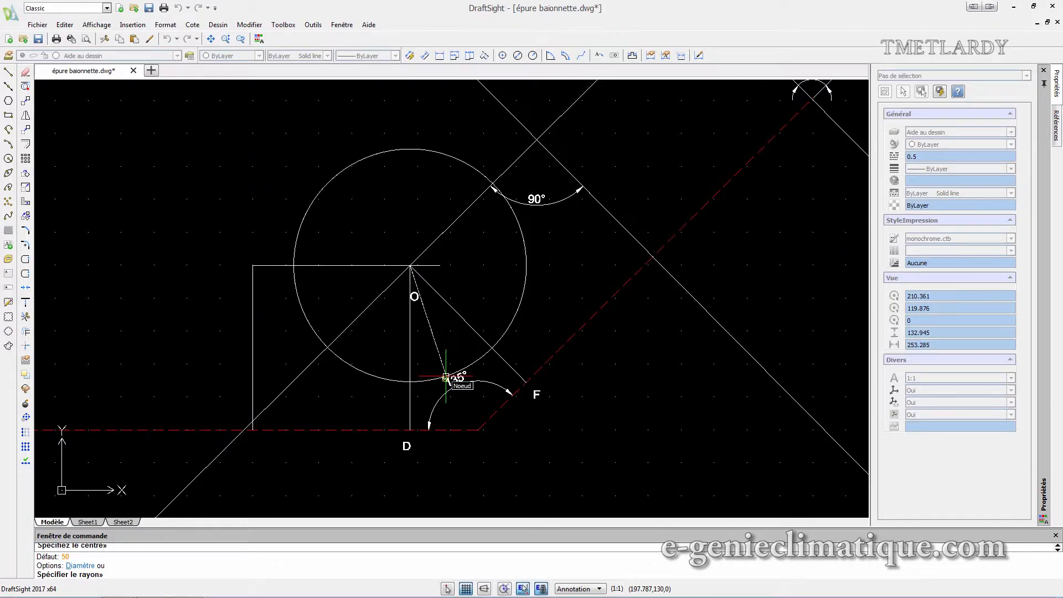
pyautogui.write('50')
pyautogui.press('Return')
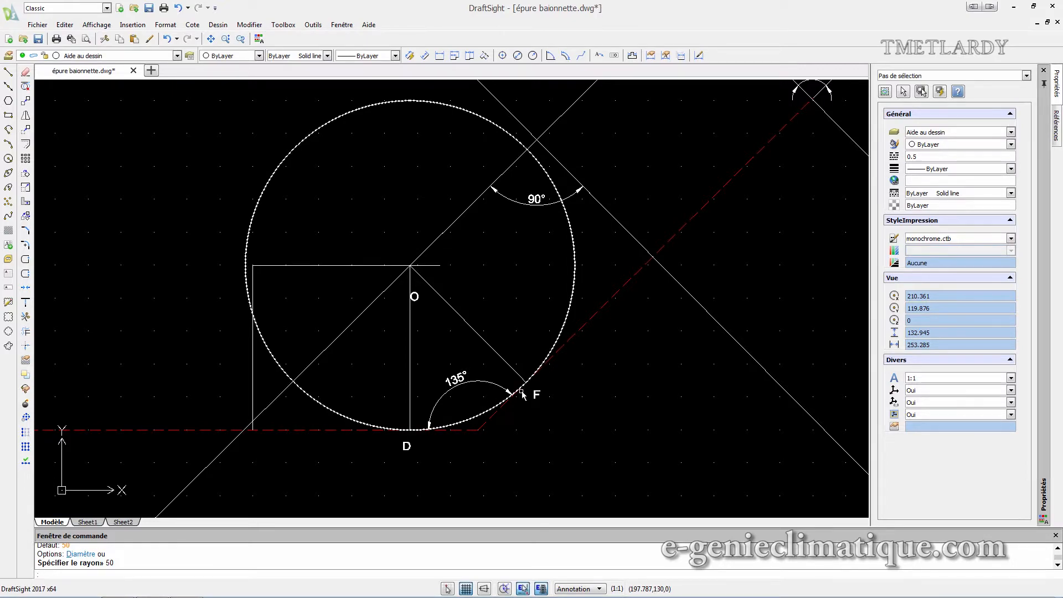
# - Split the circle centred on O at F and D, keeping only the arc between these two points
pyautogui.click(26, 274)
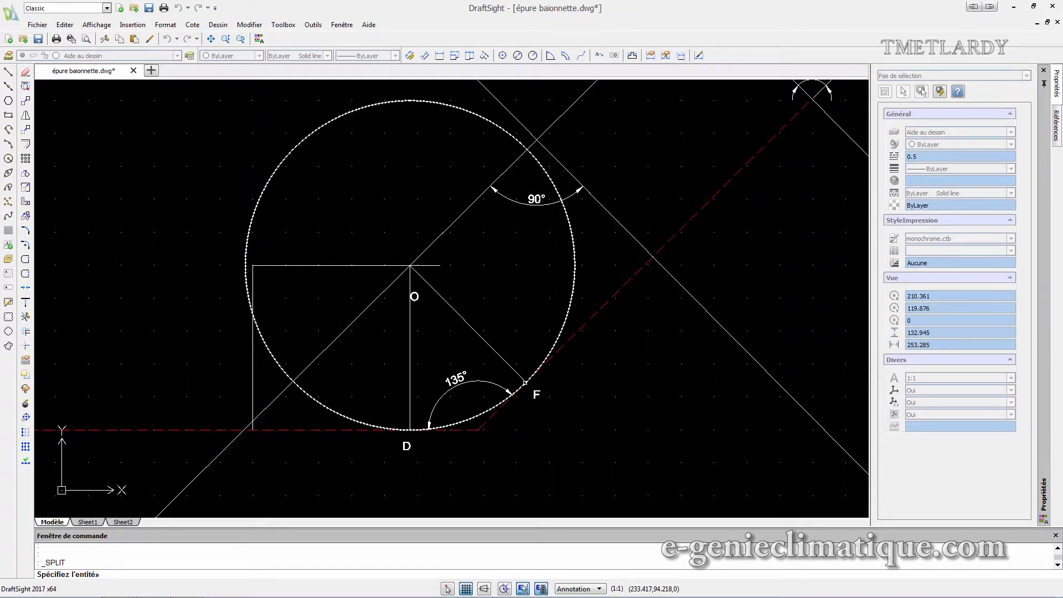
pyautogui.scroll(5, 525, 382)
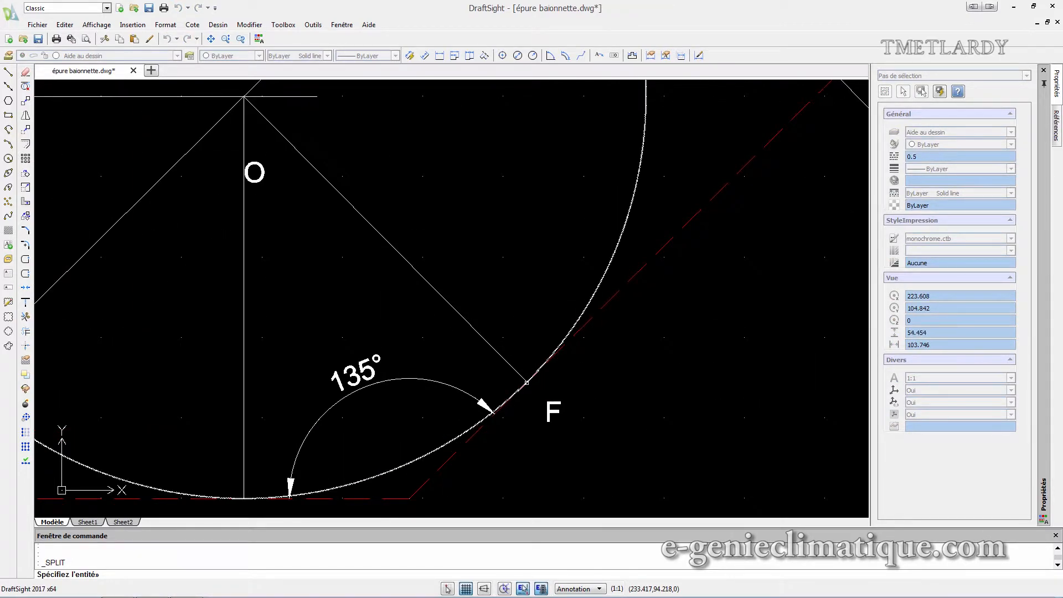
pyautogui.click(526, 382)
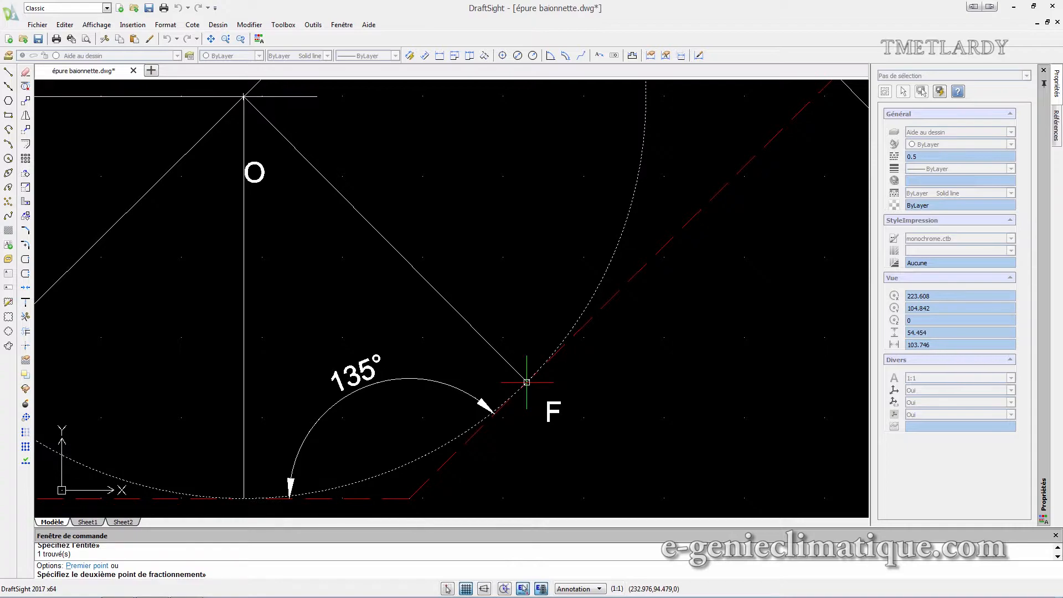
pyautogui.click(244, 498)
pyautogui.scroll(-4, 253, 499)
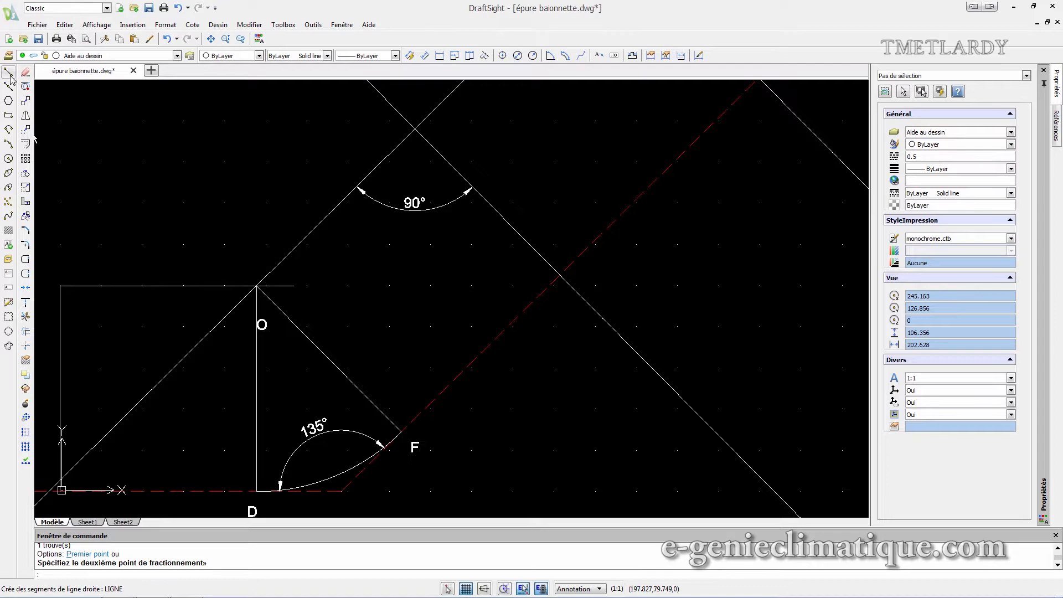
# - Move the arc between D and F to the "fibre neutre" layer
pyautogui.click(336, 480)
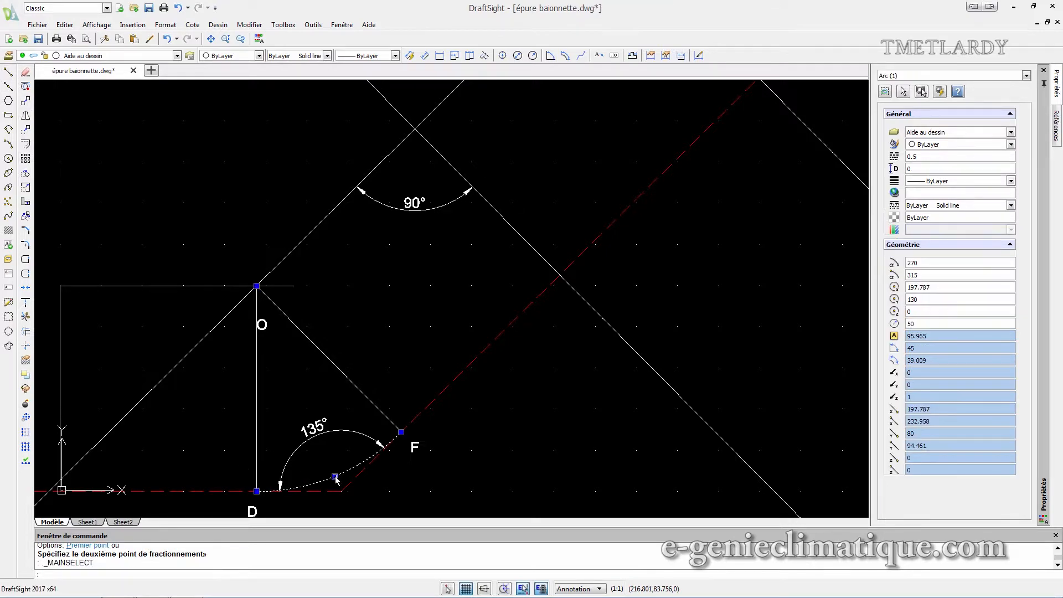
pyautogui.click(127, 56)
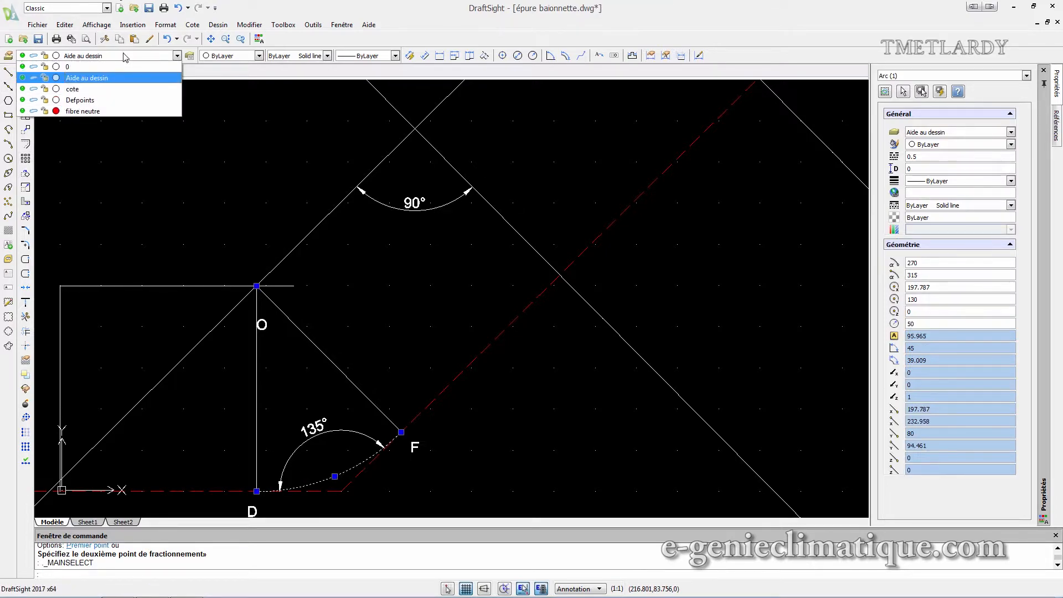
pyautogui.click(105, 111)
pyautogui.scroll(-2, 374, 407)
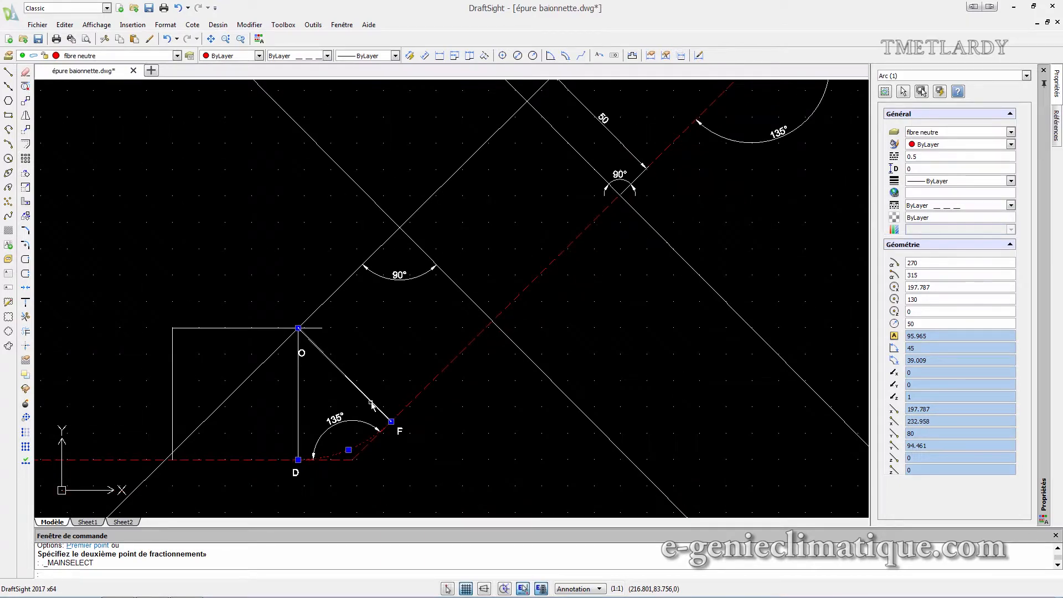
pyautogui.press('Escape')
# - Shorten the horizontal red axis to end at D and the sloping red axis to start at F
pyautogui.scroll(4, 372, 406)
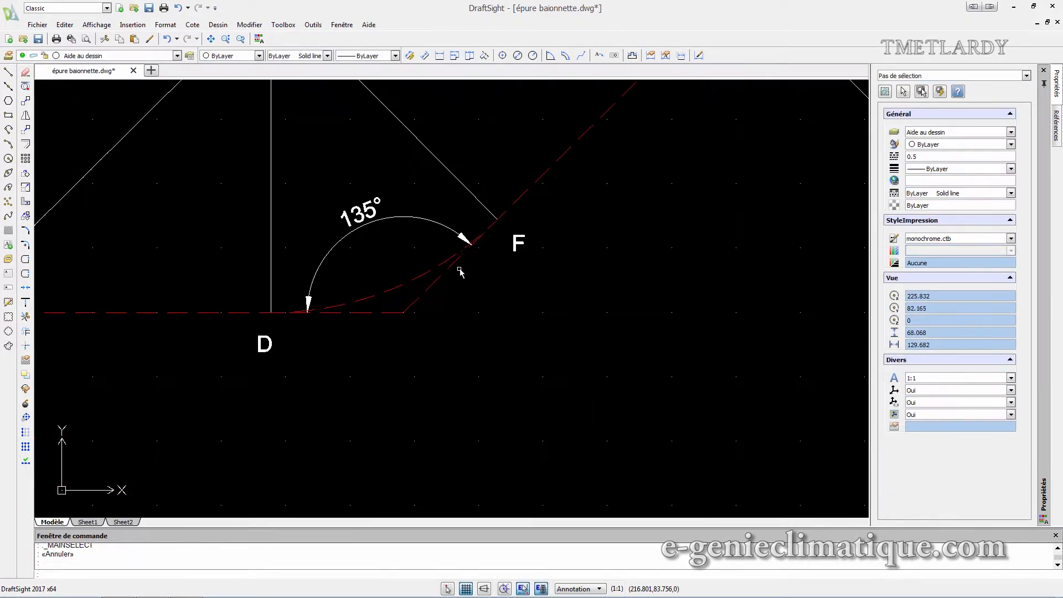
pyautogui.click(370, 313)
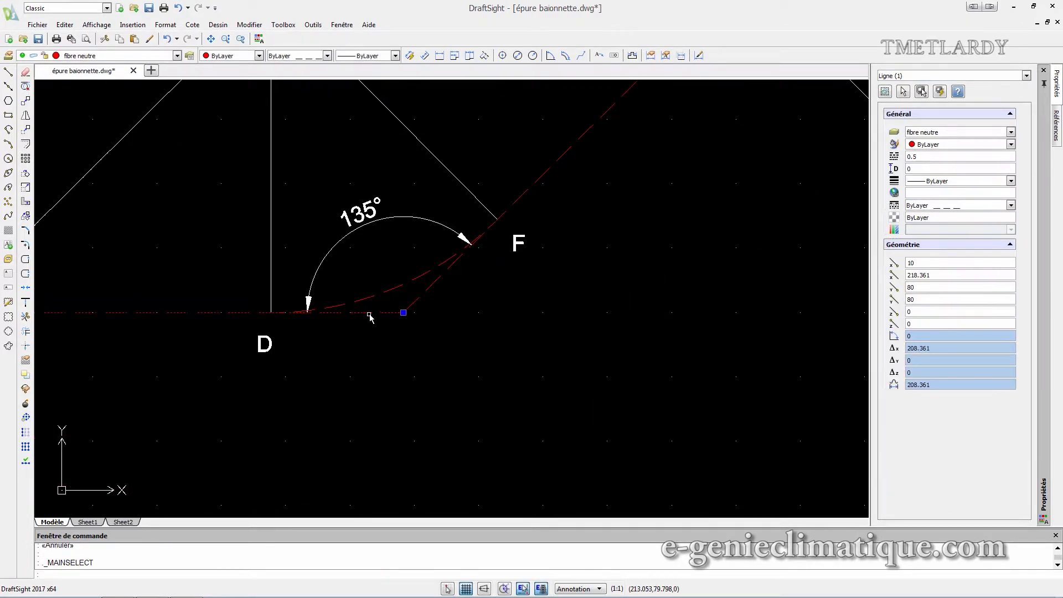
pyautogui.click(404, 313)
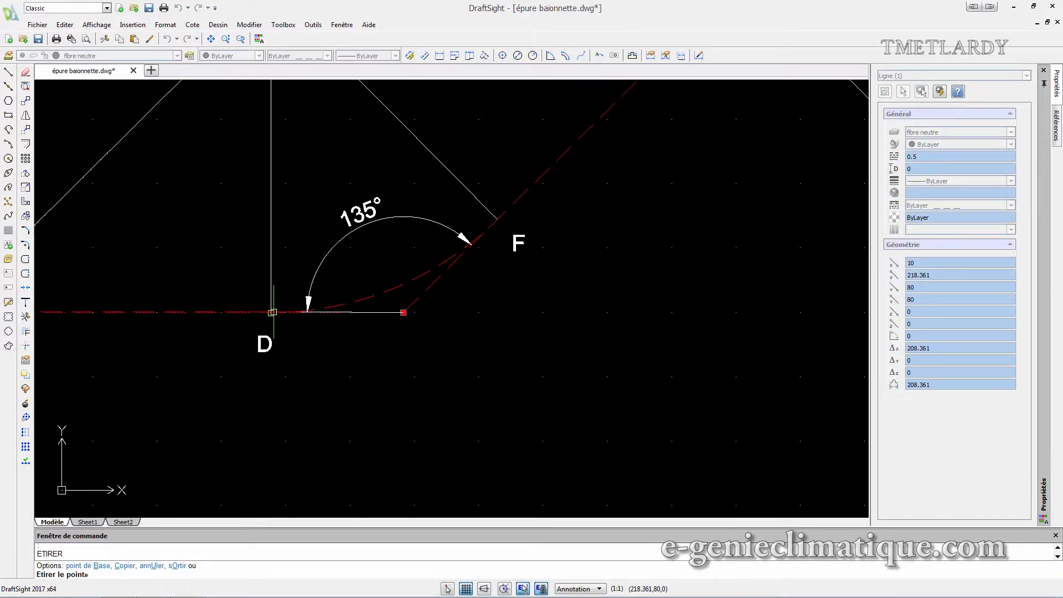
pyautogui.click(271, 313)
pyautogui.press('Escape')
pyautogui.click(405, 312)
pyautogui.click(404, 313)
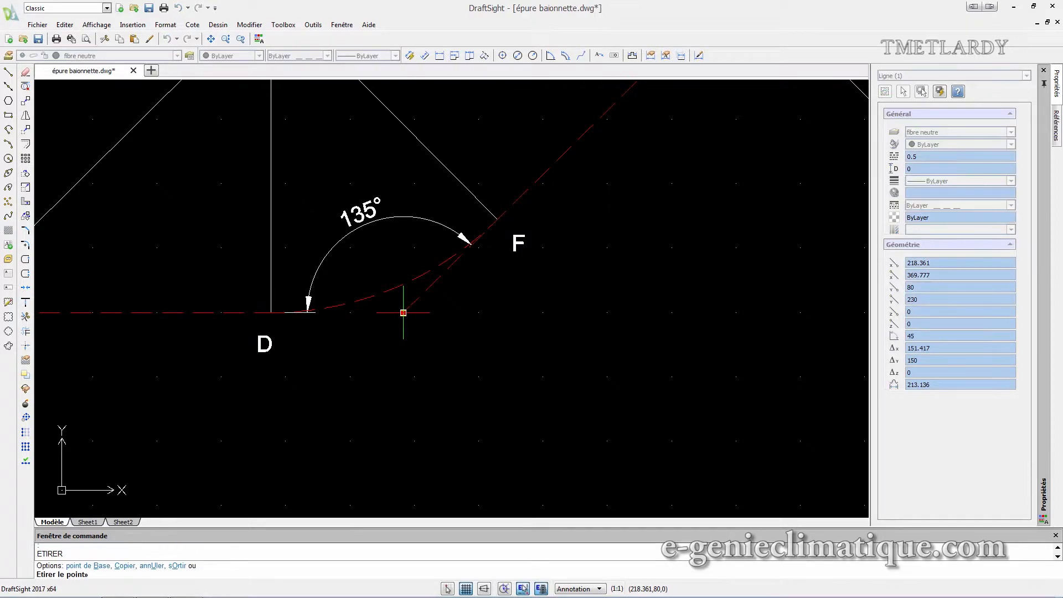
pyautogui.press('Escape')
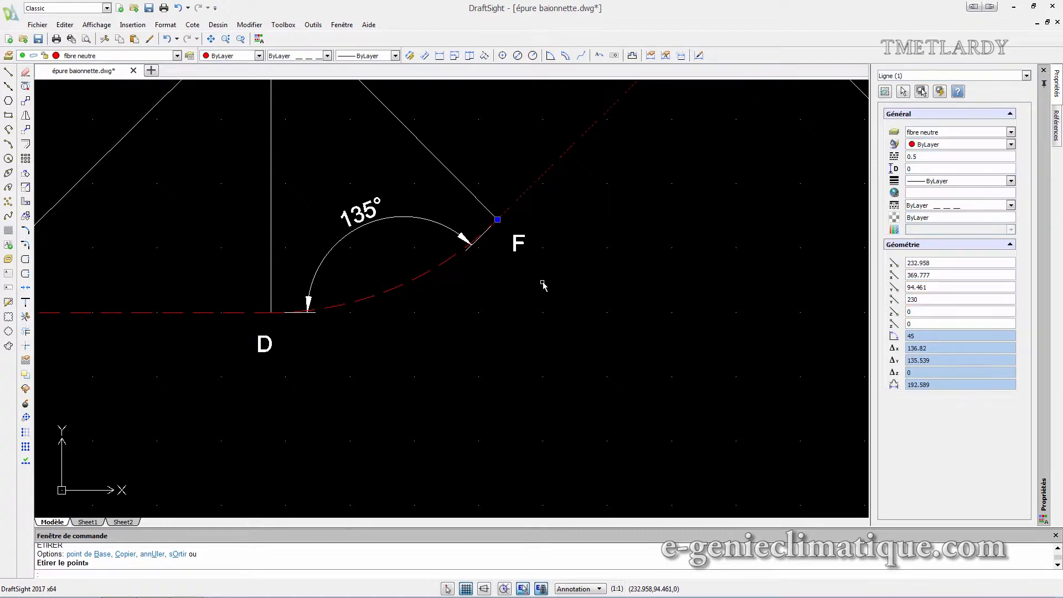
# - Create a new layer named TUBE with its default properties
pyautogui.scroll(-3, 464, 342)
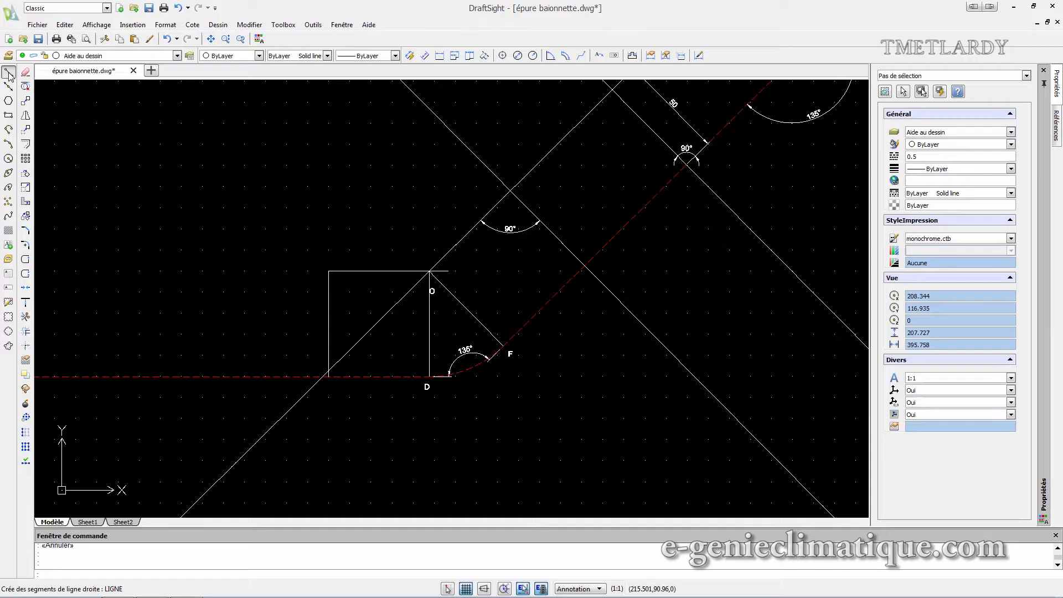
pyautogui.click(8, 72)
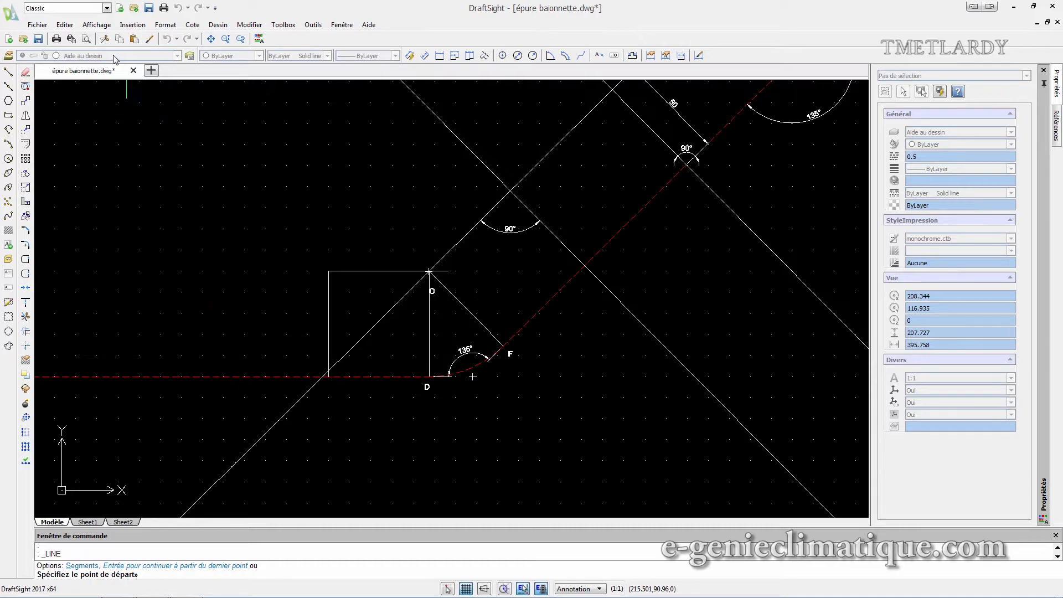
pyautogui.press('Escape')
pyautogui.click(72, 58)
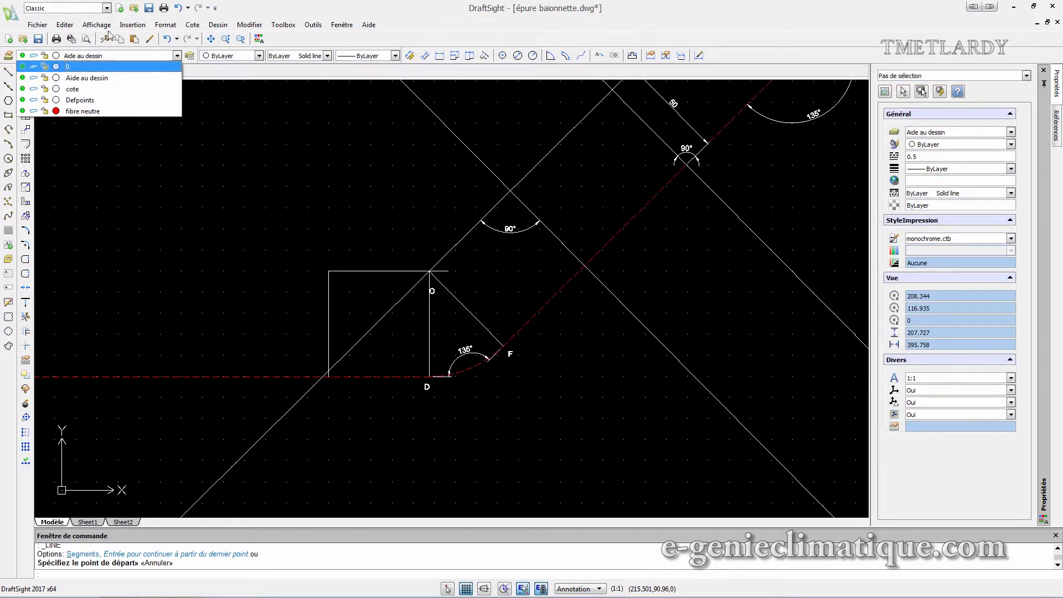
pyautogui.click(8, 55)
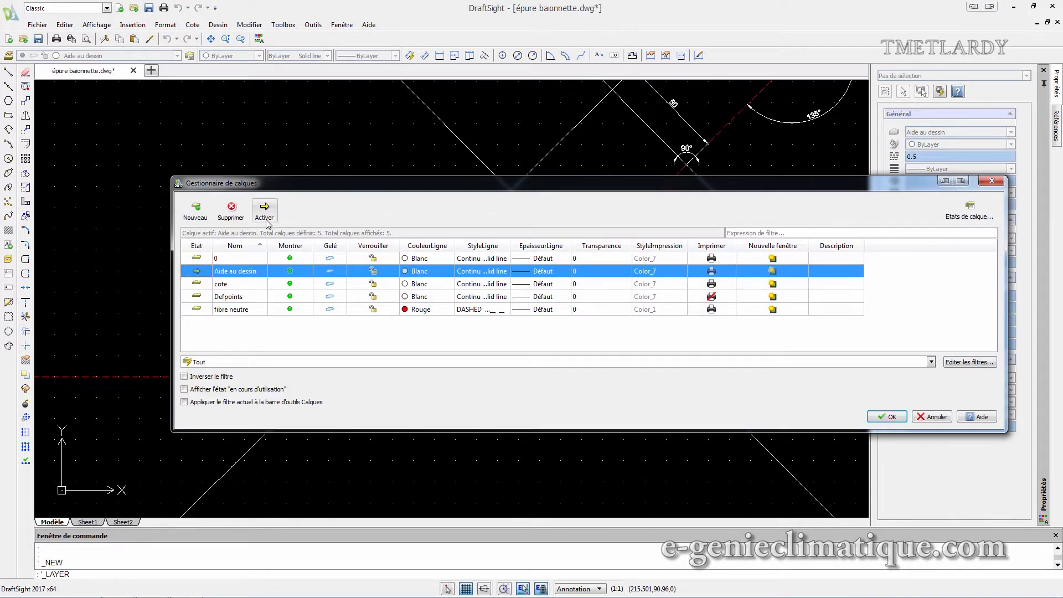
pyautogui.click(199, 217)
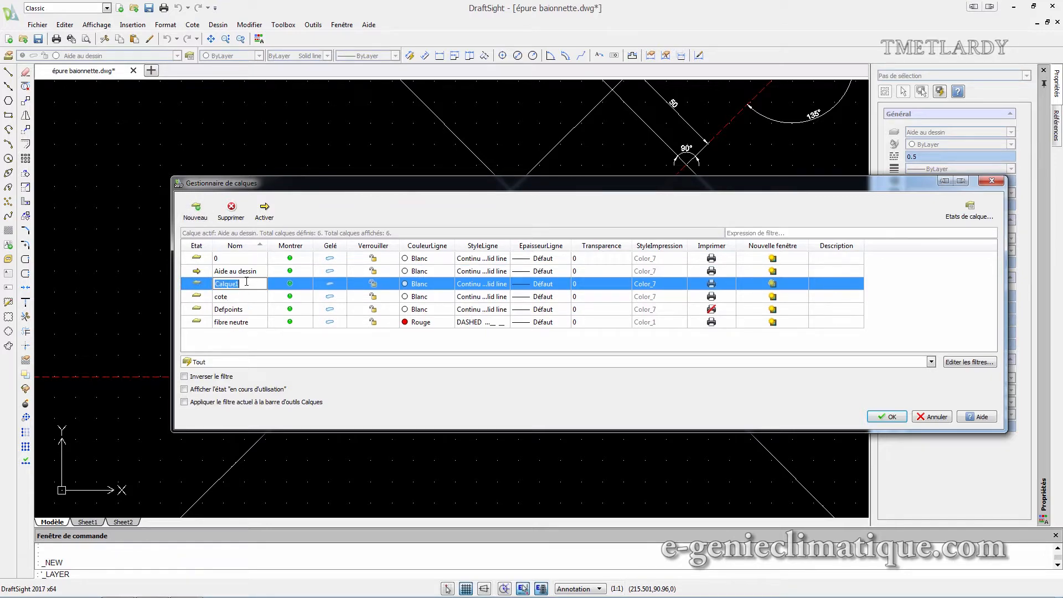
pyautogui.write('TUBE')
pyautogui.click(888, 417)
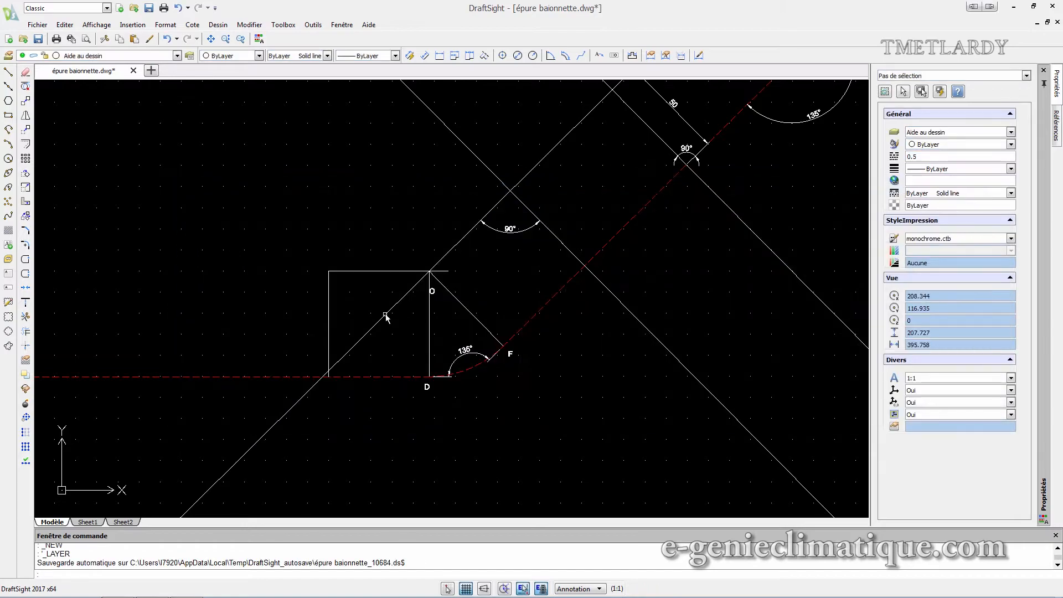
# - Delete the infinite construction line through centre O that runs parallel to the sloping red axis
pyautogui.click(386, 318)
pyautogui.click(535, 166)
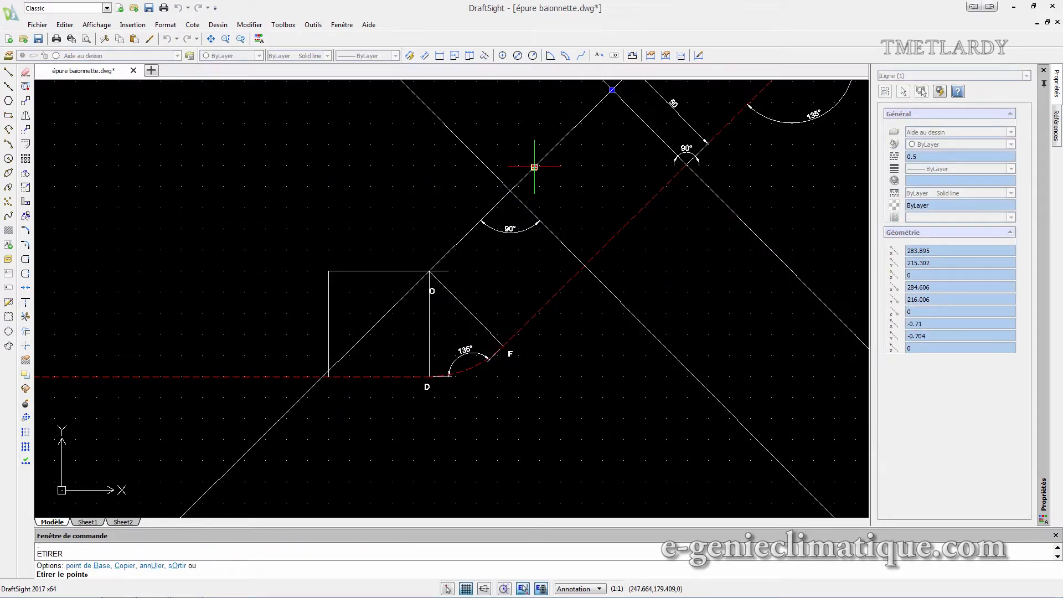
pyautogui.press('Delete')
pyautogui.click(441, 261)
pyautogui.press('Delete')
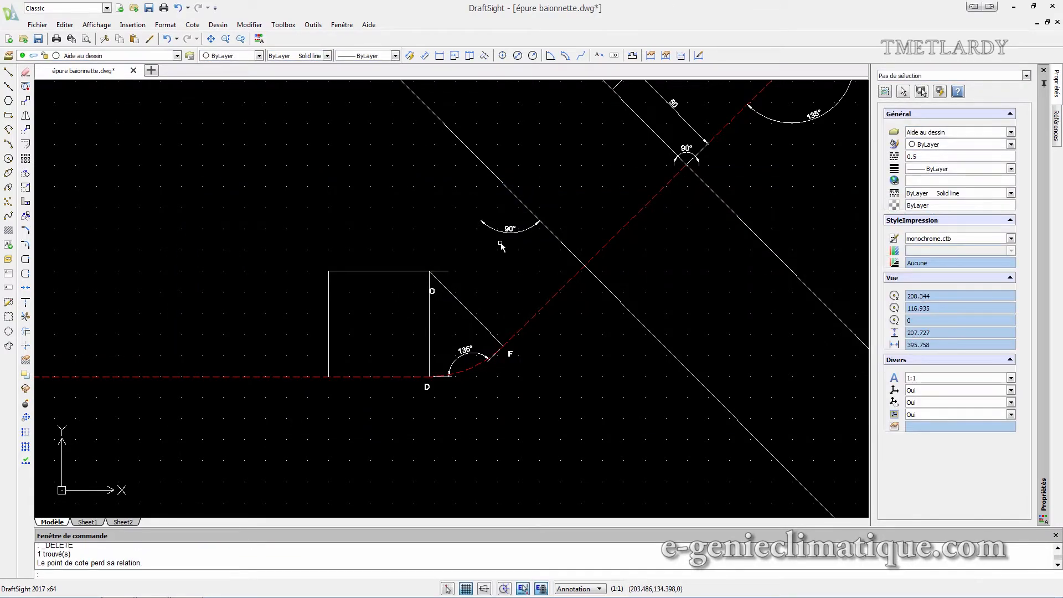
# - Delete the two infinite construction lines perpendicular to the sloping red axis and the 50 dimension beside it
pyautogui.click(556, 237)
pyautogui.press('Escape')
pyautogui.click(557, 238)
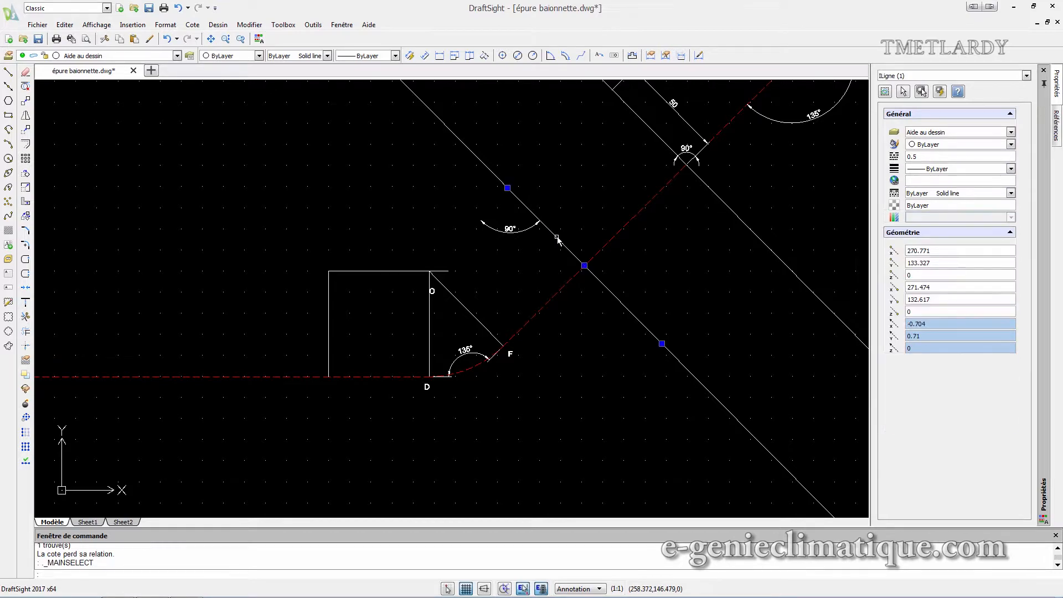
pyautogui.press('Delete')
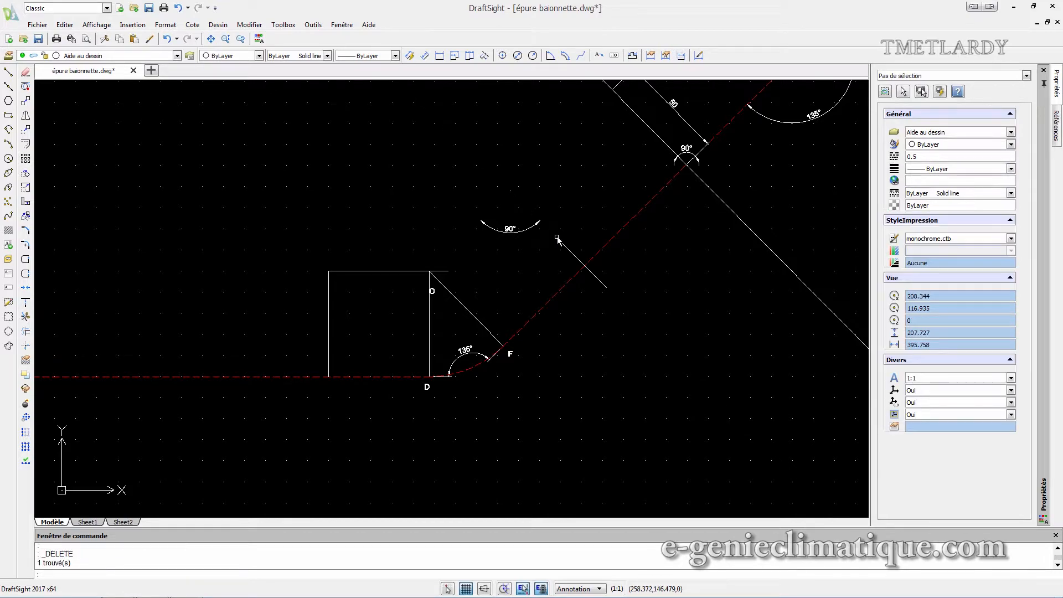
pyautogui.click(667, 146)
pyautogui.press('Delete')
pyautogui.click(683, 118)
pyautogui.press('Delete')
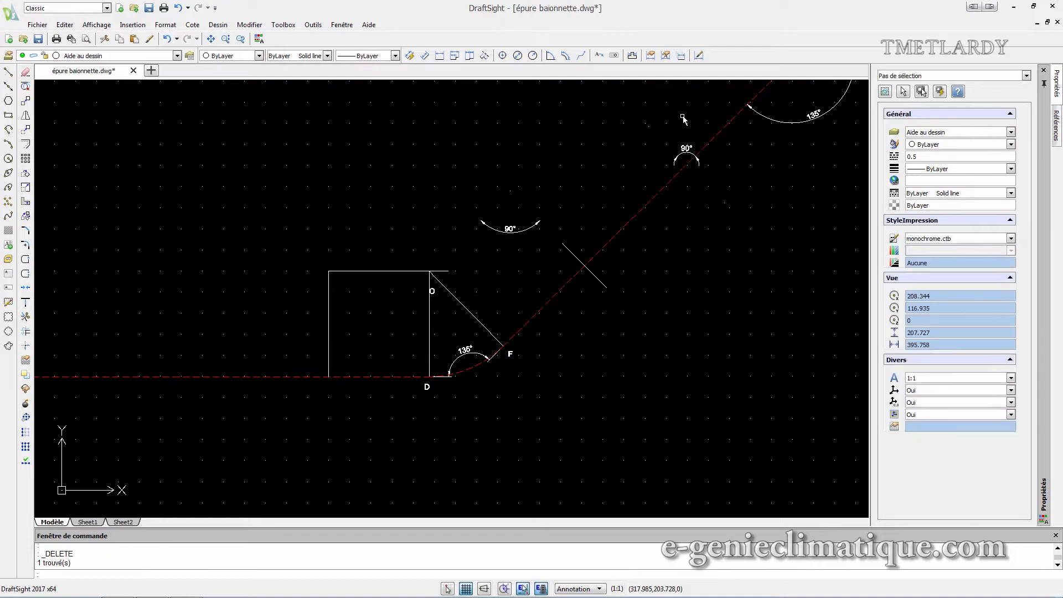
# - Delete the horizontal construction line through O and the vertical construction line that joins its end to the red axis
pyautogui.scroll(2, 683, 117)
pyautogui.scroll(-4, 684, 117)
pyautogui.moveTo(628, 221); pyautogui.dragTo(507, 299, button='middle')
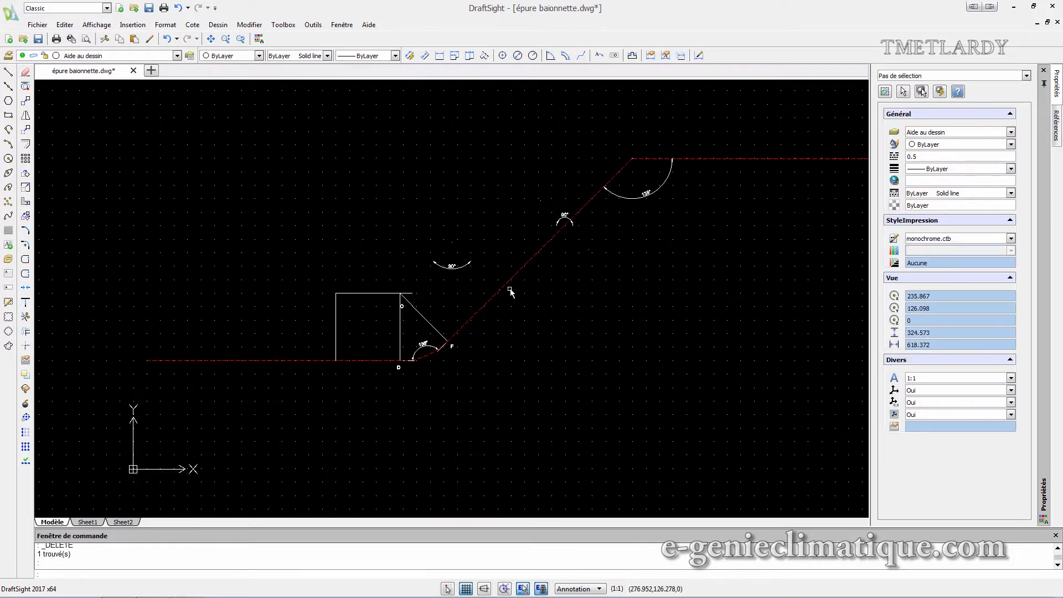
pyautogui.click(357, 293)
pyautogui.press('Delete')
pyautogui.click(336, 318)
pyautogui.press('Delete')
# - Make TUBE the current drawing layer
pyautogui.scroll(2, 345, 346)
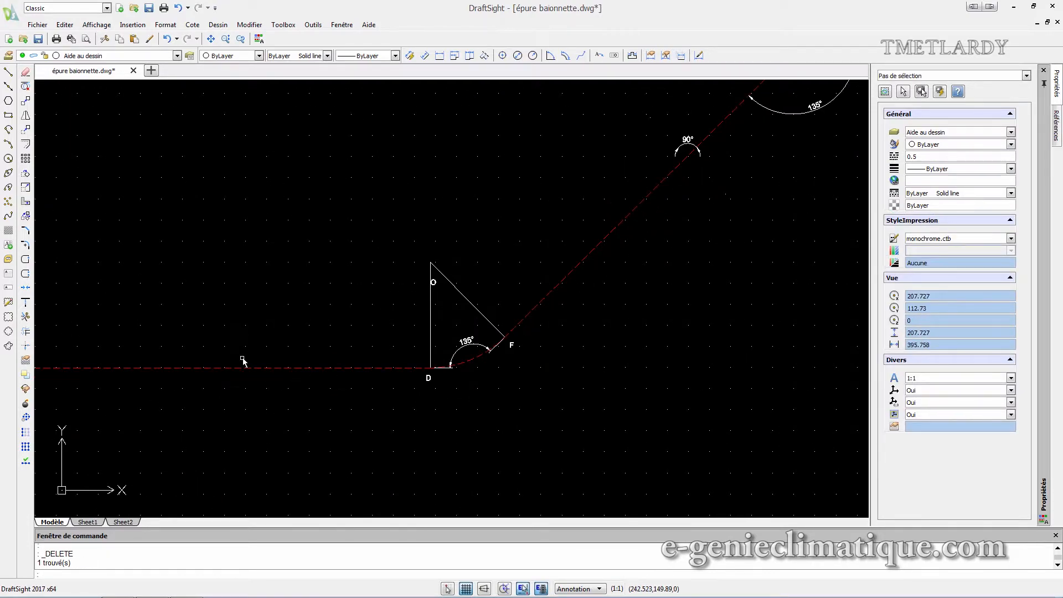
pyautogui.scroll(-1, 243, 362)
pyautogui.click(8, 72)
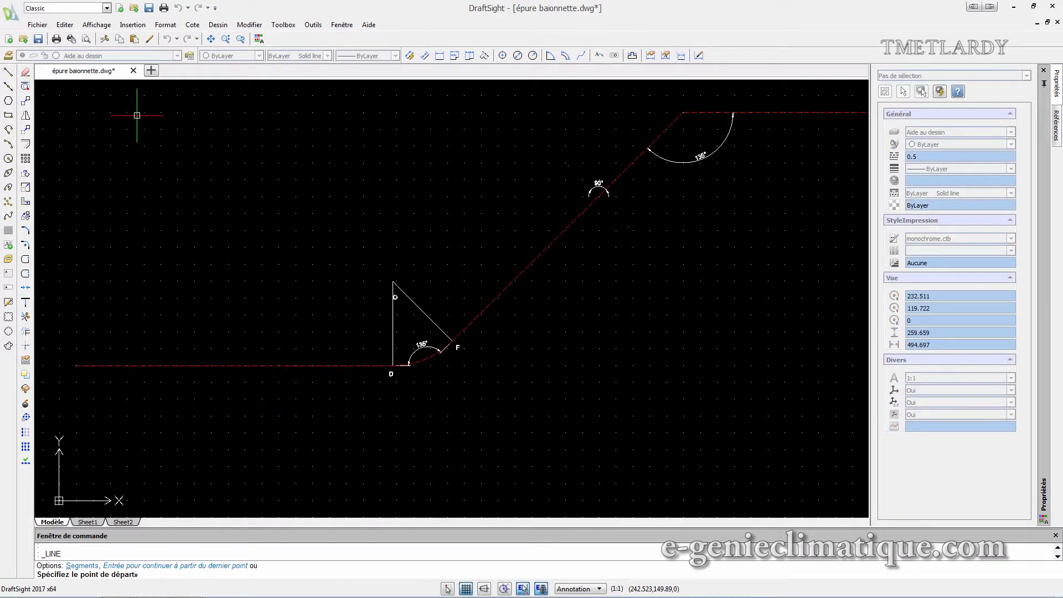
pyautogui.press('Escape')
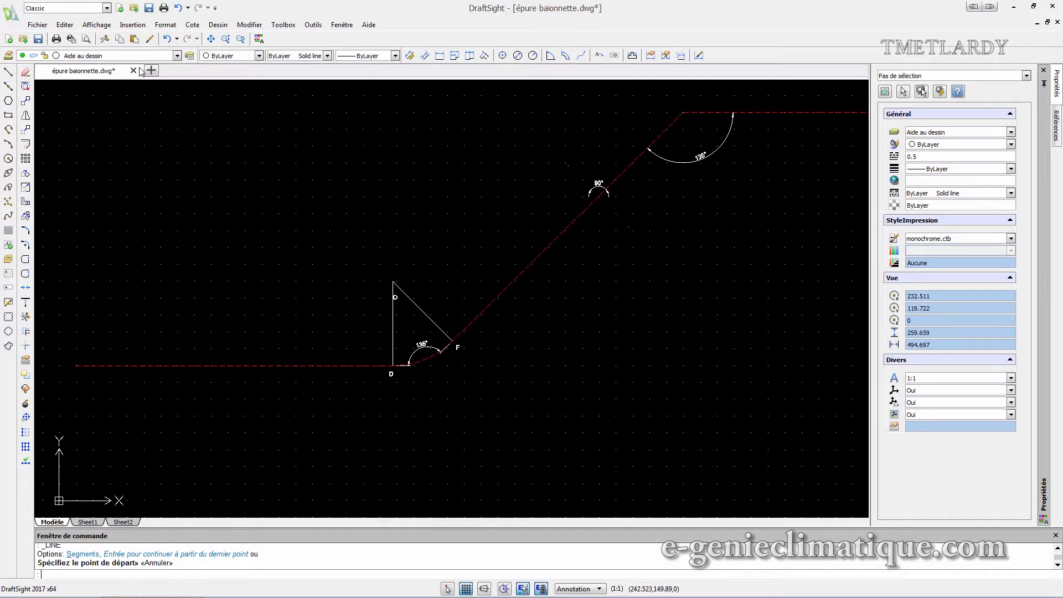
pyautogui.click(177, 56)
pyautogui.click(74, 121)
# - Draw a line 10.5 up from the horizontal red axis before D, continuing horizontally until it meets line OD
pyautogui.click(8, 72)
pyautogui.scroll(2, 296, 366)
pyautogui.click(296, 366)
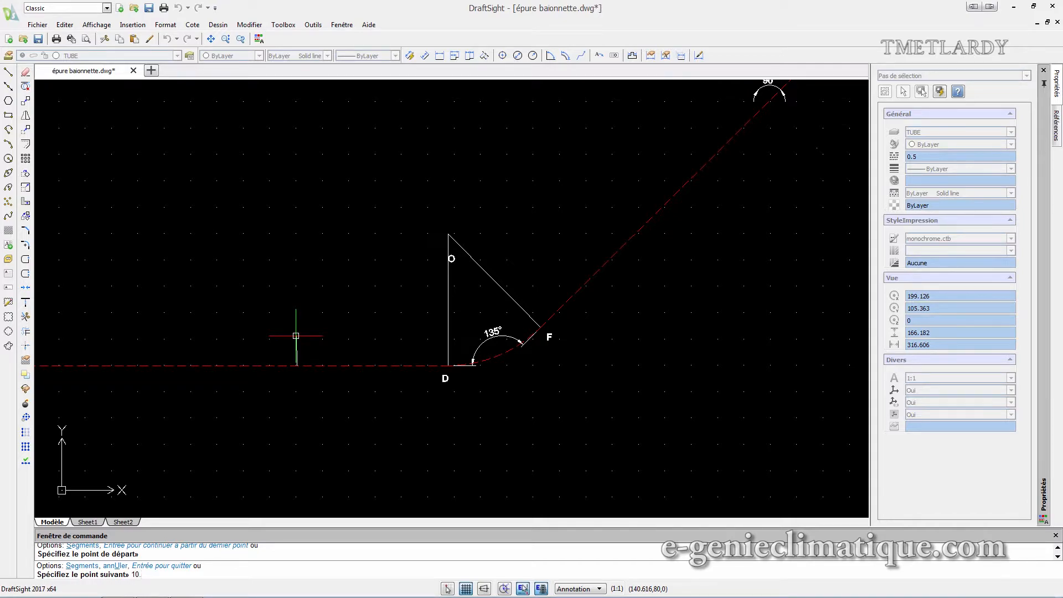
pyautogui.press('Return')
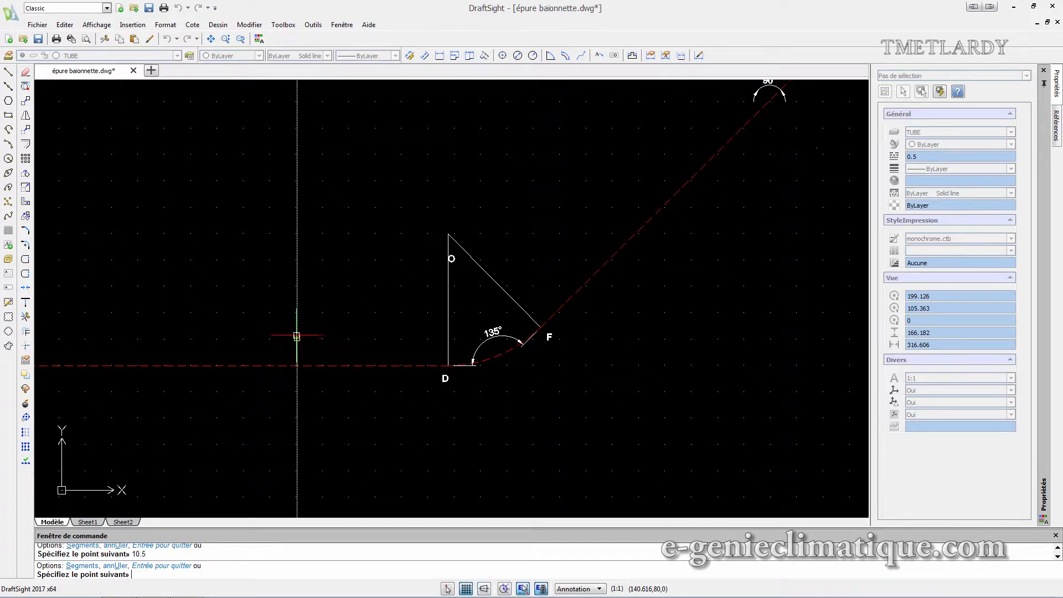
pyautogui.click(449, 343)
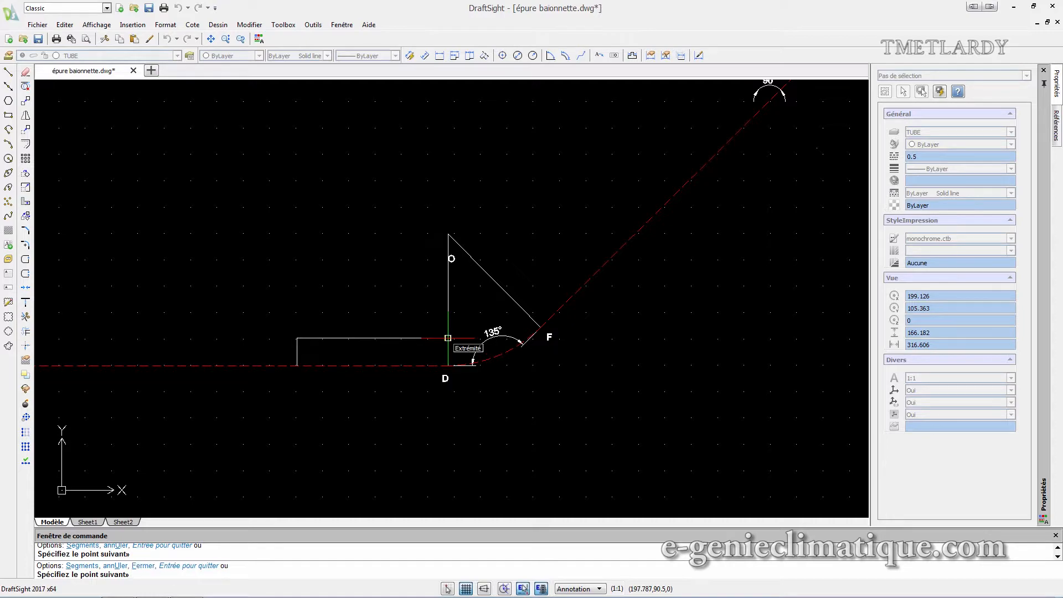
pyautogui.press('Escape')
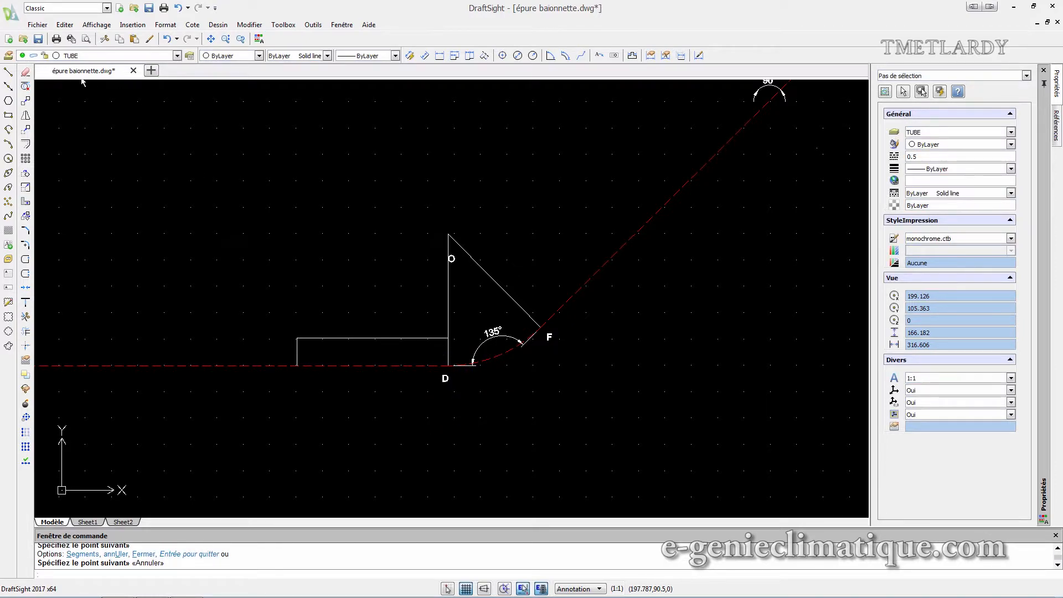
# - Draw a line 10.5 down from the foot of the pipe's end line on the horizontal red axis
pyautogui.click(9, 72)
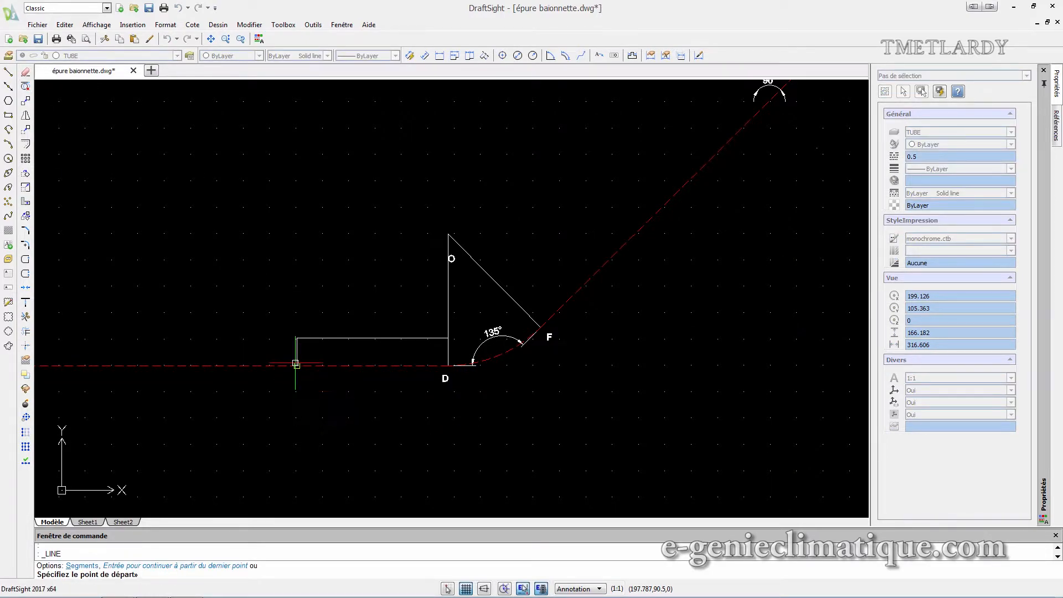
pyautogui.click(297, 366)
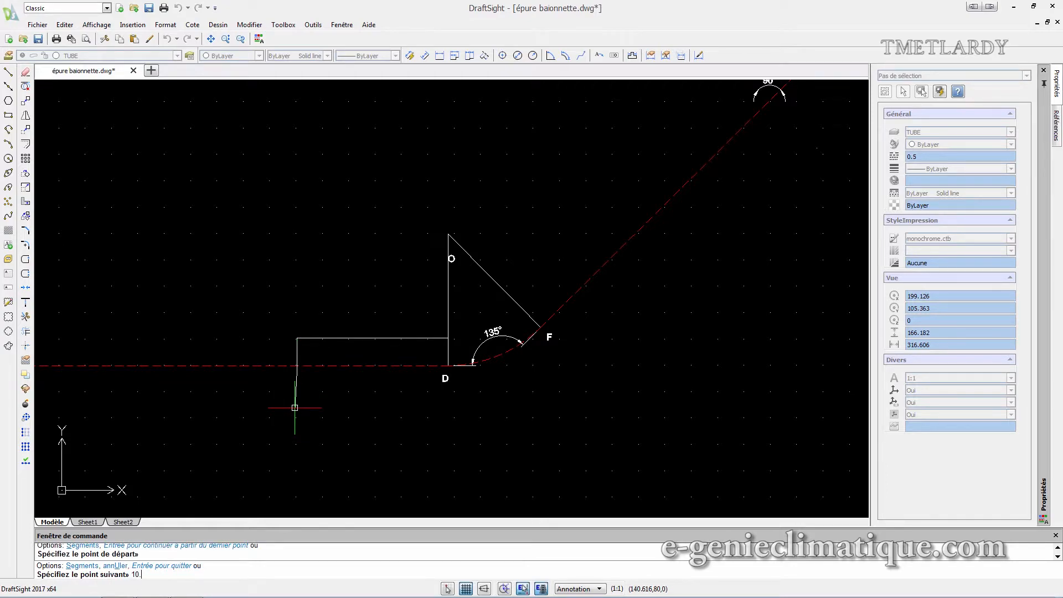
pyautogui.press('Return')
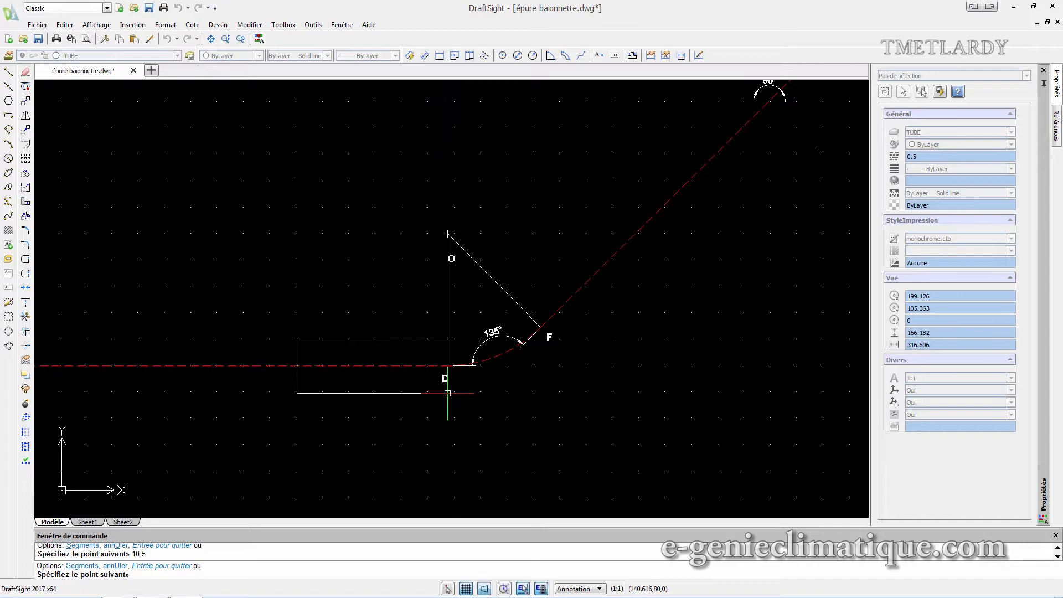
# - Finish the horizontal tube's outline by running its lower edge to below point D and closing up to the axis at D
pyautogui.click(447, 394)
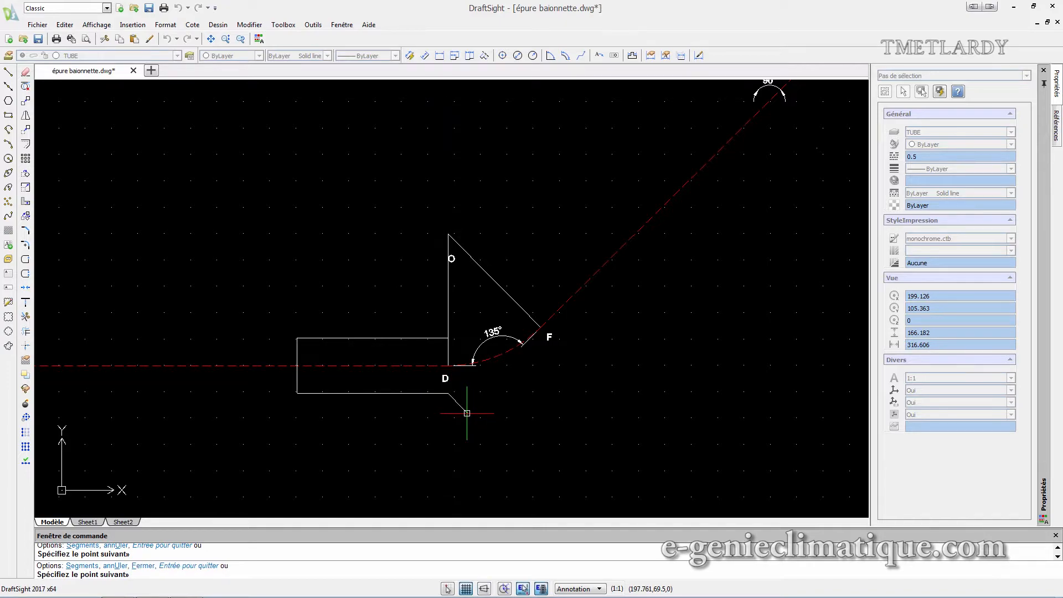
pyautogui.click(448, 366)
pyautogui.press('Escape')
# - Draw a circle of diameter 21 centred on the sloping dashed axis, a short distance above point F
pyautogui.scroll(2, 480, 392)
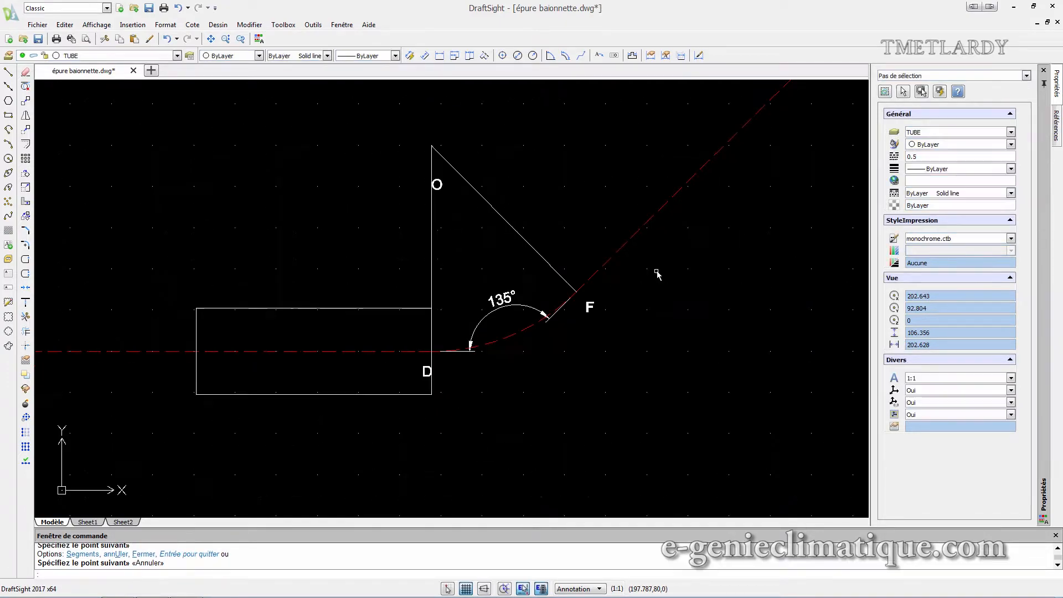
pyautogui.moveTo(643, 293); pyautogui.dragTo(463, 360, button='middle')
pyautogui.scroll(-2, 460, 310)
pyautogui.moveTo(487, 244); pyautogui.dragTo(417, 302, button='middle')
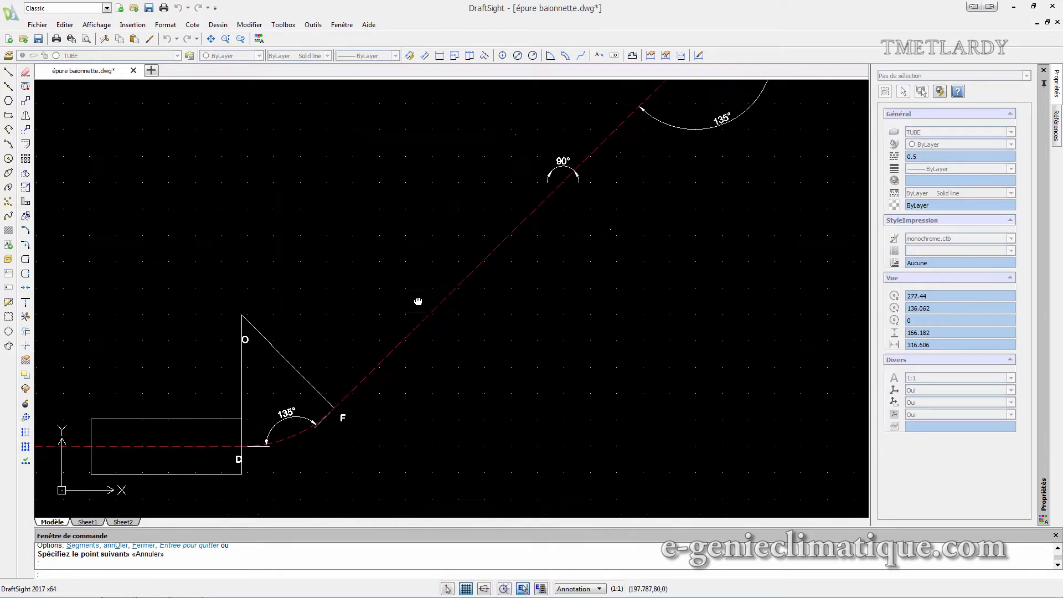
pyautogui.scroll(-1, 617, 231)
pyautogui.moveTo(641, 242); pyautogui.dragTo(563, 281, button='middle')
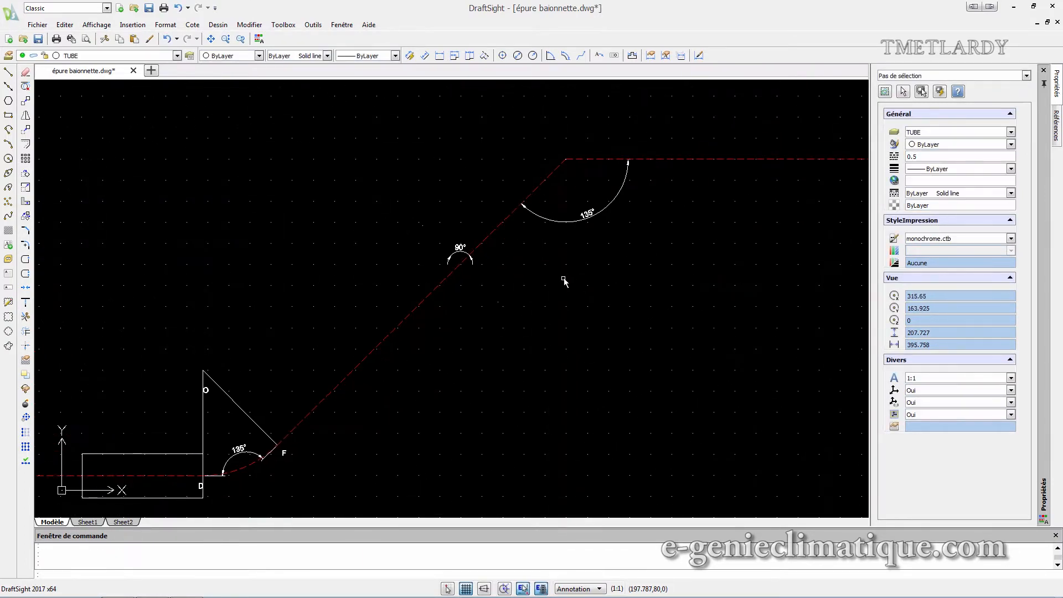
pyautogui.click(8, 72)
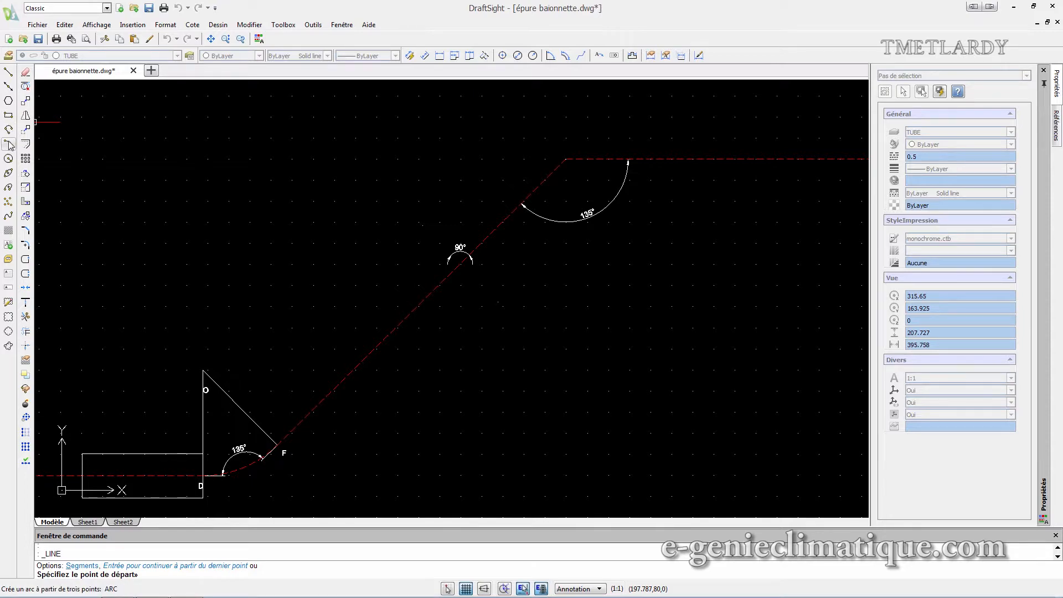
pyautogui.click(8, 159)
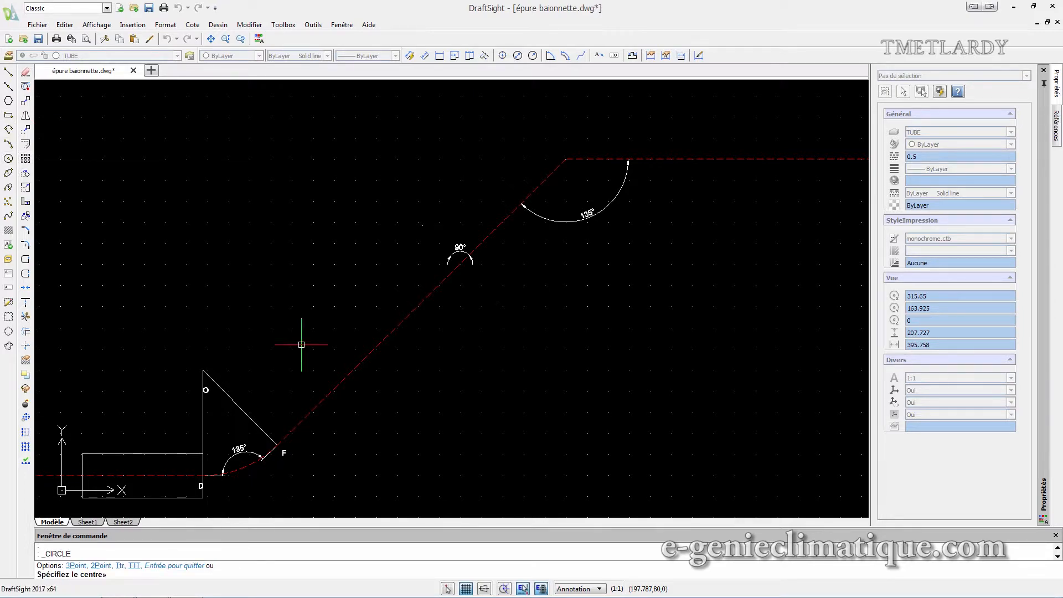
pyautogui.click(331, 392)
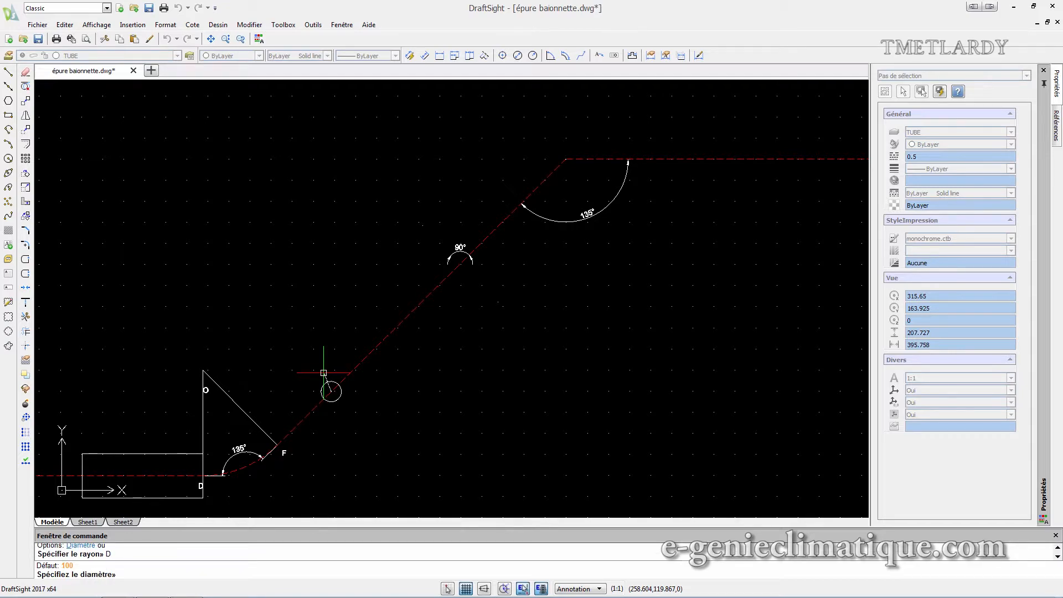
pyautogui.write('1')
pyautogui.press('Return')
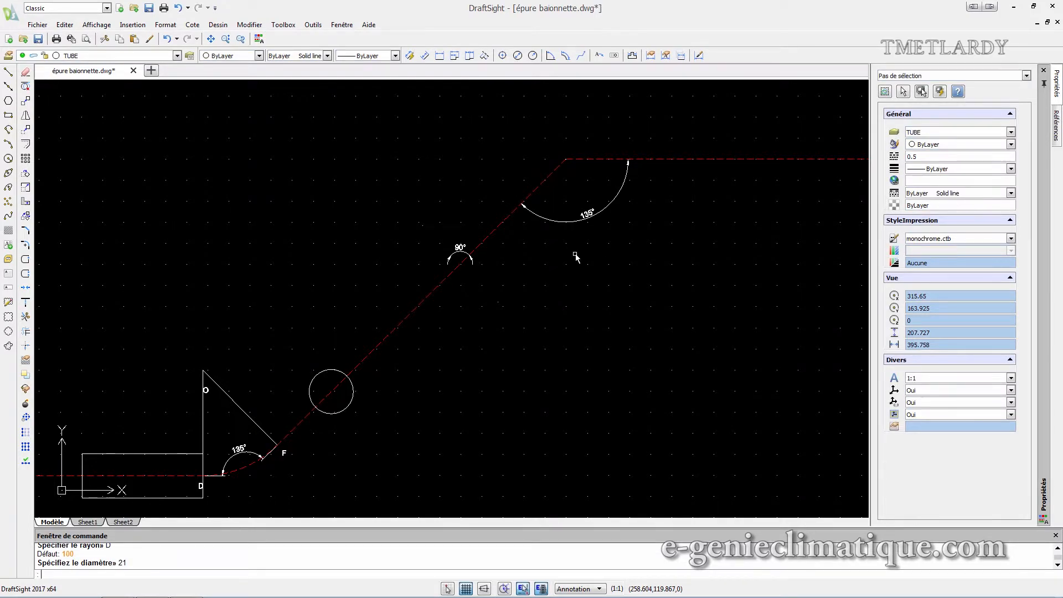
# - Draw a second circle of diameter 21 centred on the sloping axis just below the upper bend
pyautogui.click(8, 158)
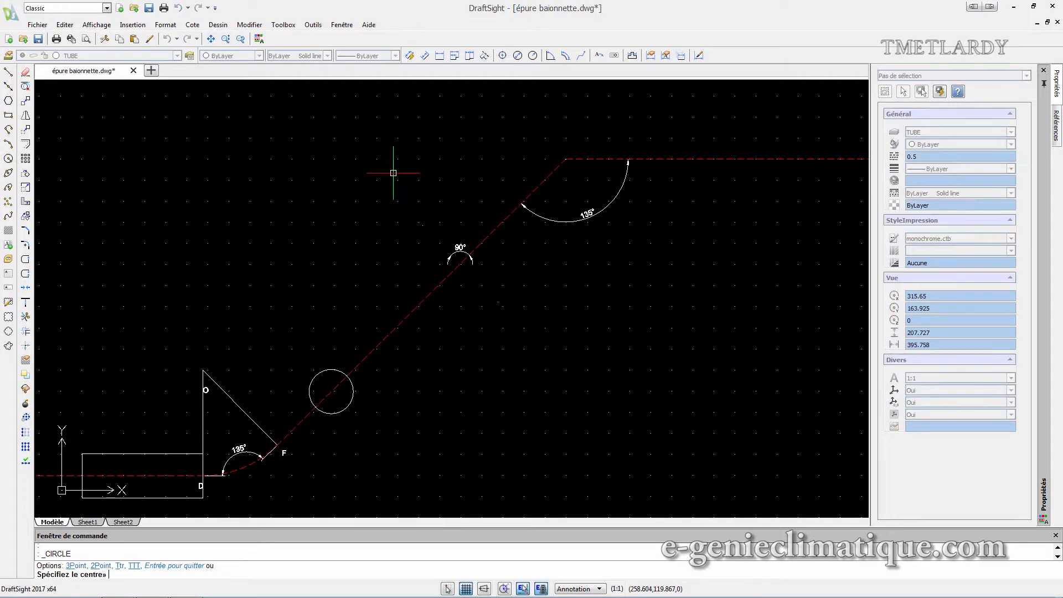
pyautogui.click(534, 191)
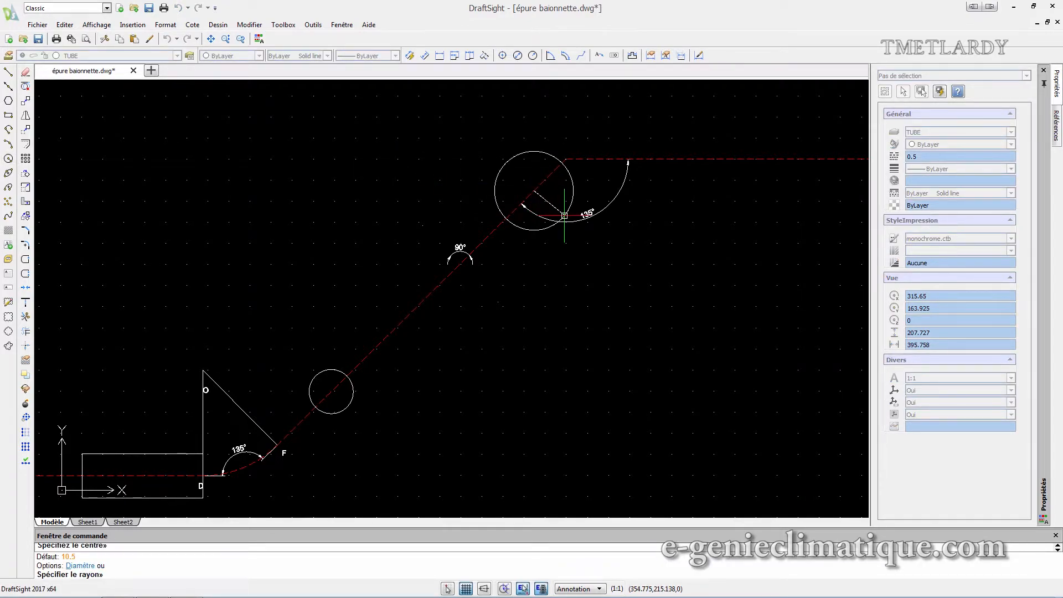
pyautogui.write('D')
pyautogui.press('Return')
pyautogui.press('Return')
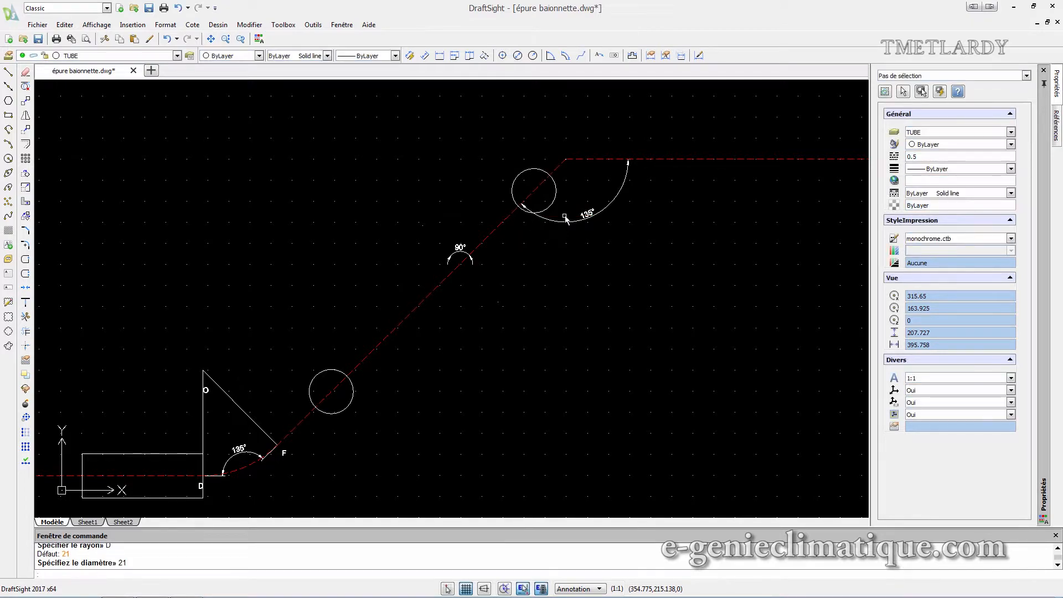
pyautogui.click(9, 72)
pyautogui.scroll(4, 321, 381)
pyautogui.scroll(-2, 316, 368)
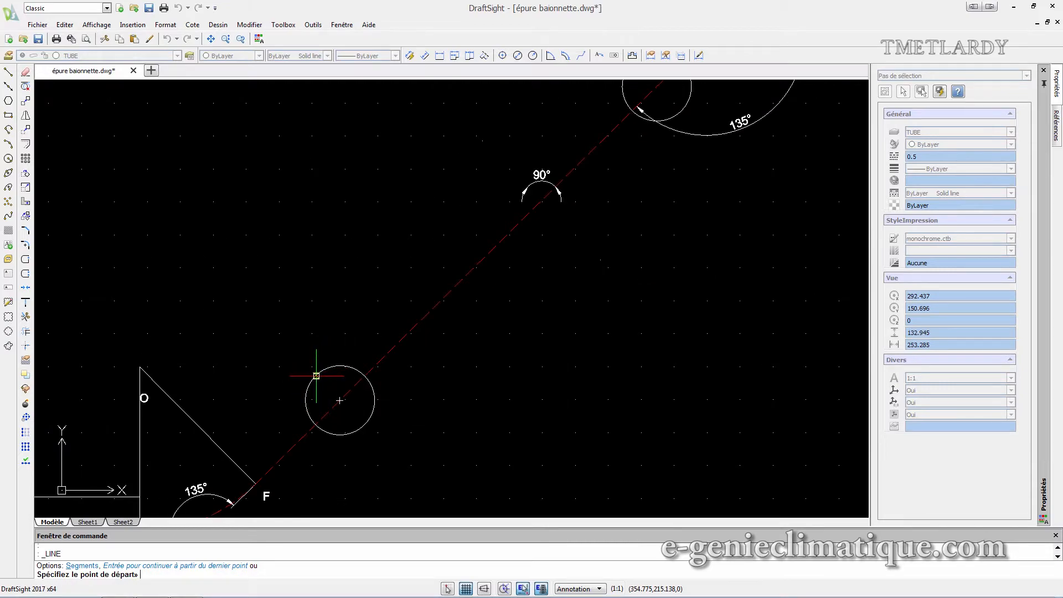
pyautogui.scroll(4, 316, 376)
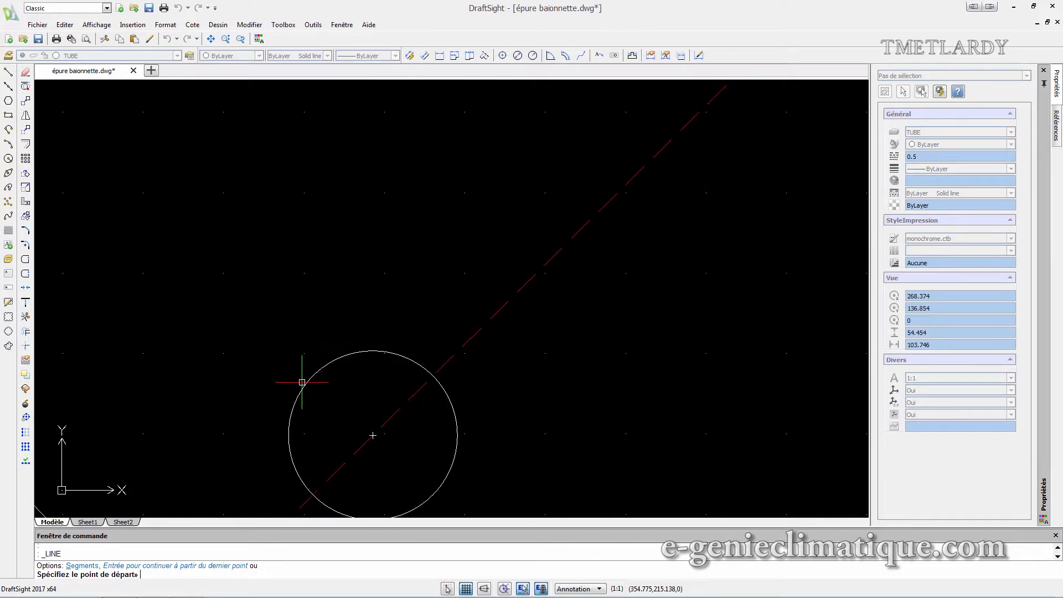
pyautogui.click(373, 436)
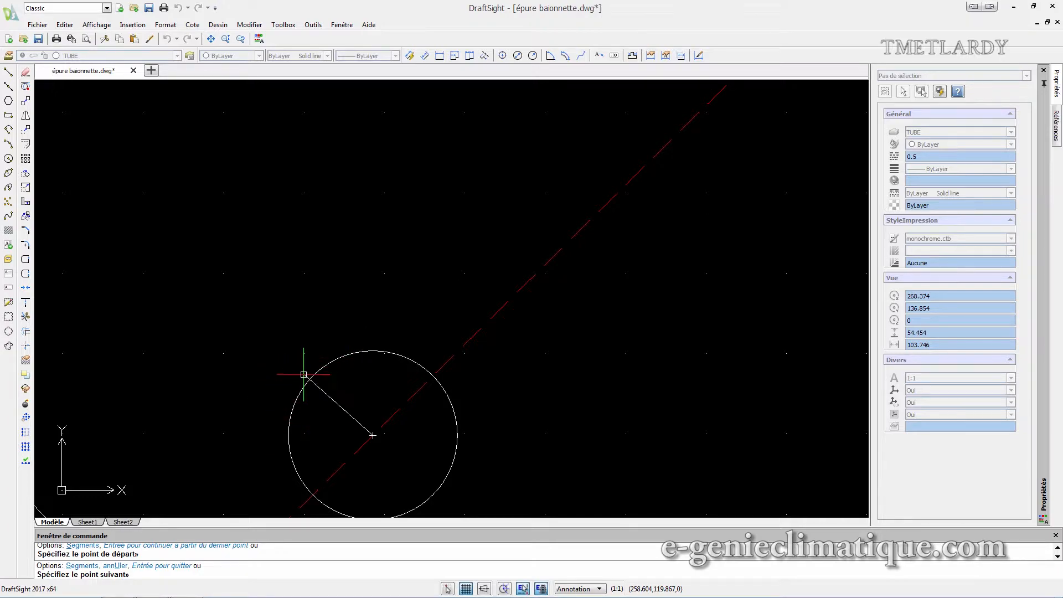
pyautogui.scroll(-8, 304, 372)
pyautogui.scroll(2, 319, 377)
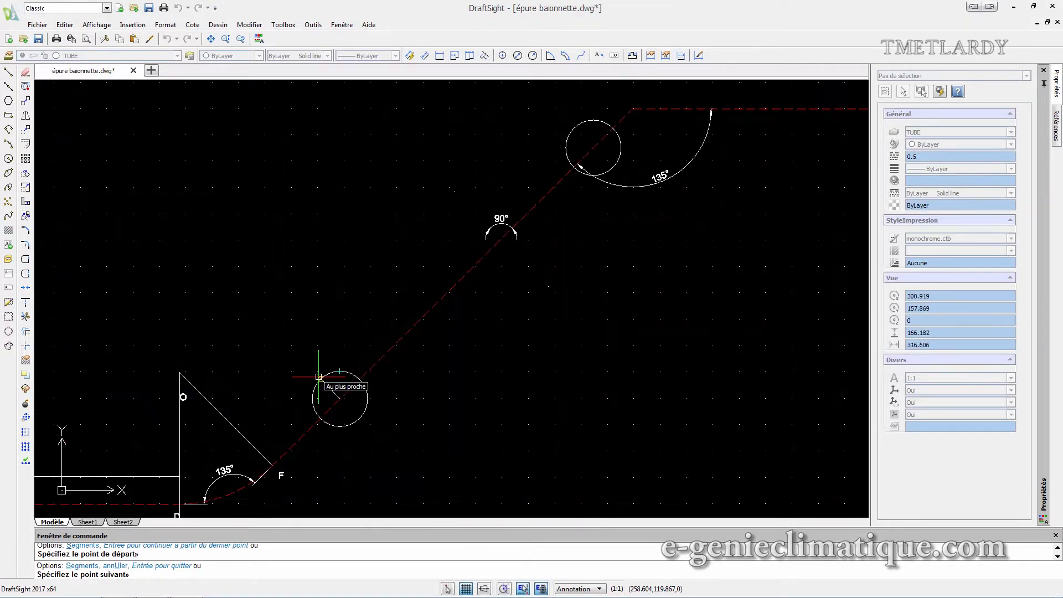
pyautogui.scroll(-2, 319, 376)
pyautogui.scroll(3, 319, 377)
pyautogui.scroll(-4, 319, 377)
pyautogui.scroll(1, 319, 377)
pyautogui.press('Escape')
pyautogui.click(319, 377)
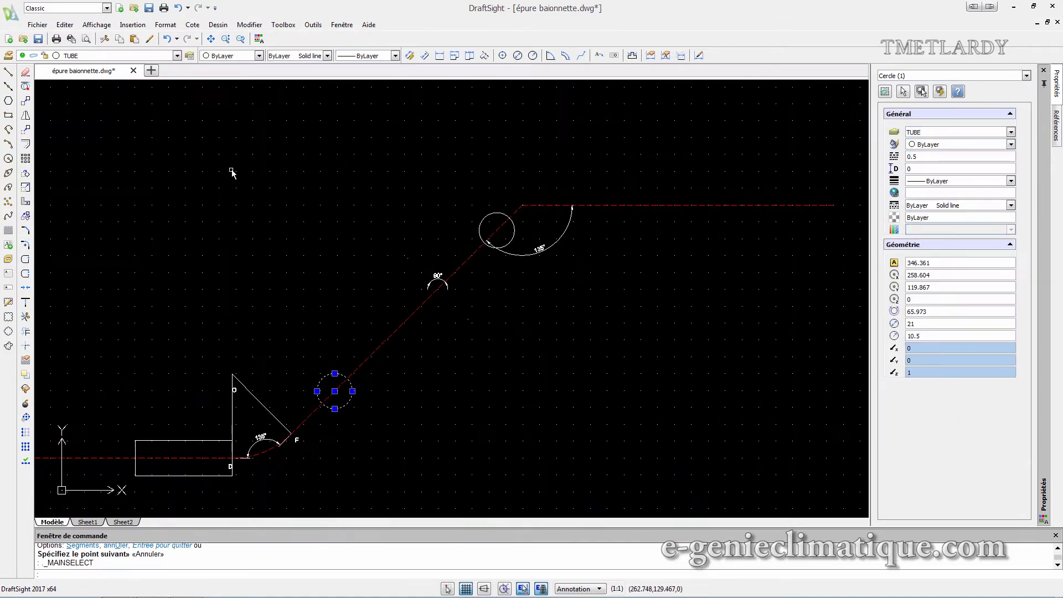
pyautogui.click(8, 72)
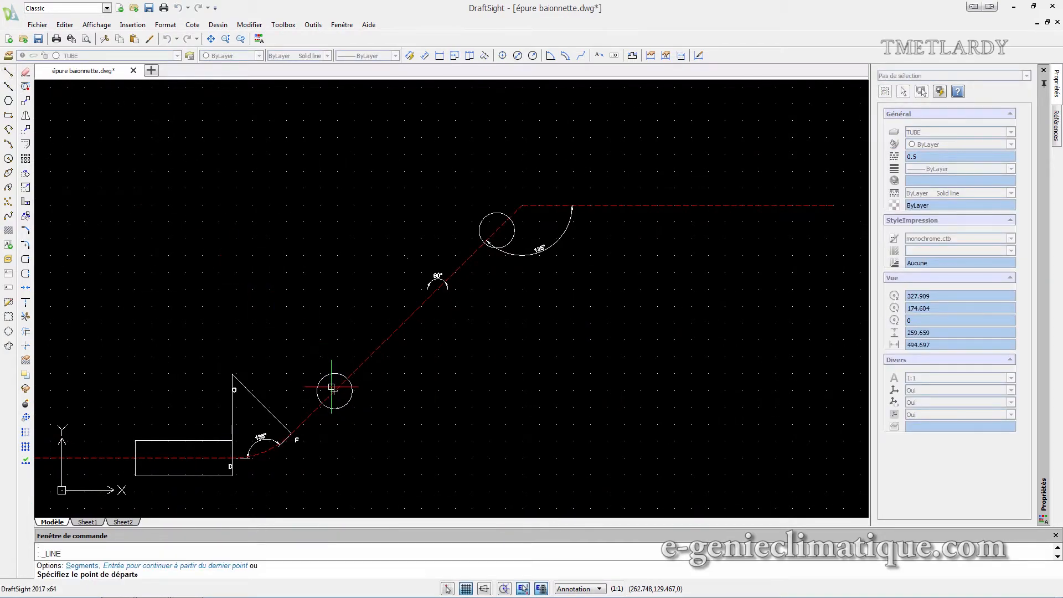
pyautogui.scroll(3, 332, 388)
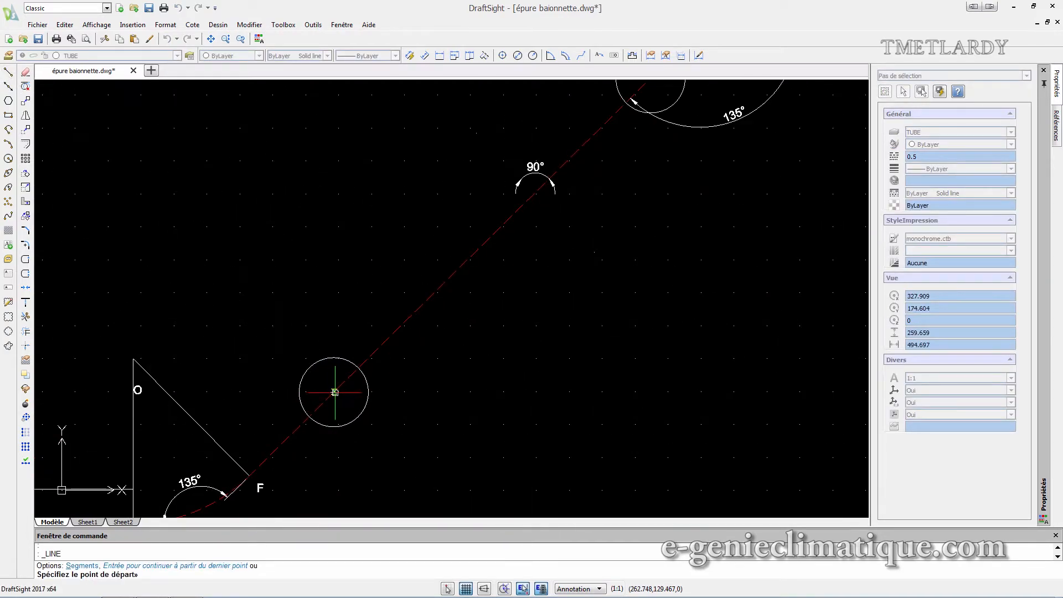
pyautogui.click(334, 393)
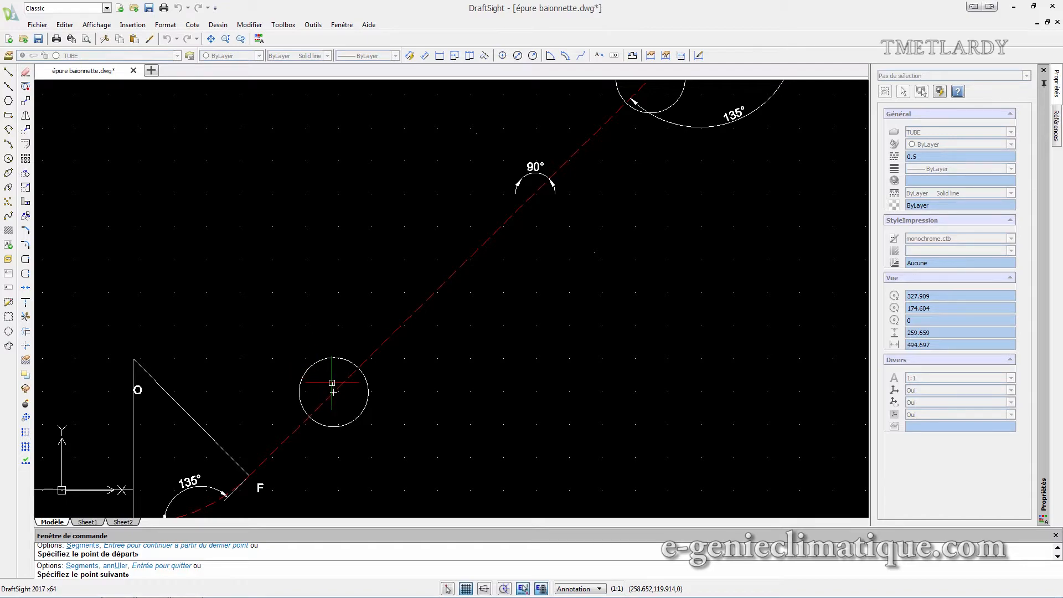
pyautogui.press('F8')
pyautogui.press('F8')
pyautogui.scroll(-2, 326, 337)
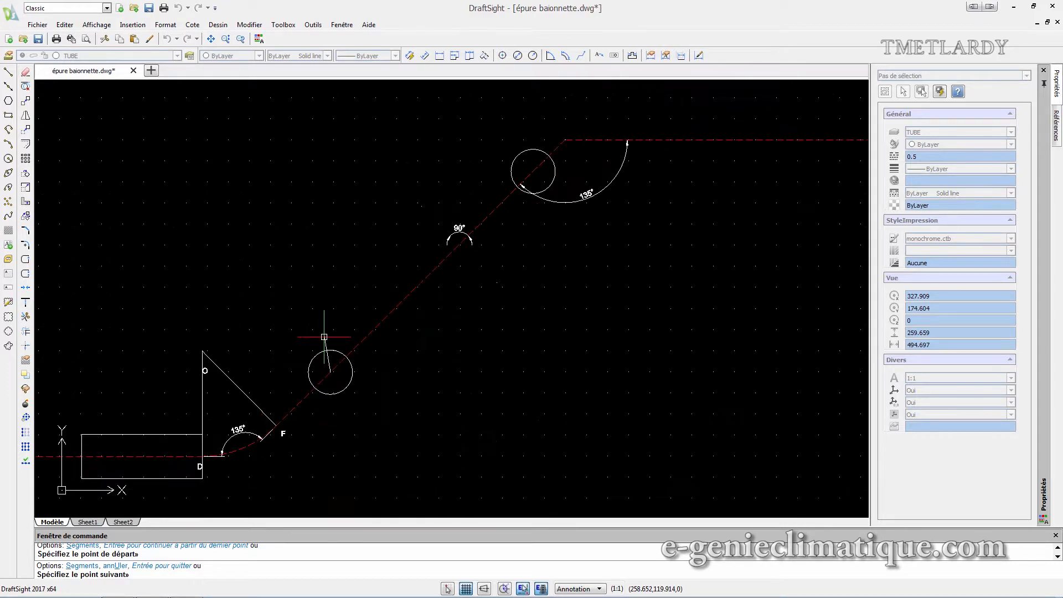
pyautogui.press('Escape')
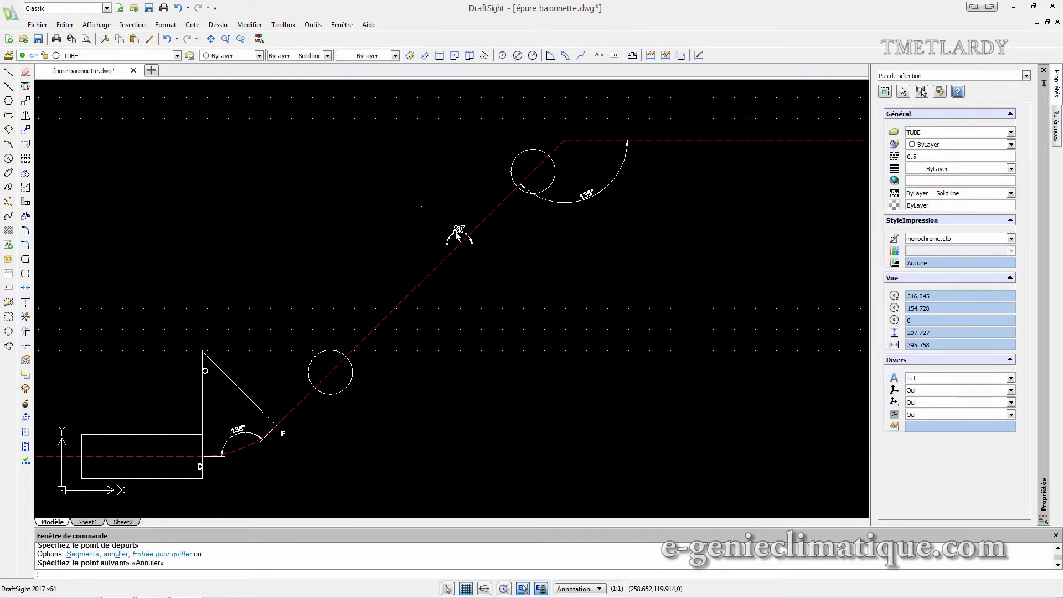
# - Delete the 90° angle dimension at the middle of the sloping axis
pyautogui.click(458, 235)
pyautogui.press('Delete')
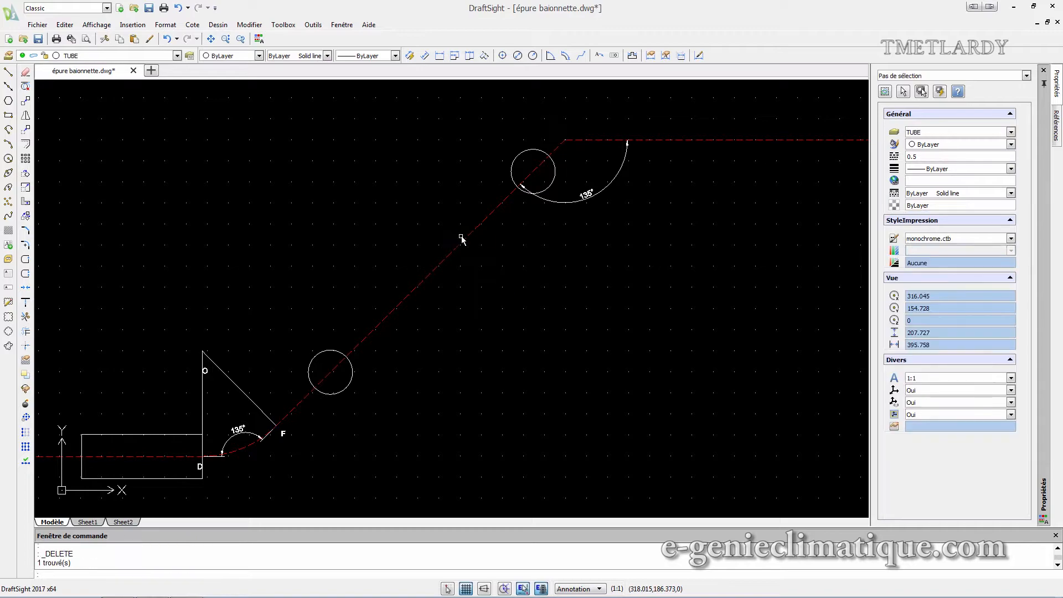
pyautogui.scroll(1, 462, 240)
pyautogui.scroll(-1, 432, 277)
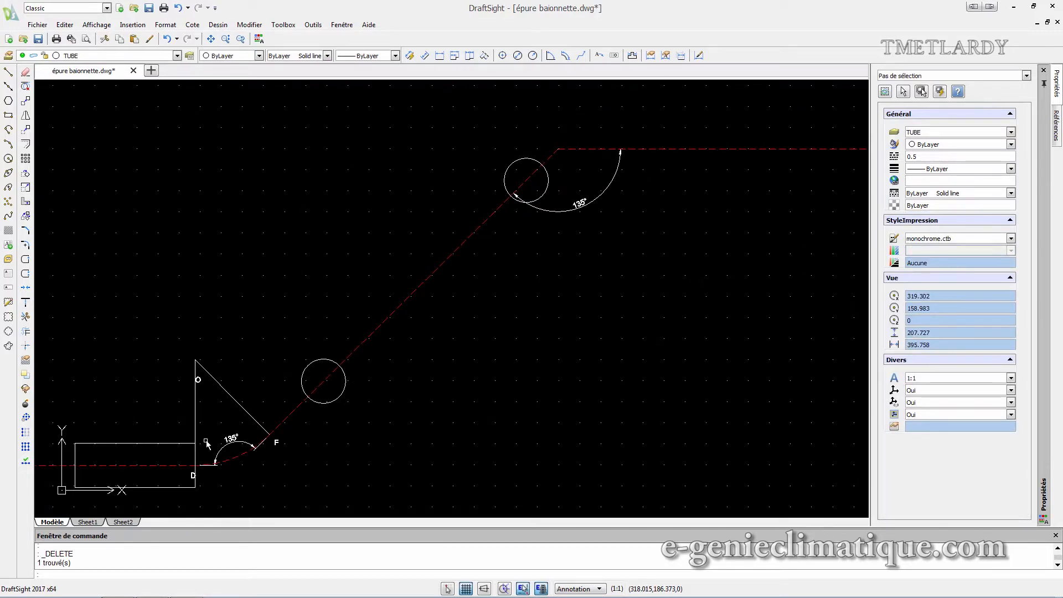
# - Add a vertical linear dimension from the horizontal tube's upper edge to centre O, placed beside line OD on the tube's side
pyautogui.scroll(-2, 258, 478)
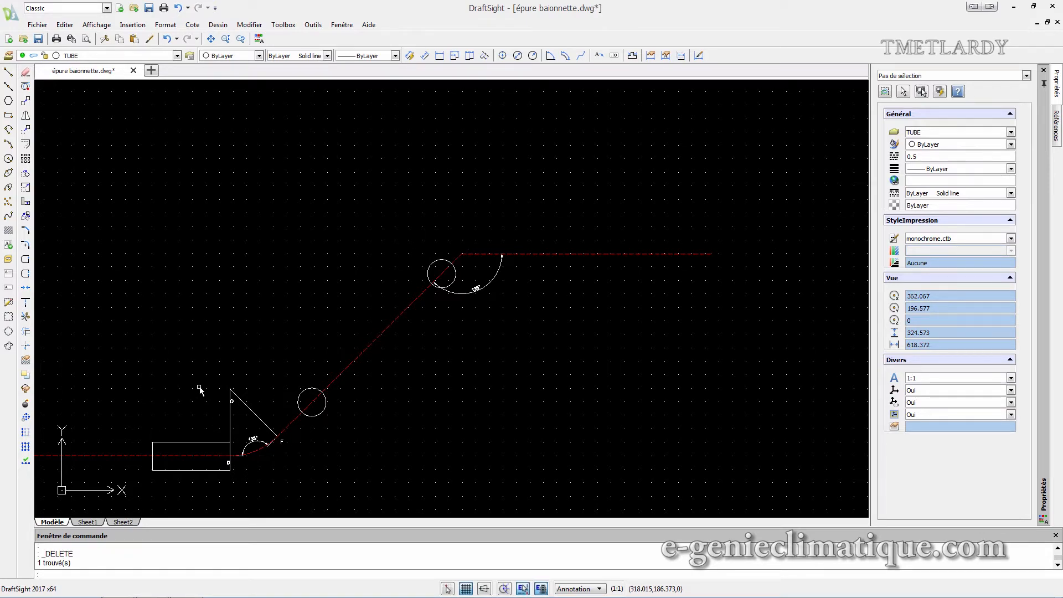
pyautogui.scroll(3, 263, 451)
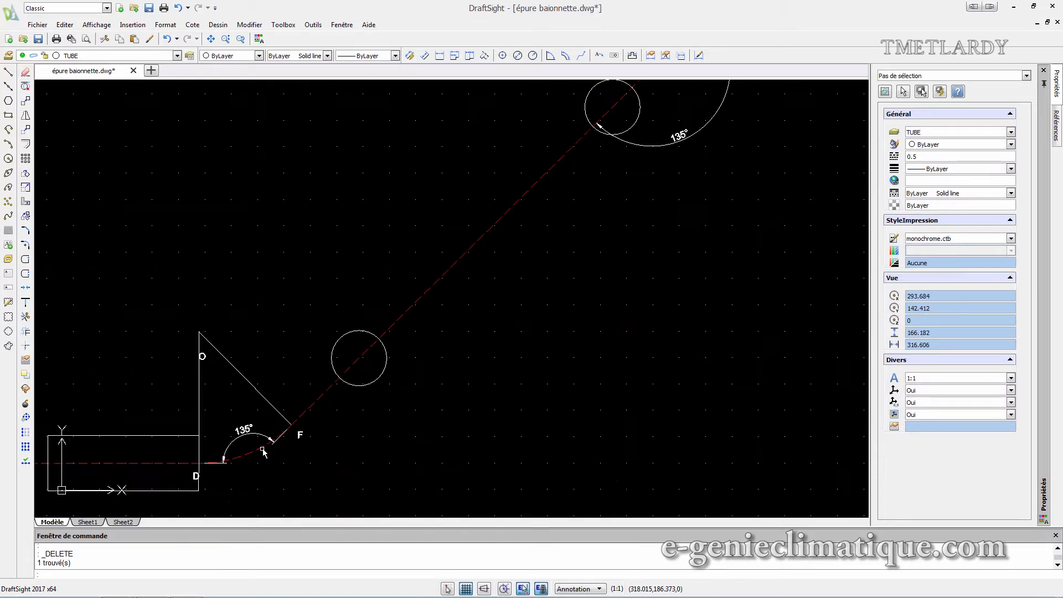
pyautogui.scroll(-1, 268, 445)
pyautogui.click(192, 24)
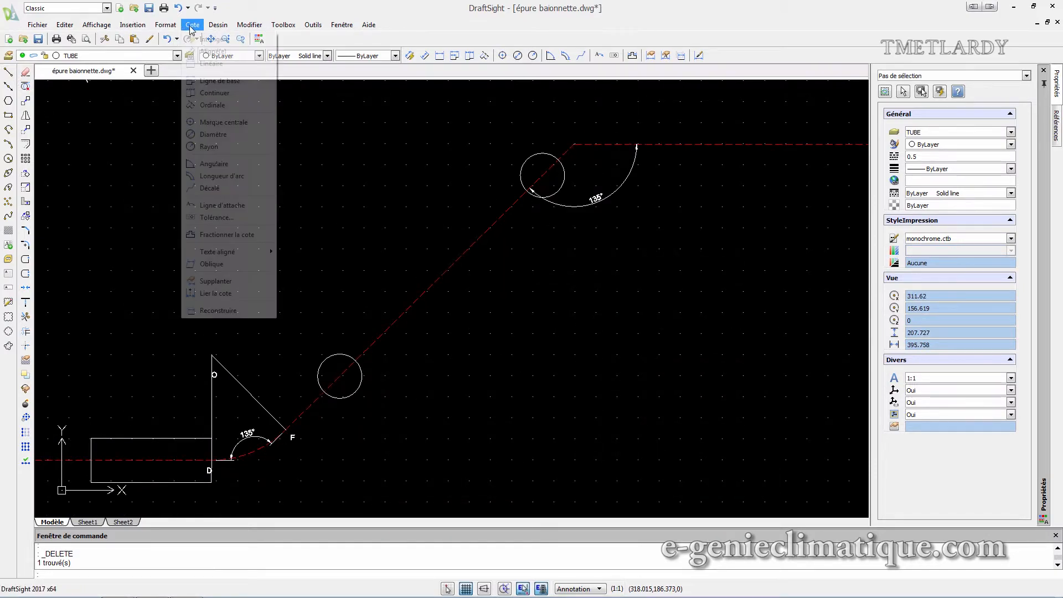
pyautogui.click(211, 64)
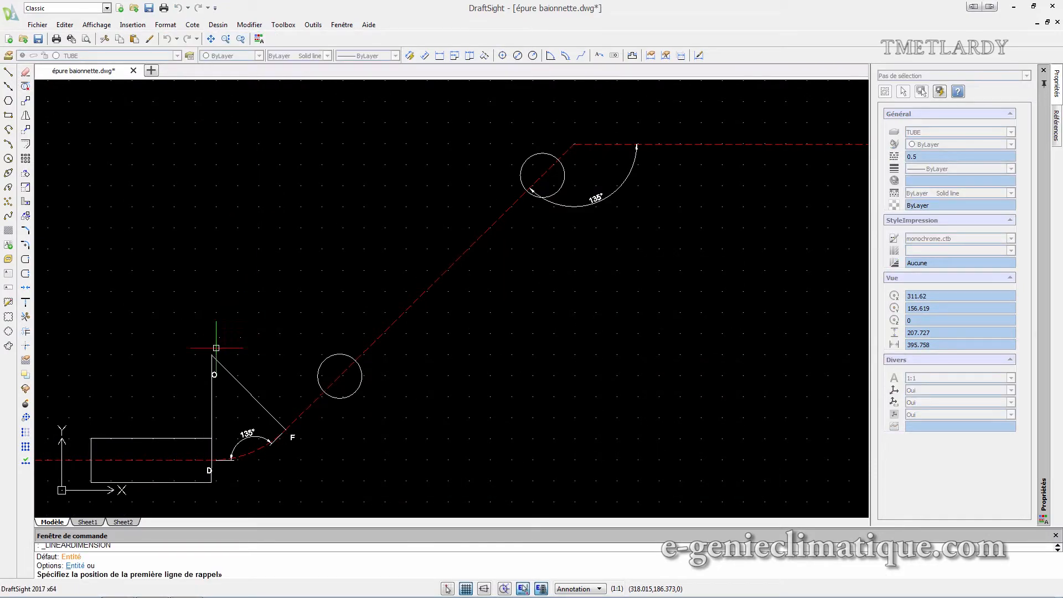
pyautogui.click(211, 438)
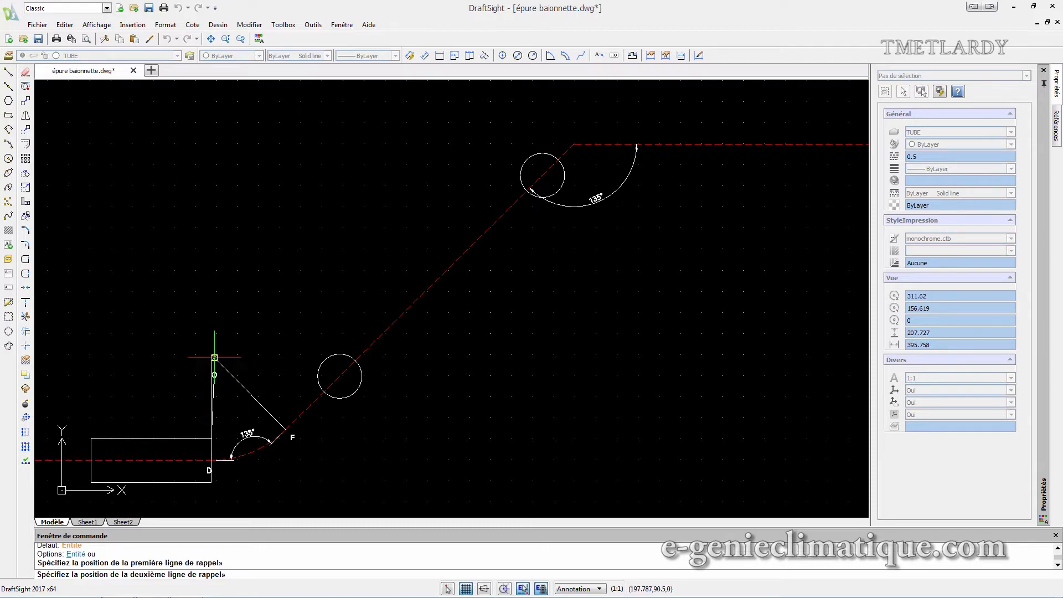
pyautogui.click(211, 355)
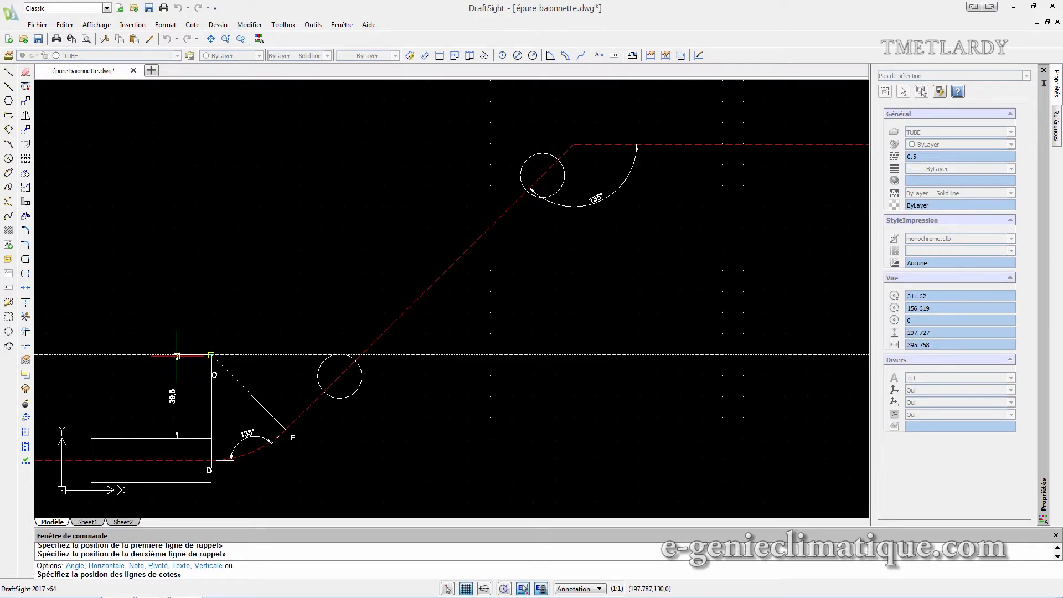
pyautogui.click(177, 356)
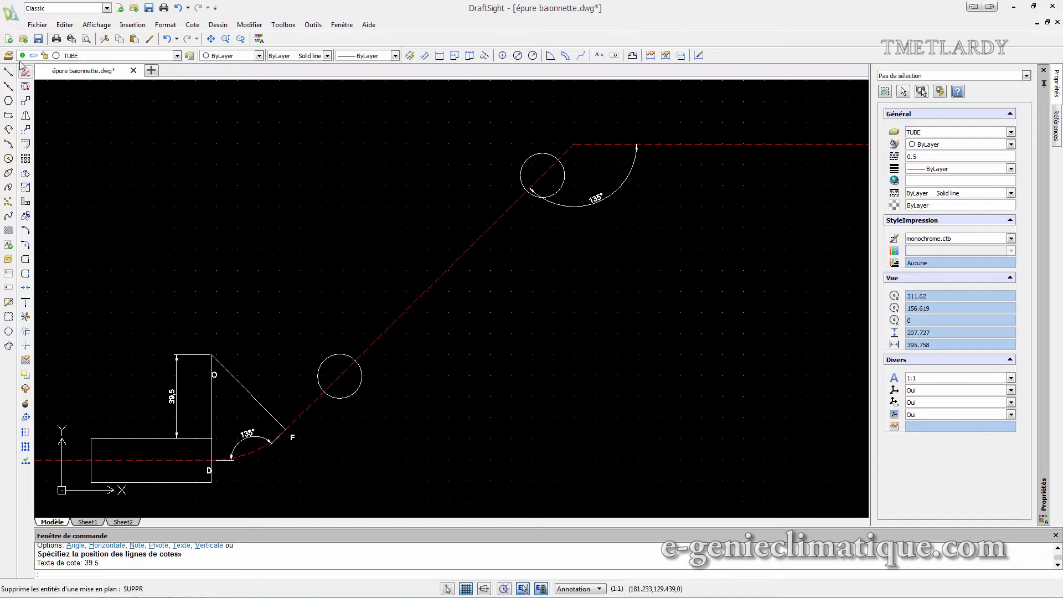
# - Draw a circle of radius 39.5 centred on point O, for the inner side of the bend
pyautogui.click(8, 159)
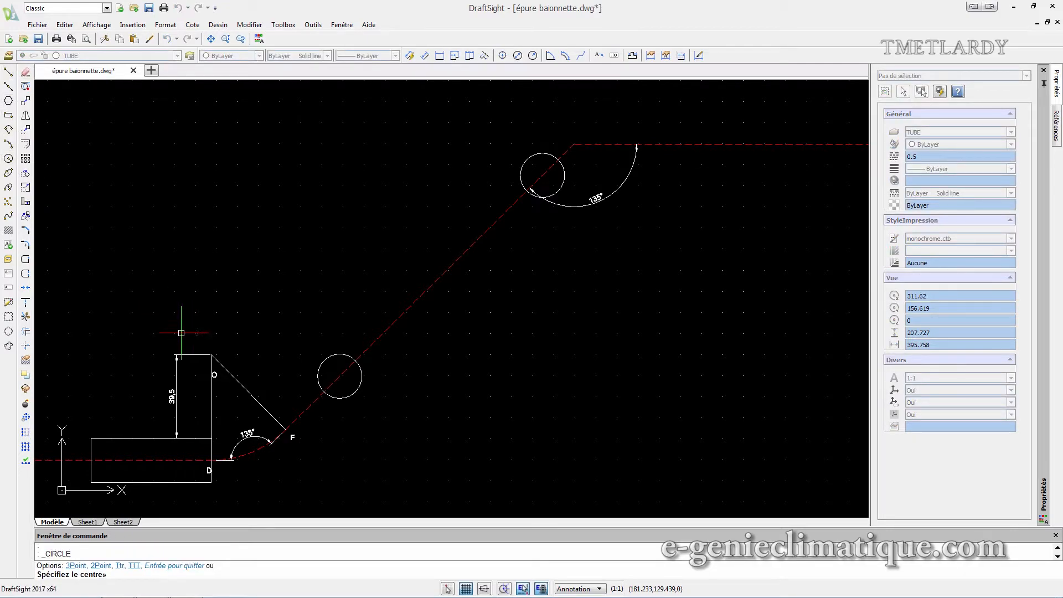
pyautogui.click(212, 355)
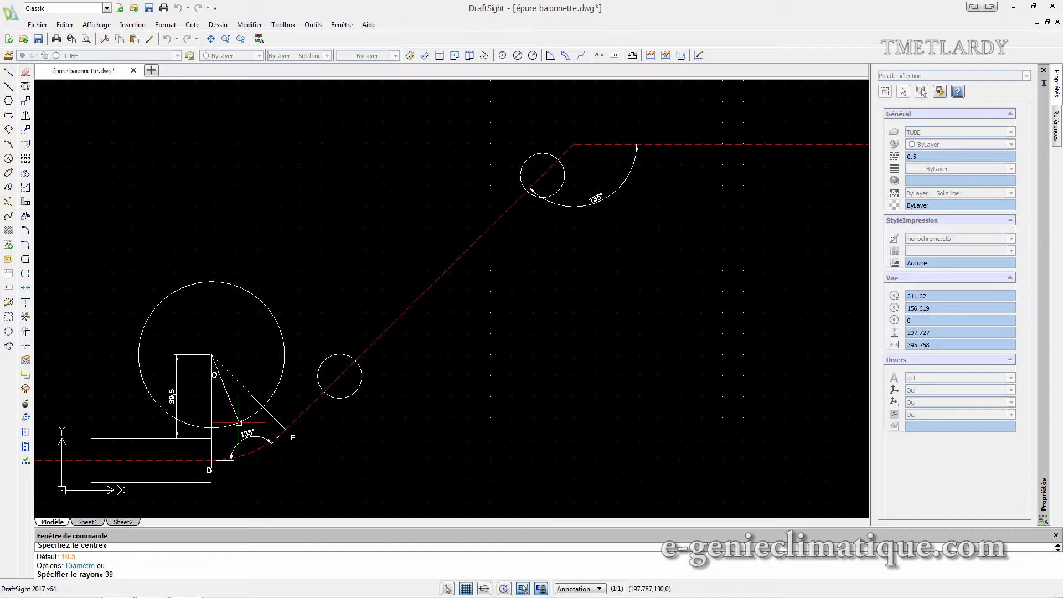
pyautogui.write('39.5')
pyautogui.press('Return')
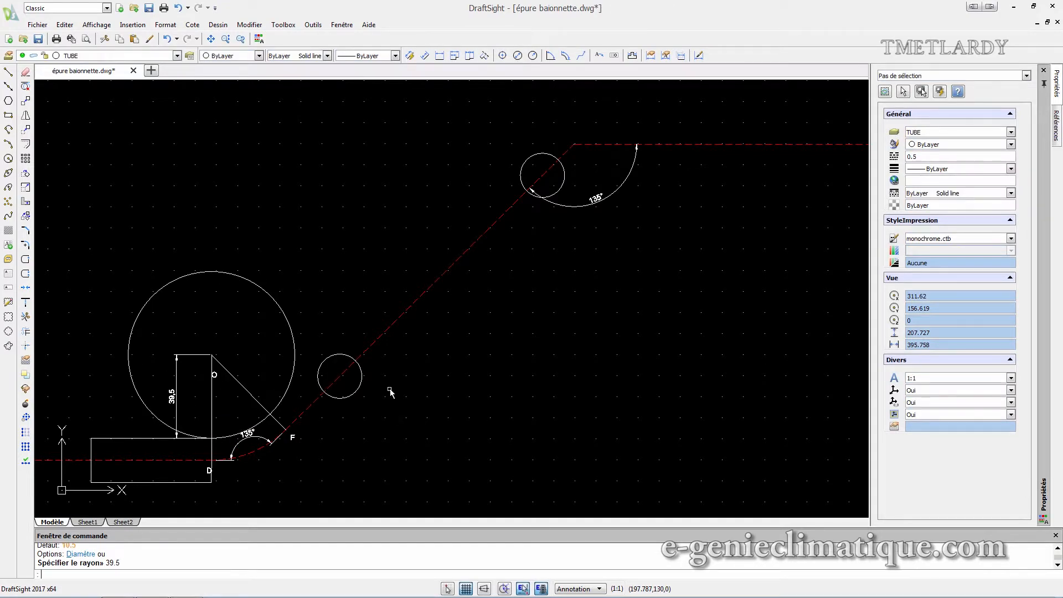
# - Add a vertical linear dimension from centre O to the horizontal tube's lower edge, placed between line OD and the existing vertical dimension
pyautogui.click(192, 25)
pyautogui.click(210, 63)
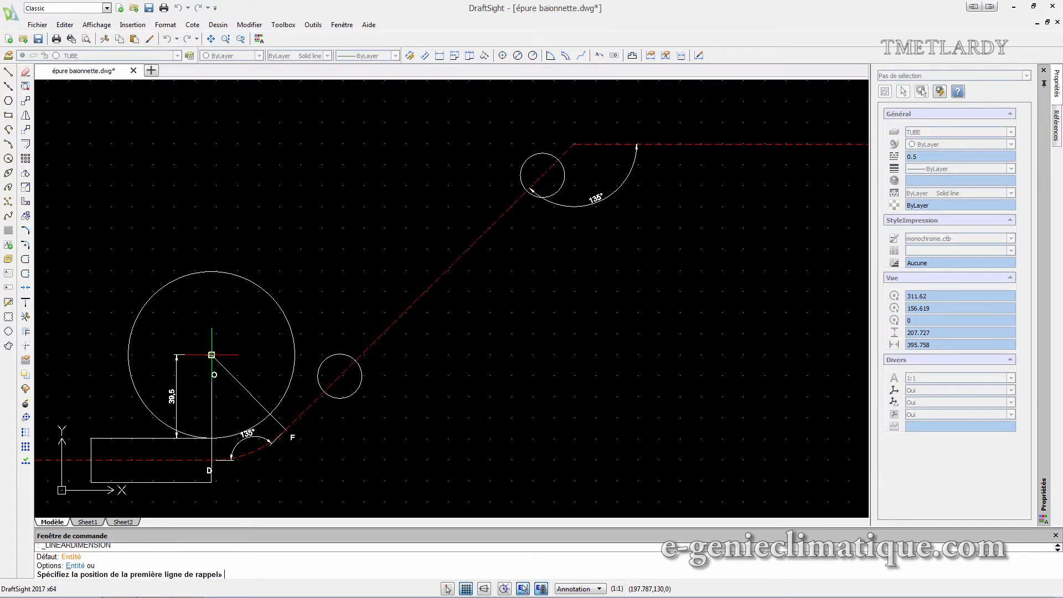
pyautogui.scroll(6, 211, 354)
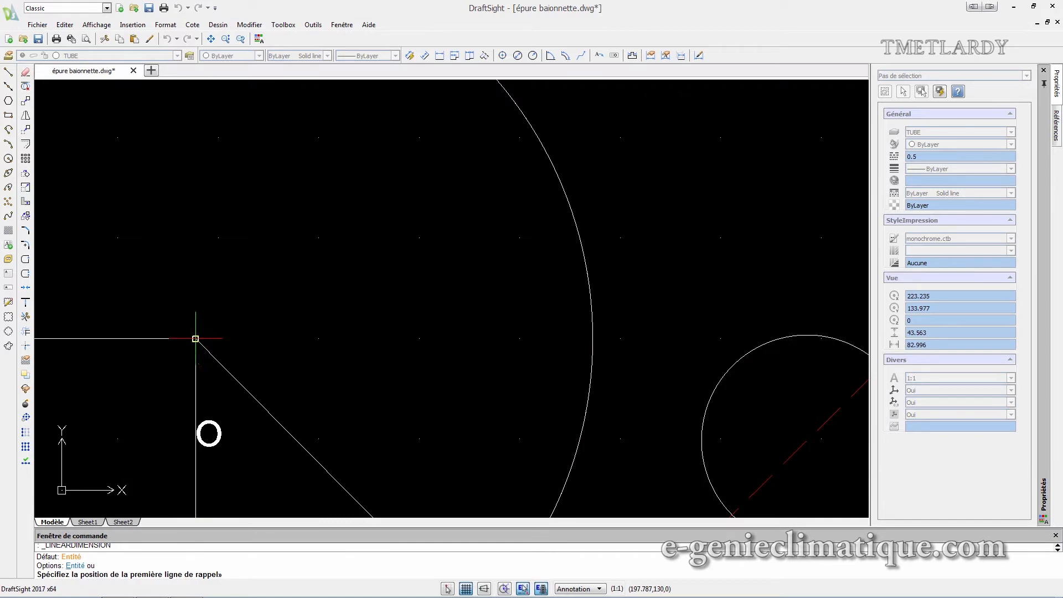
pyautogui.click(195, 339)
pyautogui.scroll(-4, 196, 338)
pyautogui.moveTo(209, 440)
pyautogui.mouseDown(button='middle')
pyautogui.moveTo(254, 361)
pyautogui.moveTo(274, 236)
pyautogui.mouseUp(button='middle')
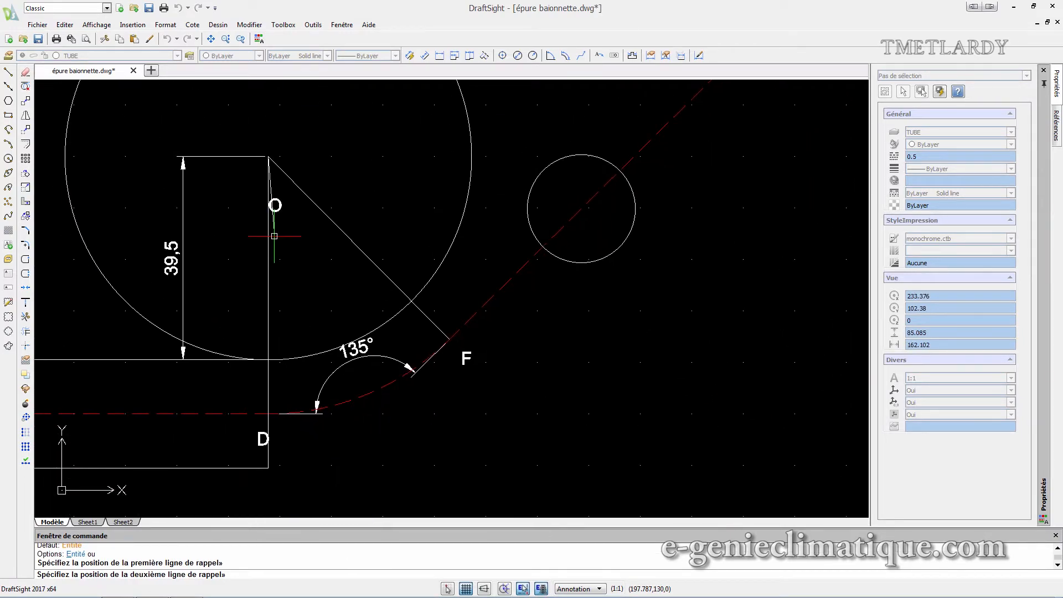
pyautogui.click(268, 468)
pyautogui.click(219, 438)
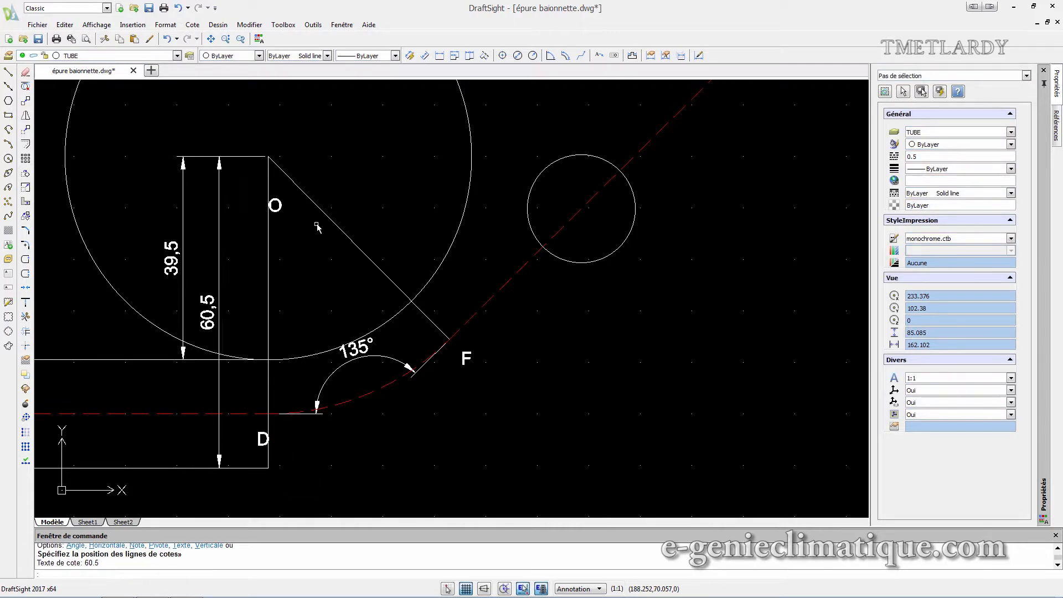
# - Draw a circle of radius 60.5 centred on point O for the outer side of the bend
pyautogui.scroll(-3, 344, 336)
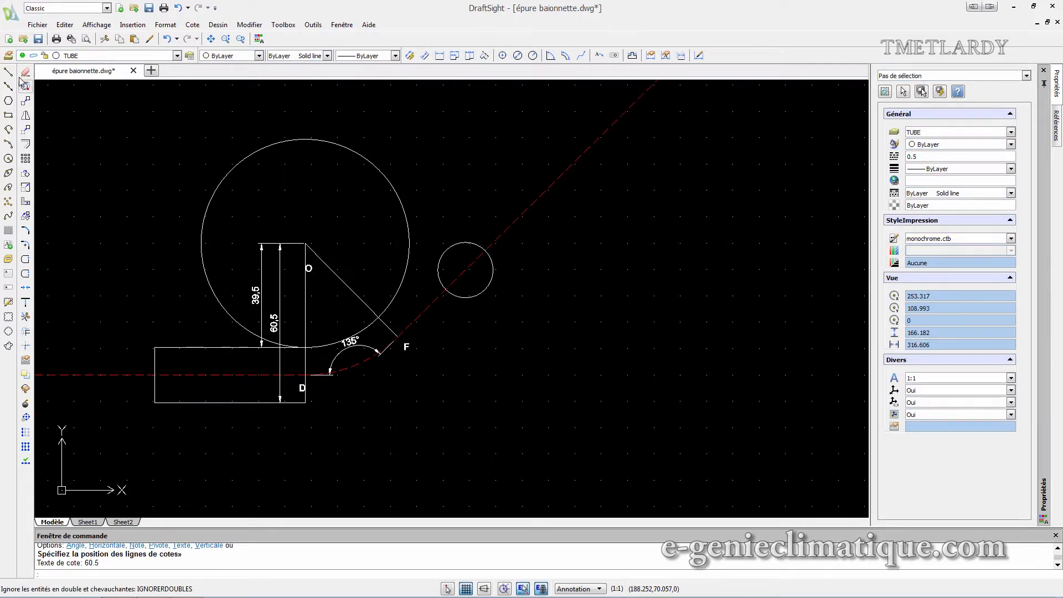
pyautogui.click(8, 159)
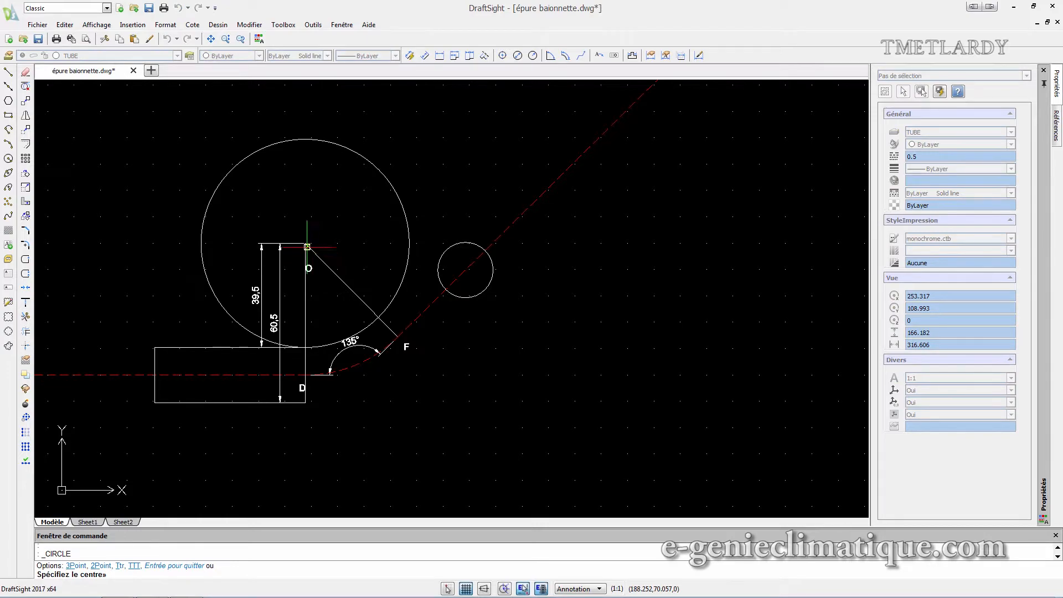
pyautogui.scroll(1, 306, 243)
pyautogui.click(306, 243)
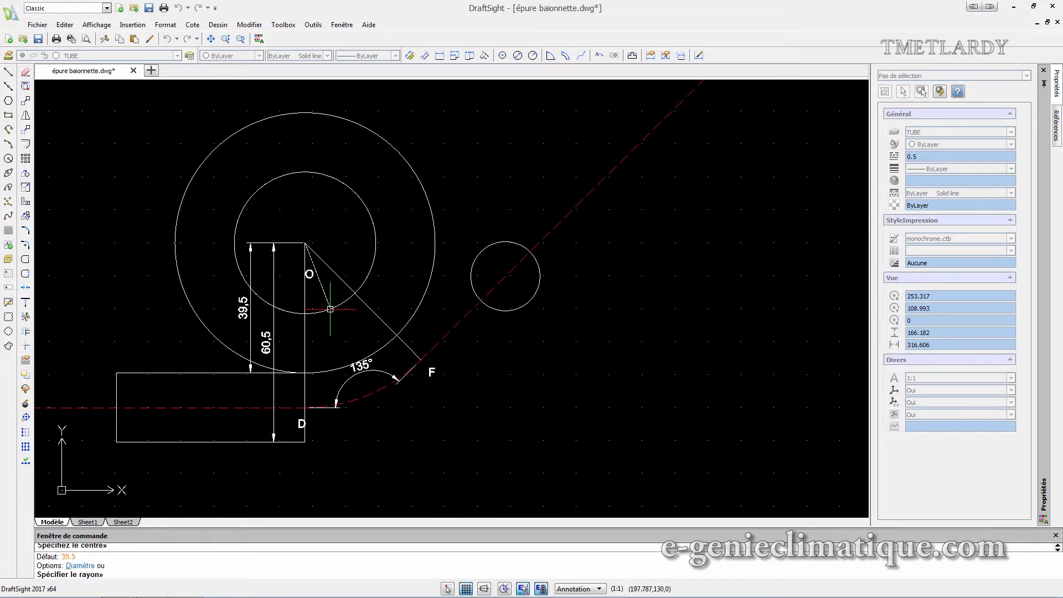
pyautogui.press('Return')
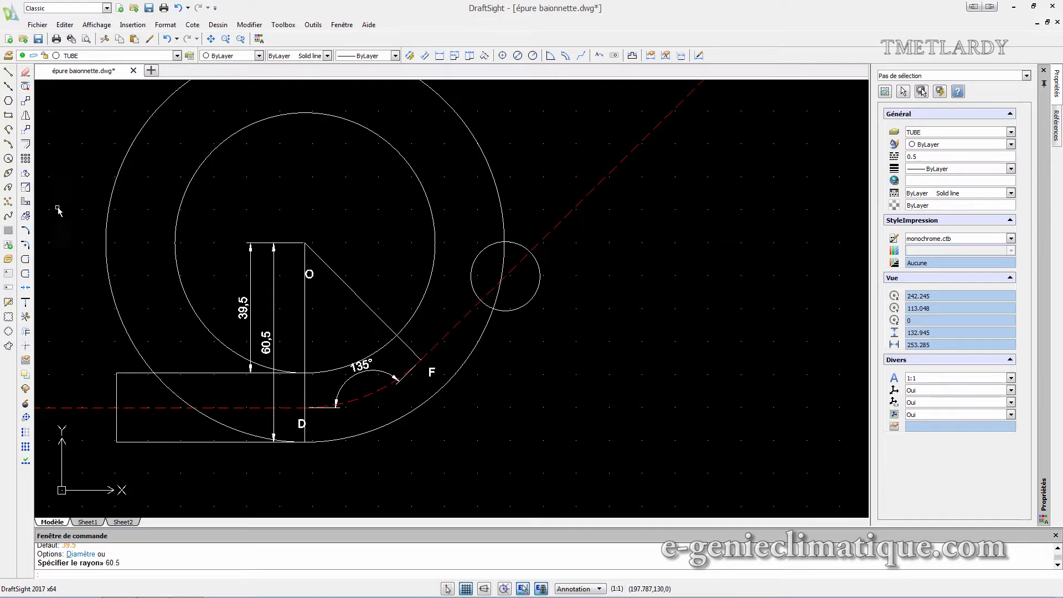
pyautogui.click(26, 274)
pyautogui.scroll(1, 421, 299)
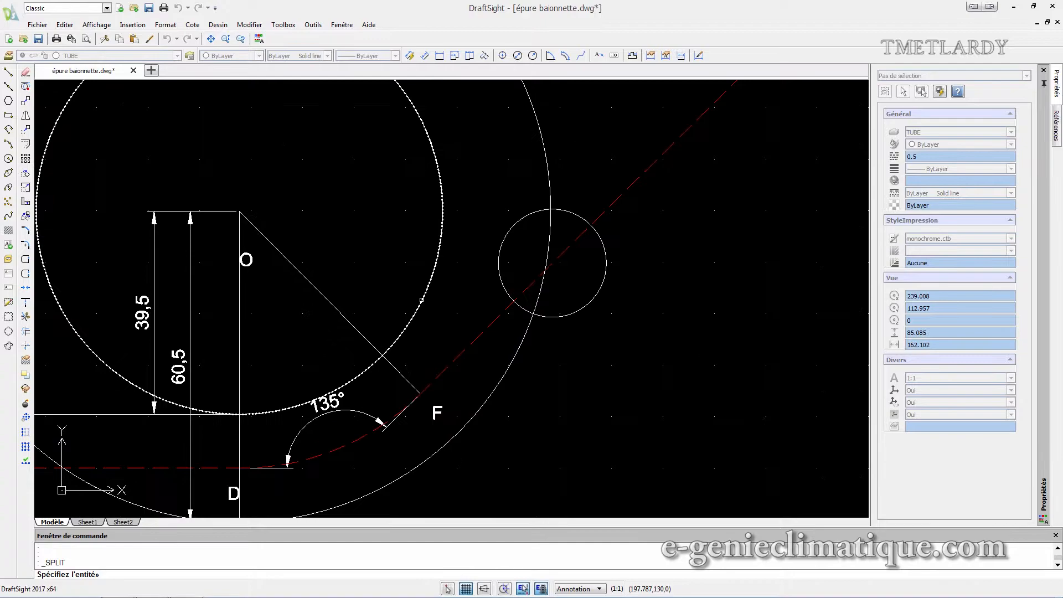
pyautogui.press('Escape')
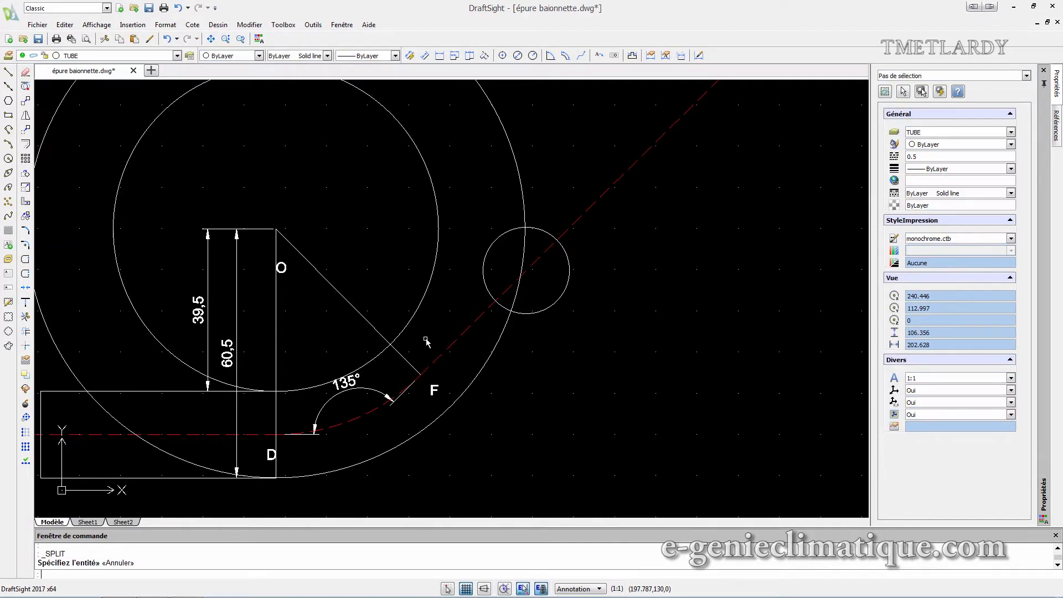
# - Draw a line from point F to the outer circle, continuing line OF across the tube
pyautogui.click(8, 72)
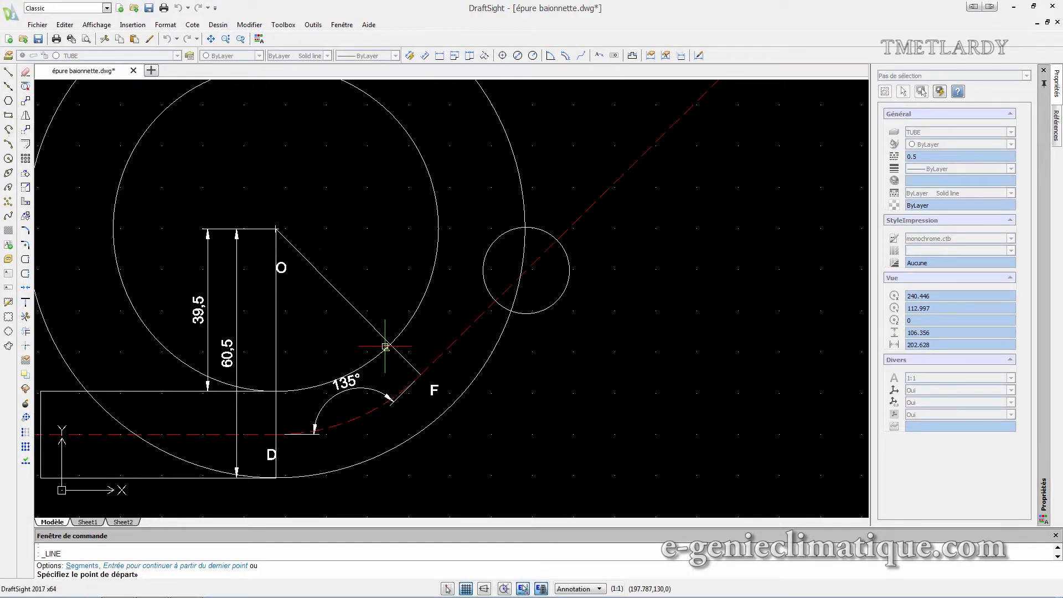
pyautogui.click(420, 375)
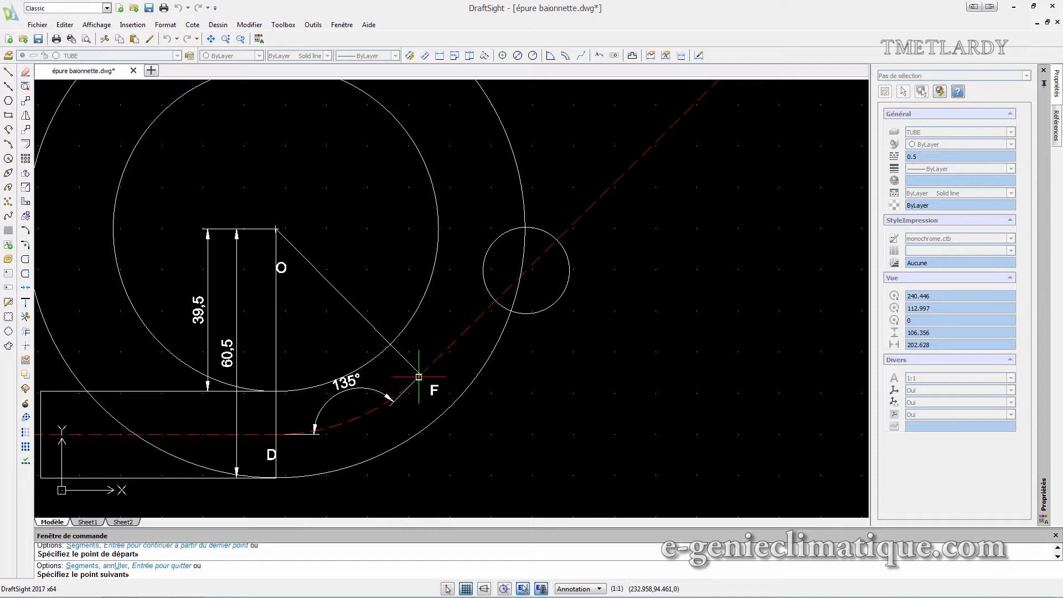
pyautogui.click(451, 406)
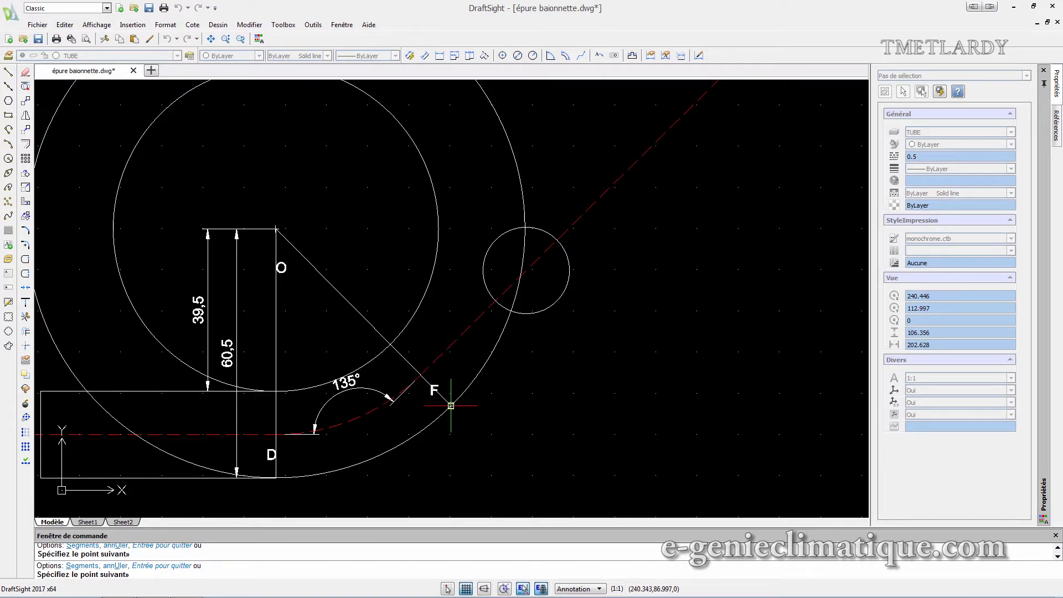
pyautogui.press('Escape')
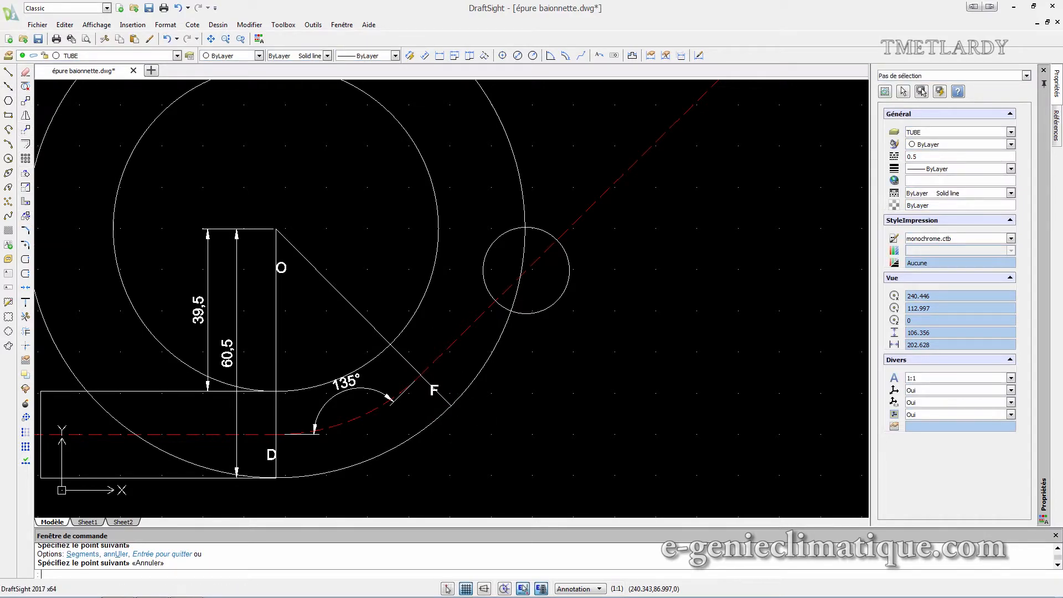
# - Try to split the outer circle between the extended line OF and the lower end of line OD, and undo the split
pyautogui.click(25, 274)
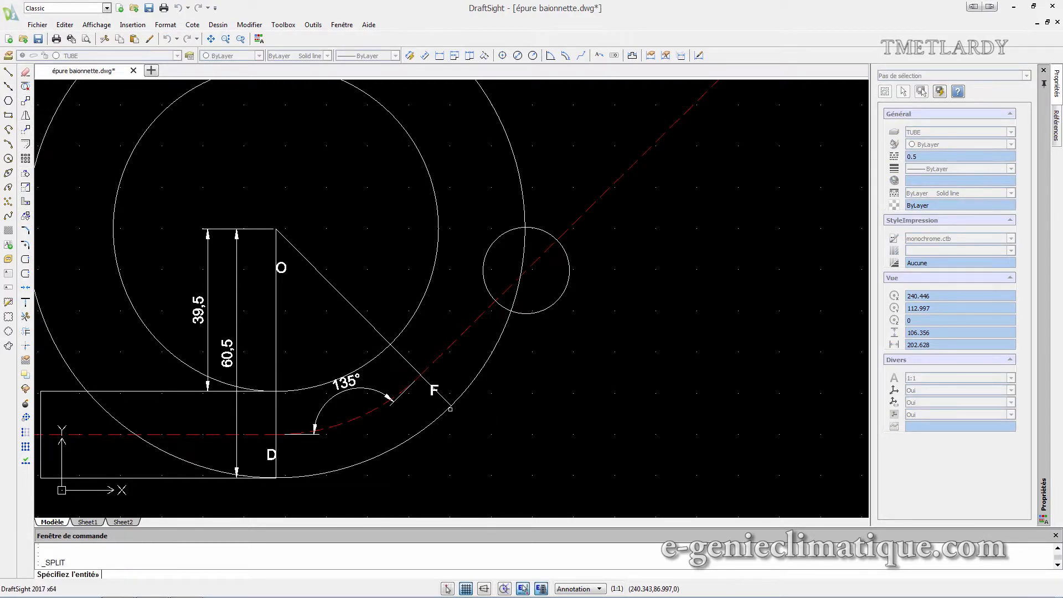
pyautogui.scroll(3, 452, 406)
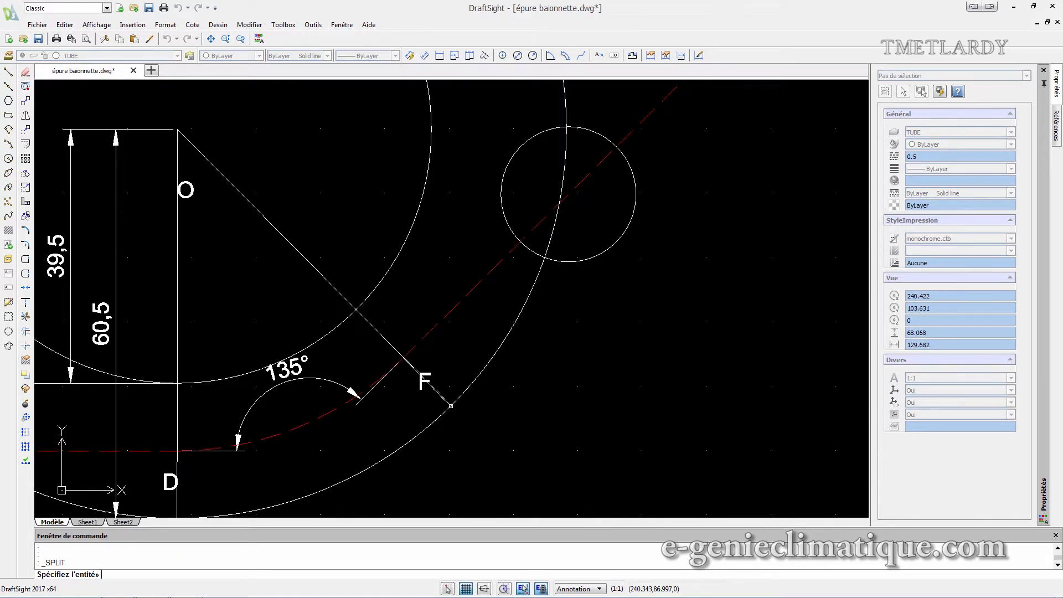
pyautogui.click(452, 406)
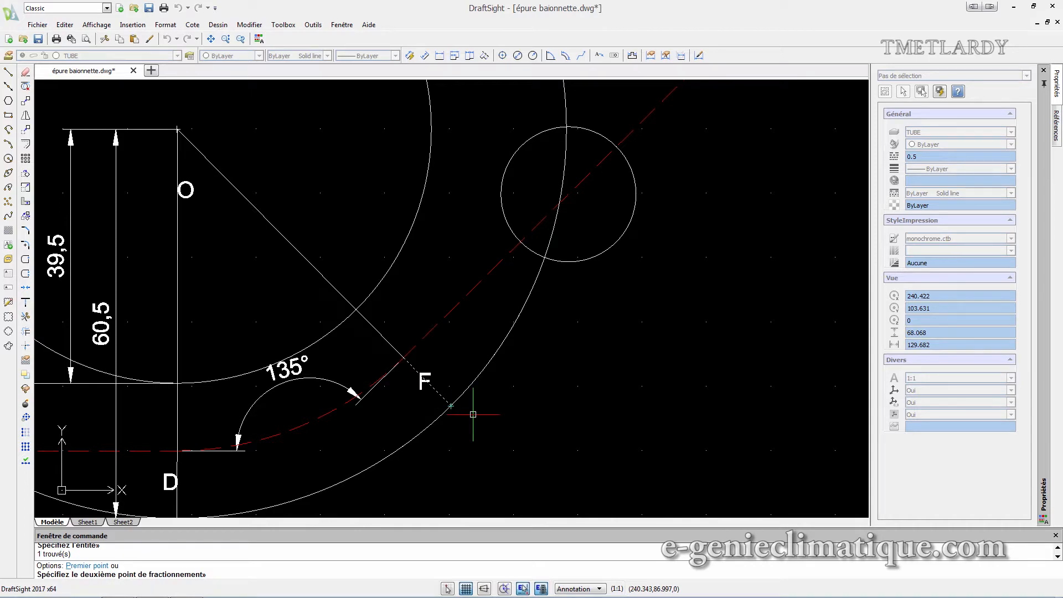
pyautogui.scroll(-1, 452, 415)
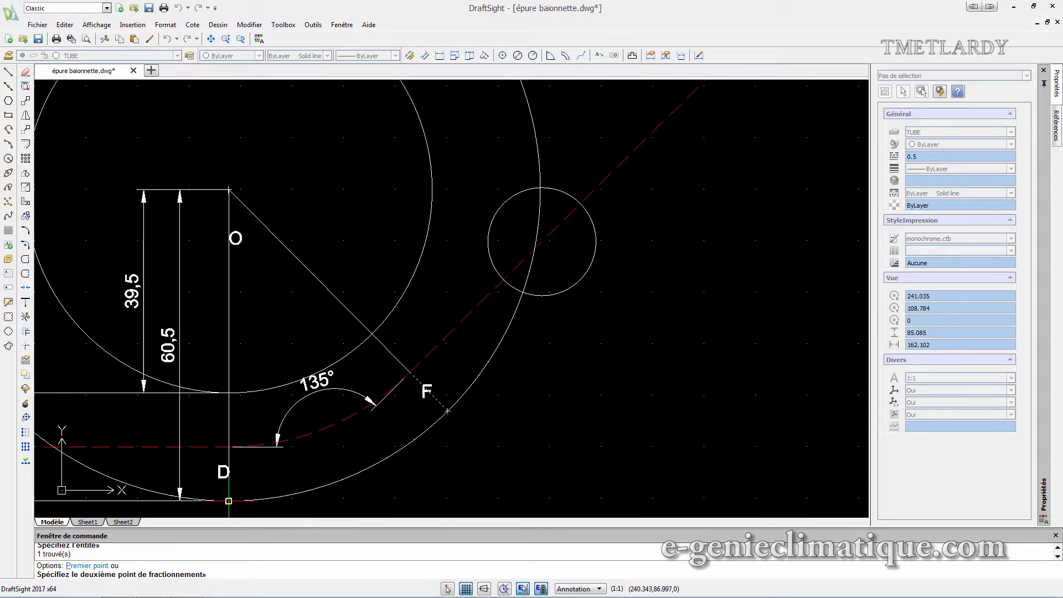
pyautogui.click(229, 502)
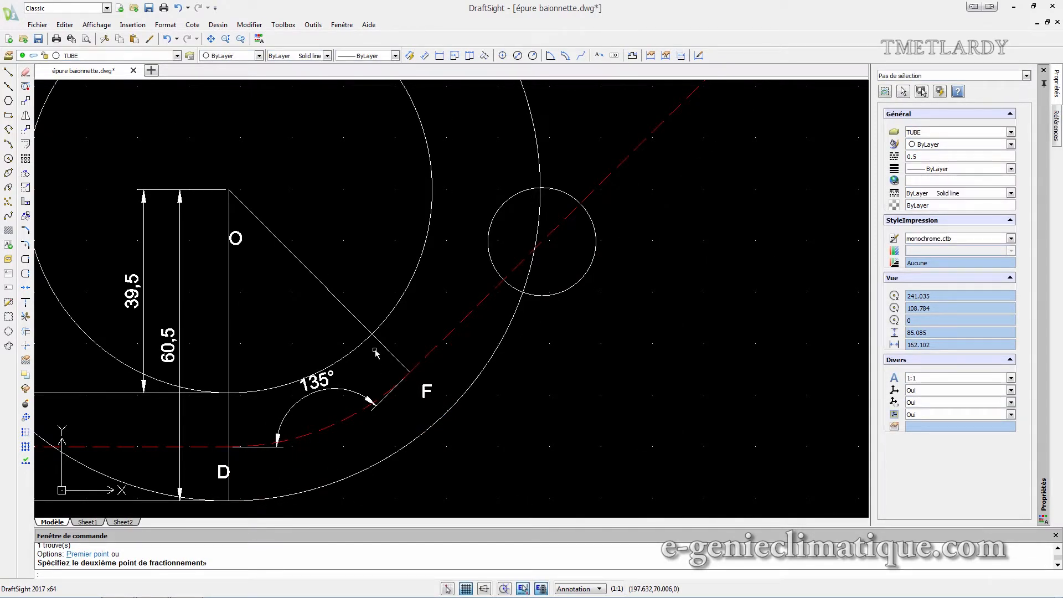
pyautogui.hotkey('ctrl', 'z')
# - Split the outer circle from the extended line OF to the tube's lower corner near D, keeping only the outer bend arc
pyautogui.scroll(5, 443, 393)
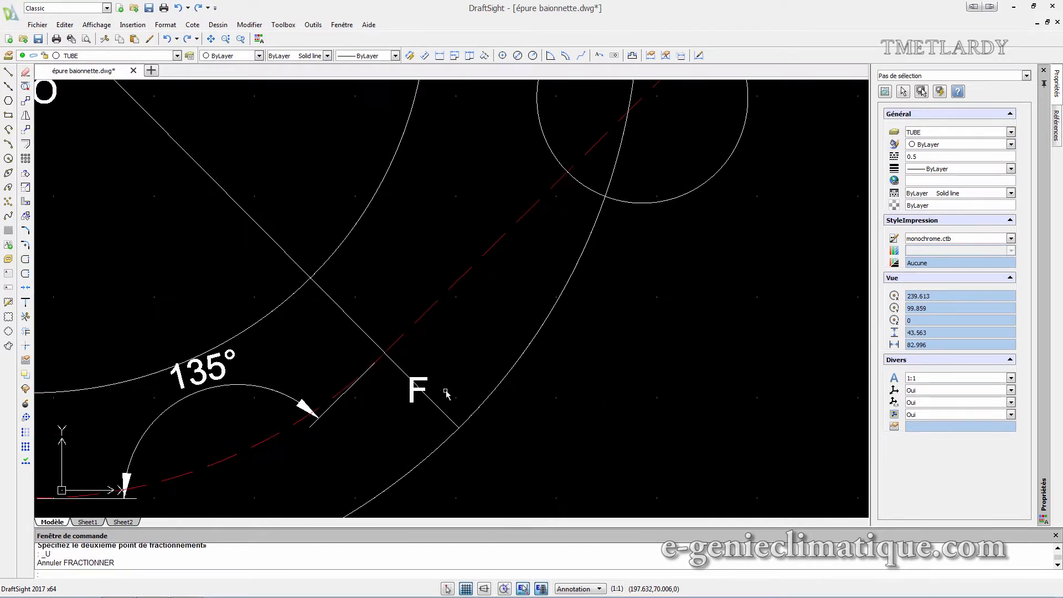
pyautogui.click(25, 274)
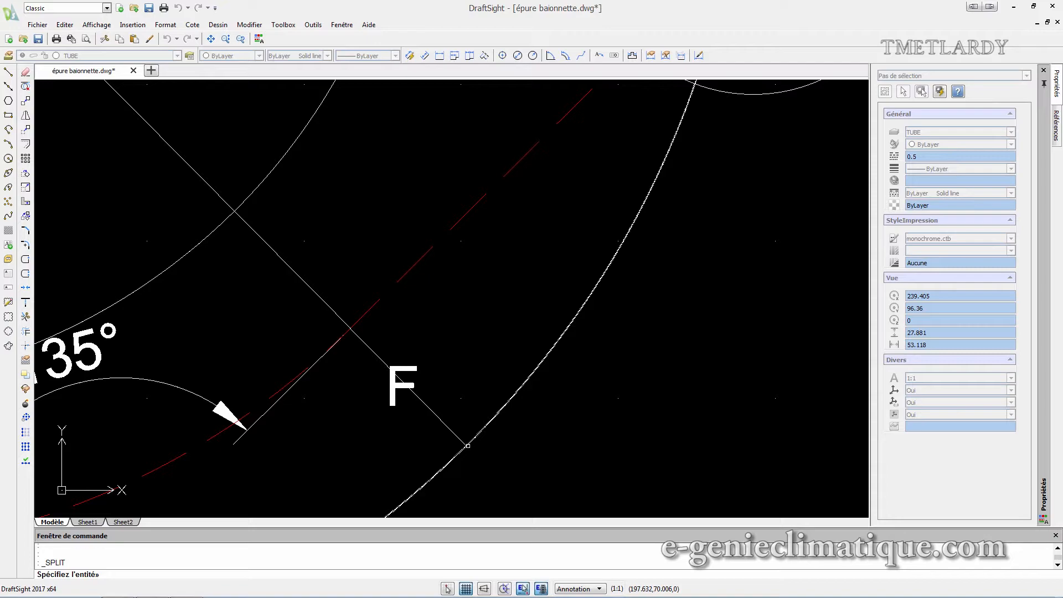
pyautogui.click(468, 445)
pyautogui.scroll(-3, 458, 482)
pyautogui.moveTo(451, 474); pyautogui.dragTo(591, 258, button='middle')
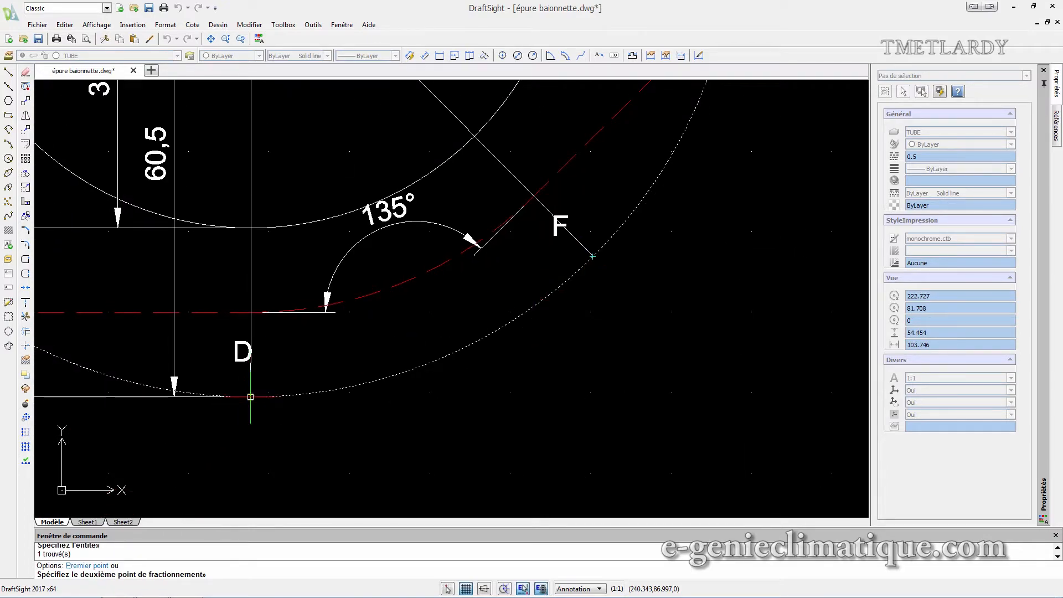
pyautogui.click(250, 398)
pyautogui.scroll(1, 317, 421)
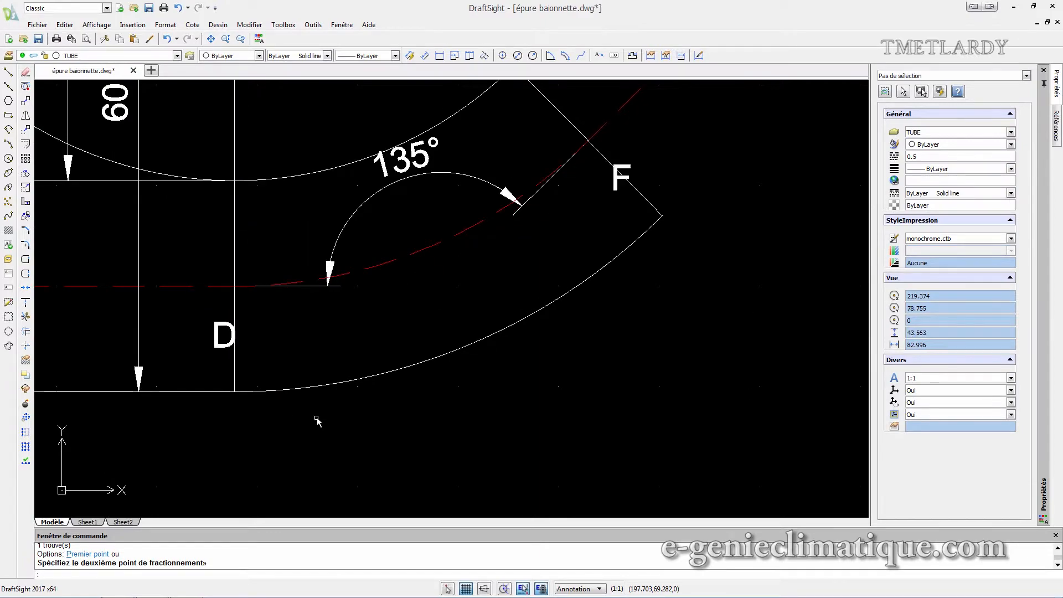
# - Split the inner circle from line OF to the tube's upper edge on line OD, keeping only the inner bend arc
pyautogui.scroll(-2, 317, 421)
pyautogui.moveTo(416, 202); pyautogui.dragTo(339, 241, button='middle')
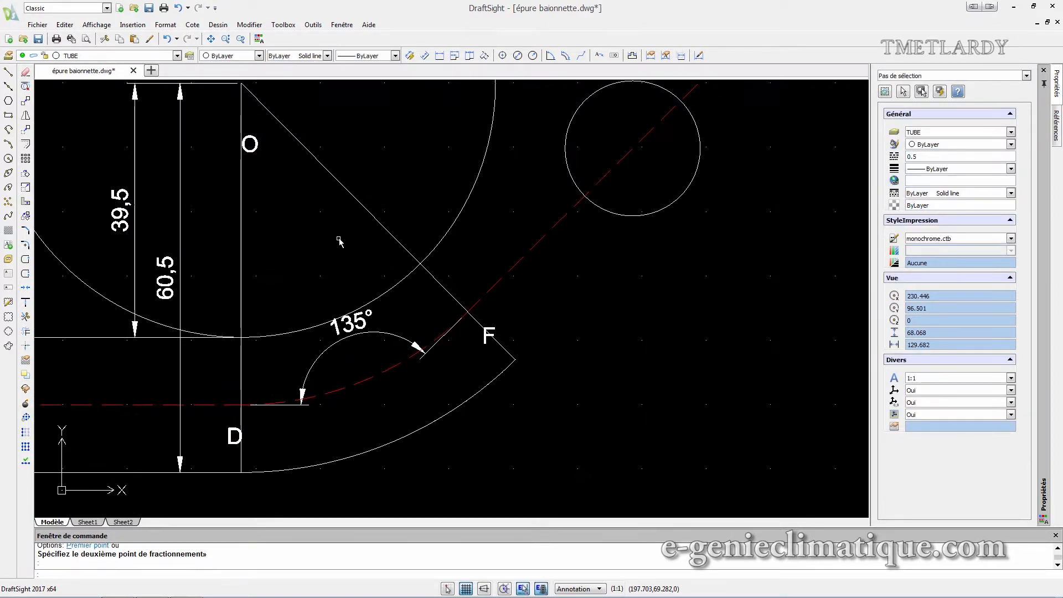
pyautogui.click(25, 274)
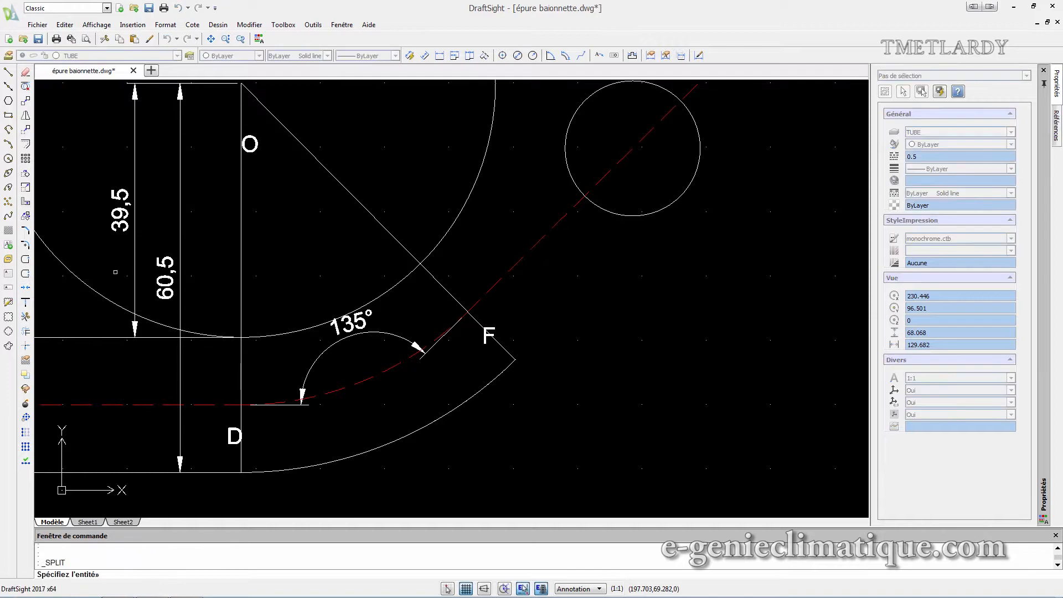
pyautogui.click(420, 263)
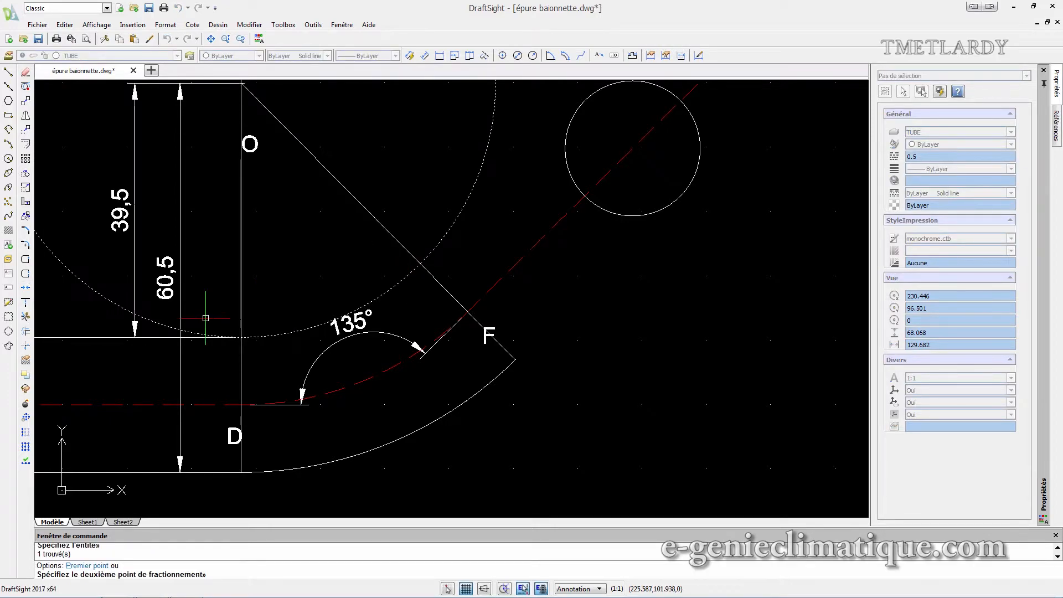
pyautogui.click(241, 337)
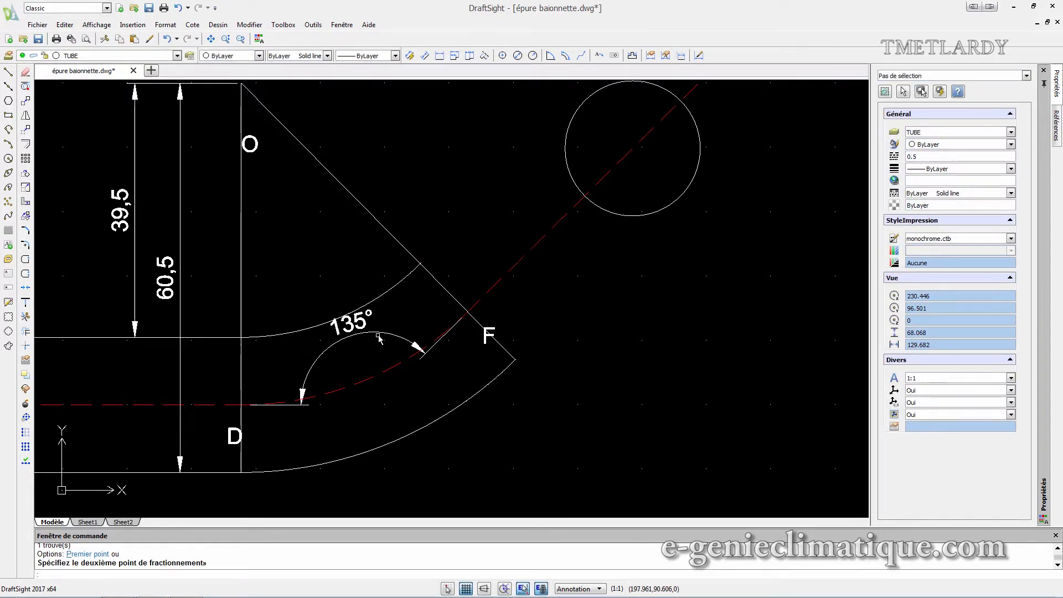
# - Draw the sloping tube's upper edge from the inner bend arc's end on OF, tangent to the upper guide circle
pyautogui.scroll(-4, 365, 338)
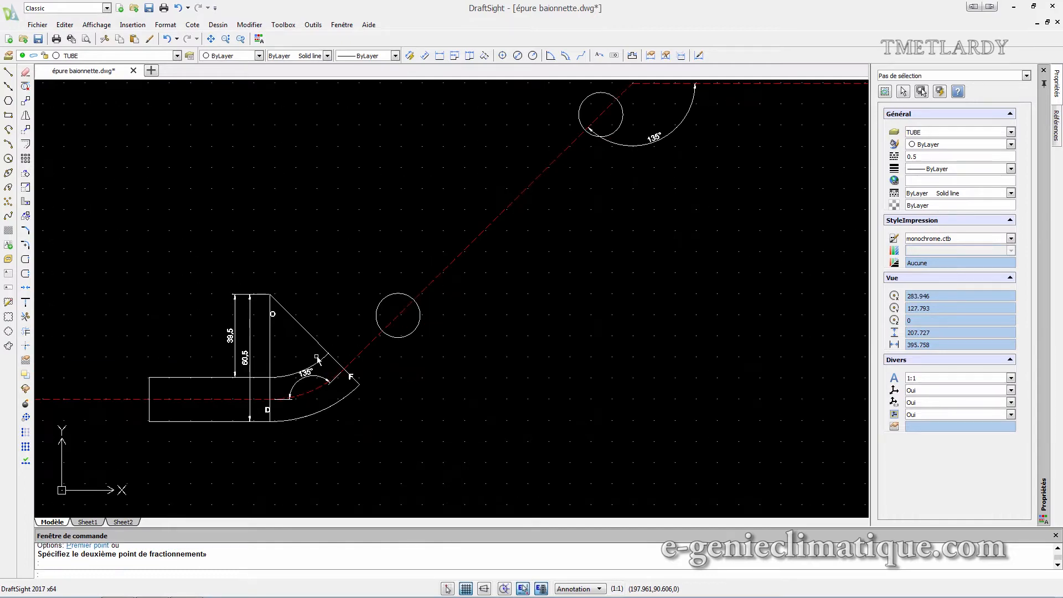
pyautogui.click(8, 72)
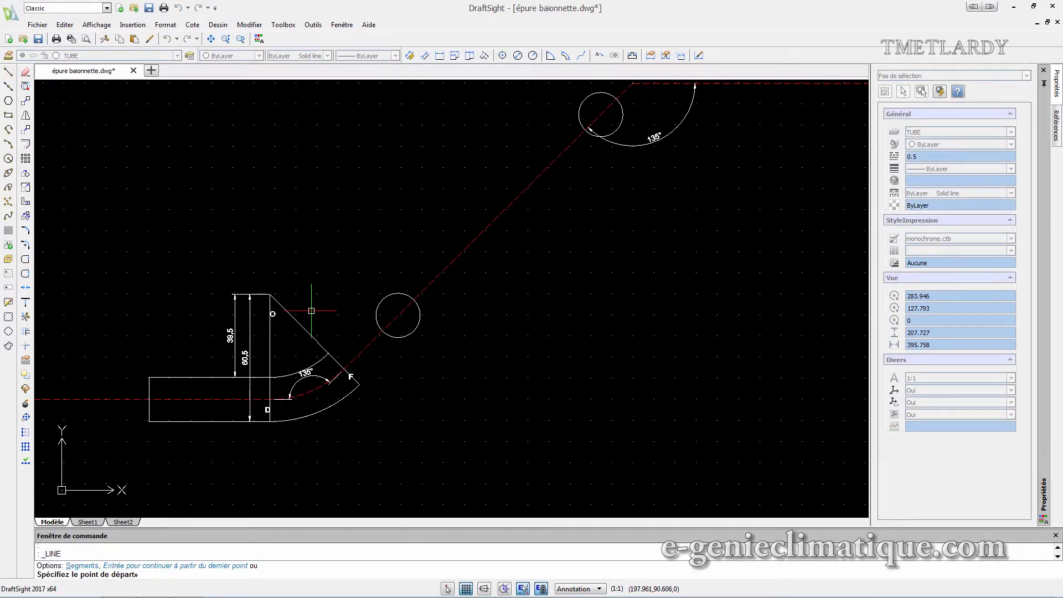
pyautogui.click(328, 352)
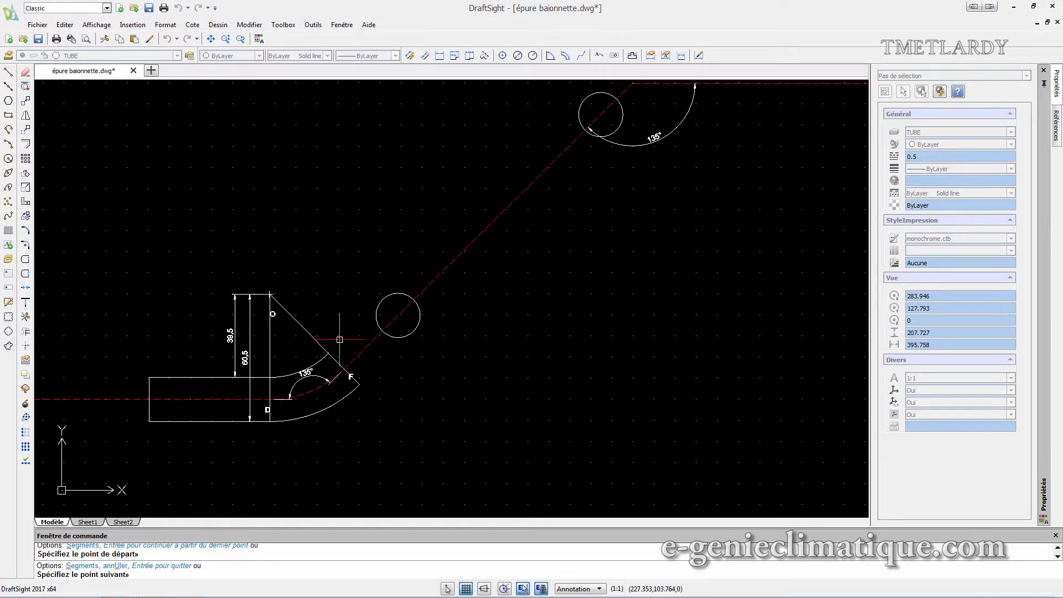
pyautogui.click(601, 115)
pyautogui.press('Escape')
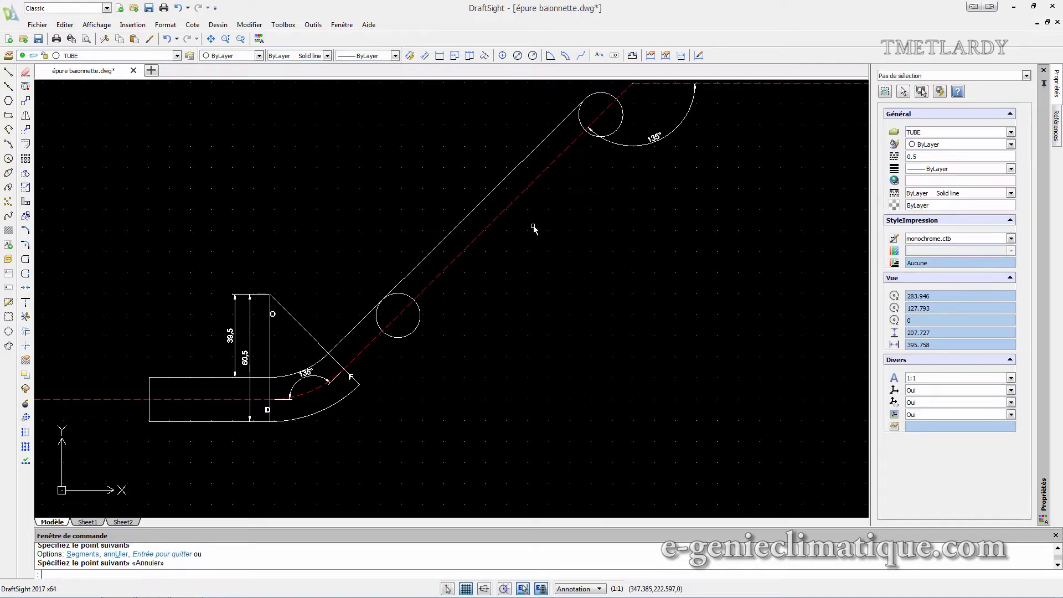
# - Draw the sloping tube's lower edge from the outer bend arc's end to the lower side of the upper guide circle
pyautogui.click(9, 72)
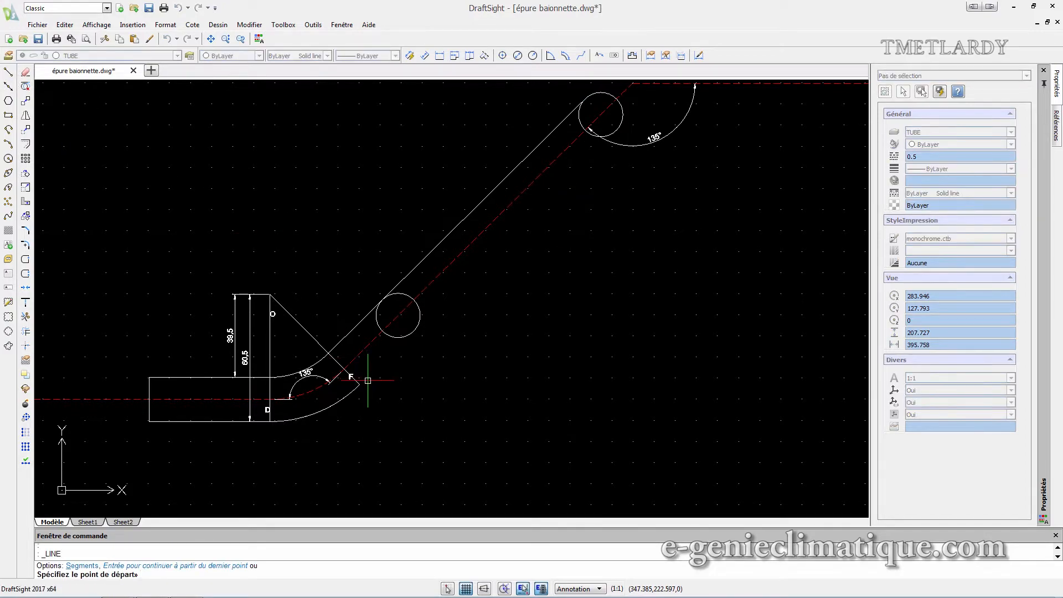
pyautogui.click(360, 384)
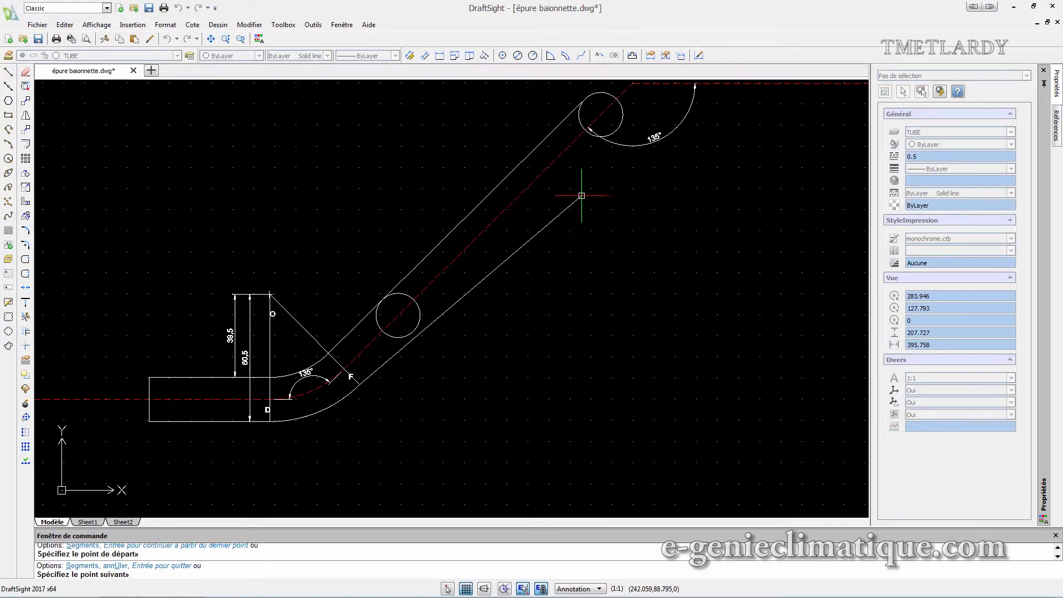
pyautogui.click(616, 130)
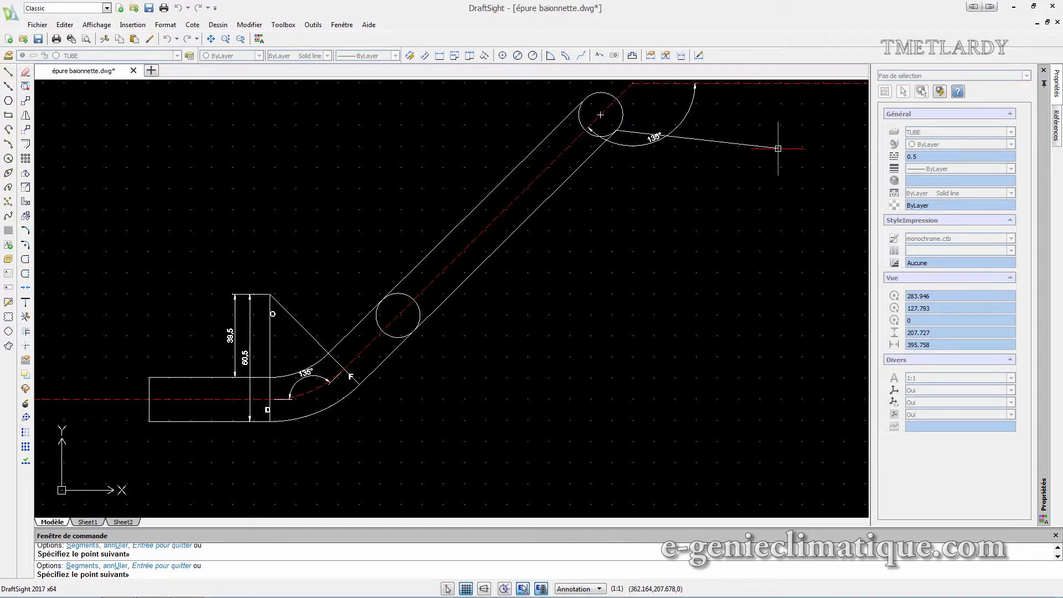
pyautogui.scroll(-1, 636, 247)
pyautogui.press('Escape')
# - Delete the two guide circles centred on the sloping dashed axis, after ending the line command
pyautogui.click(454, 287)
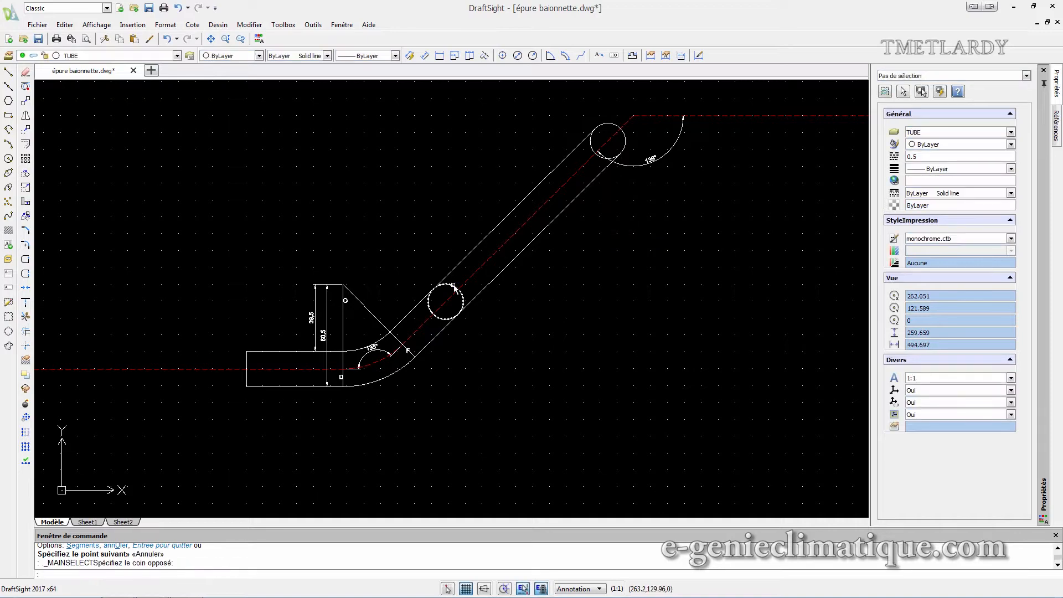
pyautogui.click(455, 289)
pyautogui.press('Delete')
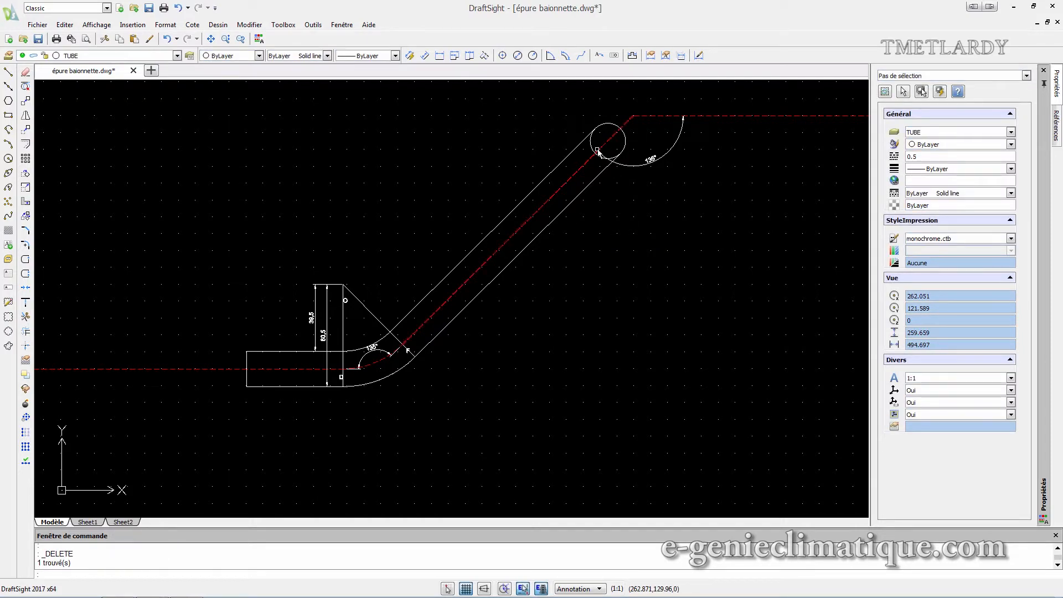
pyautogui.click(594, 149)
pyautogui.press('Delete')
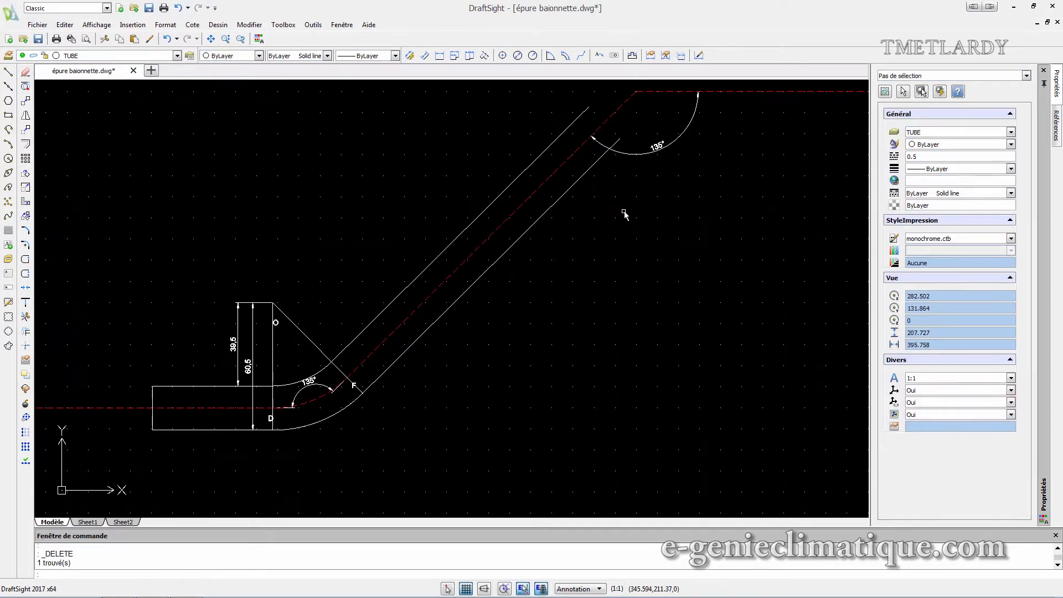
# - Delete the 60,5 and 39,5 radius dimensions beside line OD
pyautogui.moveTo(625, 198); pyautogui.dragTo(626, 194, button='middle')
pyautogui.scroll(3, 340, 353)
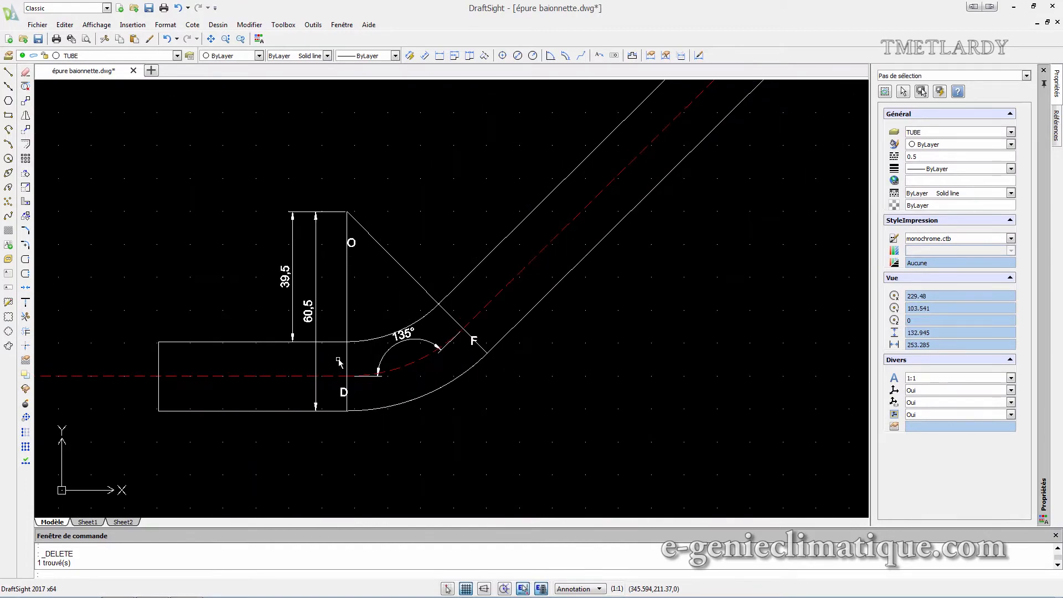
pyautogui.click(309, 284)
pyautogui.press('Delete')
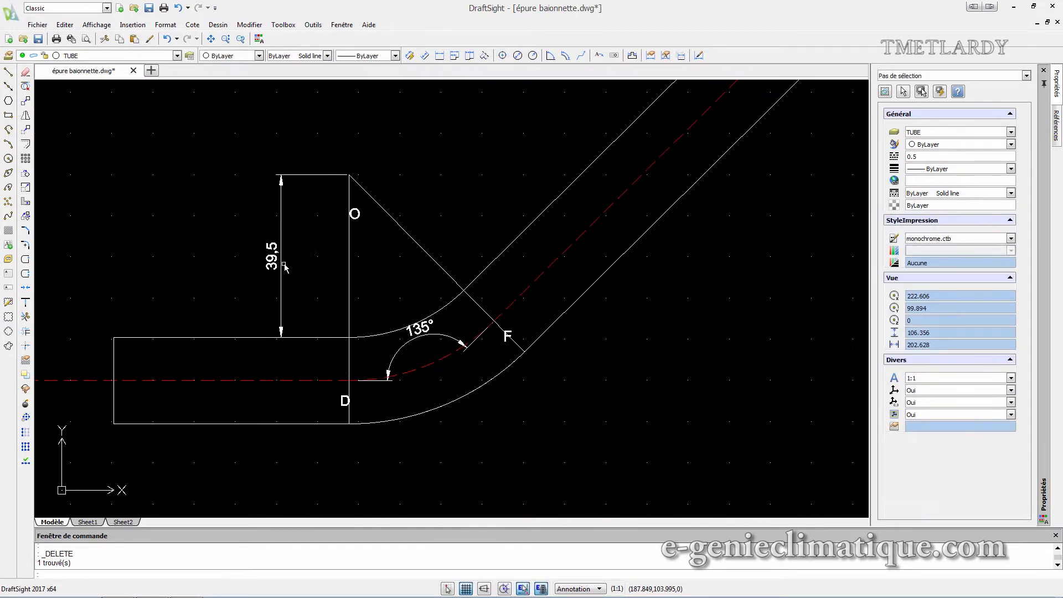
pyautogui.click(282, 266)
pyautogui.press('Delete')
# - Draw a horizontal line 200 long leftward from the corner where the sloping axis meets the upper dashed axis
pyautogui.scroll(-2, 260, 373)
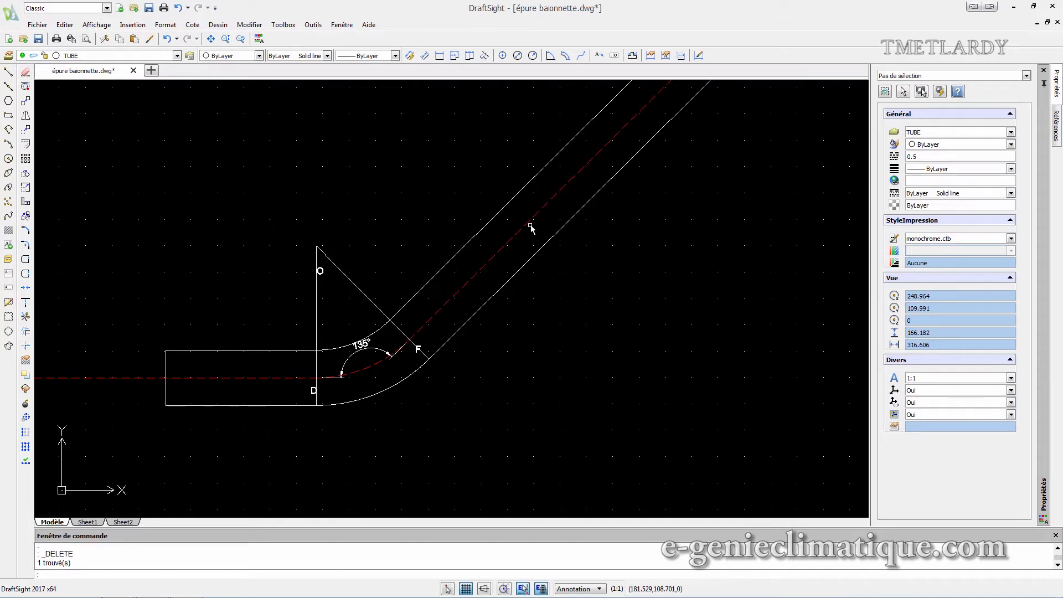
pyautogui.moveTo(560, 211); pyautogui.dragTo(380, 343, button='middle')
pyautogui.scroll(-2, 376, 335)
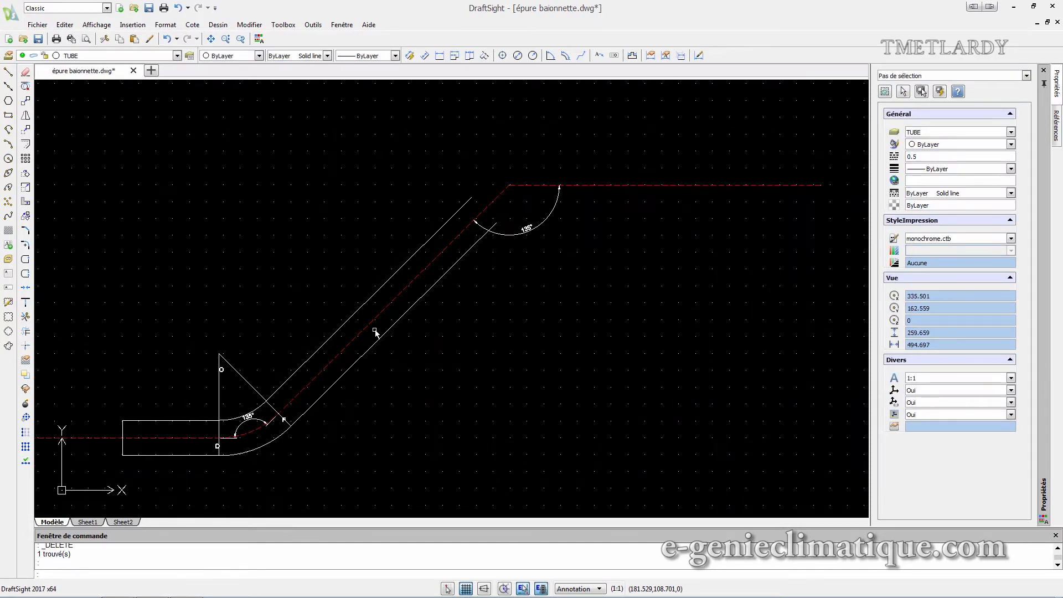
pyautogui.click(192, 24)
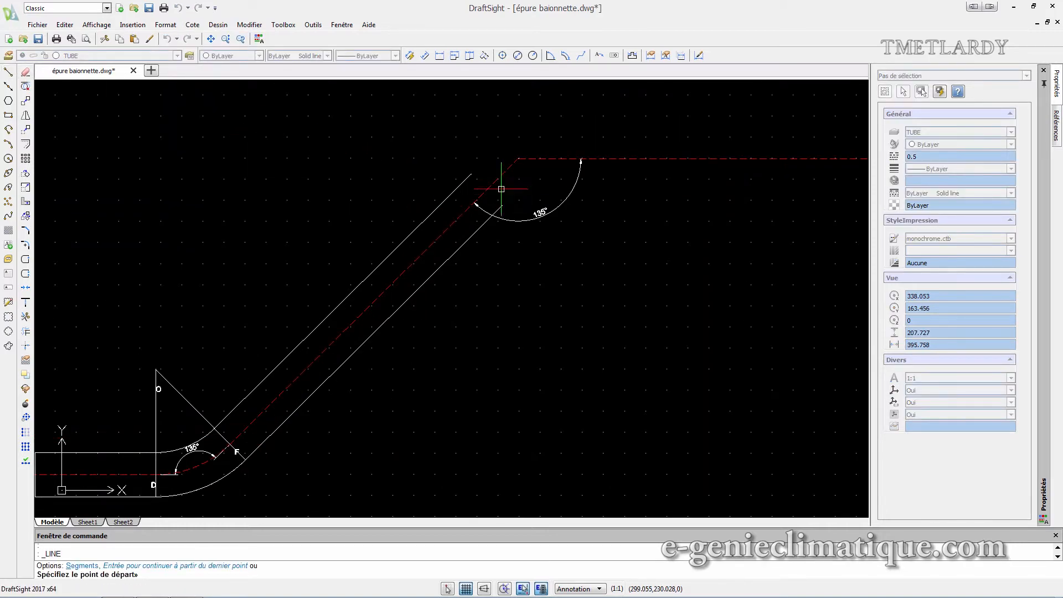
pyautogui.click(517, 158)
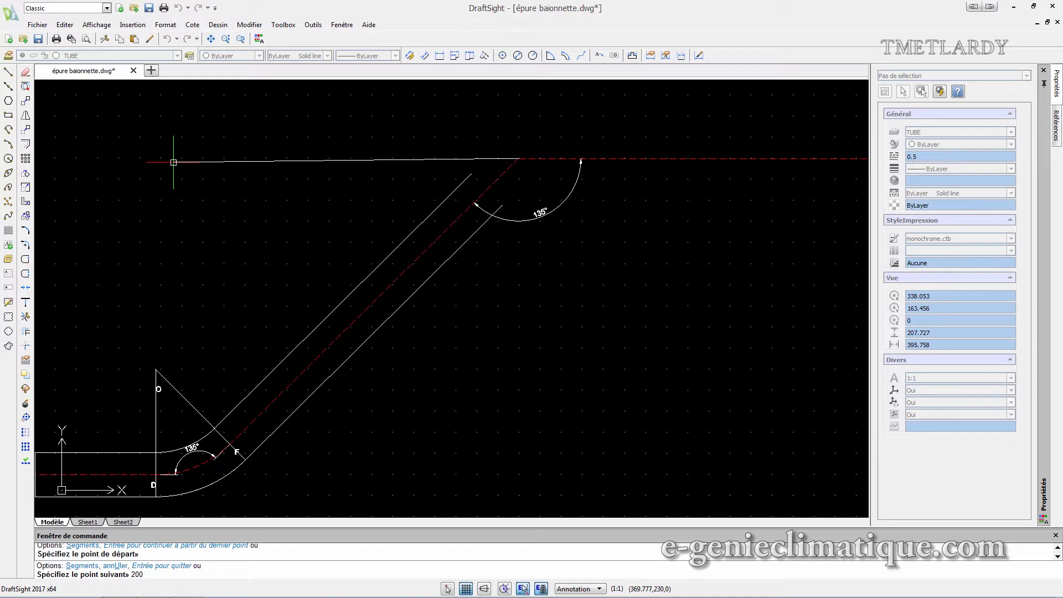
pyautogui.press('Return')
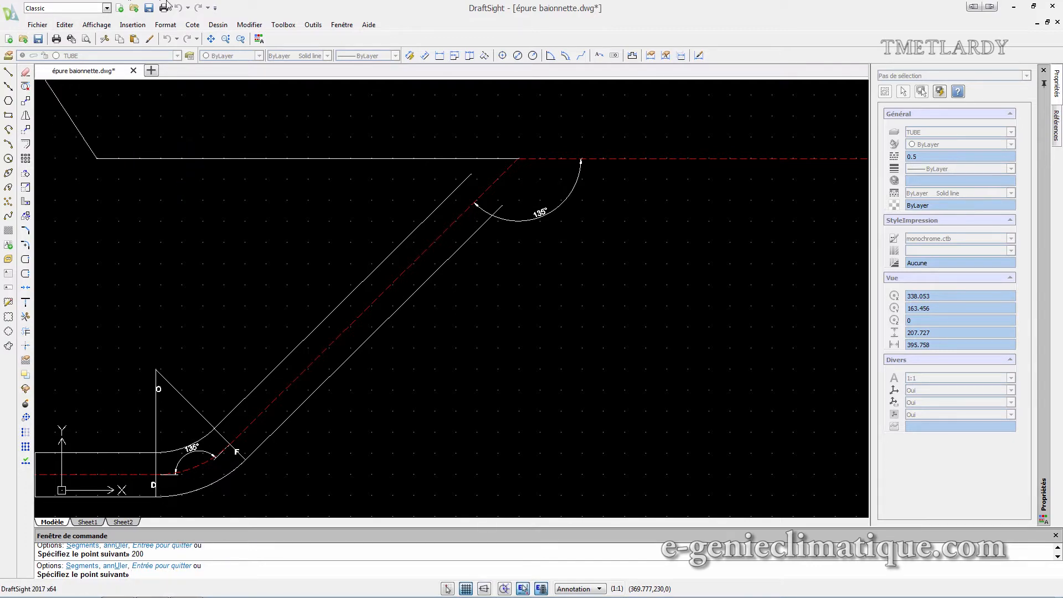
pyautogui.press('Escape')
# - Add a vertical linear dimension from the horizontal line's free end down to the lower dashed axis
pyautogui.click(192, 25)
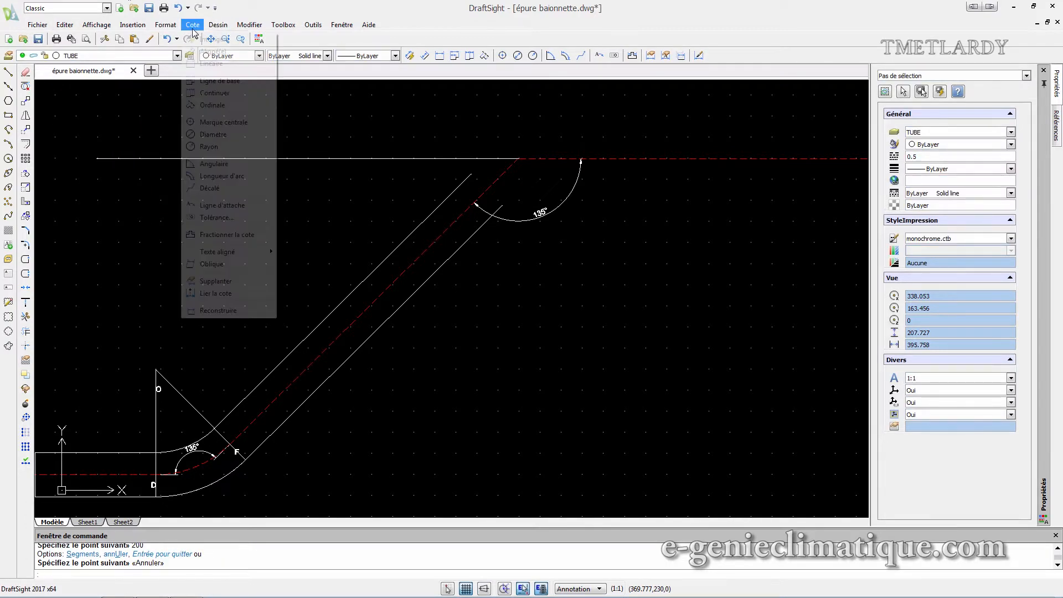
pyautogui.click(211, 64)
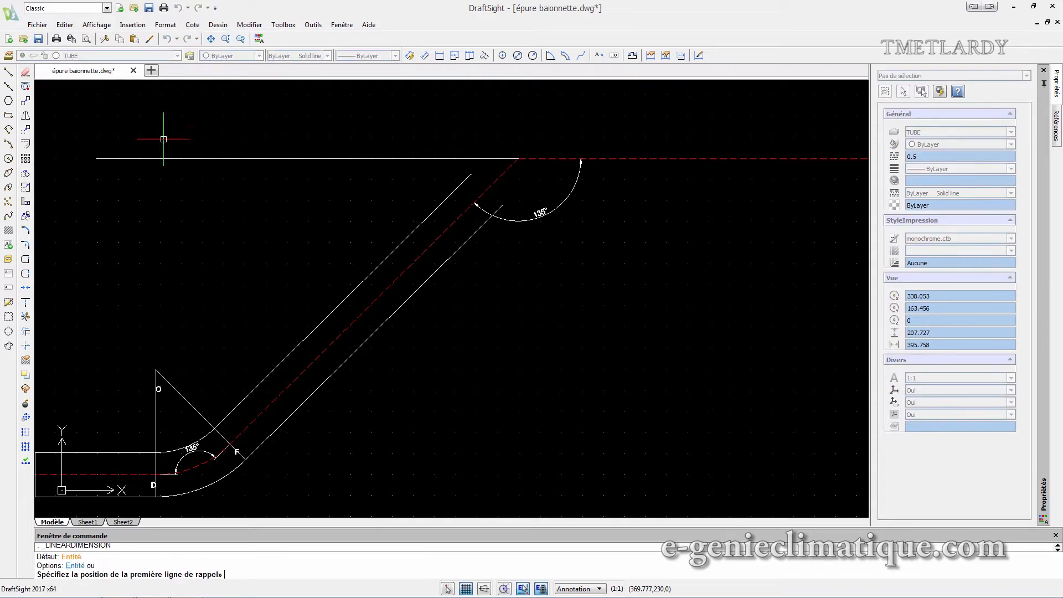
pyautogui.click(97, 159)
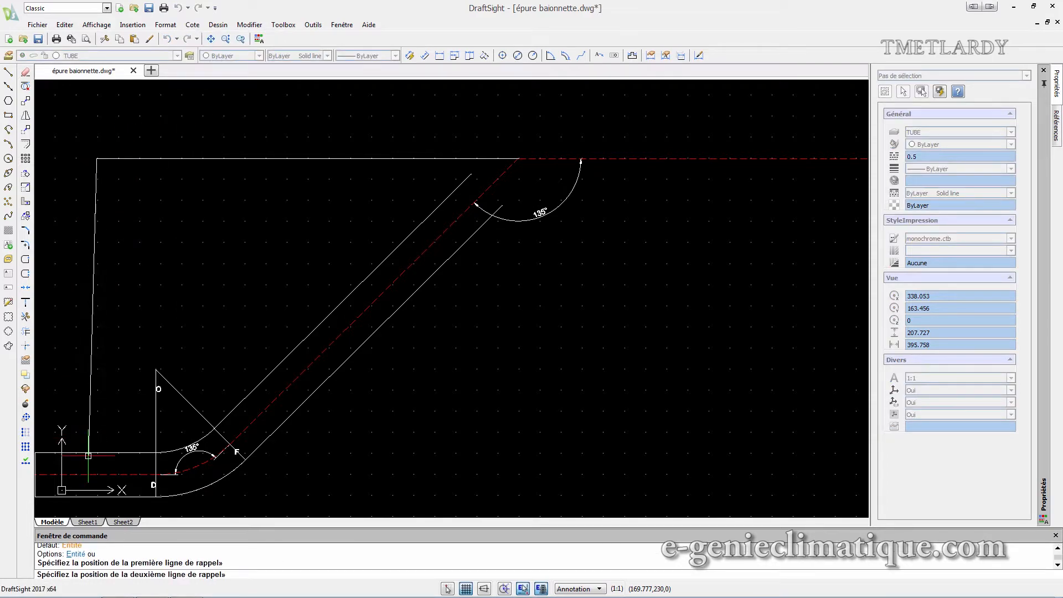
pyautogui.click(99, 474)
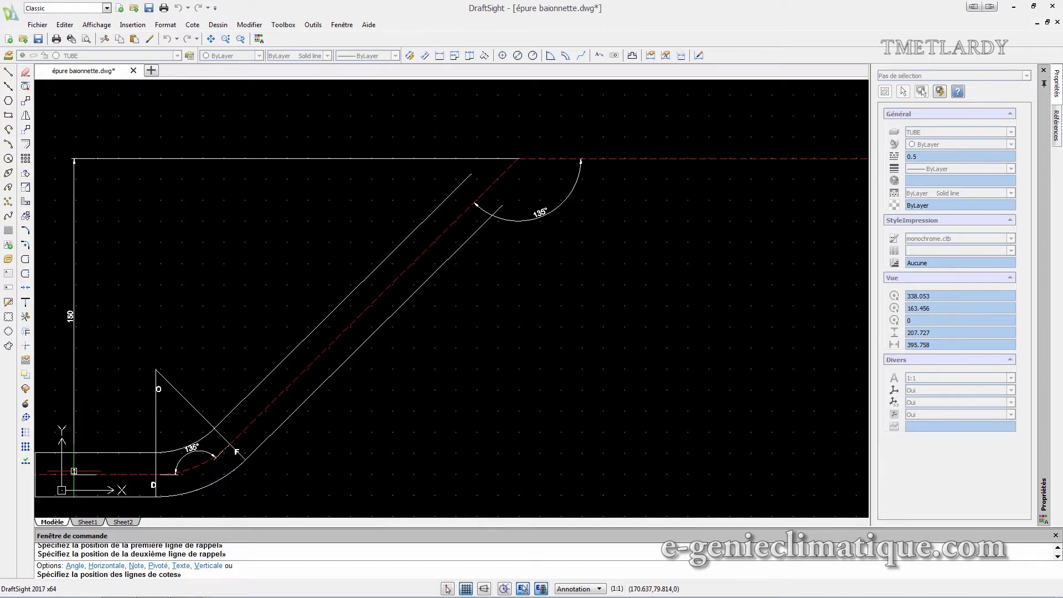
pyautogui.click(74, 468)
# - Pull the arc of the upper bend's 135° angle dimension in closer to the axis corner
pyautogui.scroll(-3, 589, 268)
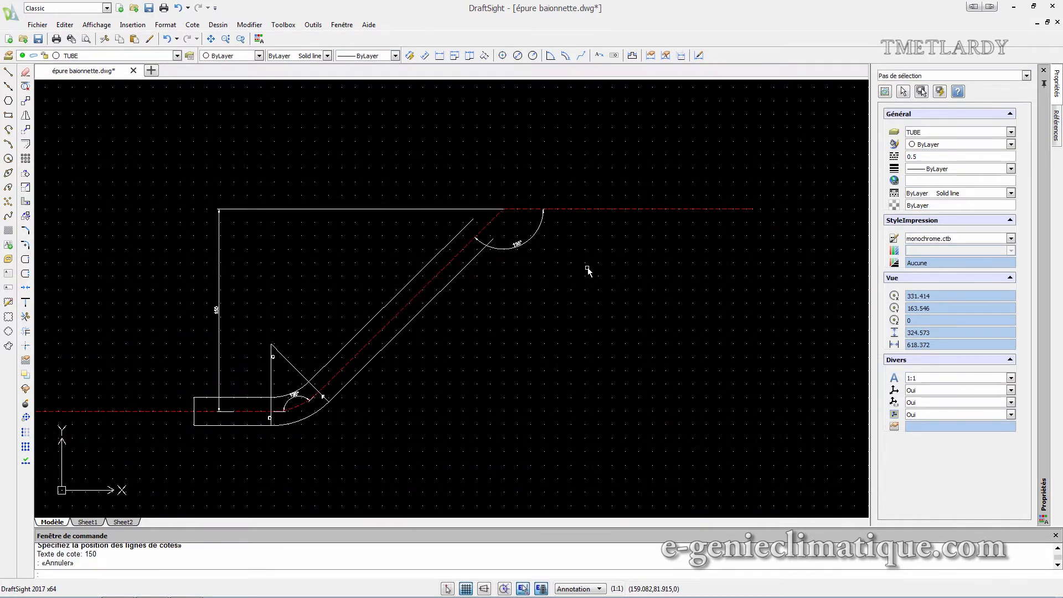
pyautogui.scroll(3, 589, 268)
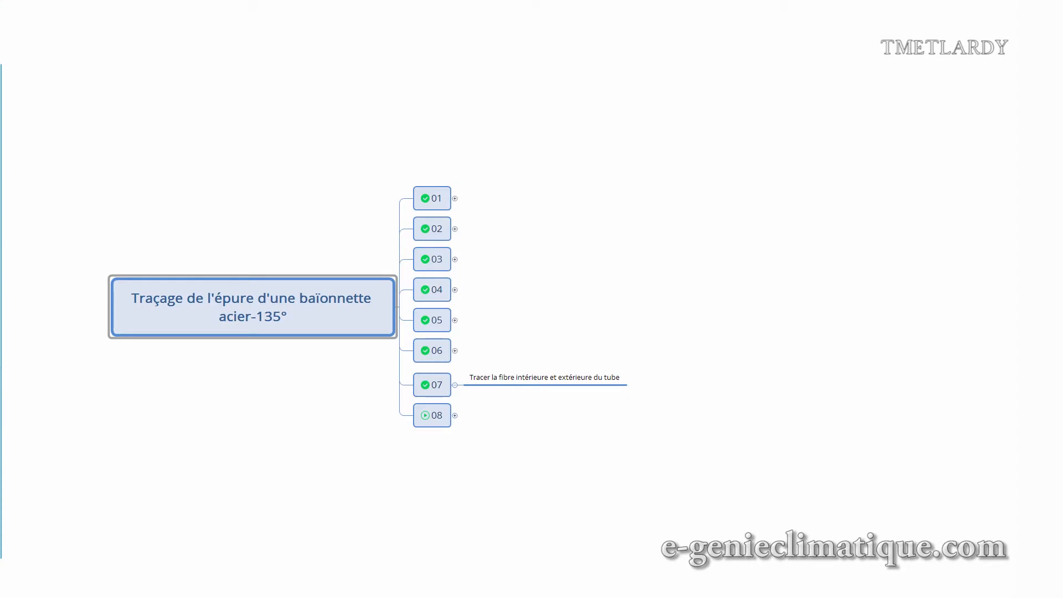
pyautogui.click(499, 421)
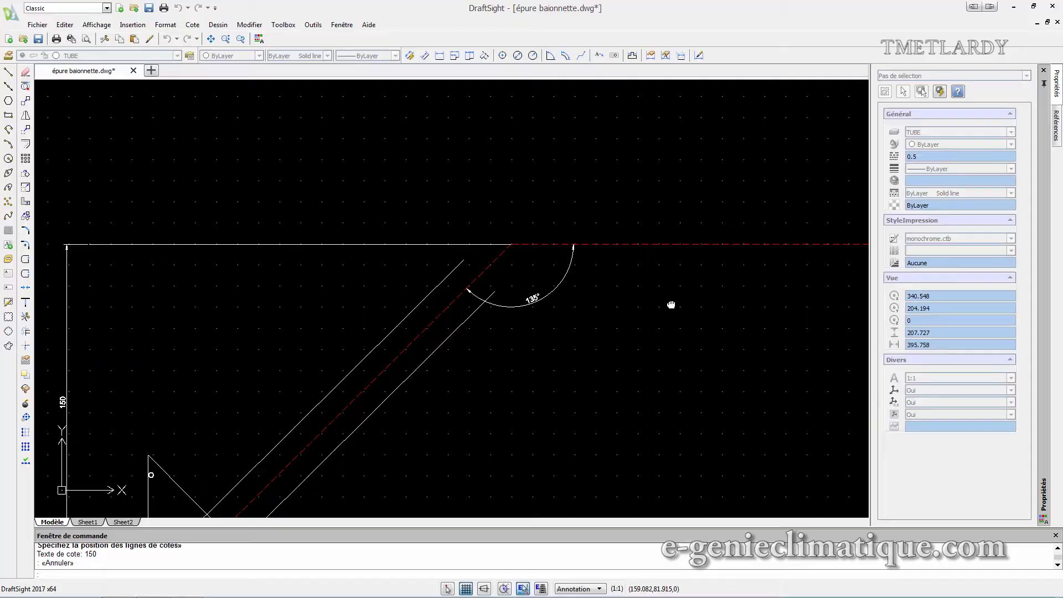
pyautogui.scroll(-2, 672, 304)
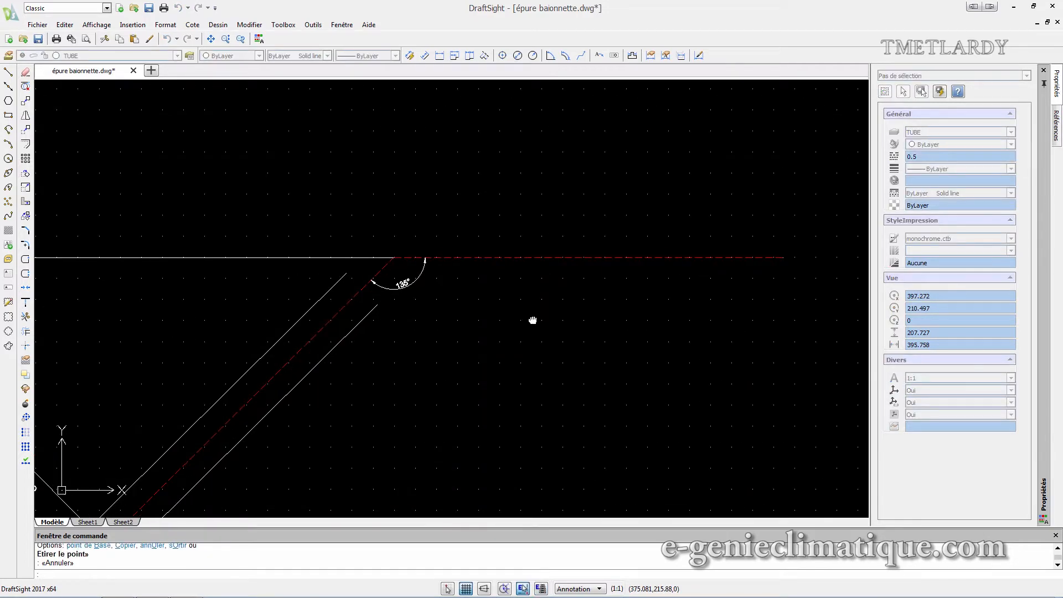
# - Draw a circle of radius 50 centred on the upper dashed axis, about 31 units to the right of its corner
pyautogui.moveTo(531, 321); pyautogui.dragTo(609, 143, button='middle')
pyautogui.scroll(-1, 607, 141)
pyautogui.moveTo(600, 182); pyautogui.dragTo(583, 275, button='middle')
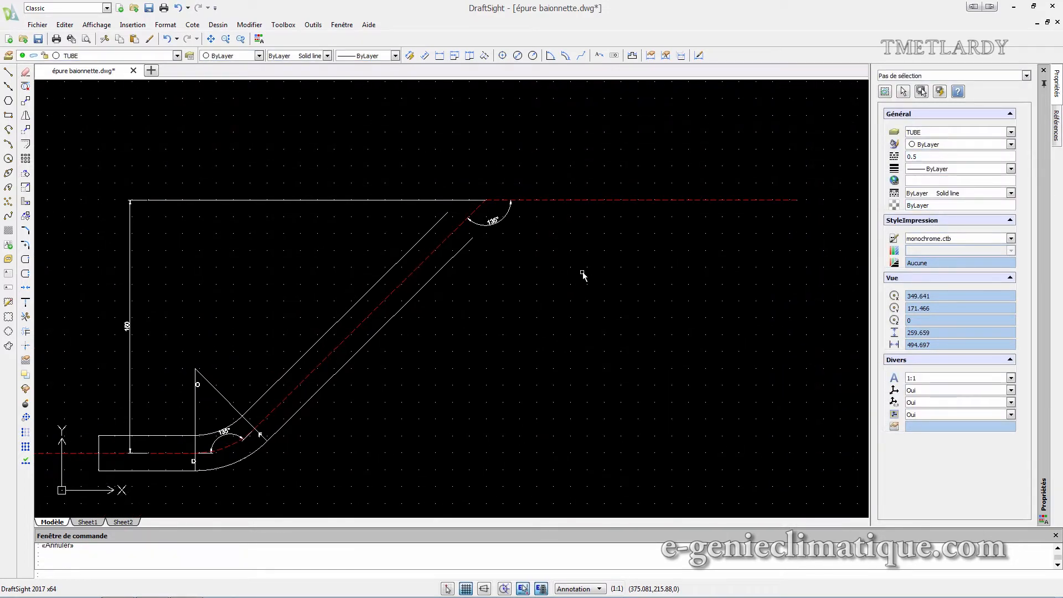
pyautogui.click(9, 72)
pyautogui.click(8, 159)
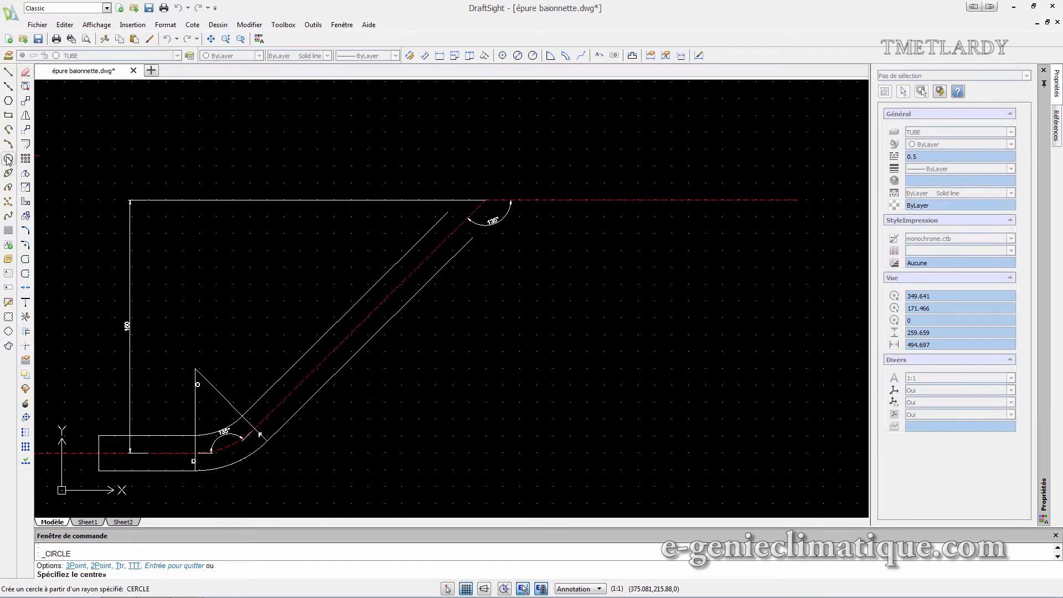
pyautogui.click(537, 200)
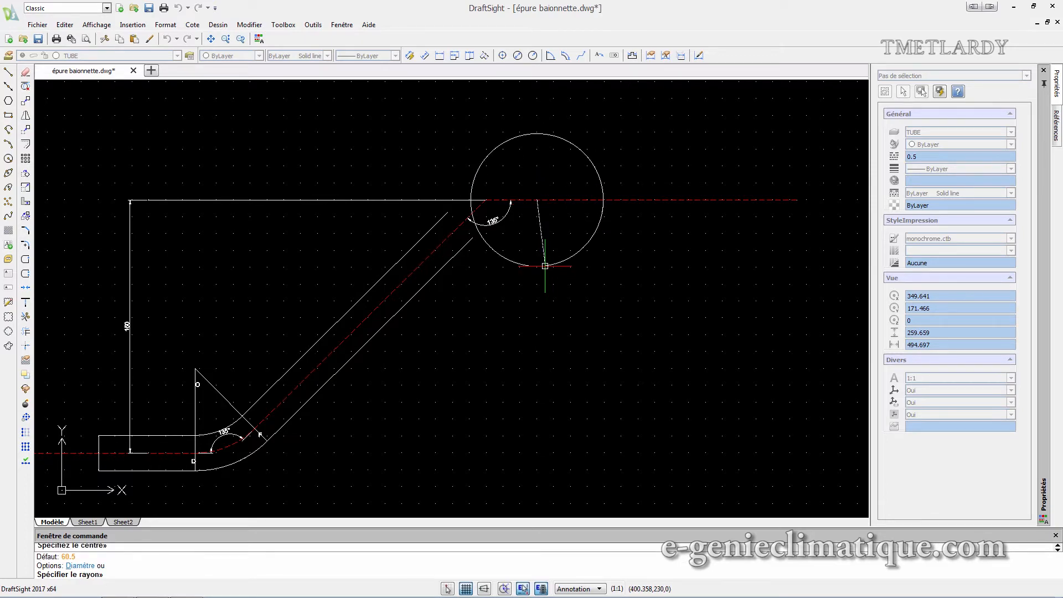
pyautogui.write('50')
pyautogui.press('Return')
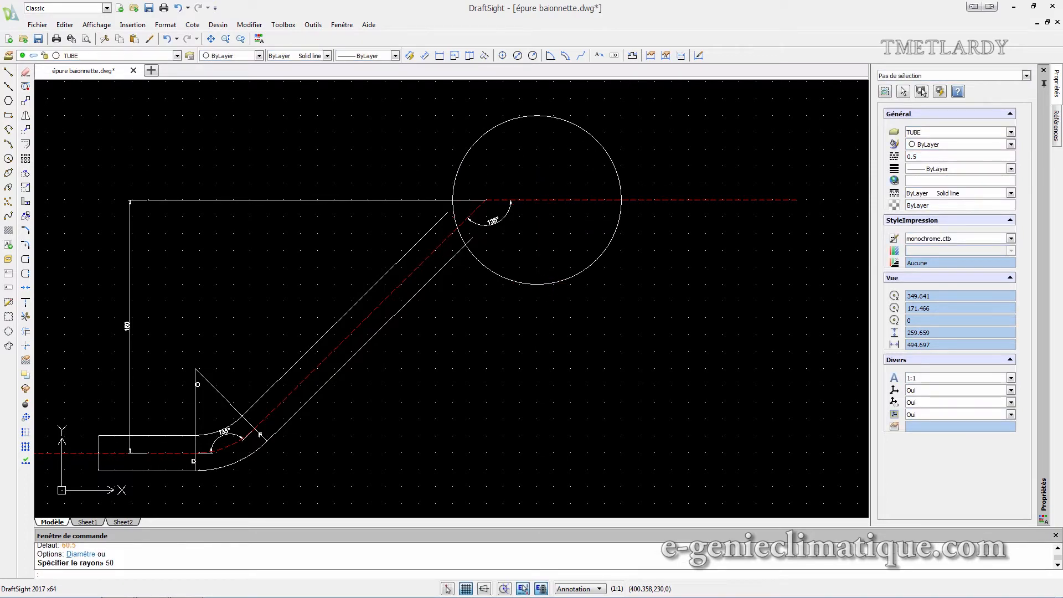
pyautogui.click(9, 158)
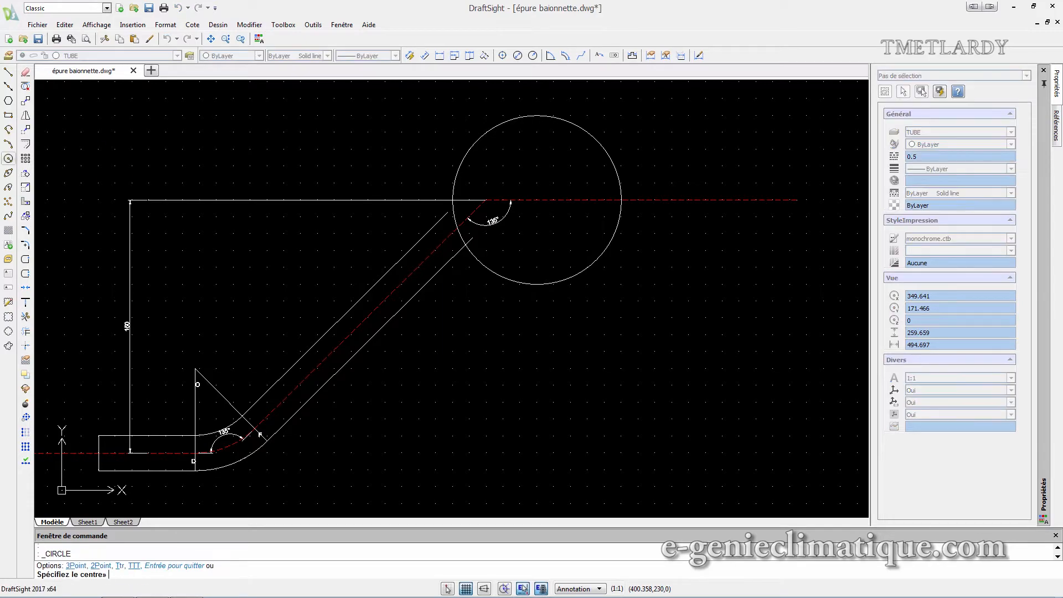
pyautogui.click(706, 200)
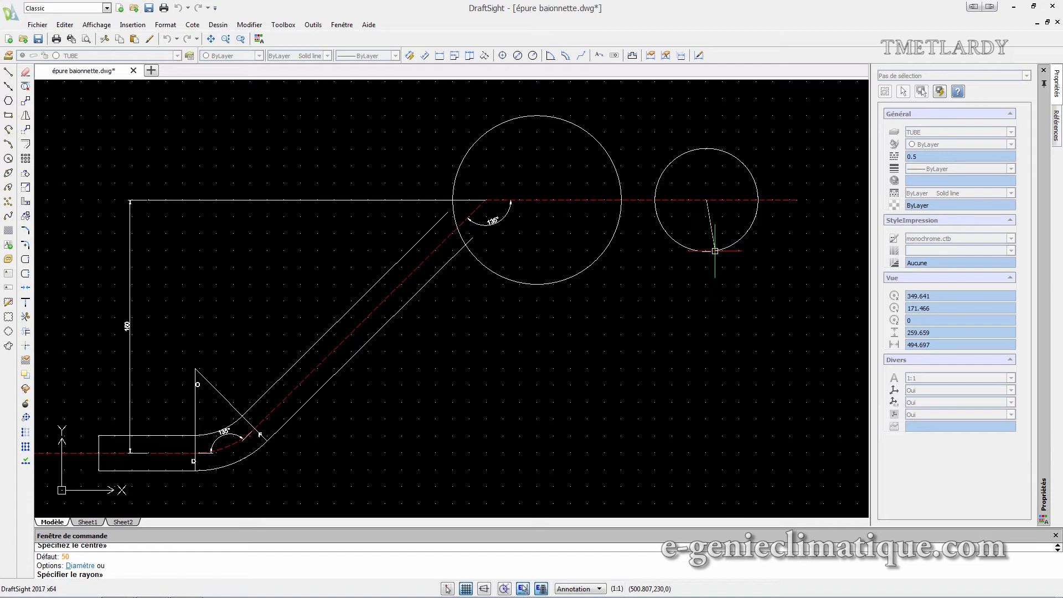
pyautogui.press('Escape')
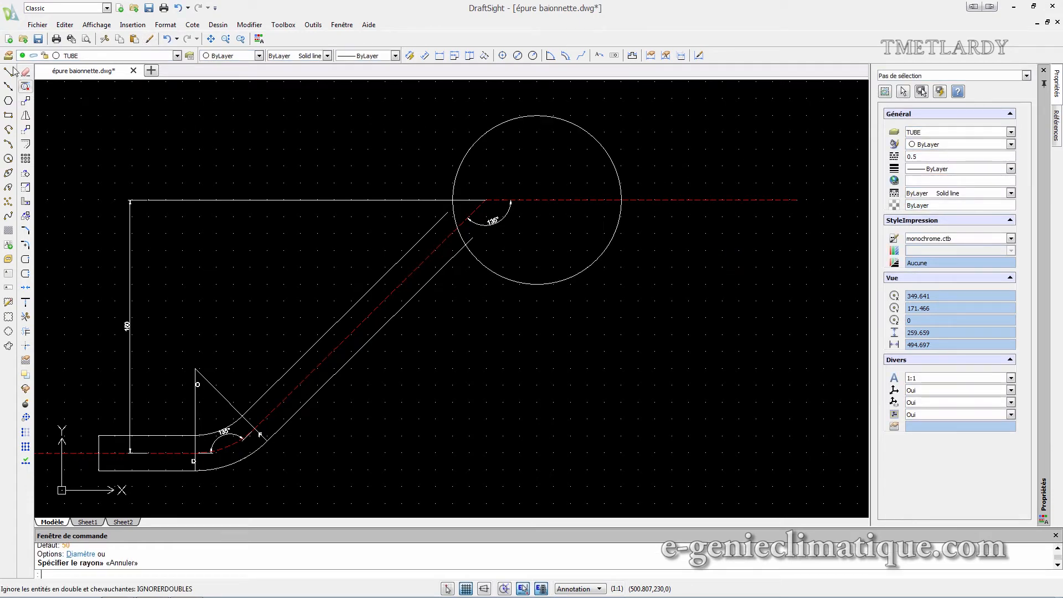
# - Draw a second circle of radius 50 centred on the upper dashed axis, about 100 units right of the first circle's centre
pyautogui.click(9, 159)
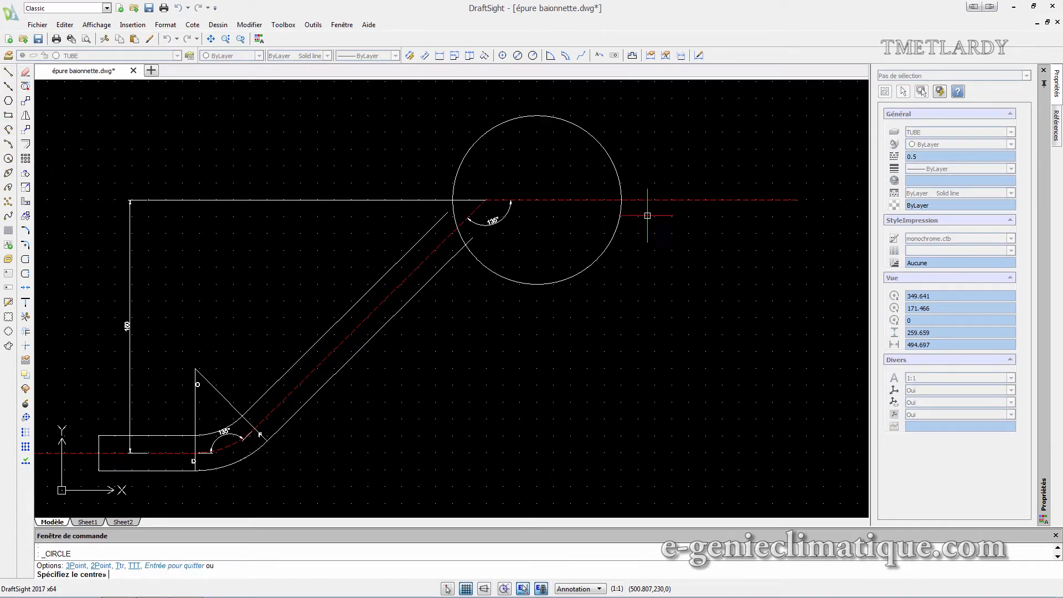
pyautogui.click(705, 200)
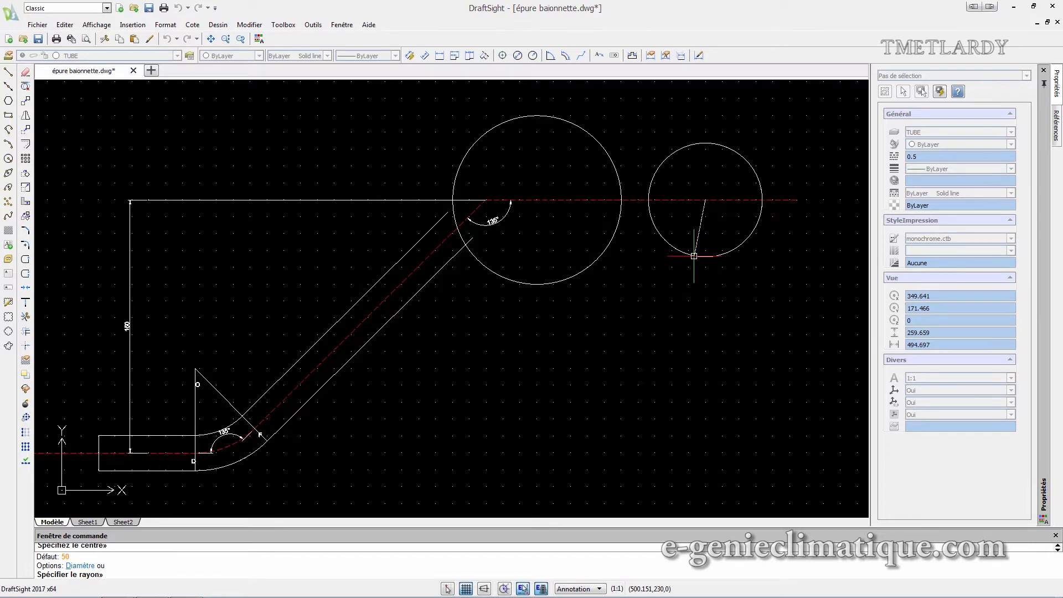
pyautogui.press('Return')
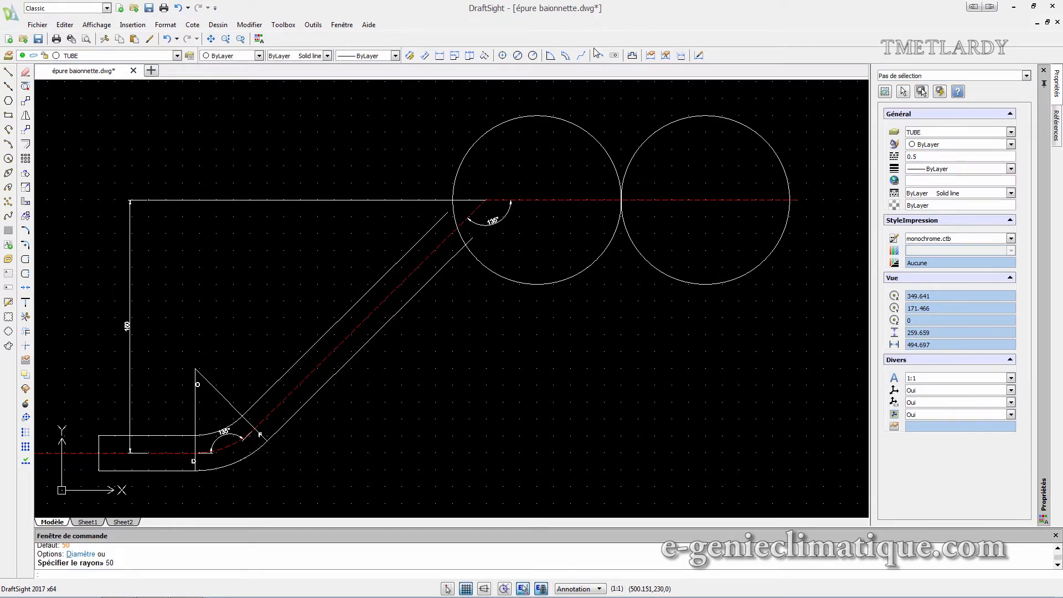
# - Draw a horizontal line joining the lowest points of the two radius 50 circles
pyautogui.click(9, 72)
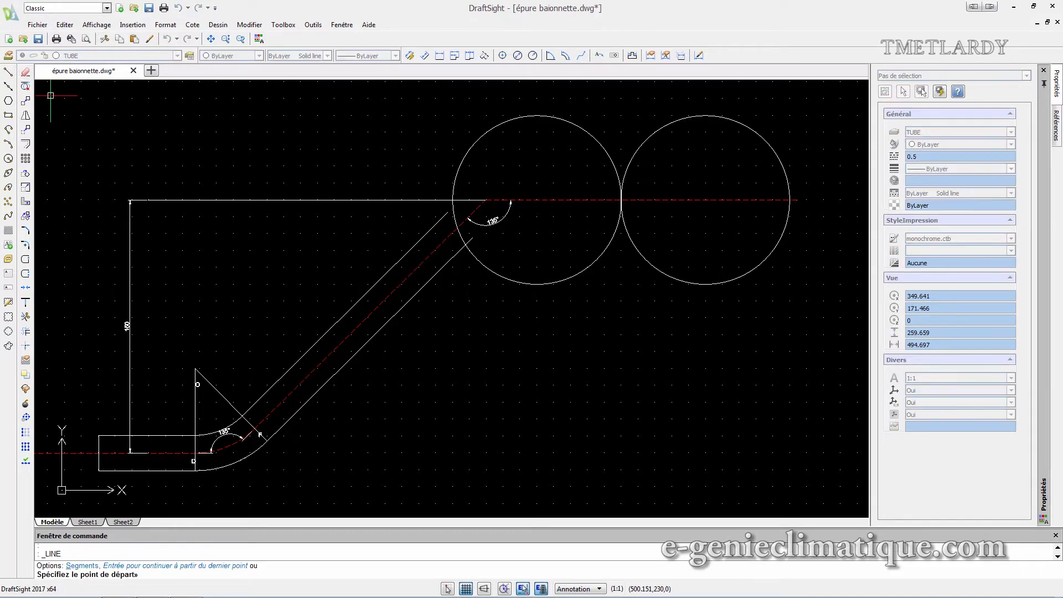
pyautogui.click(537, 284)
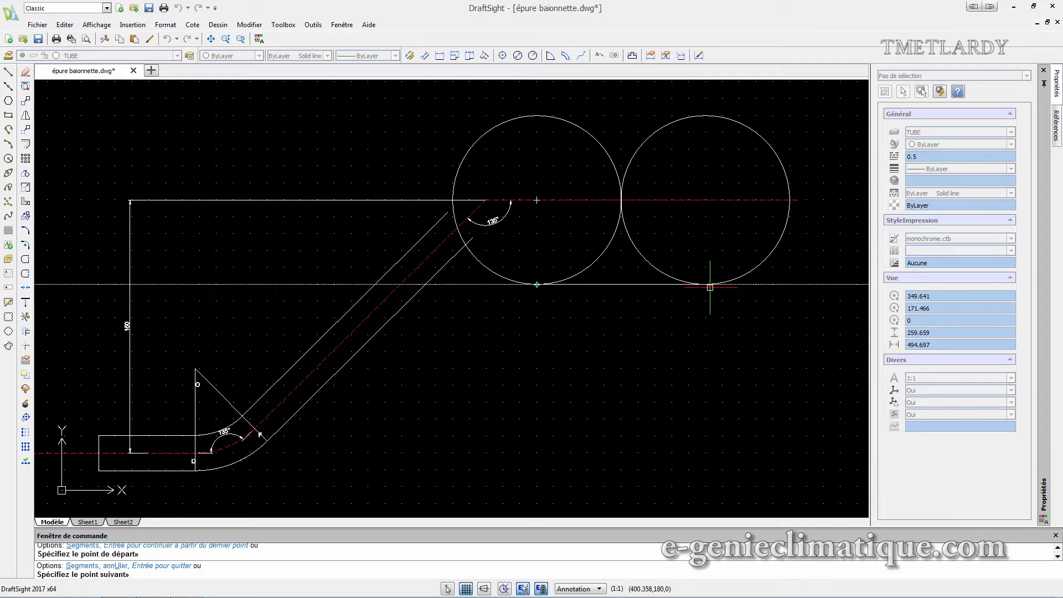
pyautogui.click(706, 284)
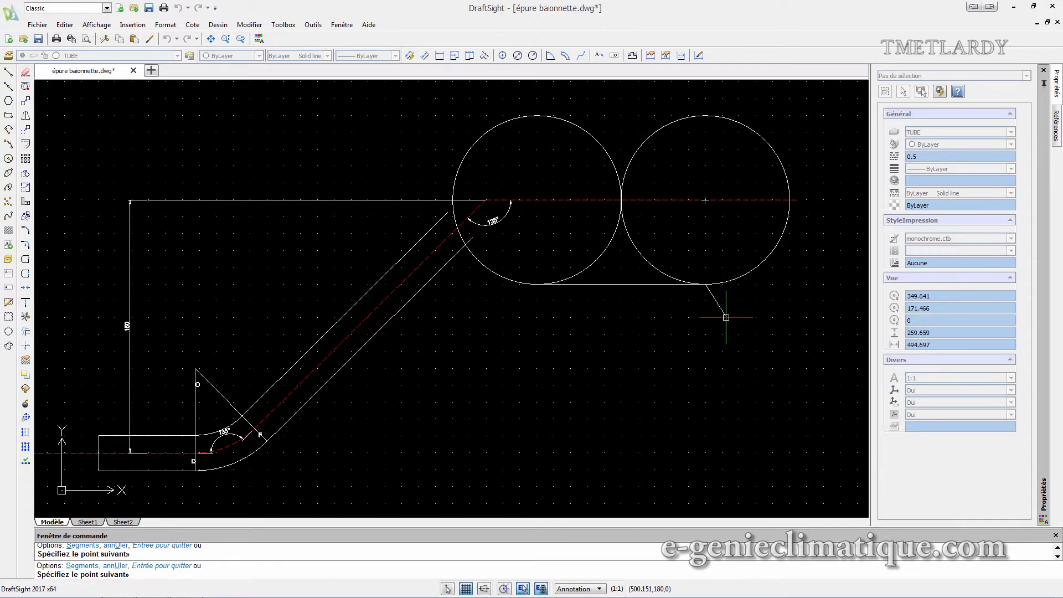
pyautogui.press('Escape')
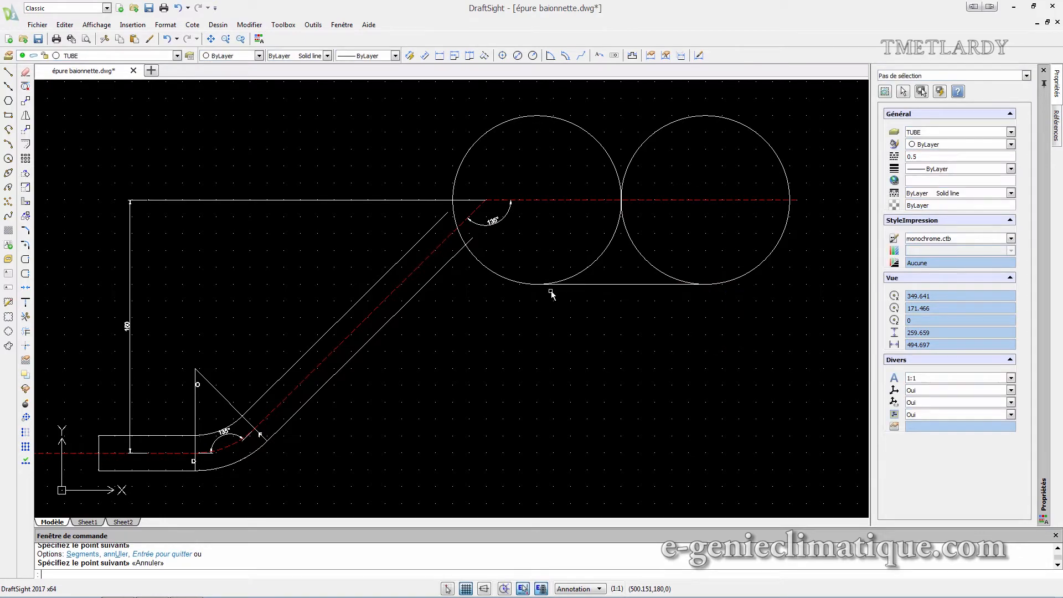
# - Draw a 200-unit horizontal line extending leftward from the lowest point of the left radius 50 circle across the inclined tube
pyautogui.click(9, 71)
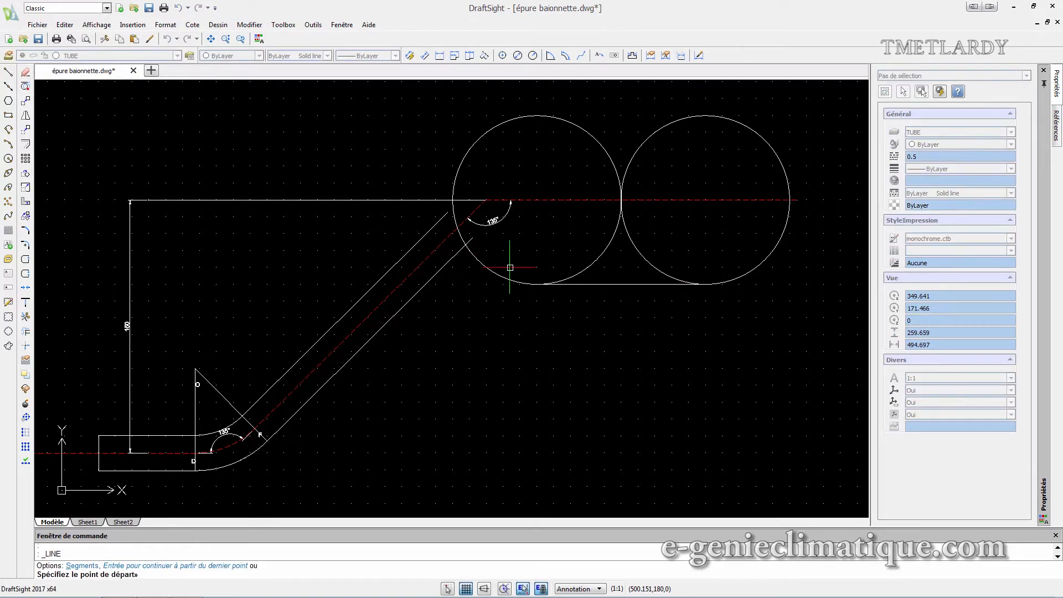
pyautogui.click(537, 284)
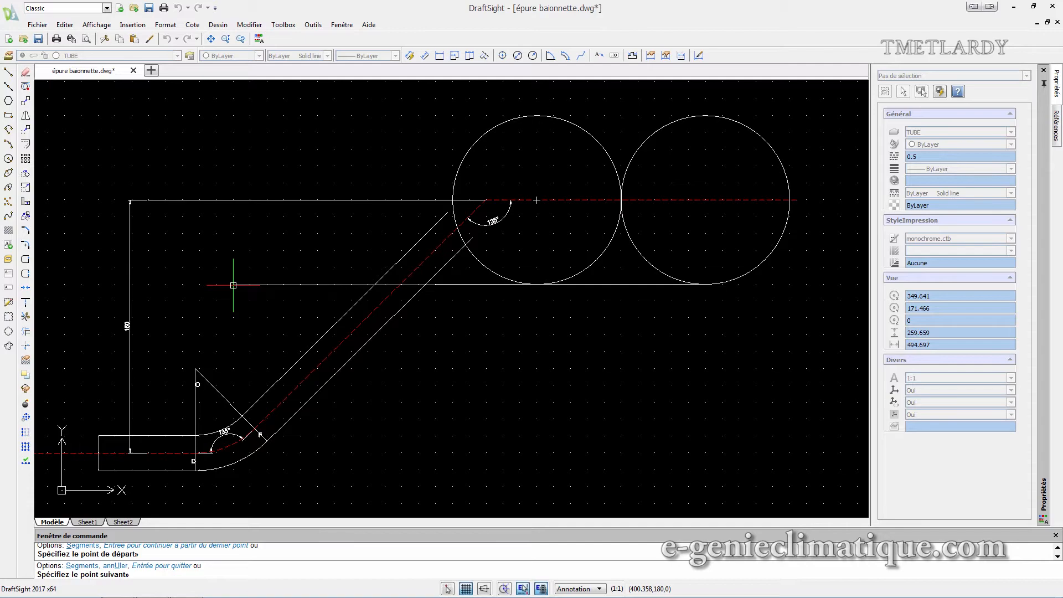
pyautogui.write('2')
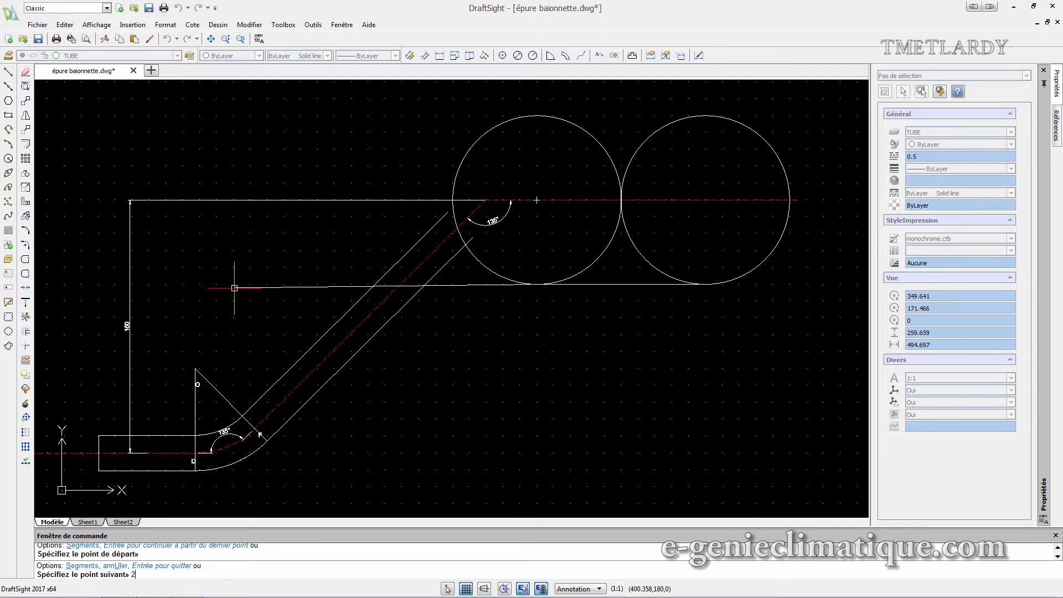
pyautogui.write('00')
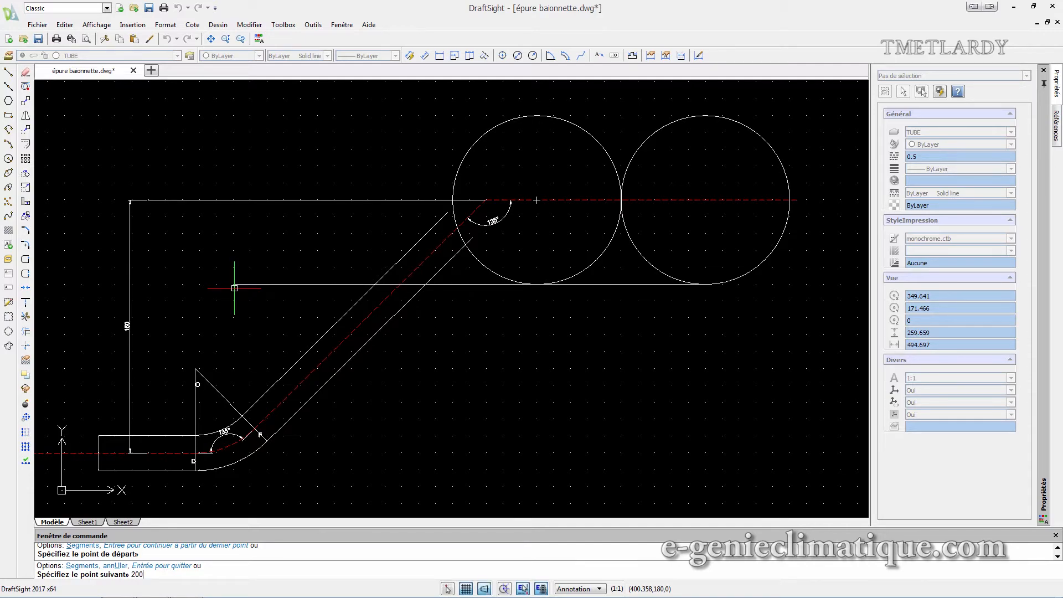
pyautogui.press('Return')
pyautogui.press('Escape')
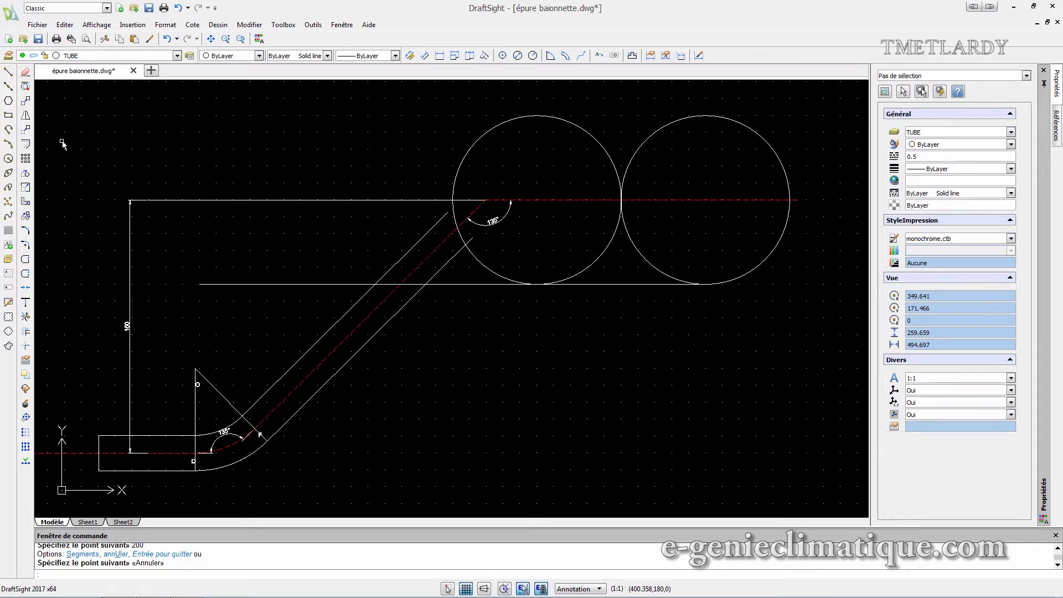
# - Delete the two radius 50 construction circles on the upper horizontal axis
pyautogui.click(491, 270)
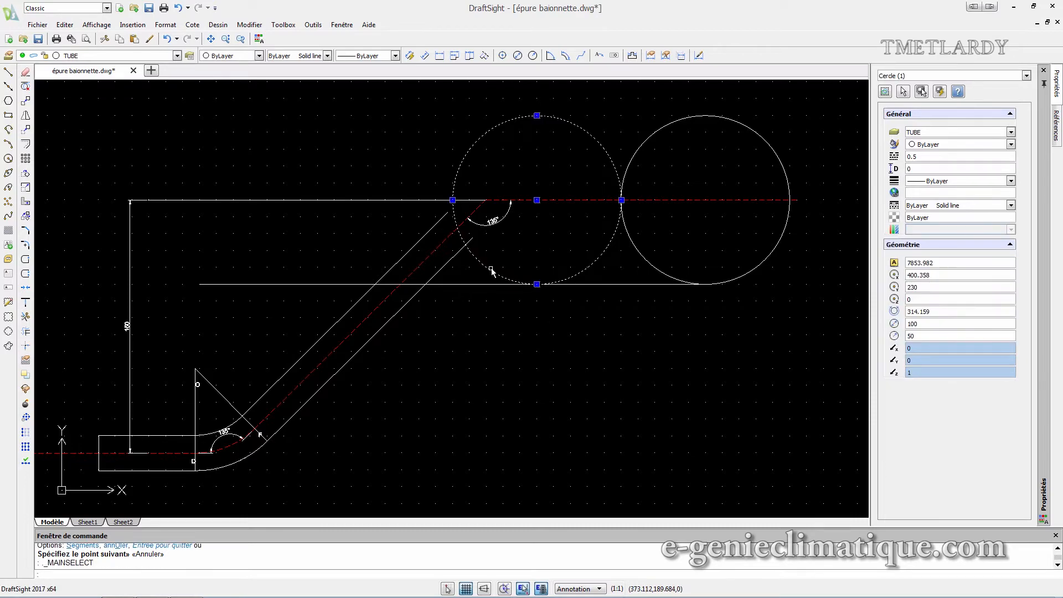
pyautogui.press('Delete')
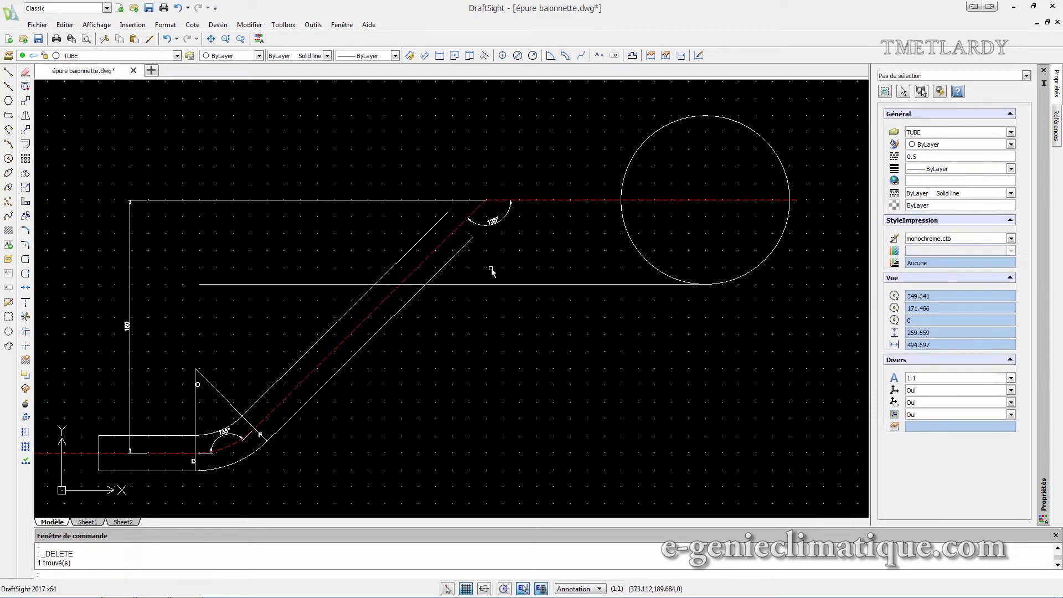
pyautogui.click(648, 259)
pyautogui.press('Delete')
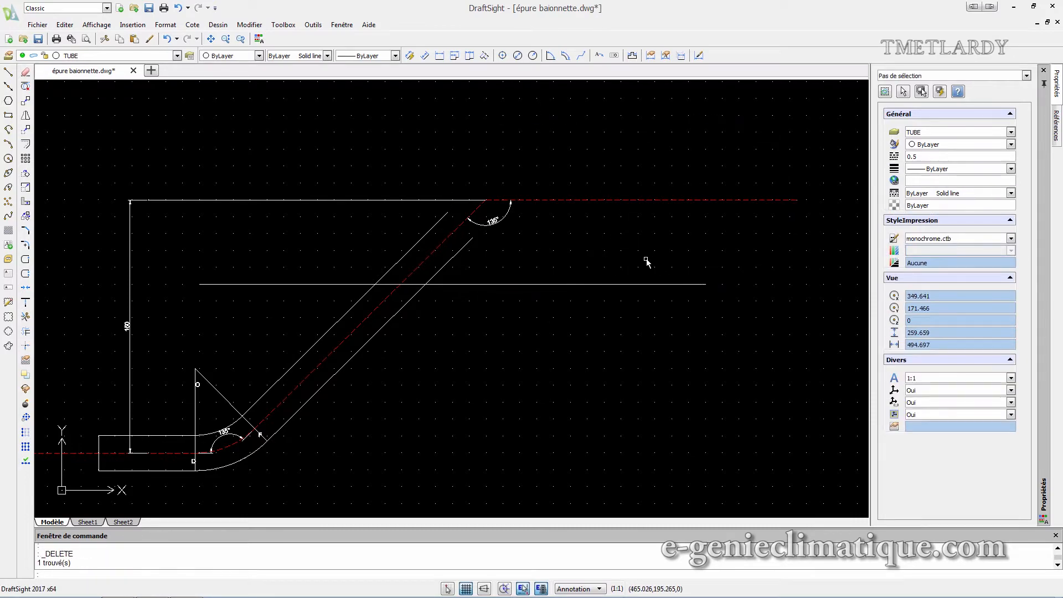
# - Draw two circles of radius 50 centred on the inclined dashed axis, one near its upper end and one near the lower bend
pyautogui.click(9, 159)
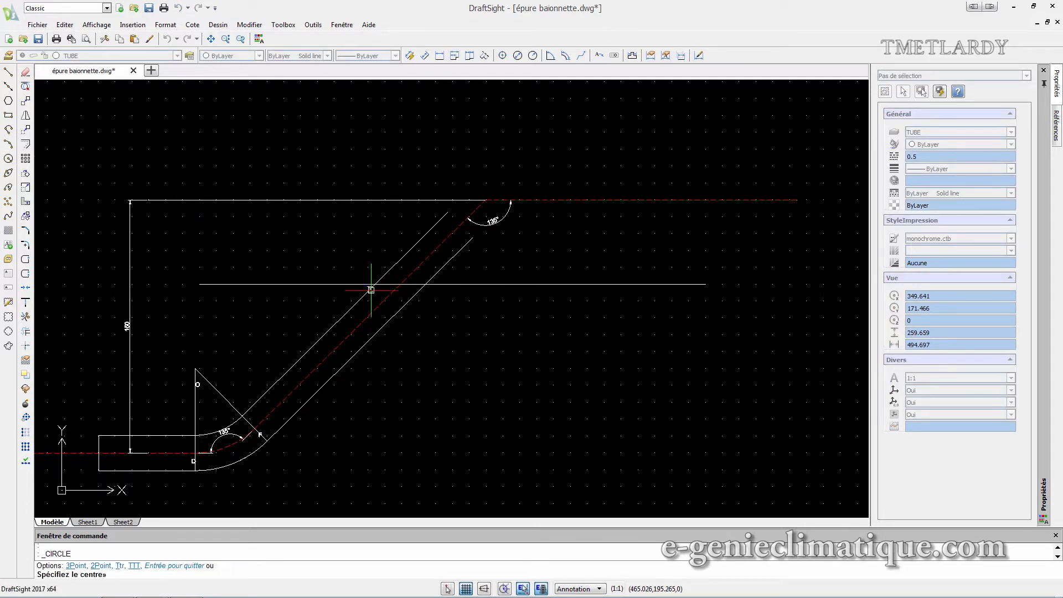
pyautogui.click(415, 270)
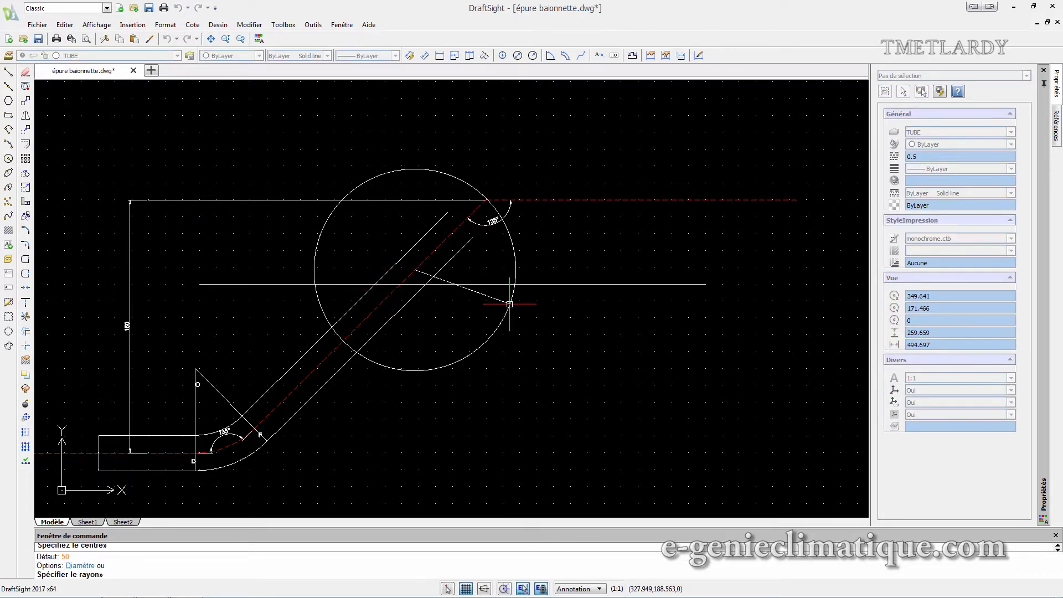
pyautogui.press('Return')
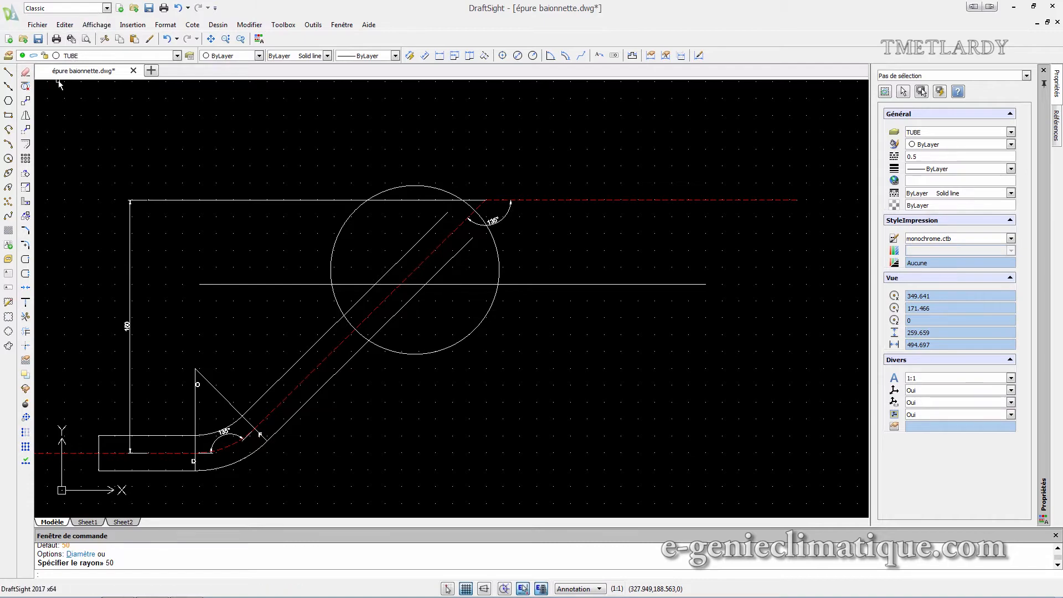
pyautogui.click(9, 159)
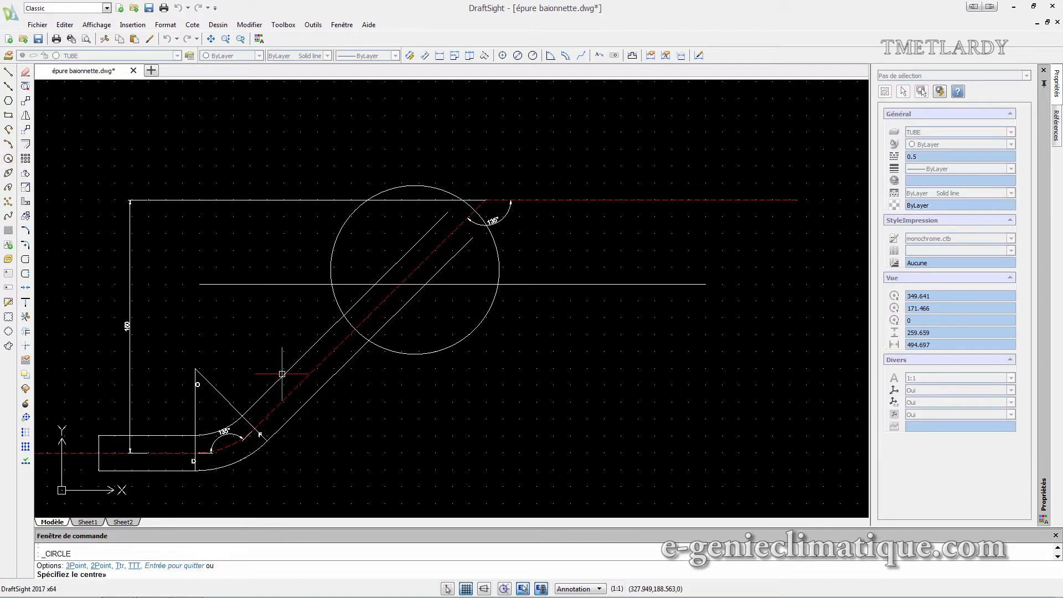
pyautogui.click(299, 384)
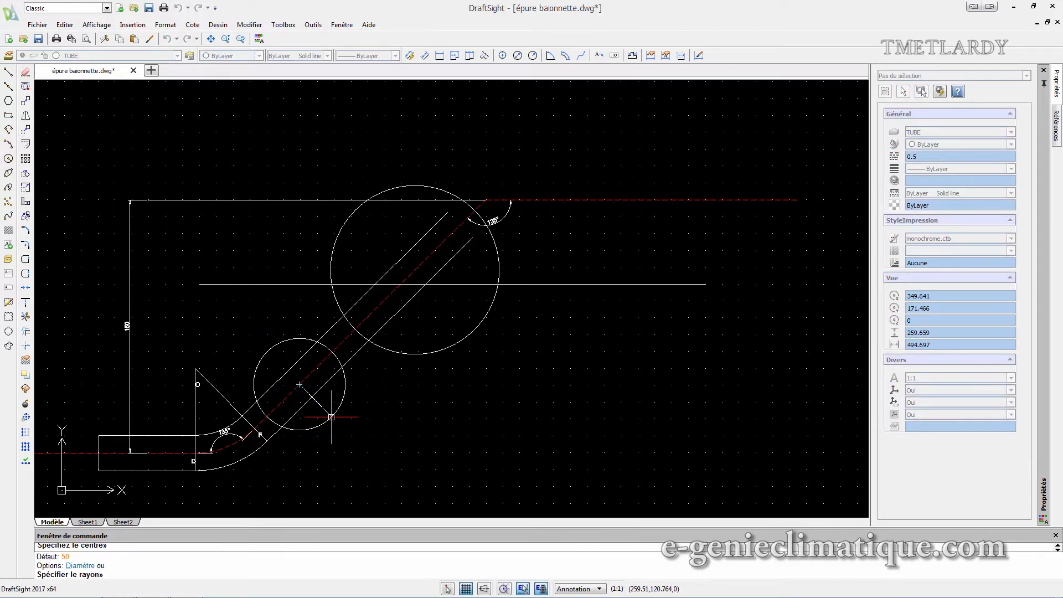
pyautogui.write('50')
pyautogui.press('Return')
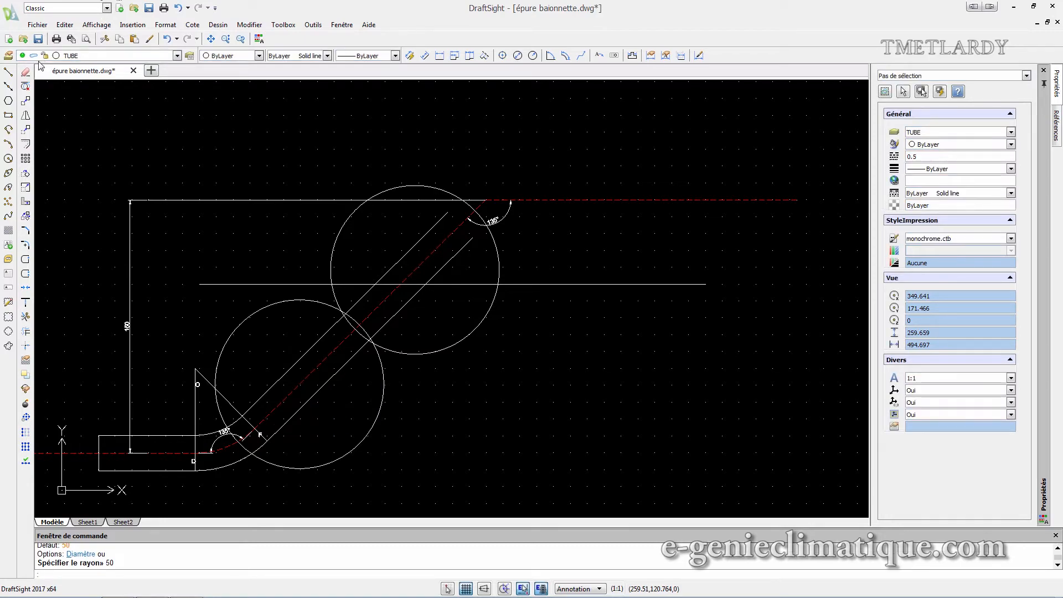
# - Draw a short perpendicular stub to the upper circle's lower-right edge, continuing with a line parallel to the inclined axis to the lower circle
pyautogui.click(8, 72)
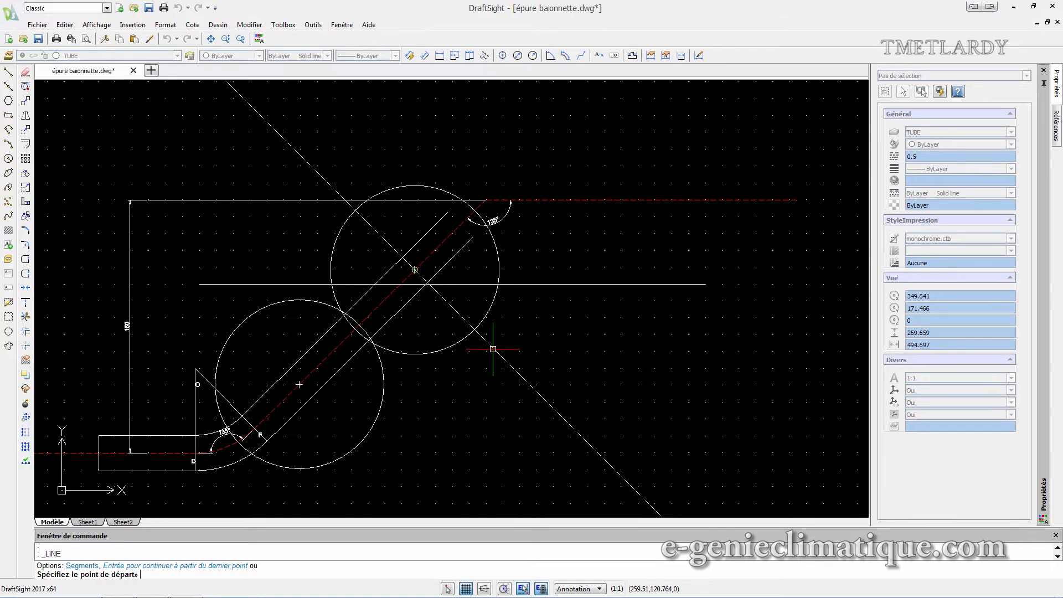
pyautogui.click(493, 349)
pyautogui.click(474, 329)
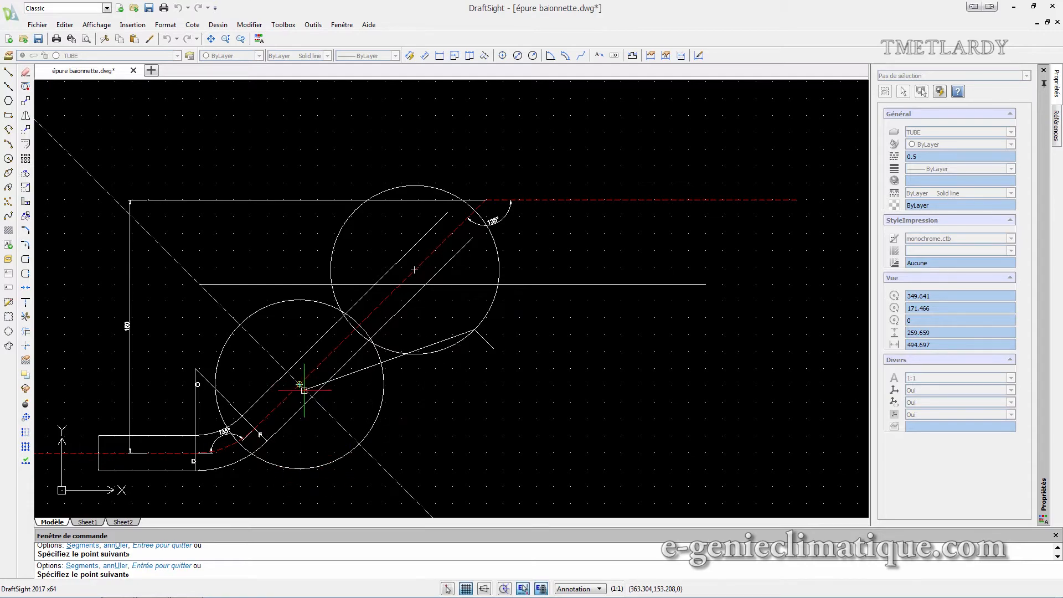
pyautogui.click(358, 444)
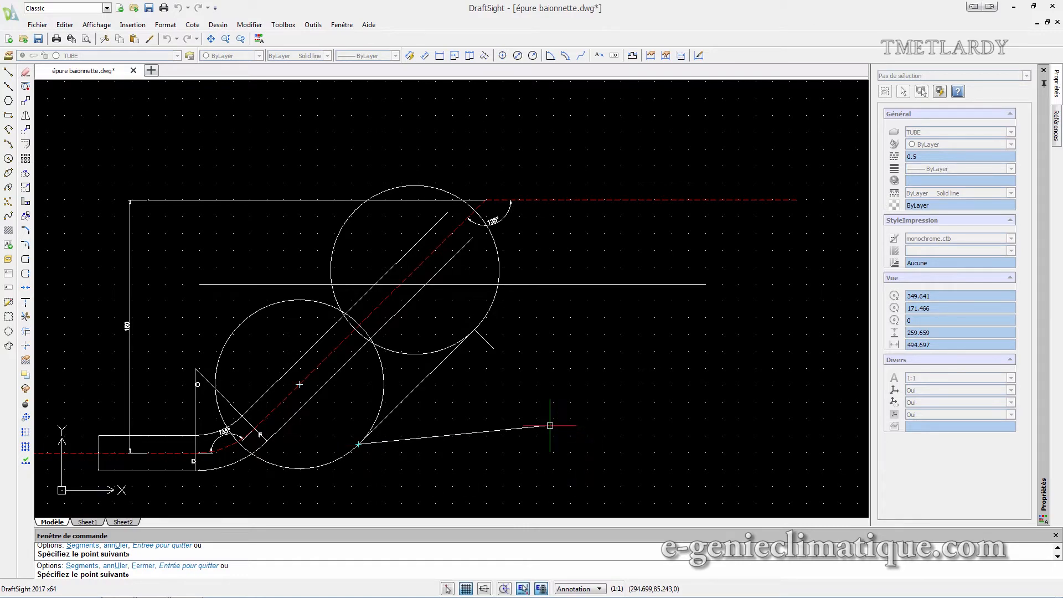
pyautogui.moveTo(550, 425); pyautogui.dragTo(568, 399, button='middle')
pyautogui.press('Escape')
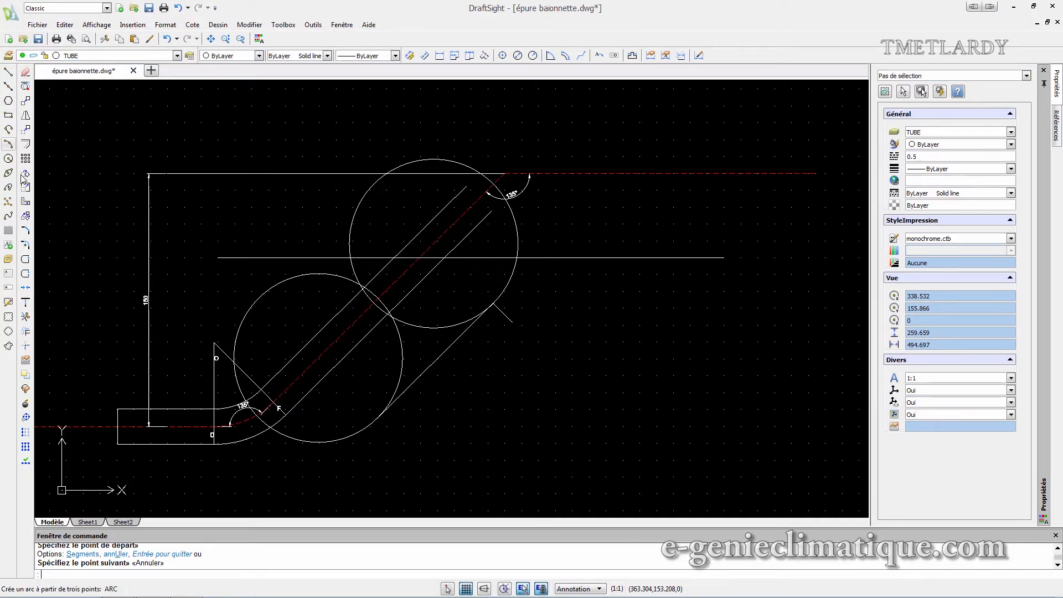
# - Draw a circle of radius 50 centred on the corner where the inclined axis meets the upper horizontal axis
pyautogui.click(8, 158)
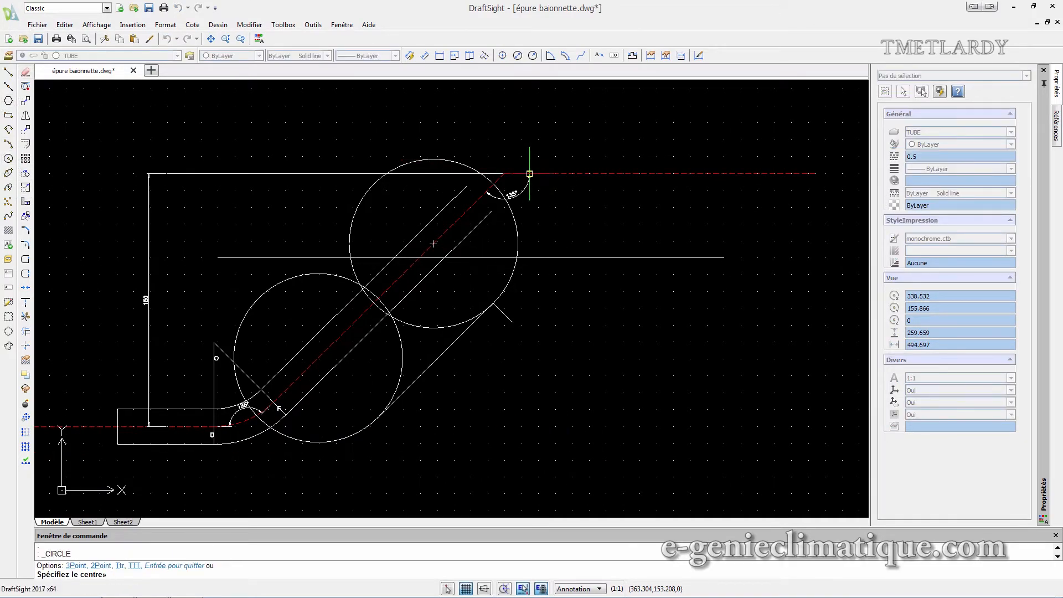
pyautogui.click(504, 173)
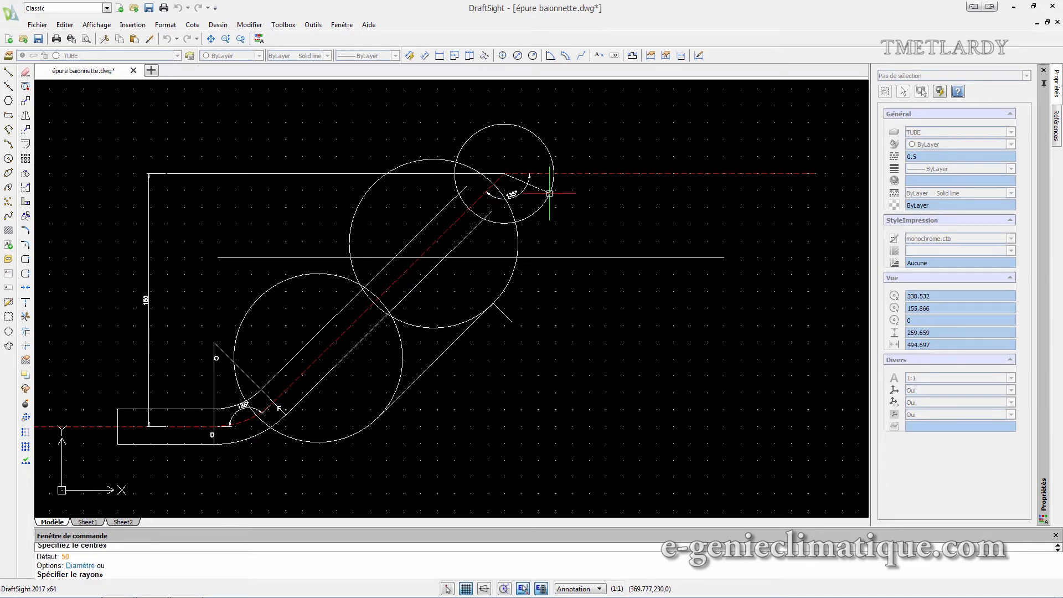
pyautogui.write('50')
pyautogui.press('Return')
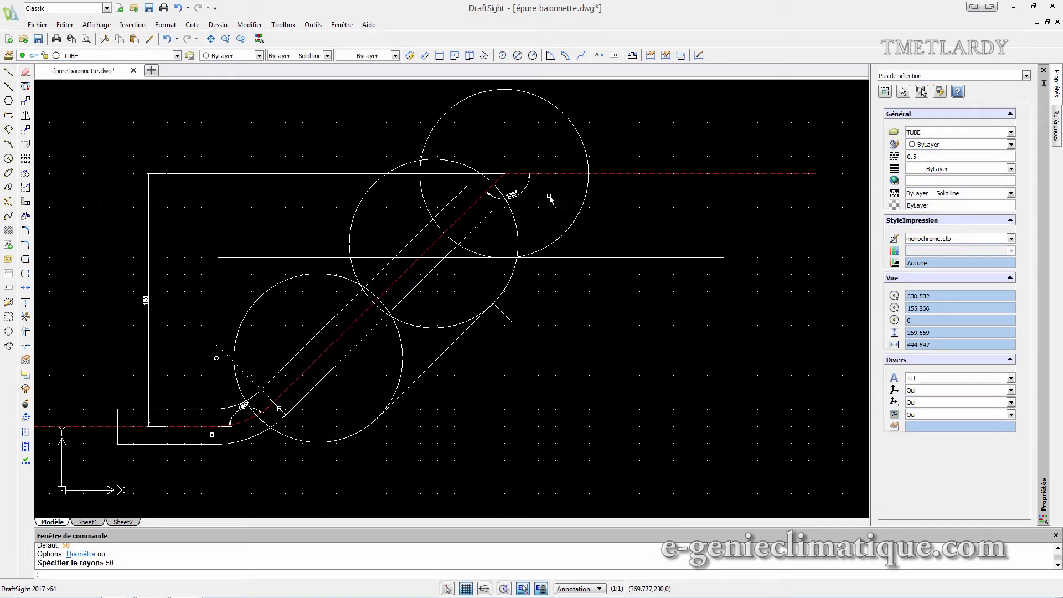
pyautogui.click(8, 72)
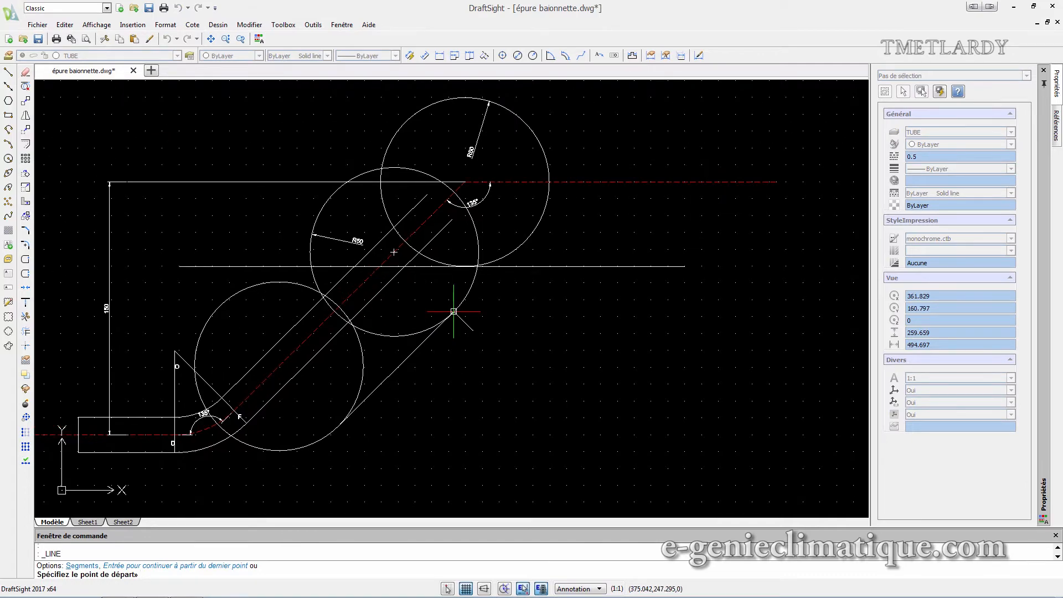
pyautogui.click(453, 311)
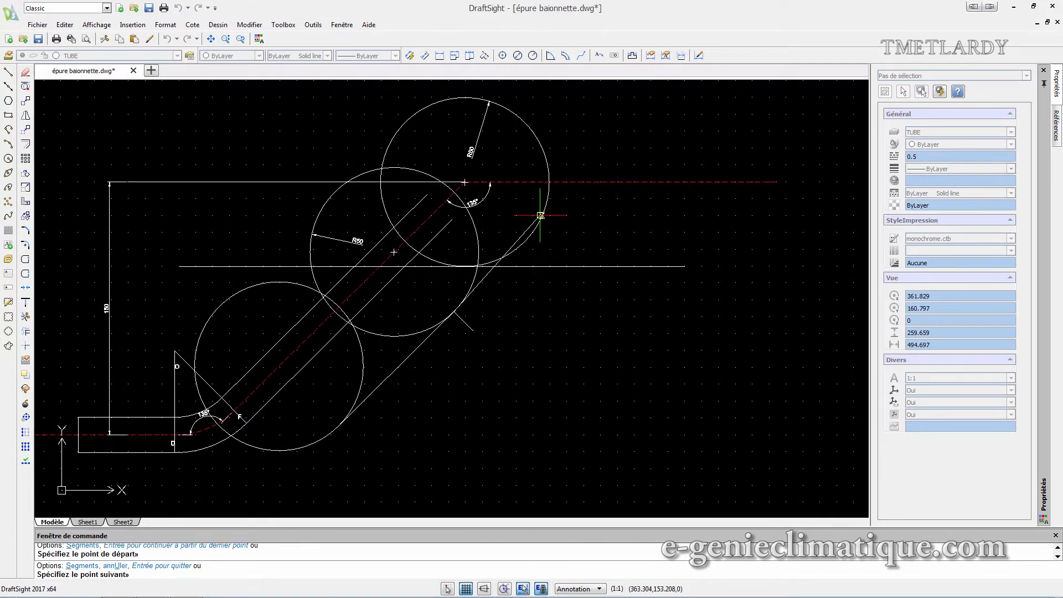
pyautogui.press('Escape')
# - Delete the short perpendicular stub at the upper end of the inclined parallel line
pyautogui.click(465, 321)
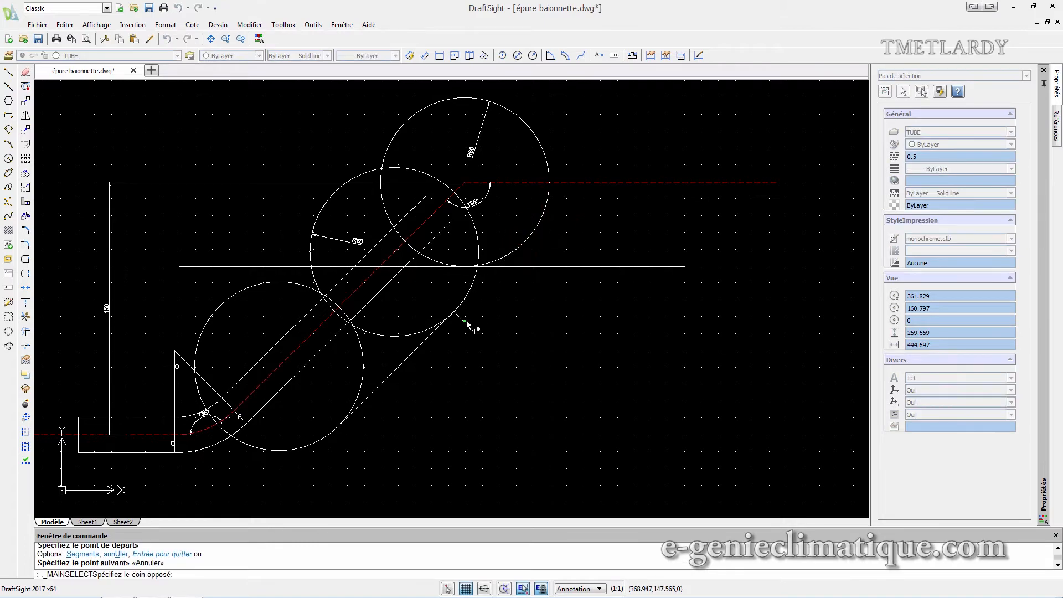
pyautogui.click(463, 324)
pyautogui.press('Delete')
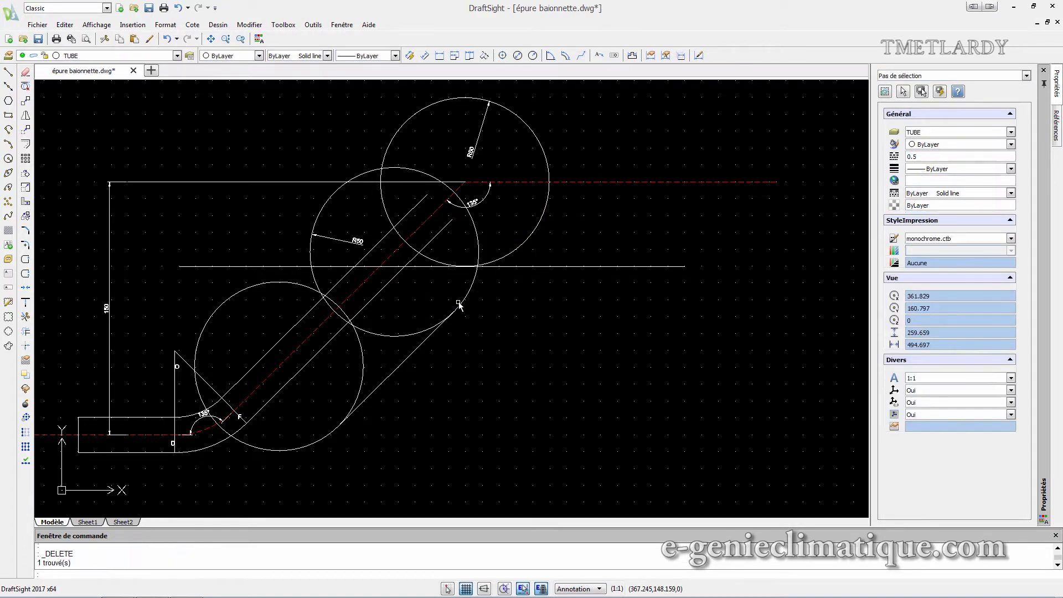
# - Extend the inclined parallel with a line from its upper end to the tangent point on the circle centred at the axis corner
pyautogui.click(8, 72)
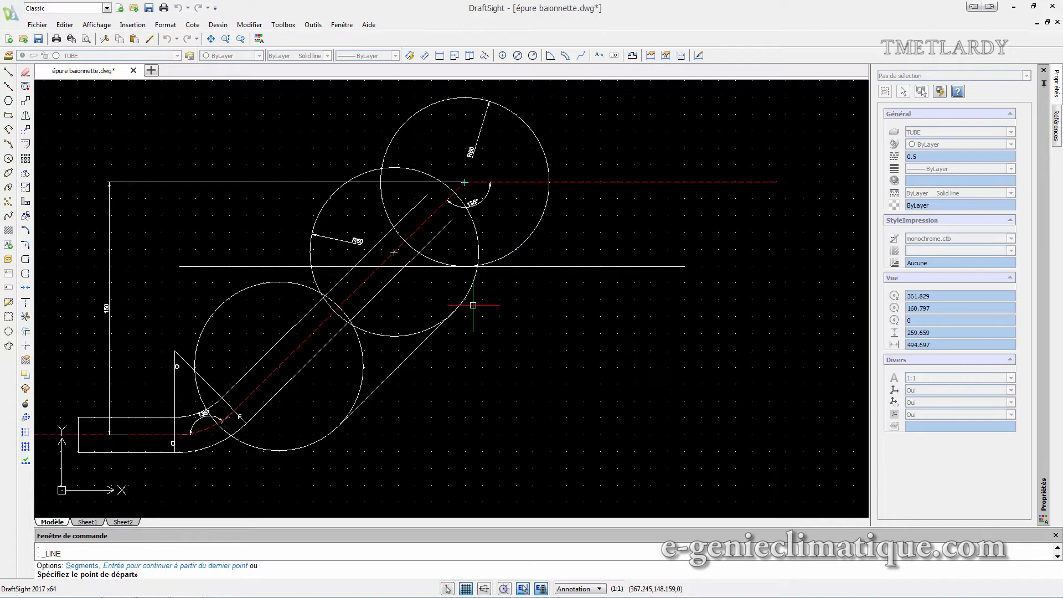
pyautogui.click(453, 312)
pyautogui.scroll(2, 565, 231)
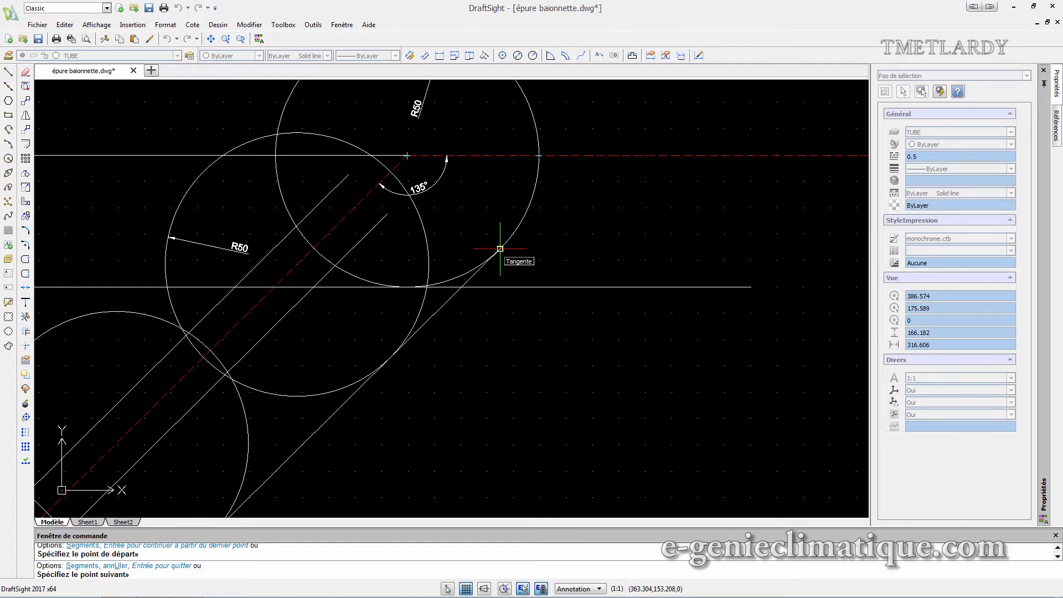
pyautogui.click(500, 249)
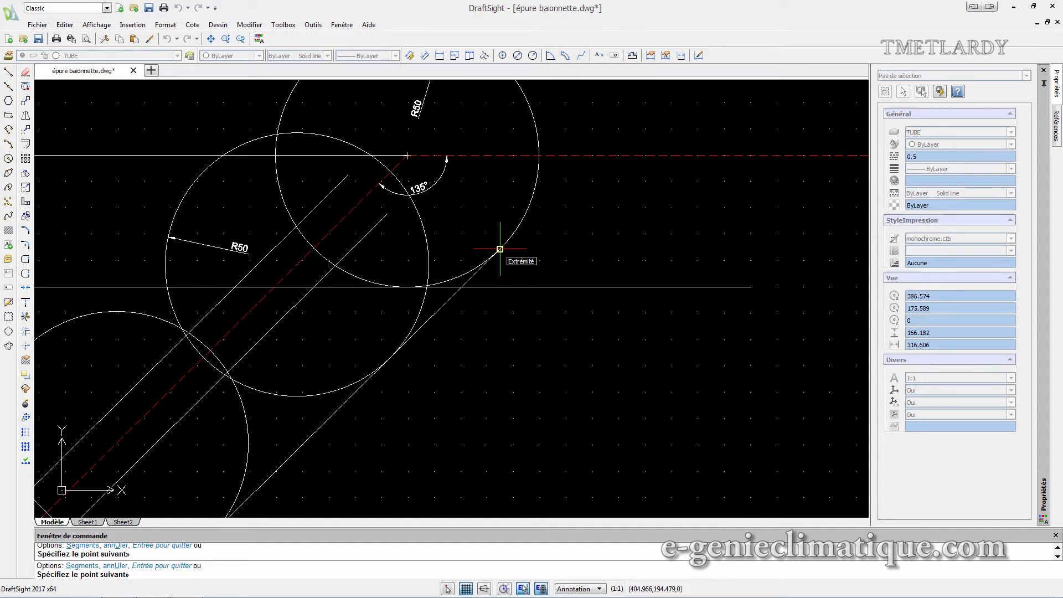
pyautogui.press('Escape')
pyautogui.scroll(-2, 516, 259)
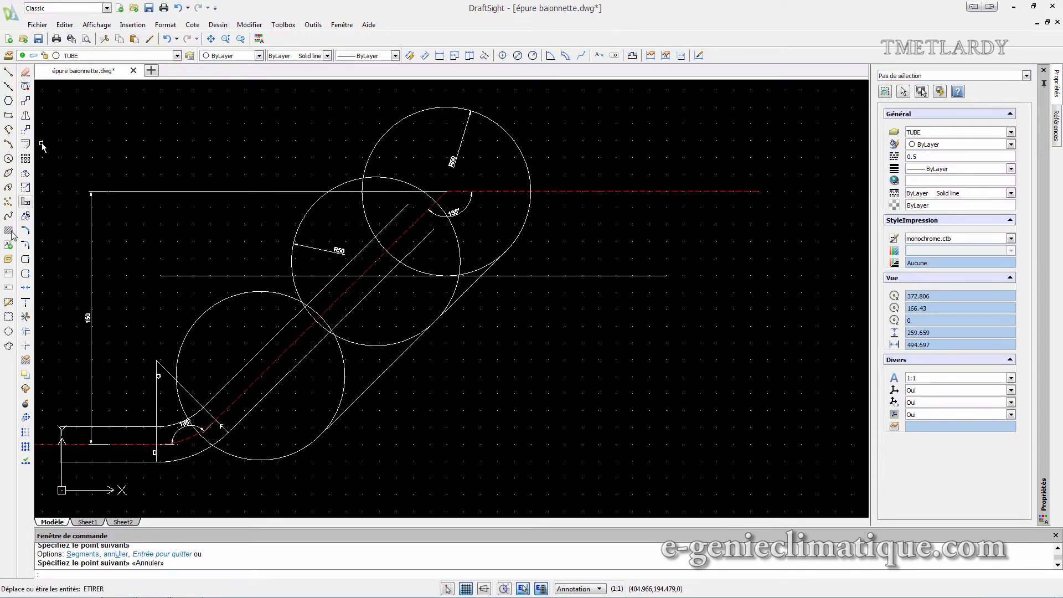
# - Add a note labelled O just beside the intersection of the horizontal and inclined parallel lines
pyautogui.click(9, 274)
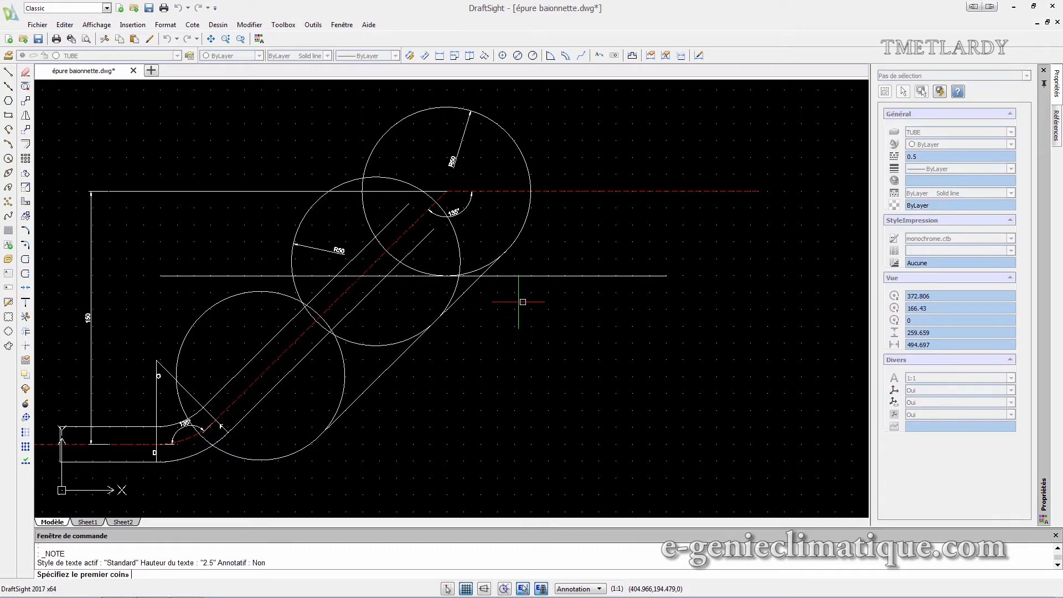
pyautogui.click(486, 279)
pyautogui.click(523, 320)
pyautogui.click(769, 212)
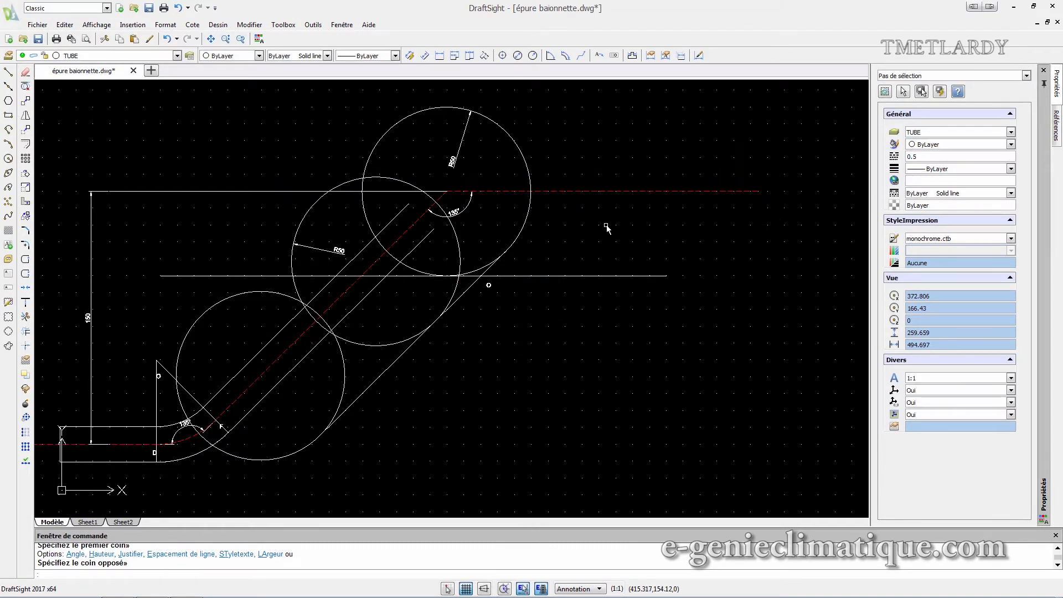
# - Delete the three remaining radius 50 construction circles along the inclined axis and at its upper corner
pyautogui.scroll(2, 510, 281)
pyautogui.scroll(-2, 441, 274)
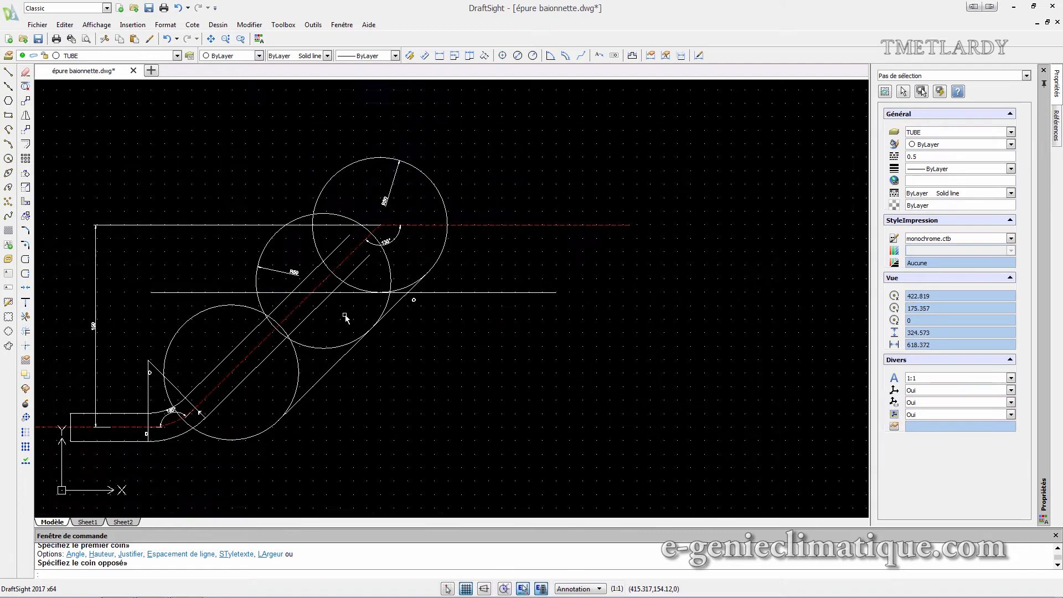
pyautogui.click(295, 353)
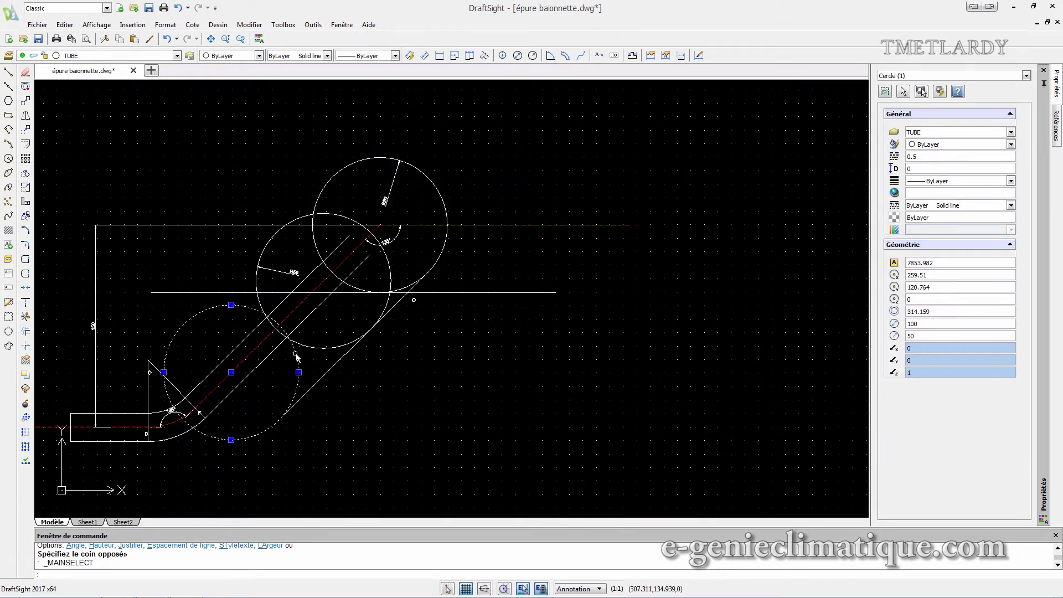
pyautogui.press('Delete')
pyautogui.click(308, 349)
pyautogui.press('Delete')
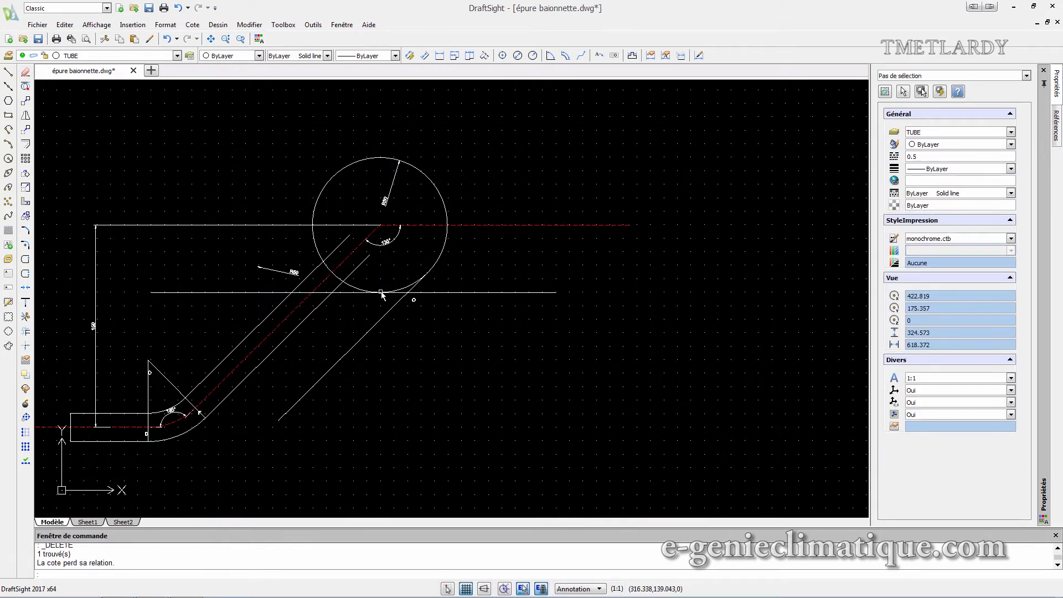
pyautogui.click(353, 287)
pyautogui.press('Delete')
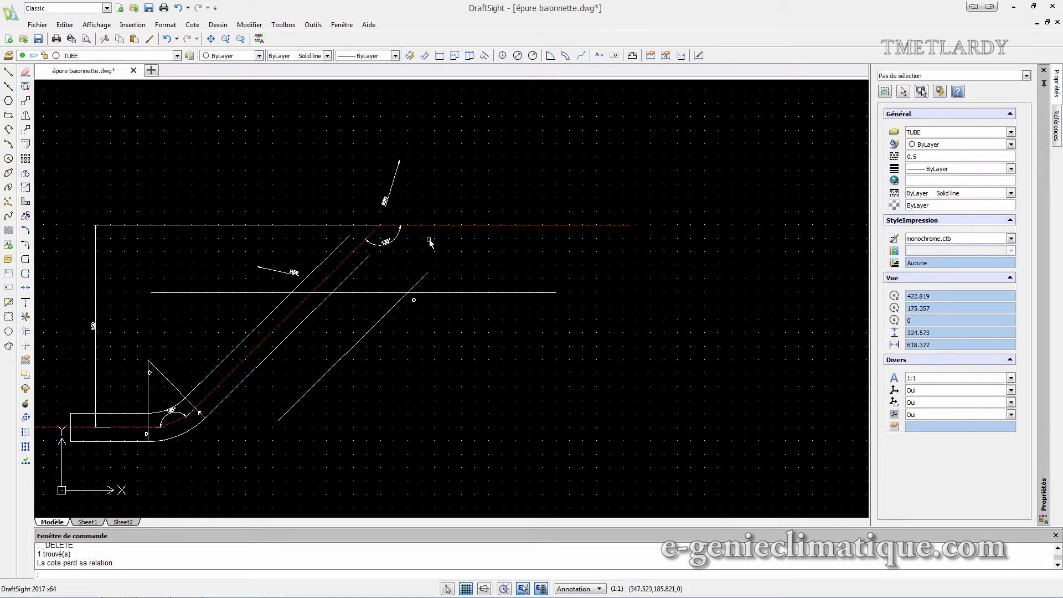
# - Draw a vertical line from centre O up to the horizontal red axis
pyautogui.scroll(2, 420, 228)
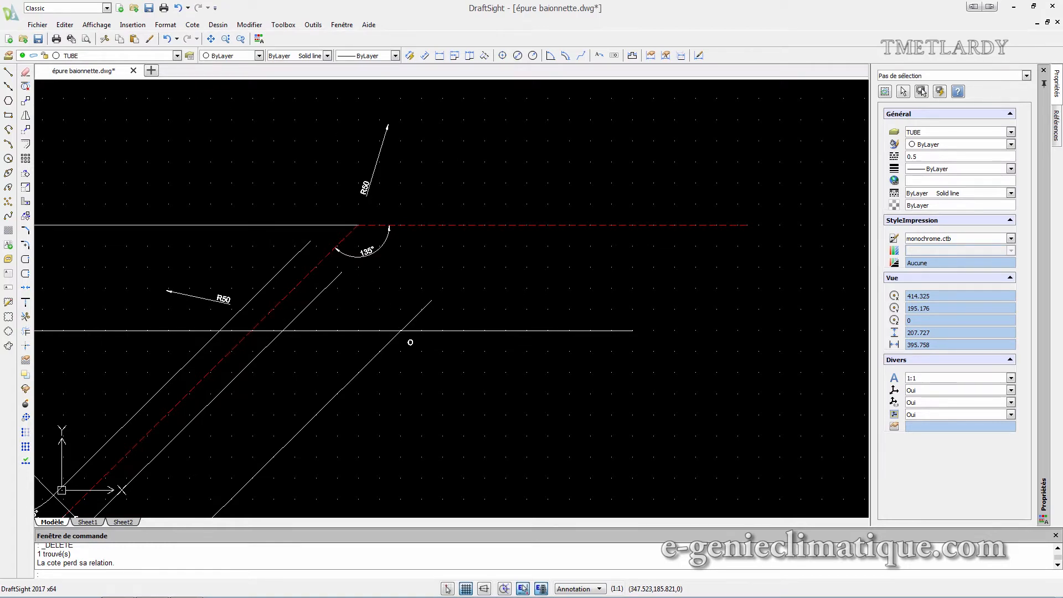
pyautogui.click(12, 74)
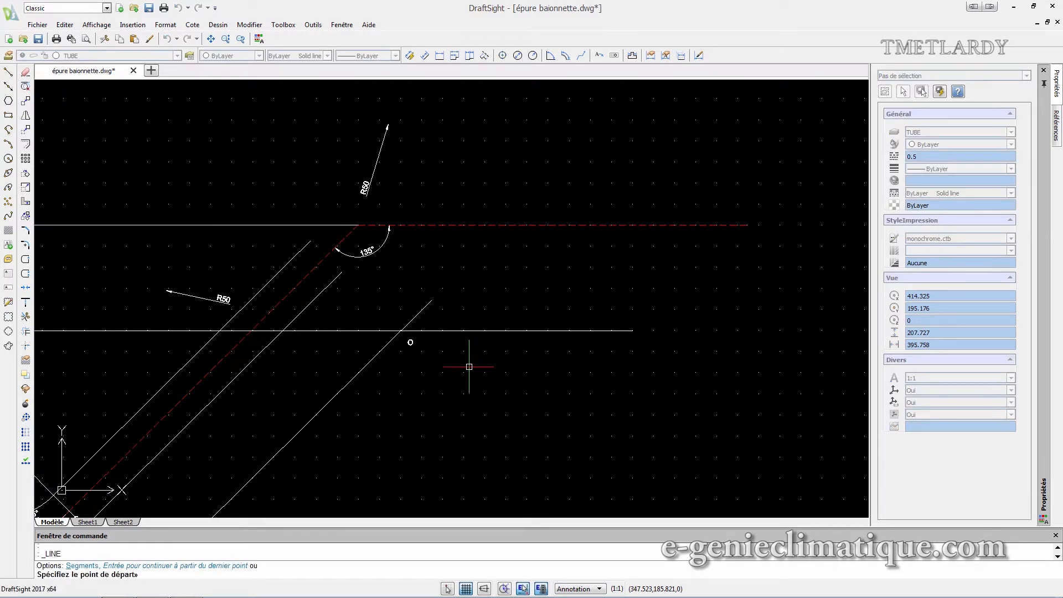
pyautogui.click(402, 326)
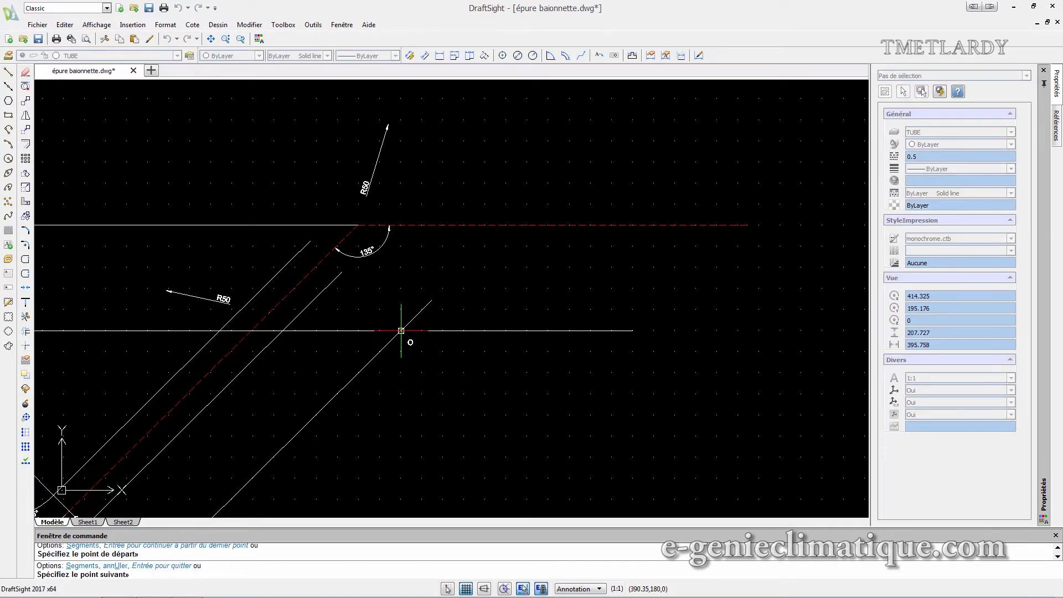
pyautogui.click(401, 225)
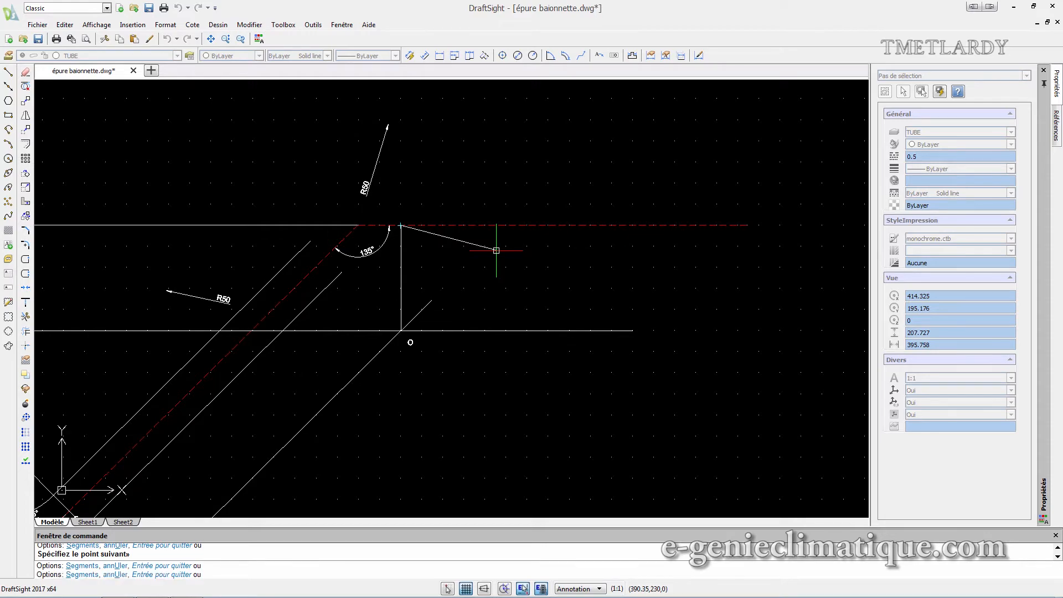
pyautogui.press('Escape')
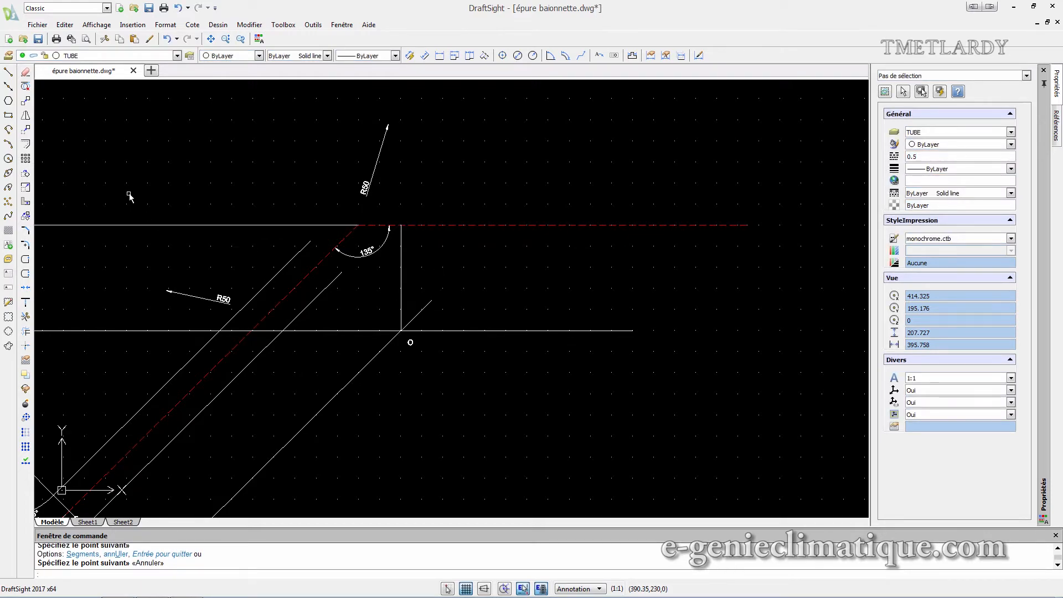
# - Add a note labelled D above the vertical line from O and delete the R50 dimension beside it
pyautogui.click(9, 273)
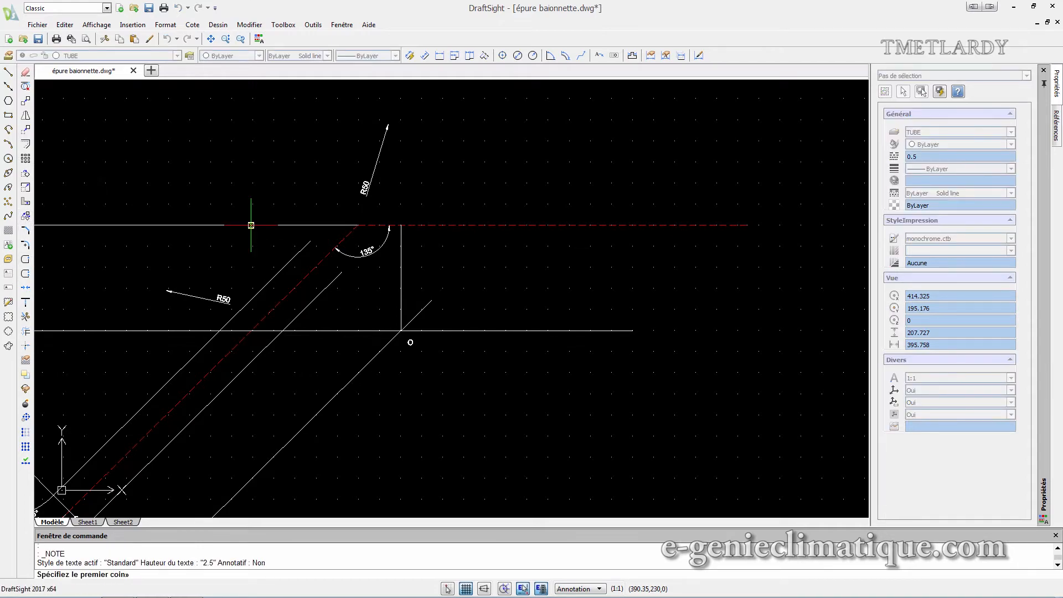
pyautogui.click(411, 139)
pyautogui.click(449, 183)
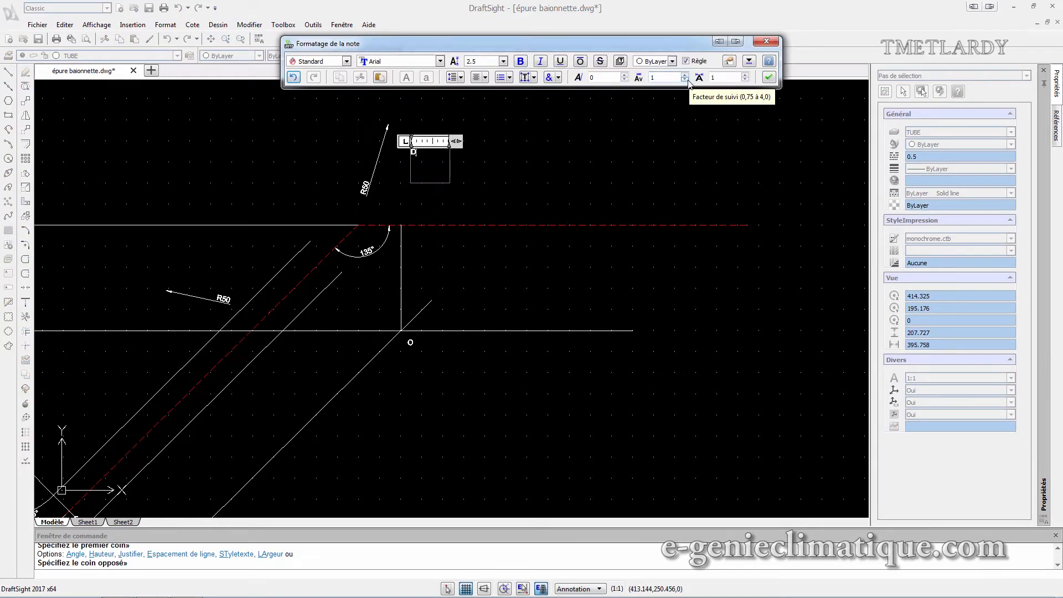
pyautogui.click(770, 78)
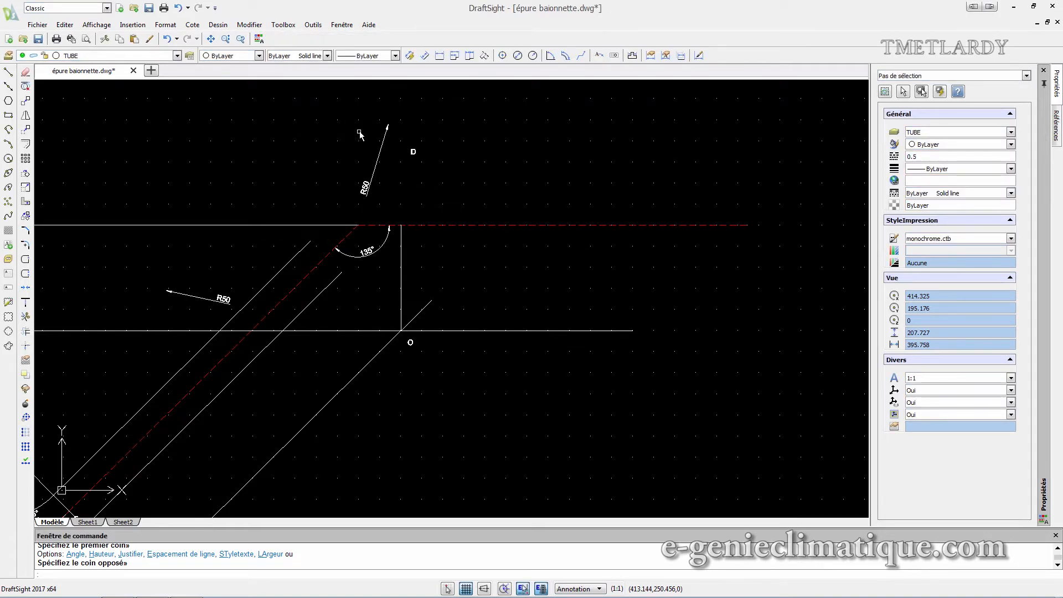
pyautogui.click(377, 160)
pyautogui.press('Delete')
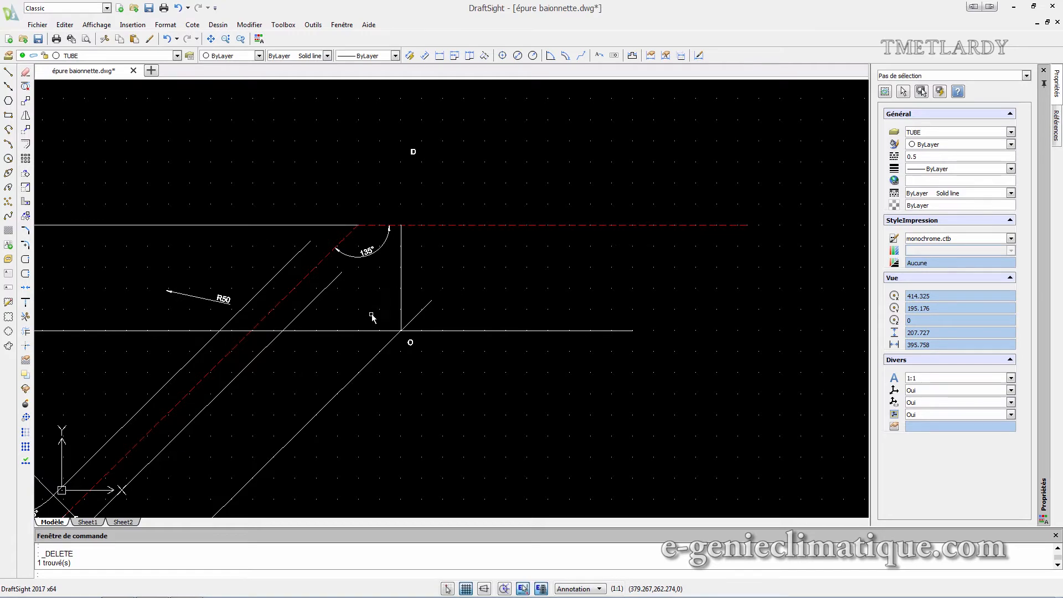
# - Draw a line from centre O perpendicular to the inclined red axis
pyautogui.click(8, 72)
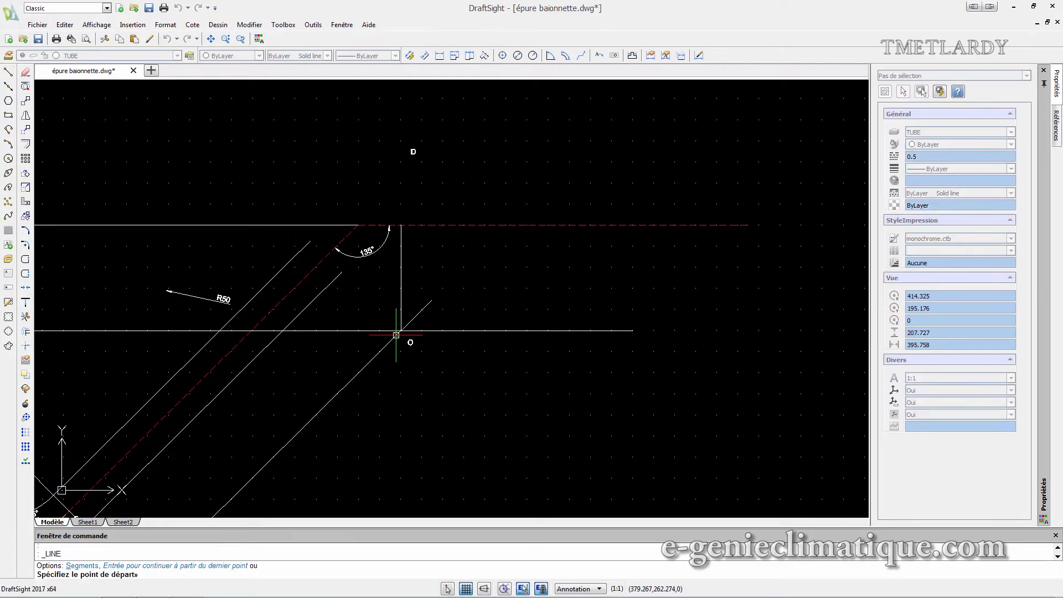
pyautogui.click(401, 330)
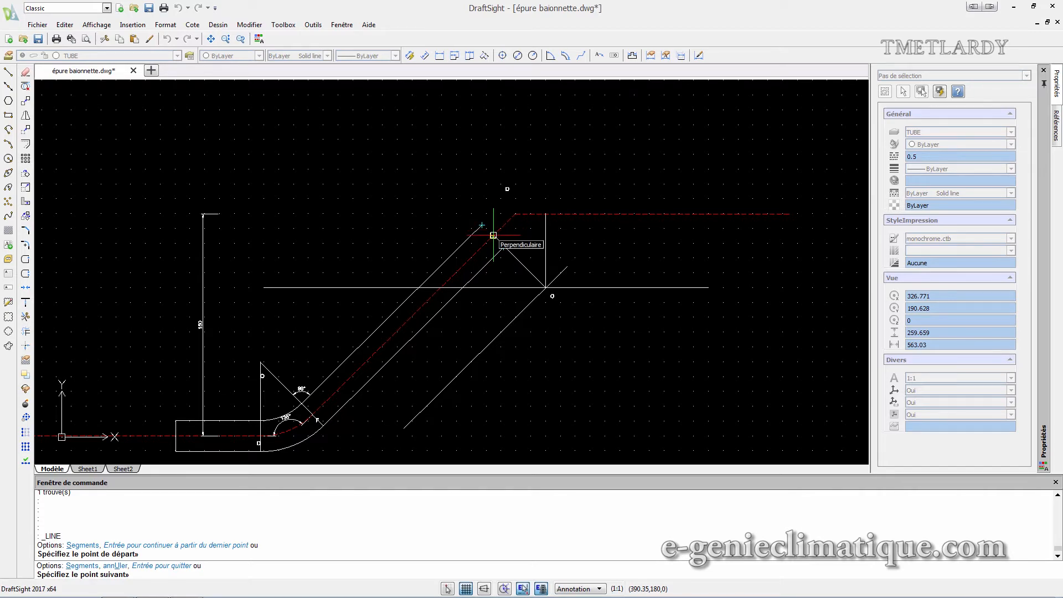
pyautogui.click(493, 236)
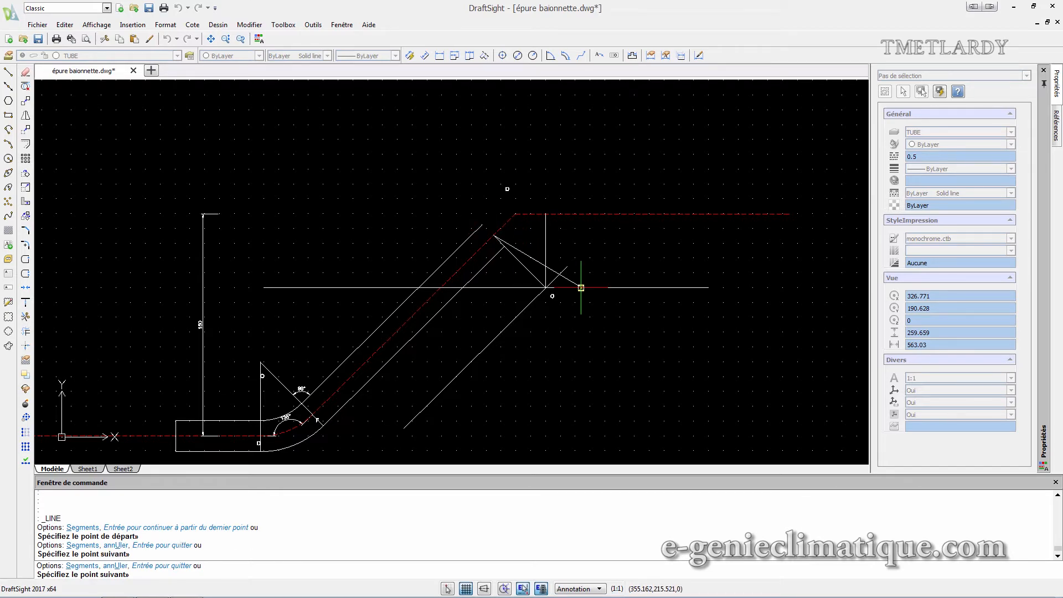
pyautogui.press('Escape')
# - Add an angular dimension at O between the perpendicular line and the inclined parallel through O
pyautogui.scroll(1, 551, 280)
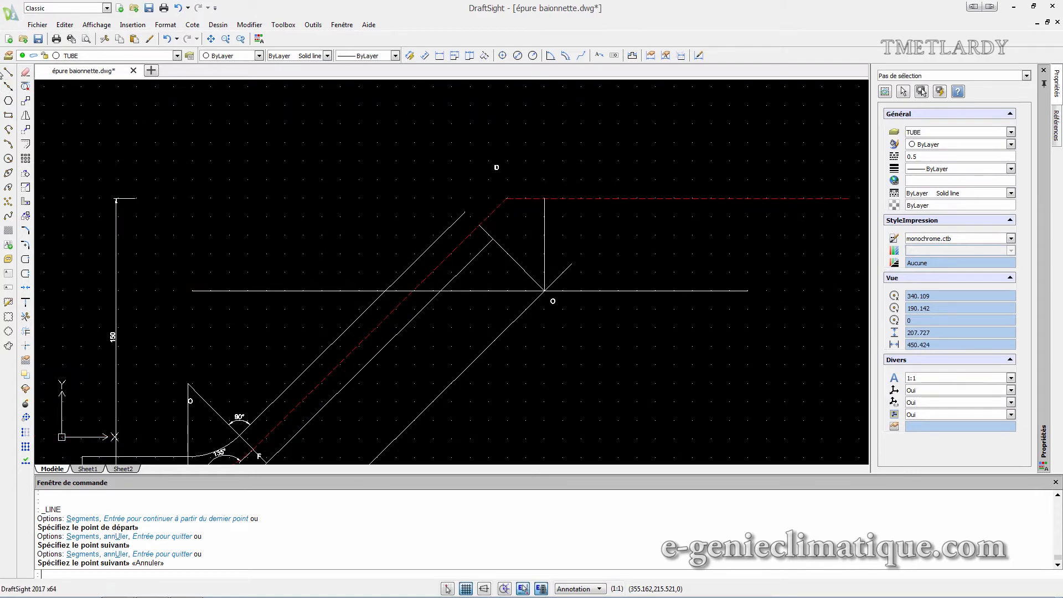
pyautogui.click(195, 24)
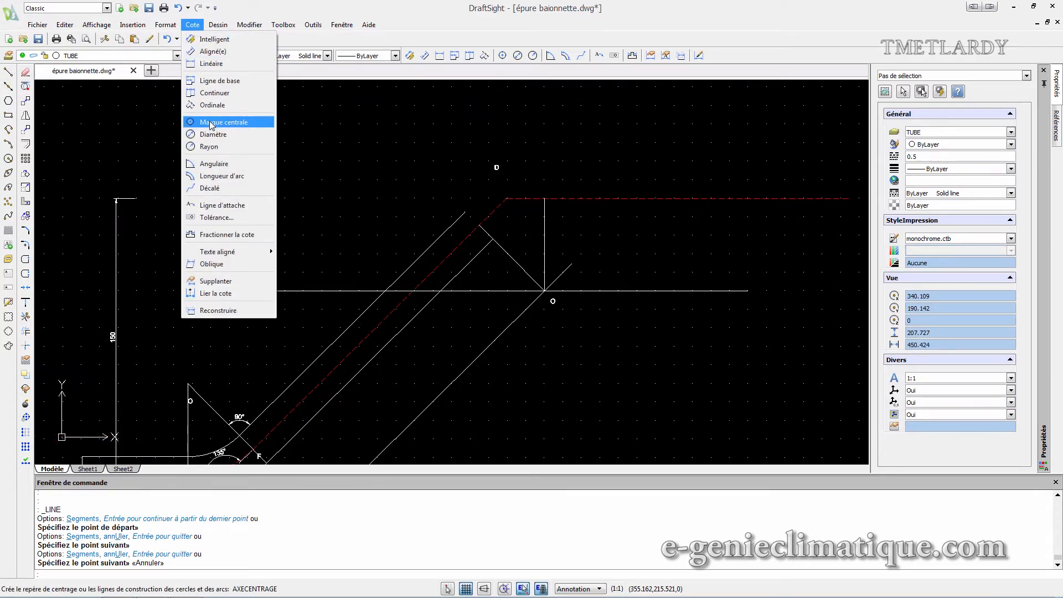
pyautogui.click(216, 164)
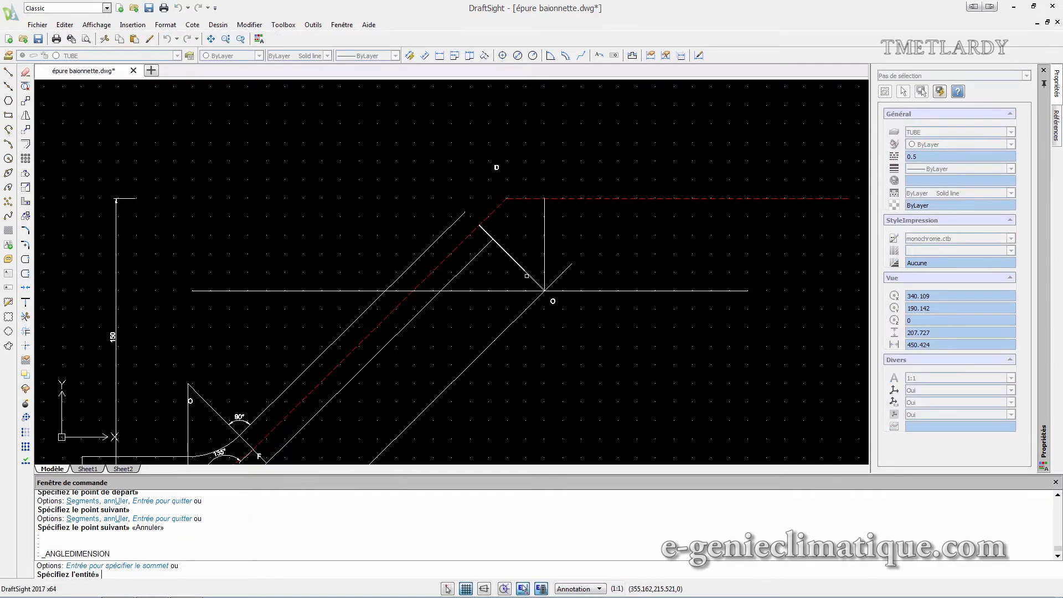
pyautogui.click(527, 275)
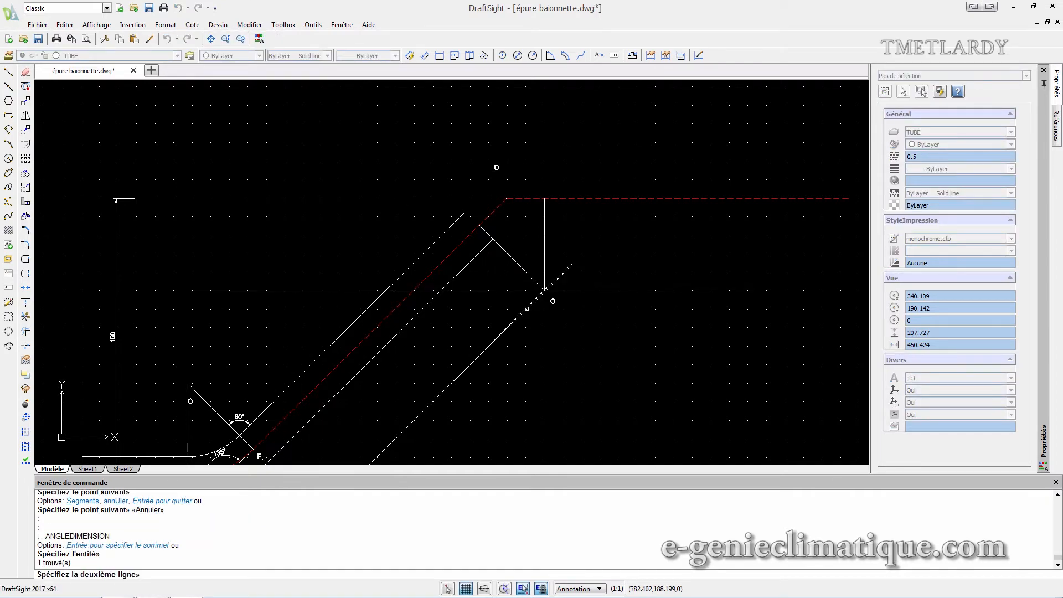
pyautogui.click(526, 308)
pyautogui.click(515, 292)
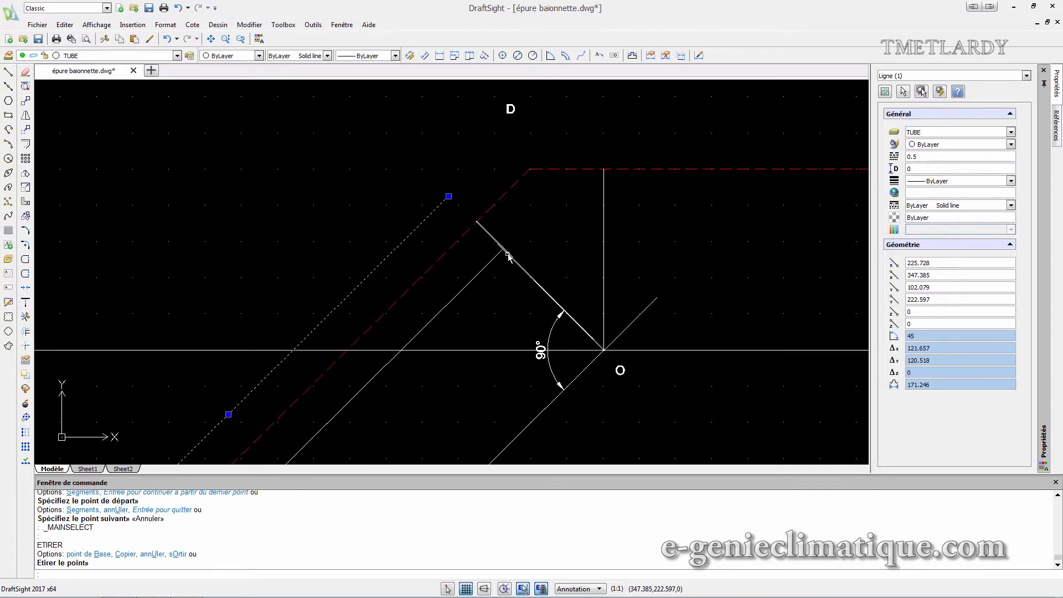
# - Move the D note to just above the upper end of the vertical line from O
pyautogui.click(507, 256)
pyautogui.scroll(-2, 508, 256)
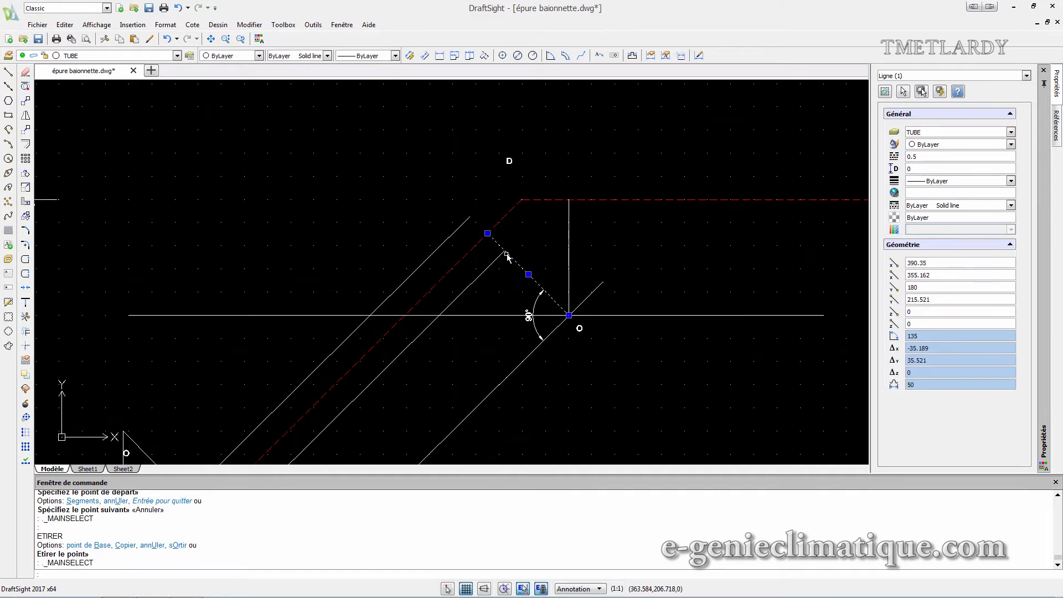
pyautogui.click(508, 165)
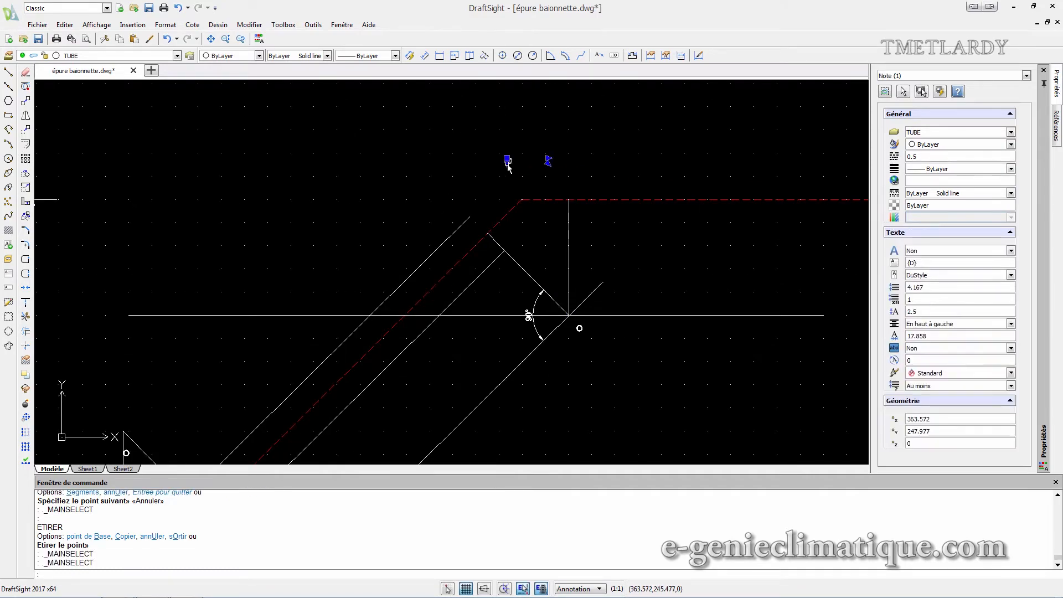
pyautogui.click(508, 160)
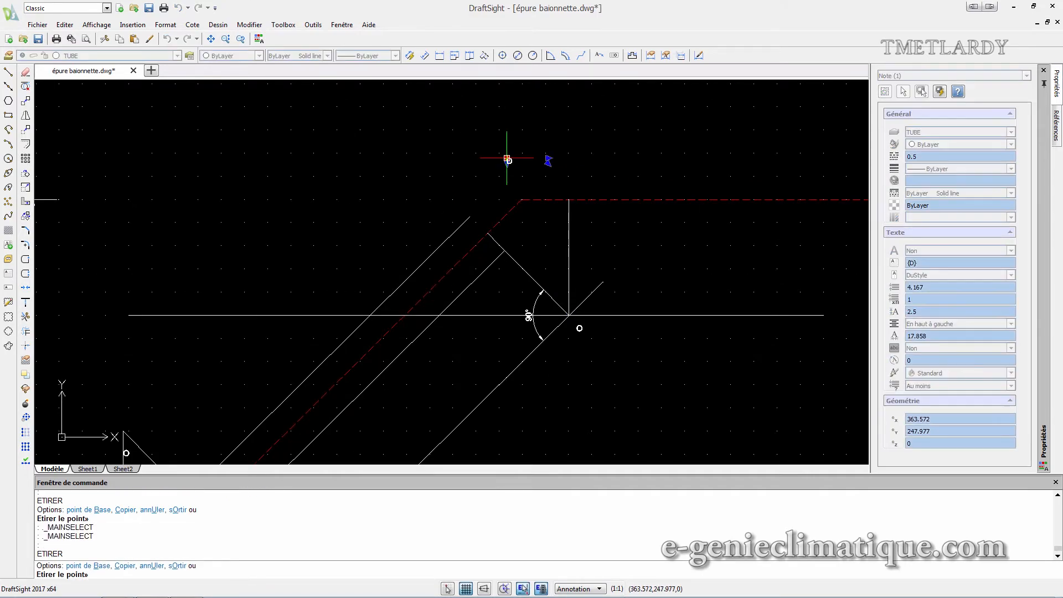
pyautogui.click(576, 160)
pyautogui.press('Escape')
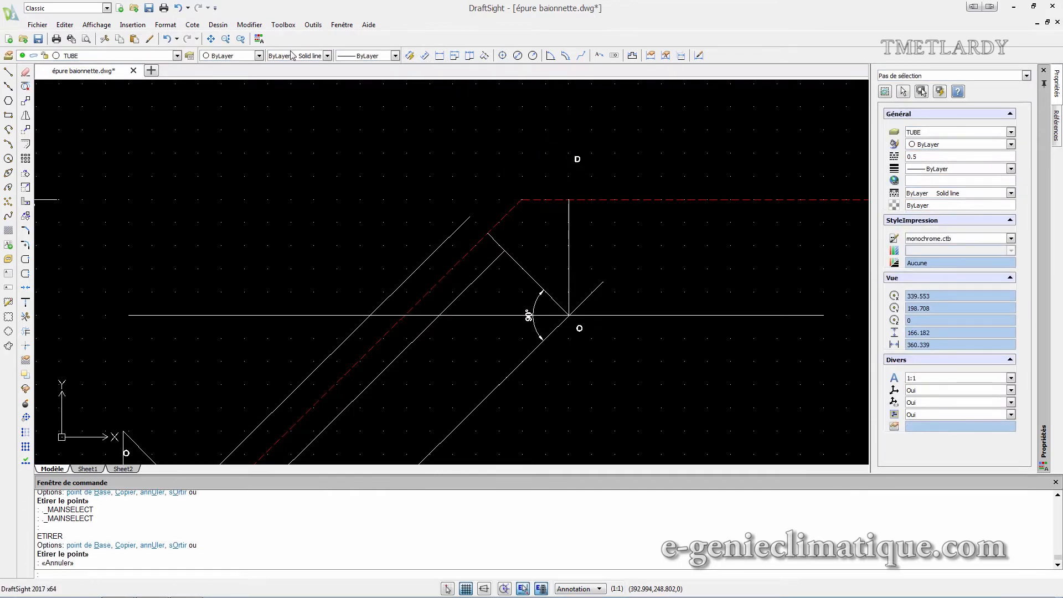
# - Add a note labelled F just above the upper end of the outer inclined tube line
pyautogui.click(9, 273)
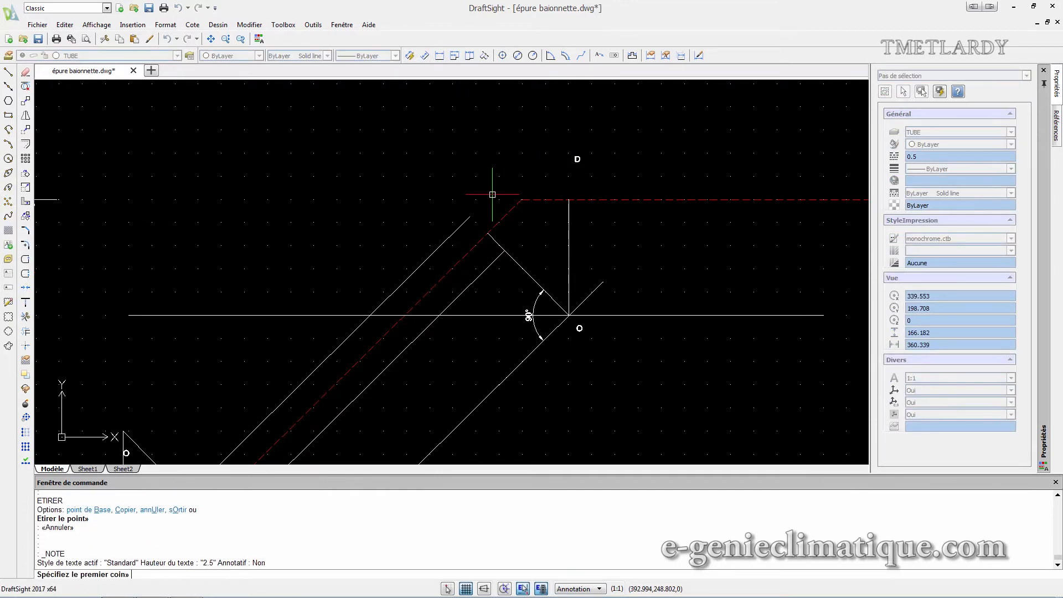
pyautogui.click(429, 195)
pyautogui.click(466, 216)
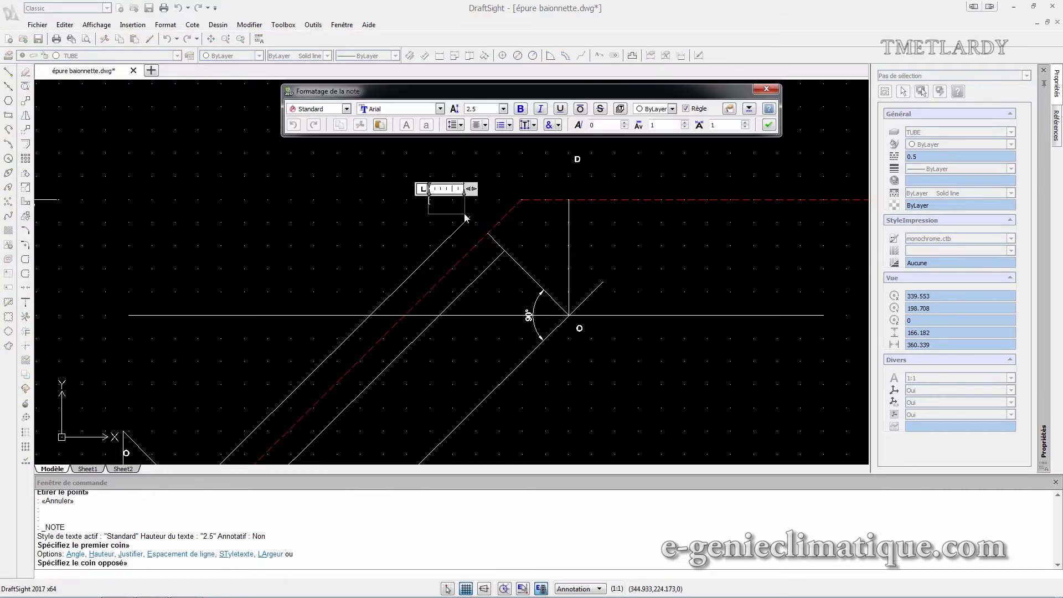
pyautogui.write('F')
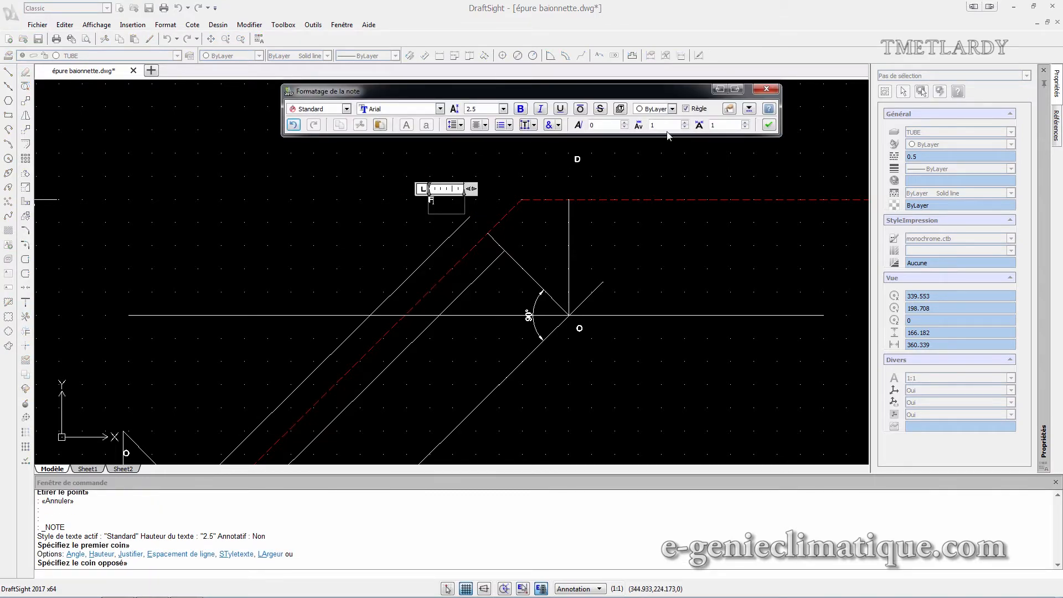
pyautogui.click(767, 125)
# - Draw a circle of about 39.5 radius centred on O, reaching the upper end of the inner inclined tube line
pyautogui.click(9, 158)
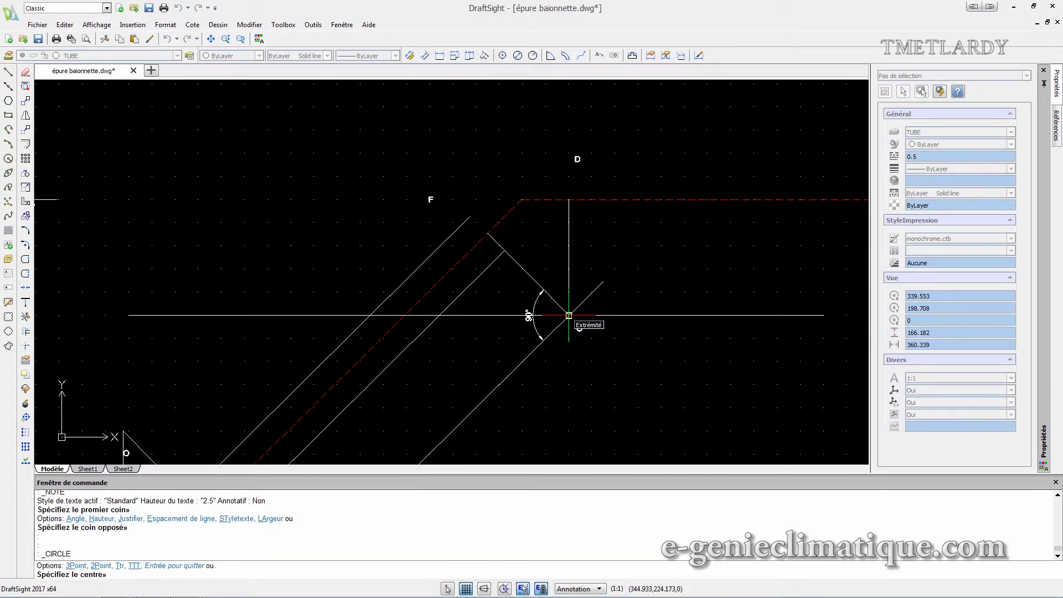
pyautogui.click(569, 316)
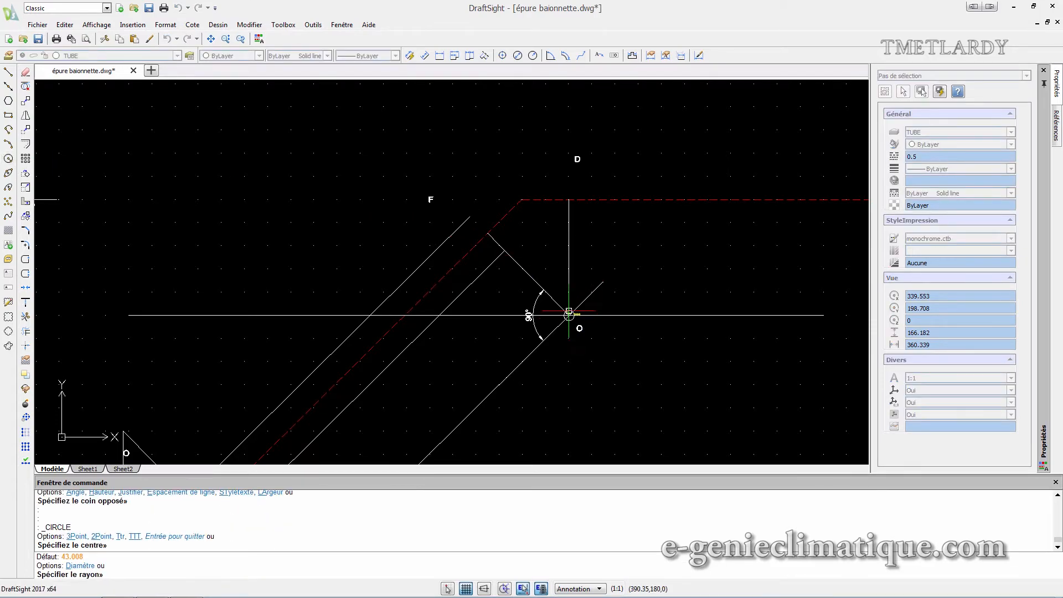
pyautogui.click(504, 251)
pyautogui.click(529, 234)
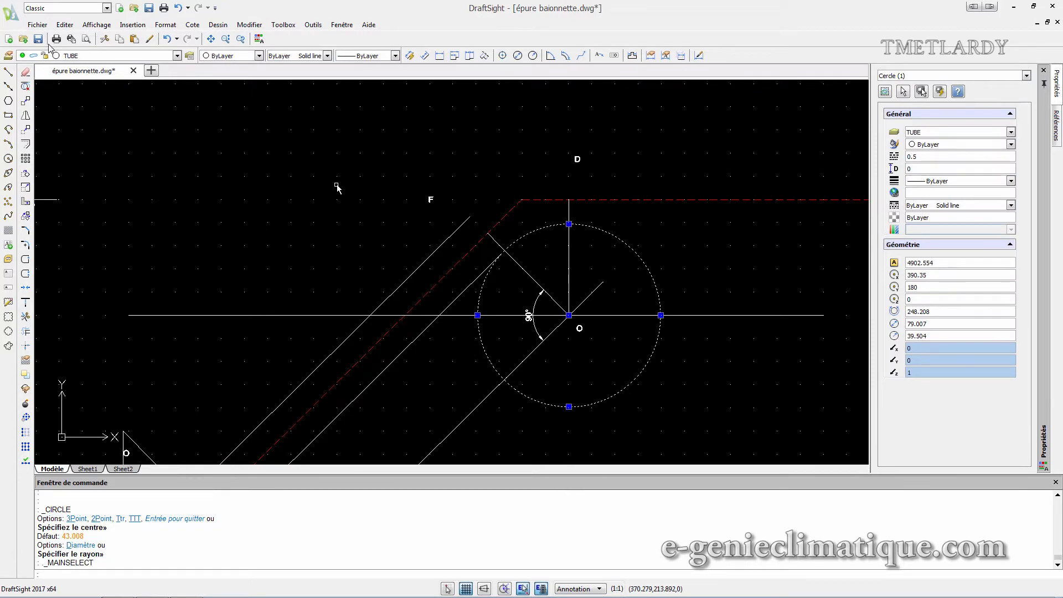
# - Draw a second circle centred on O with a radius of 50
pyautogui.click(9, 160)
pyautogui.click(569, 316)
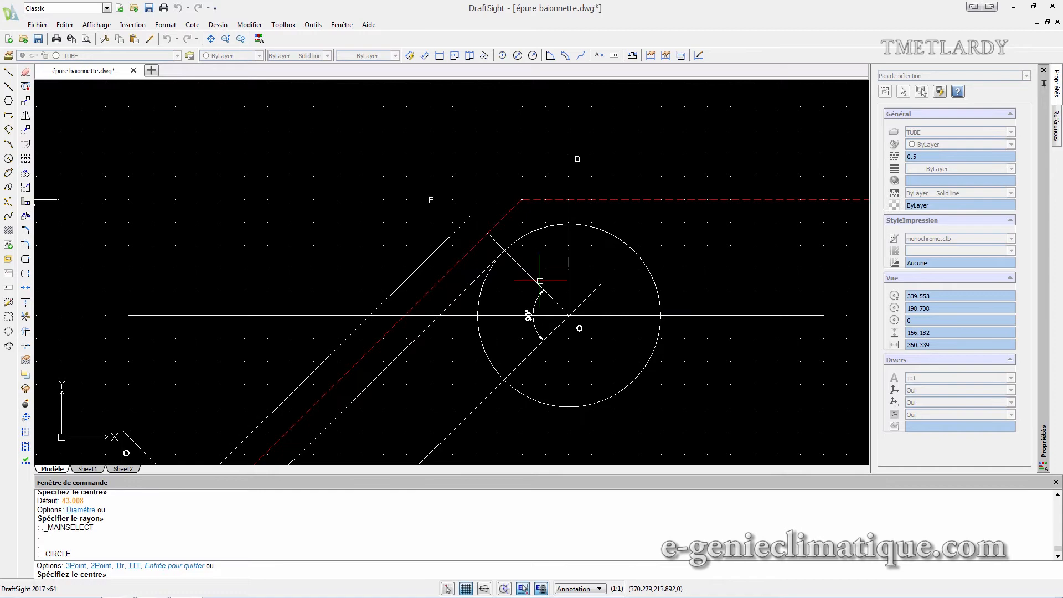
pyautogui.write('50')
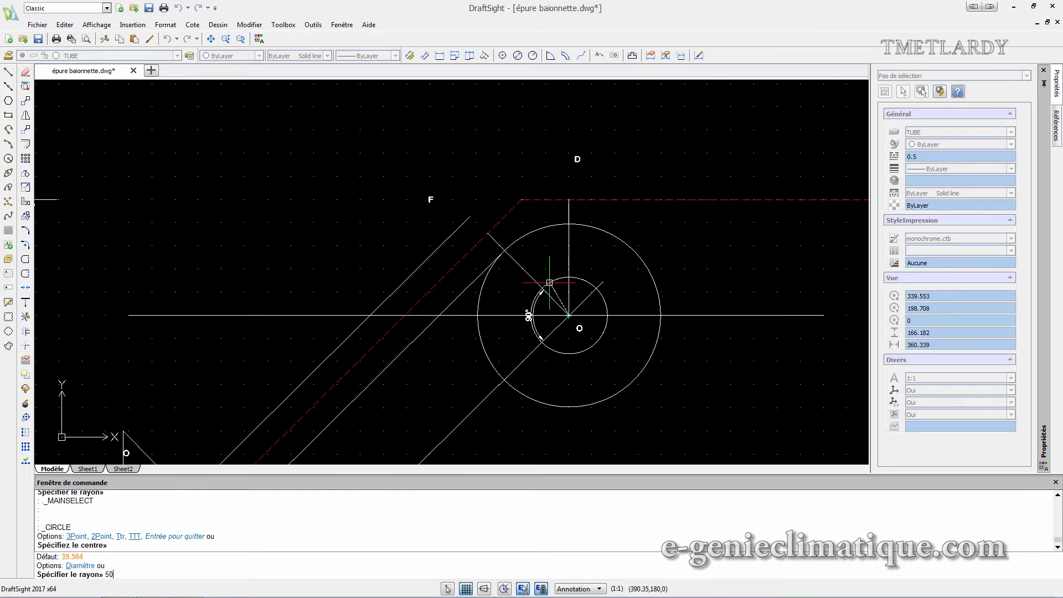
pyautogui.press('Return')
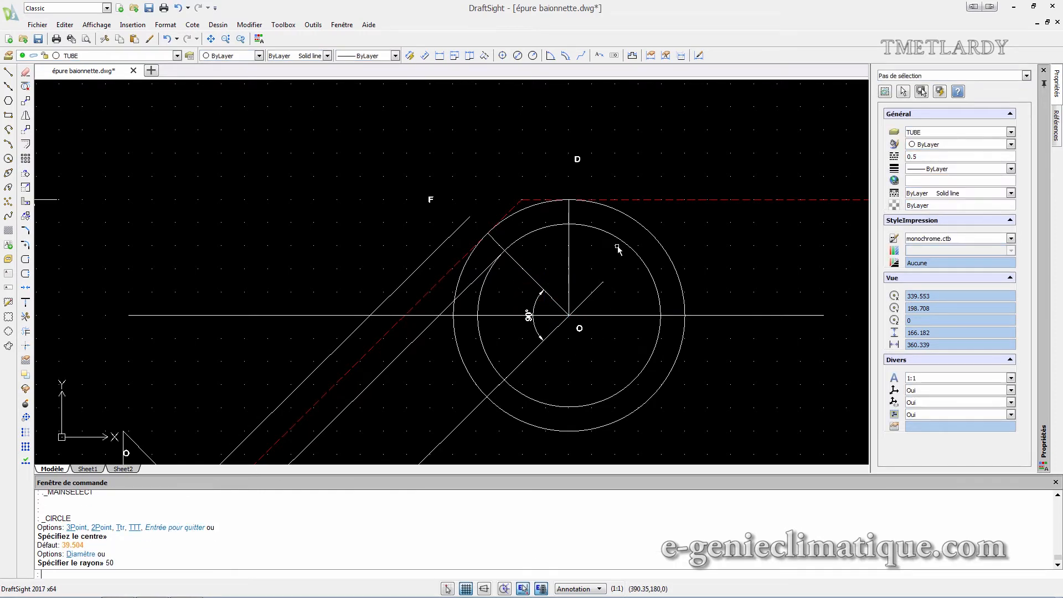
# - Assign the radius 50 circle around O to the fibre neutre layer
pyautogui.click(512, 215)
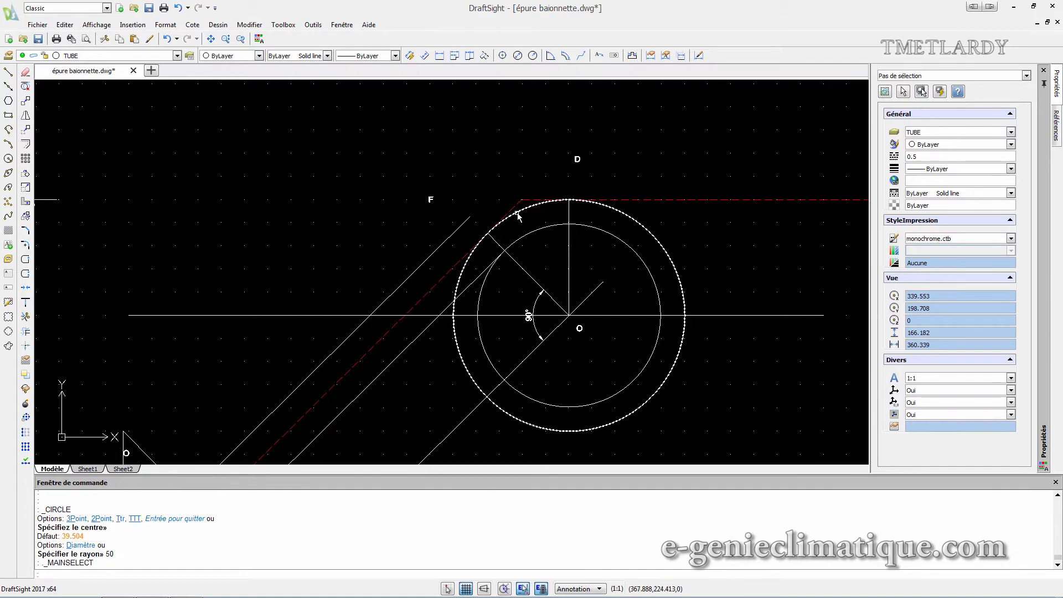
pyautogui.click(139, 56)
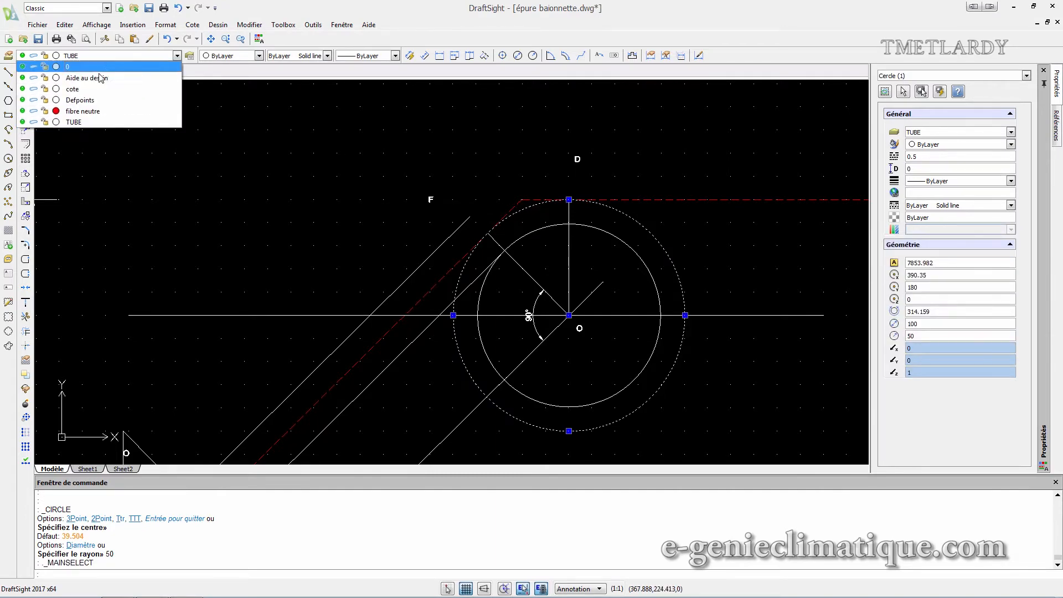
pyautogui.click(89, 102)
pyautogui.scroll(1, 528, 254)
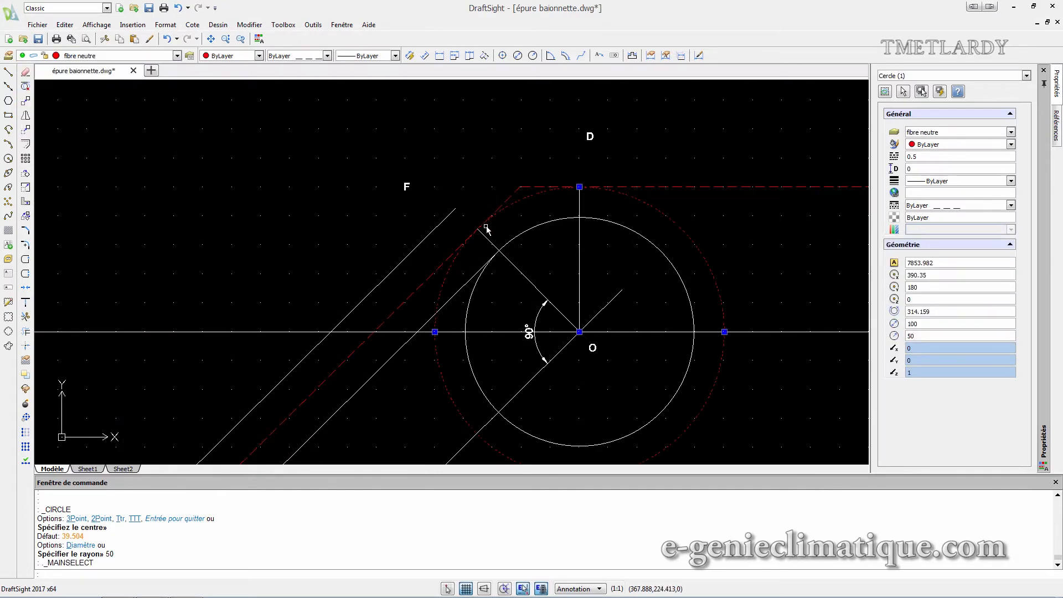
pyautogui.press('Escape')
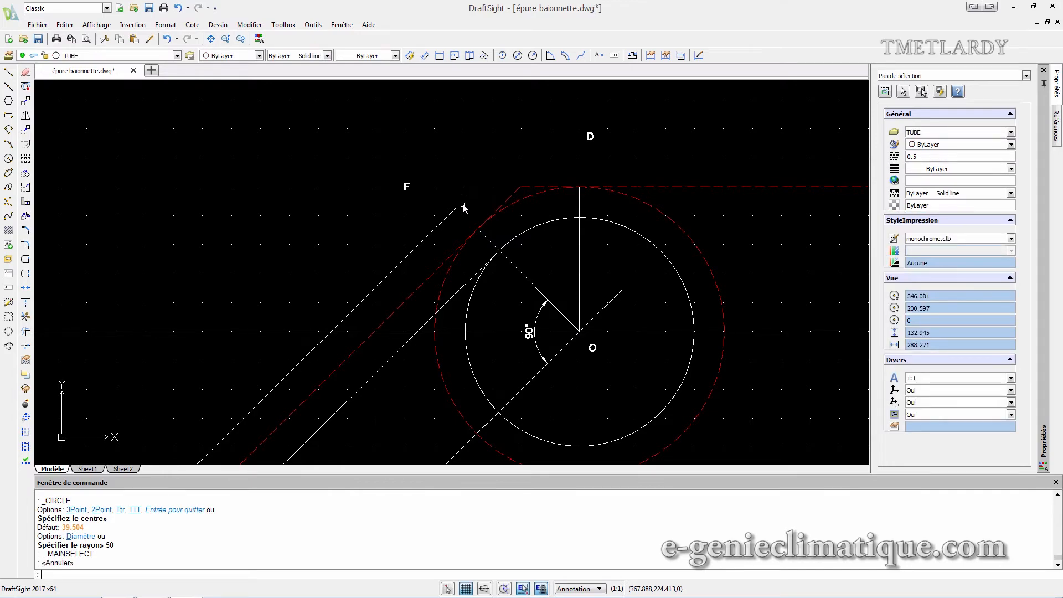
# - Split the radius 50 neutral fibre circle so only the arc between the two radius lines from O remains
pyautogui.click(27, 273)
pyautogui.scroll(1, 650, 170)
pyautogui.scroll(-1, 563, 215)
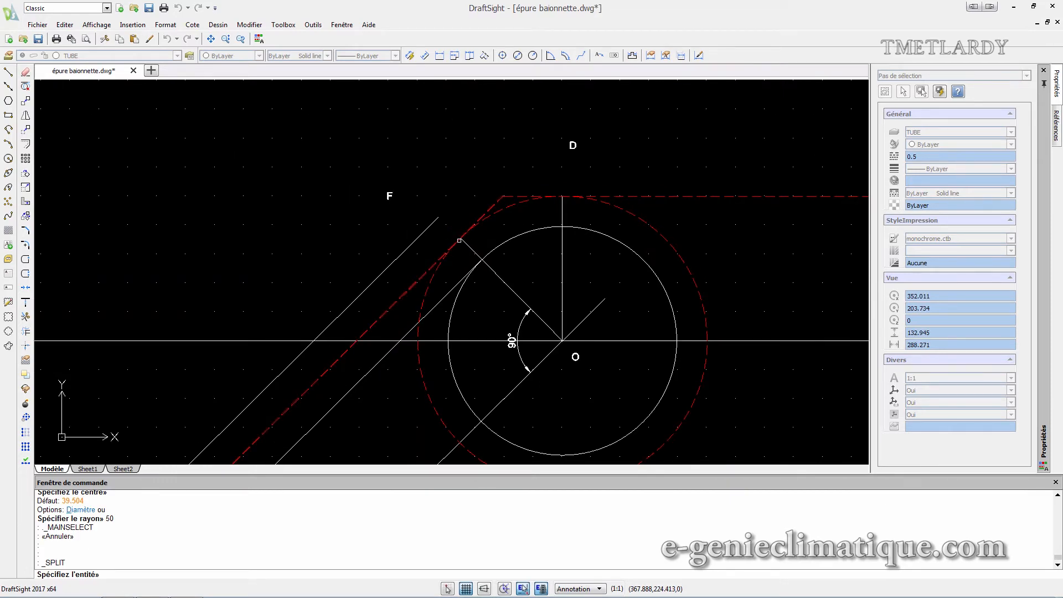
pyautogui.click(461, 237)
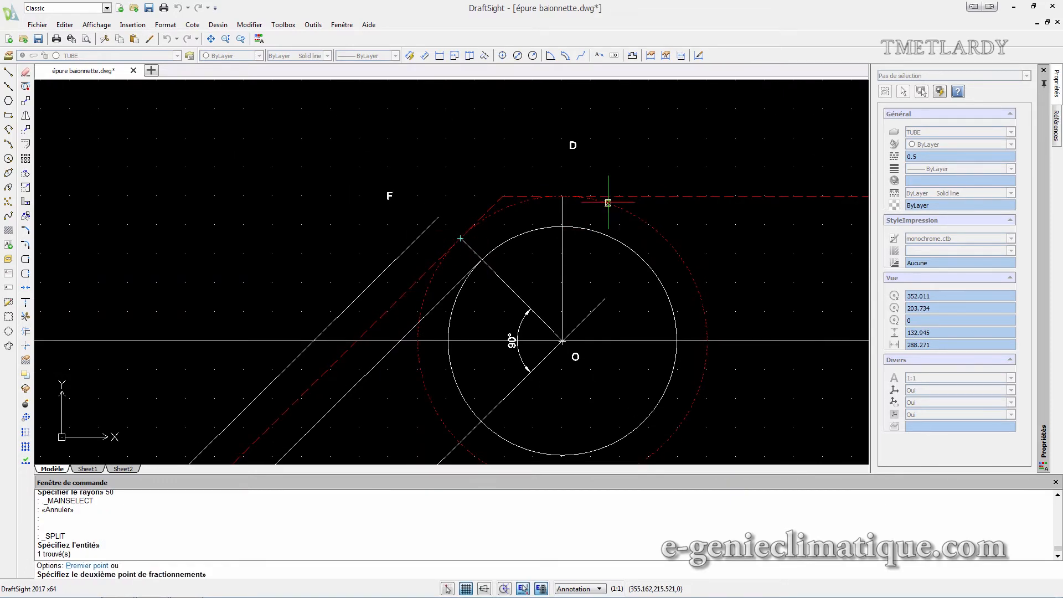
pyautogui.click(563, 196)
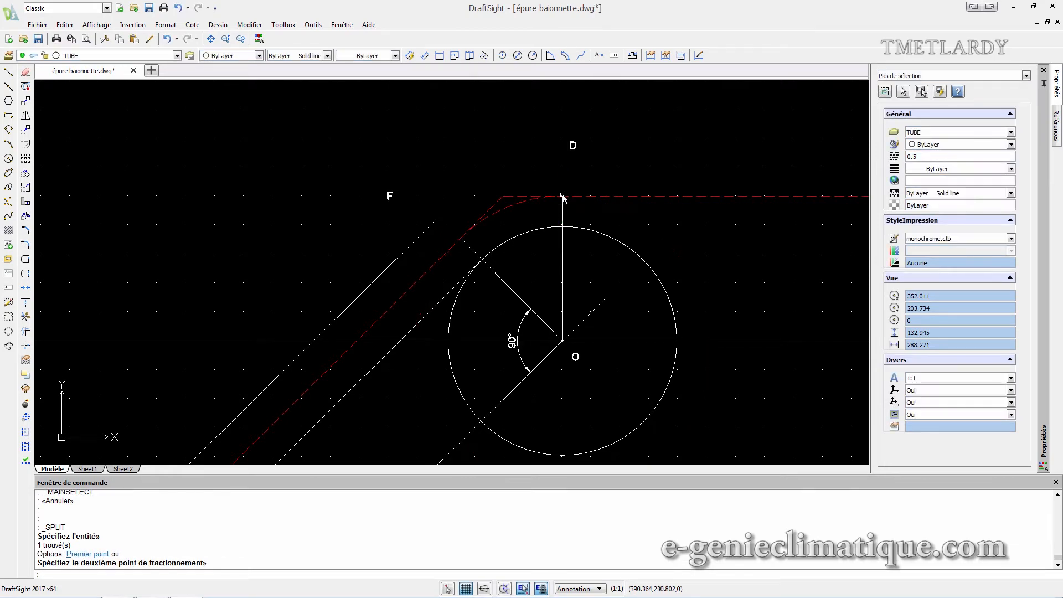
# - Shorten the inclined neutral fibre line to the lower end of the upper bend's arc
pyautogui.scroll(4, 499, 210)
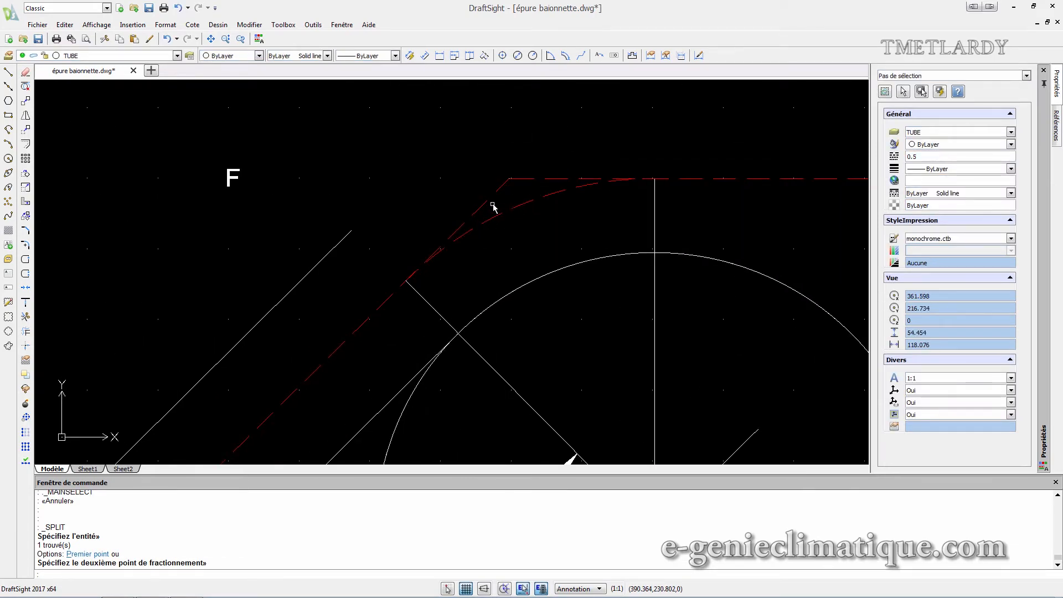
pyautogui.click(506, 188)
pyautogui.click(510, 179)
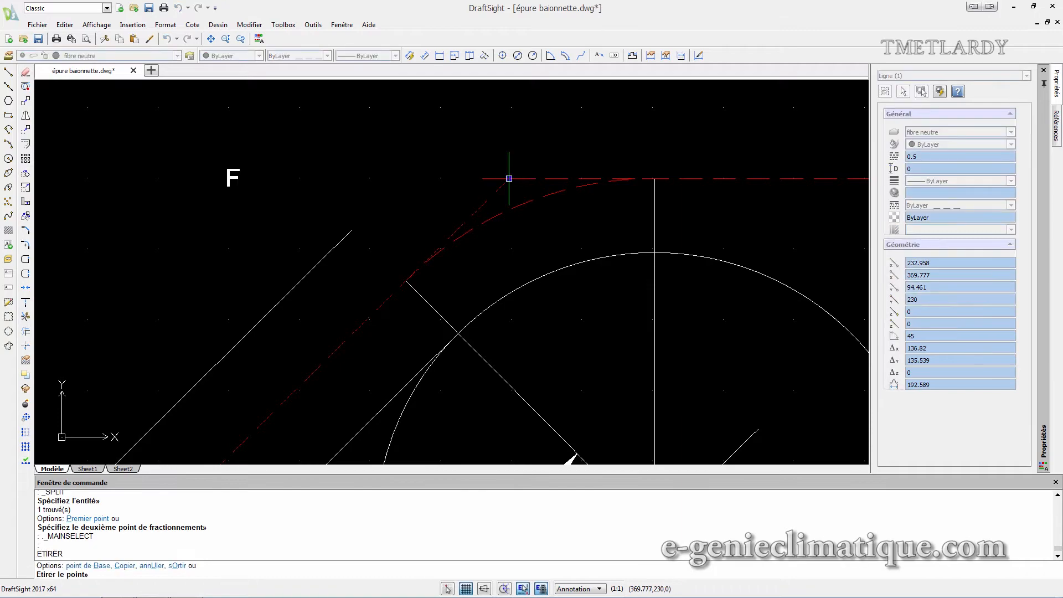
pyautogui.click(406, 281)
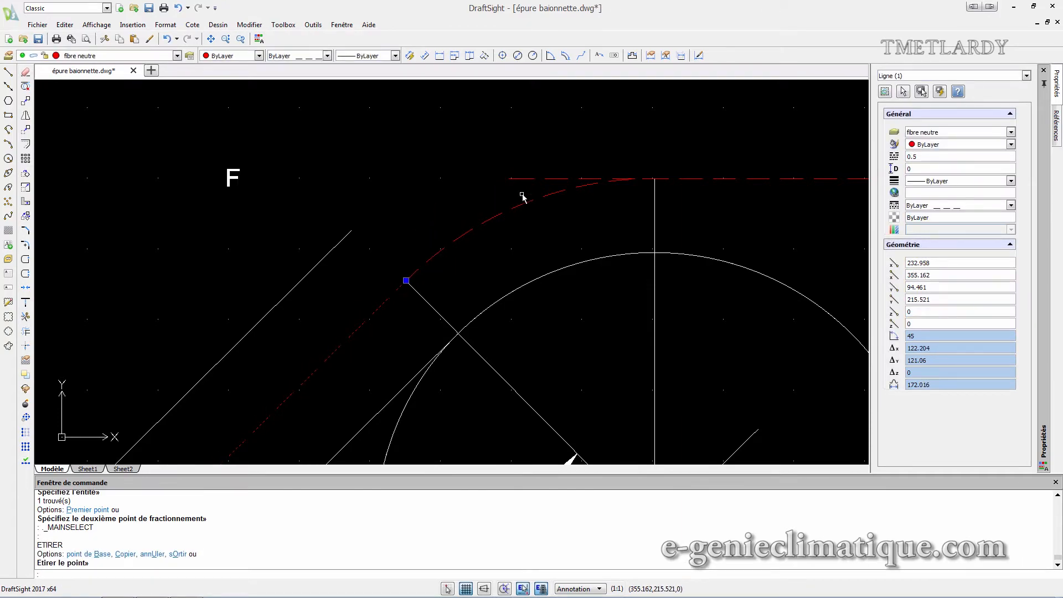
# - Shorten the upper horizontal neutral fibre line to the arc's end on the vertical radius line below D
pyautogui.click(512, 179)
pyautogui.press('Escape')
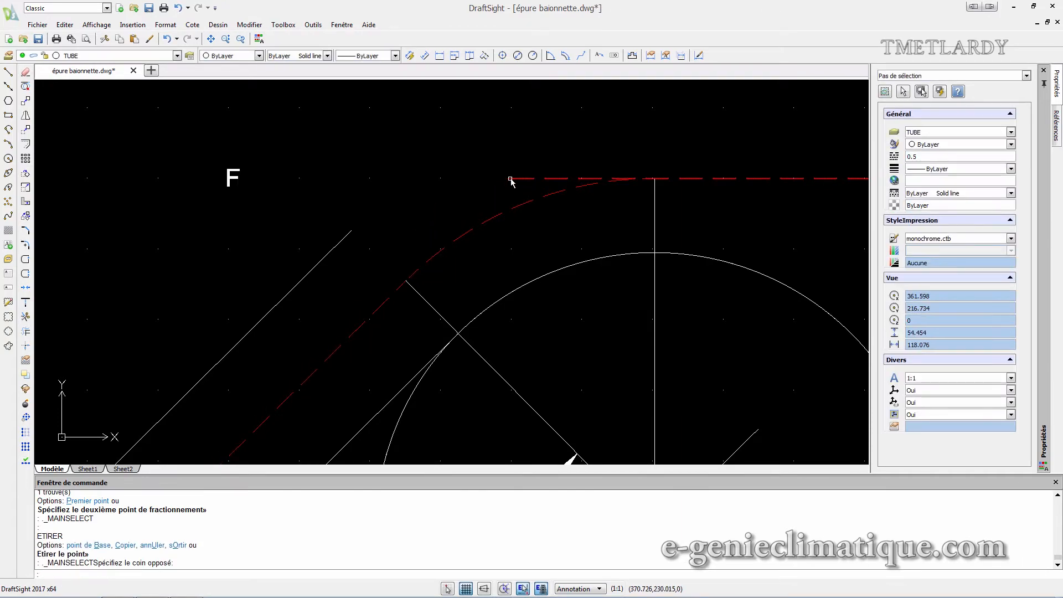
pyautogui.click(511, 180)
pyautogui.click(509, 179)
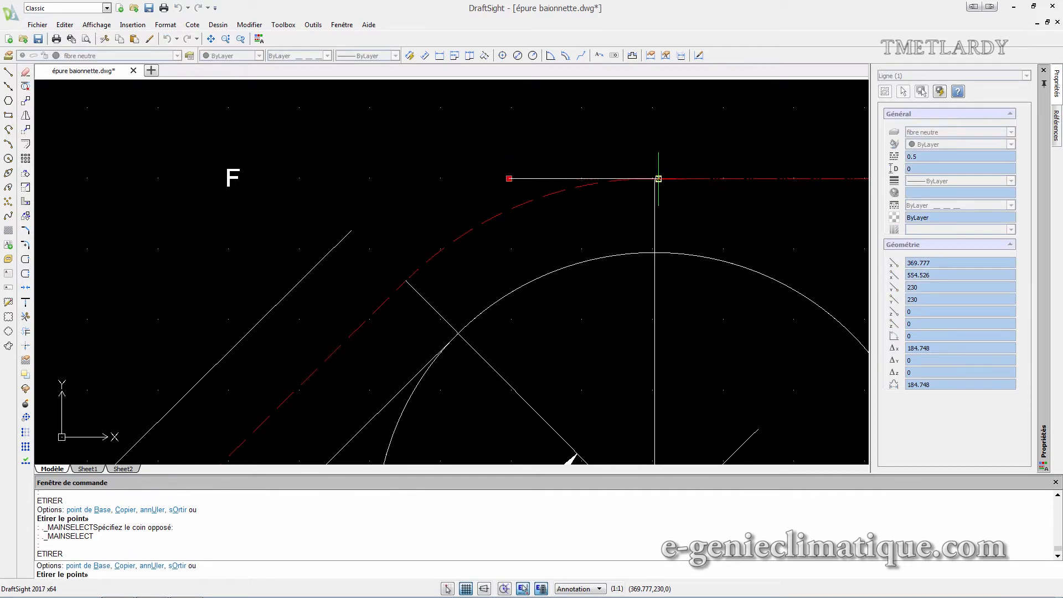
pyautogui.click(659, 178)
pyautogui.scroll(-3, 645, 216)
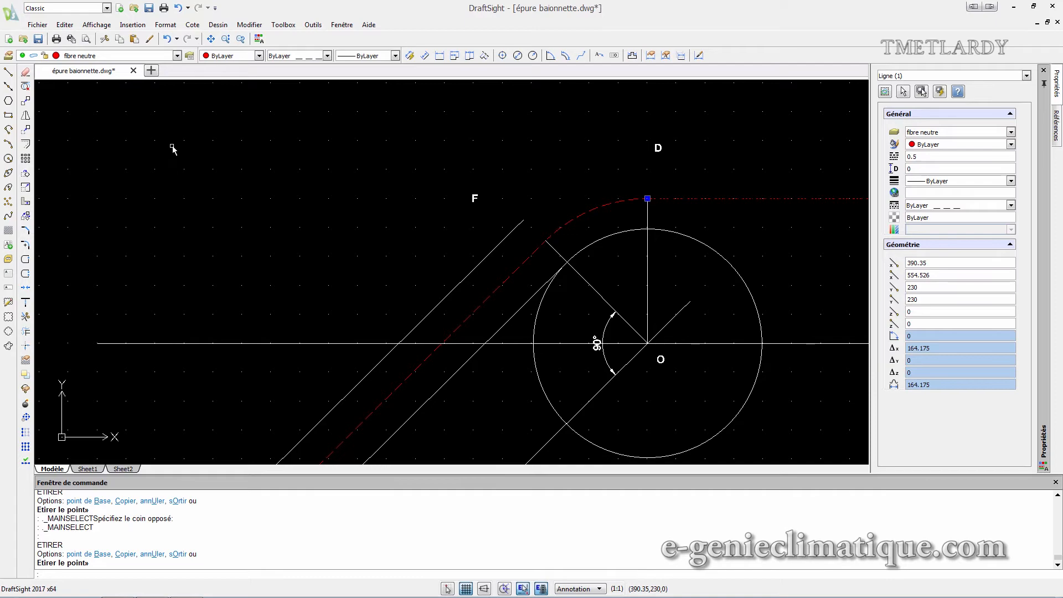
# - Split the inner tube circle around O, keeping only the arc between the inclined and vertical radius lines
pyautogui.click(26, 272)
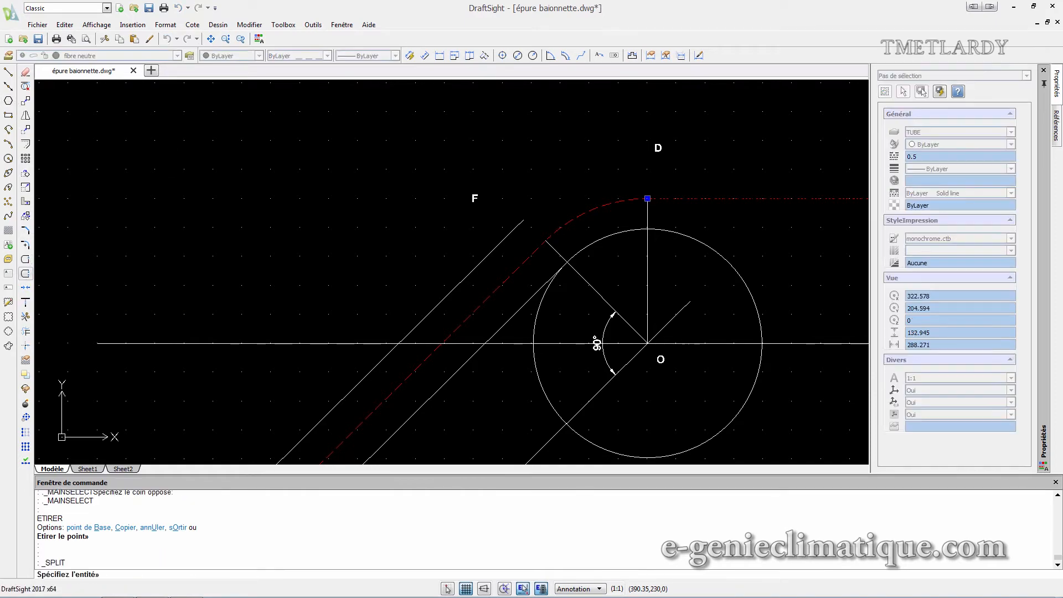
pyautogui.click(568, 262)
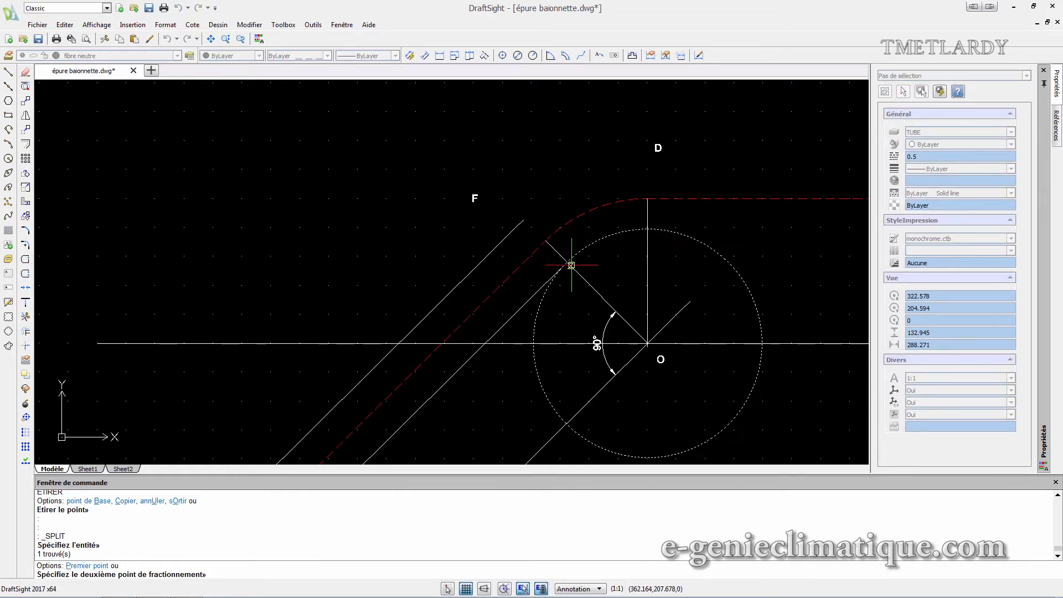
pyautogui.click(647, 228)
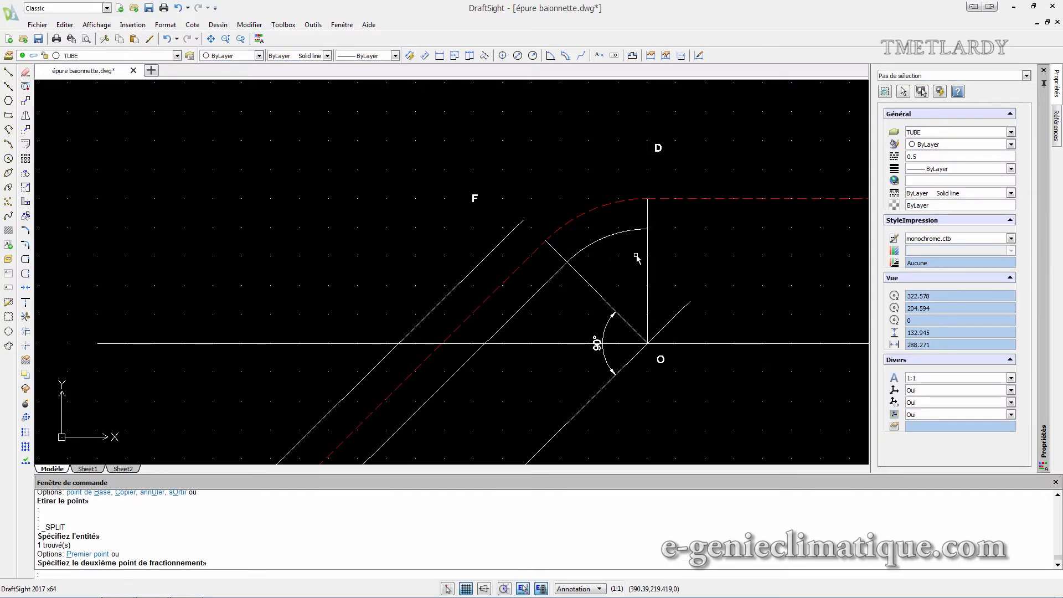
# - Stretch the vertical radius line from O upward beyond the neutral fibre, alongside the letter D
pyautogui.scroll(-3, 637, 259)
pyautogui.scroll(4, 637, 299)
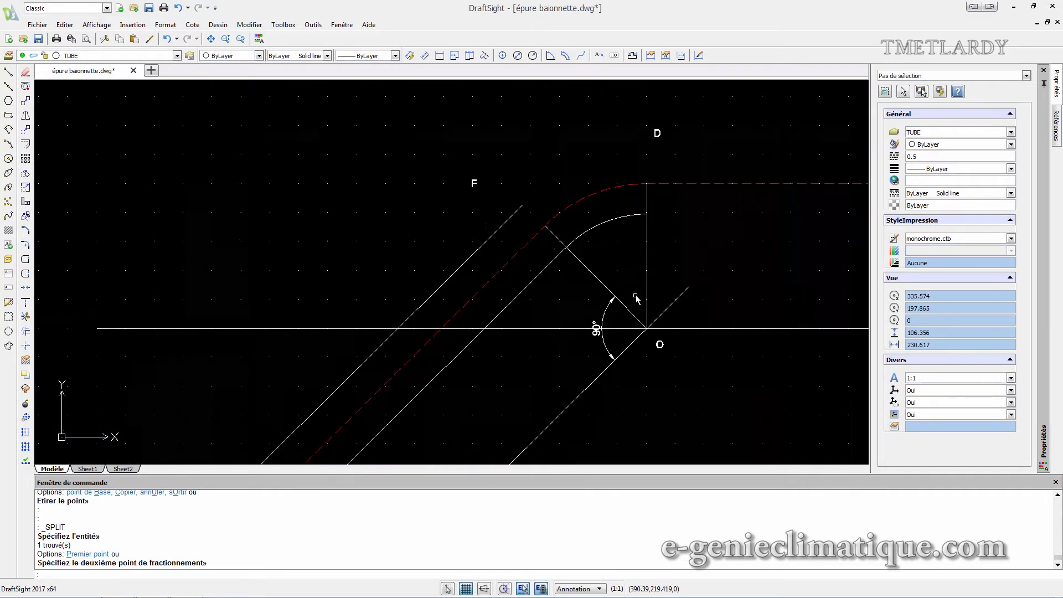
pyautogui.scroll(1, 636, 297)
pyautogui.moveTo(606, 197); pyautogui.dragTo(613, 281, button='middle')
pyautogui.scroll(-1, 660, 235)
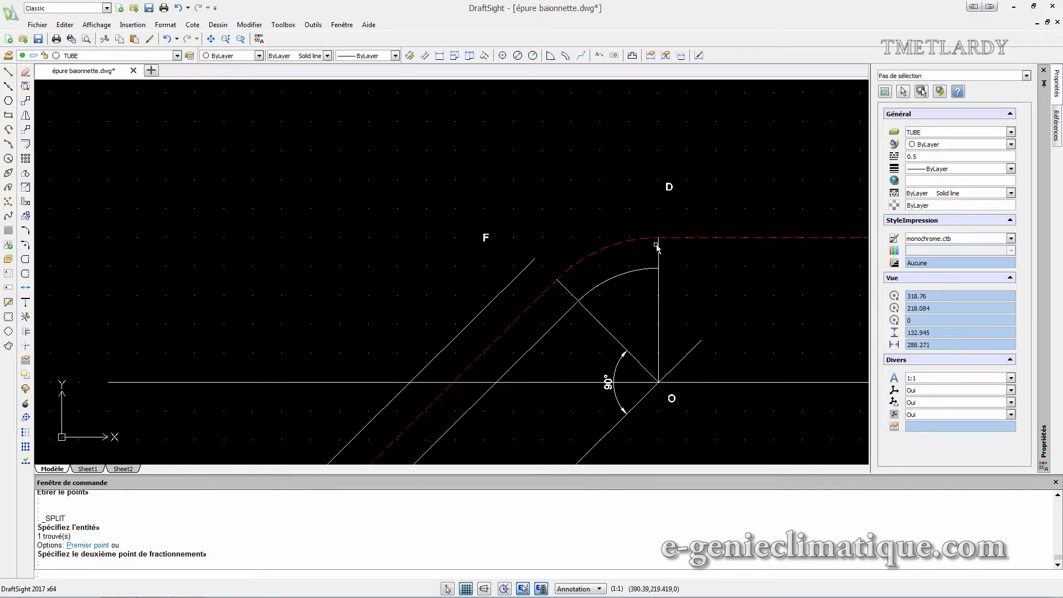
pyautogui.click(659, 245)
pyautogui.click(660, 247)
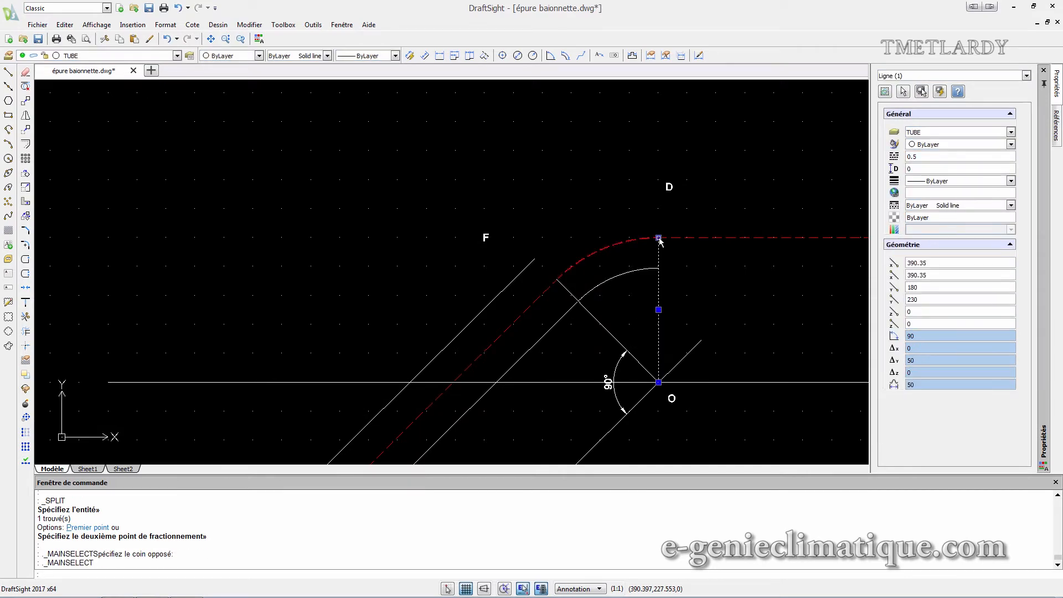
pyautogui.click(659, 245)
pyautogui.scroll(1, 660, 200)
pyautogui.keyDown('shift'); pyautogui.click(647, 173); pyautogui.keyUp('shift')
pyautogui.press('Escape')
pyautogui.scroll(-1, 689, 309)
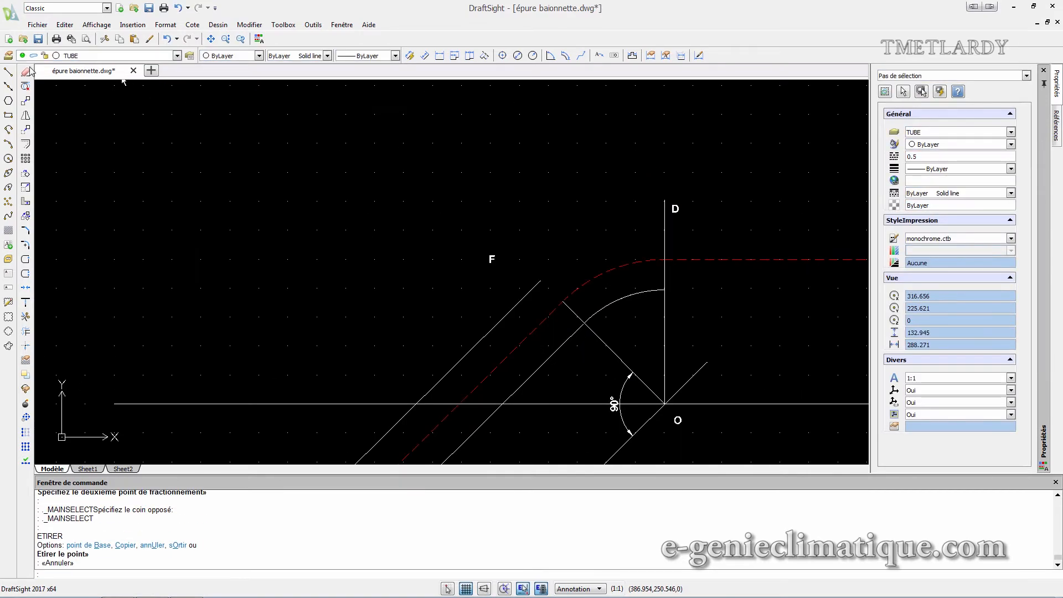
# - Draw a line from the neutral fibre's tangent point below D, 10.5 upward and 100 horizontally away from the bend
pyautogui.click(8, 72)
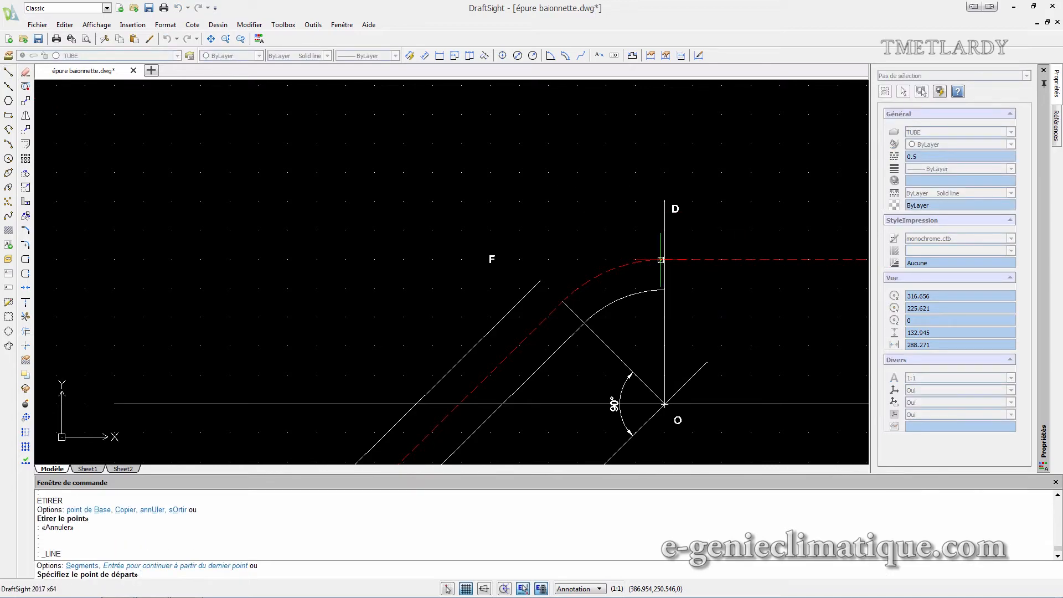
pyautogui.click(665, 259)
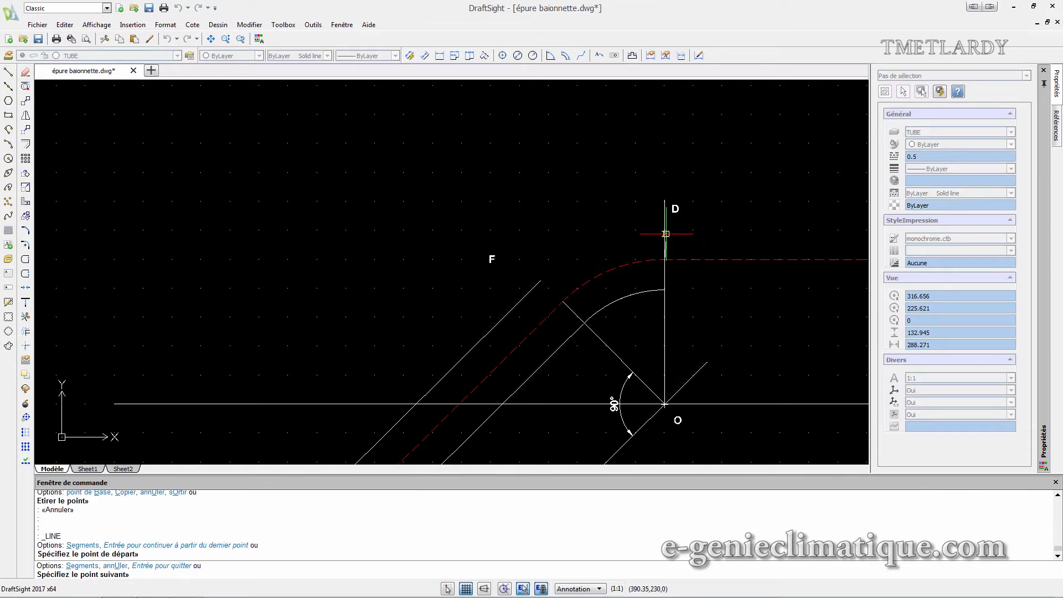
pyautogui.write('10.5')
pyautogui.press('Return')
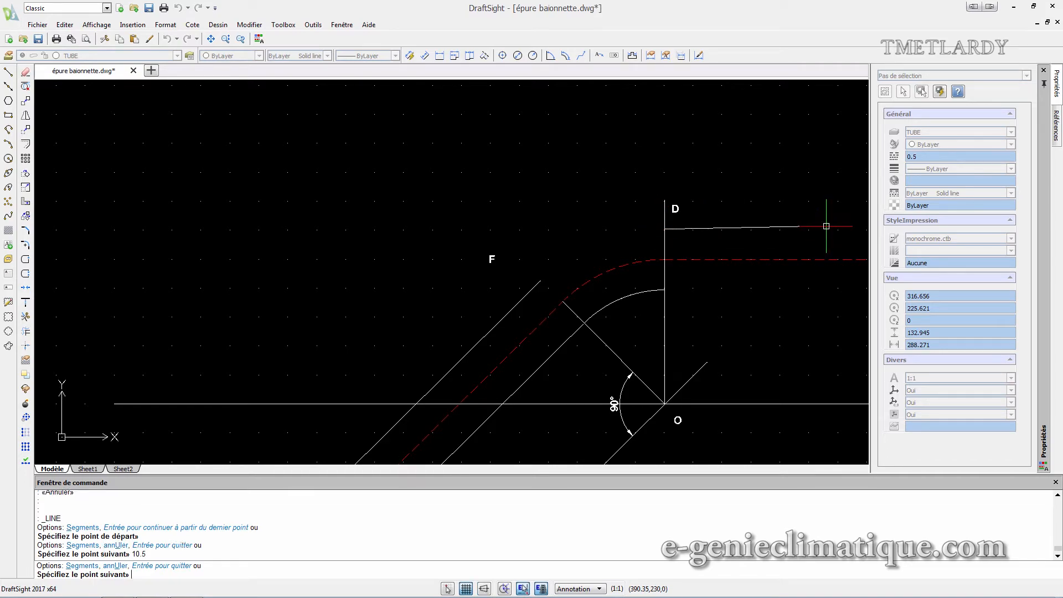
pyautogui.write('10')
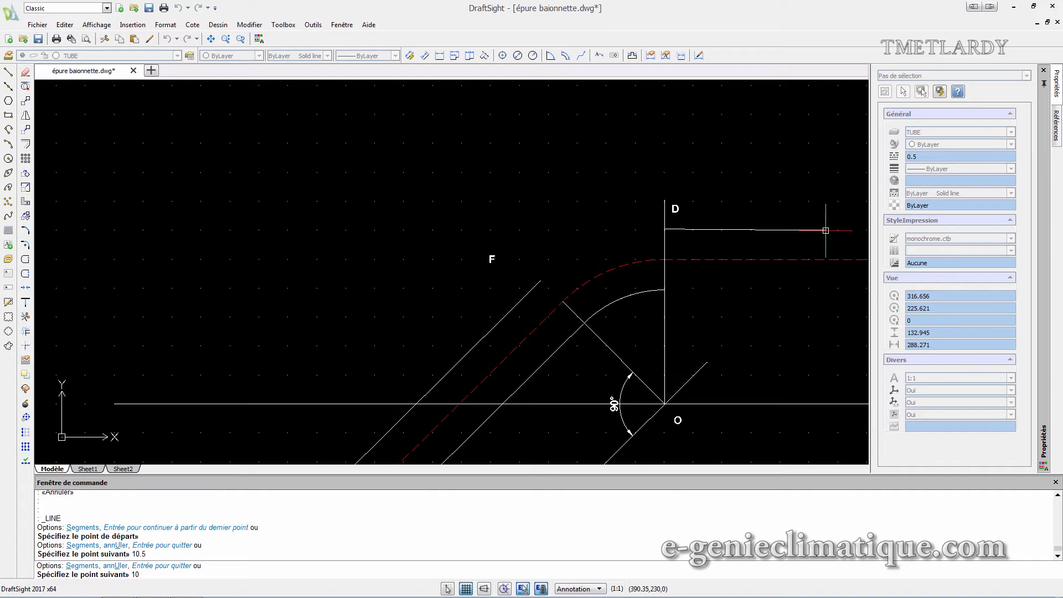
pyautogui.write('0')
pyautogui.press('Return')
pyautogui.press('Escape')
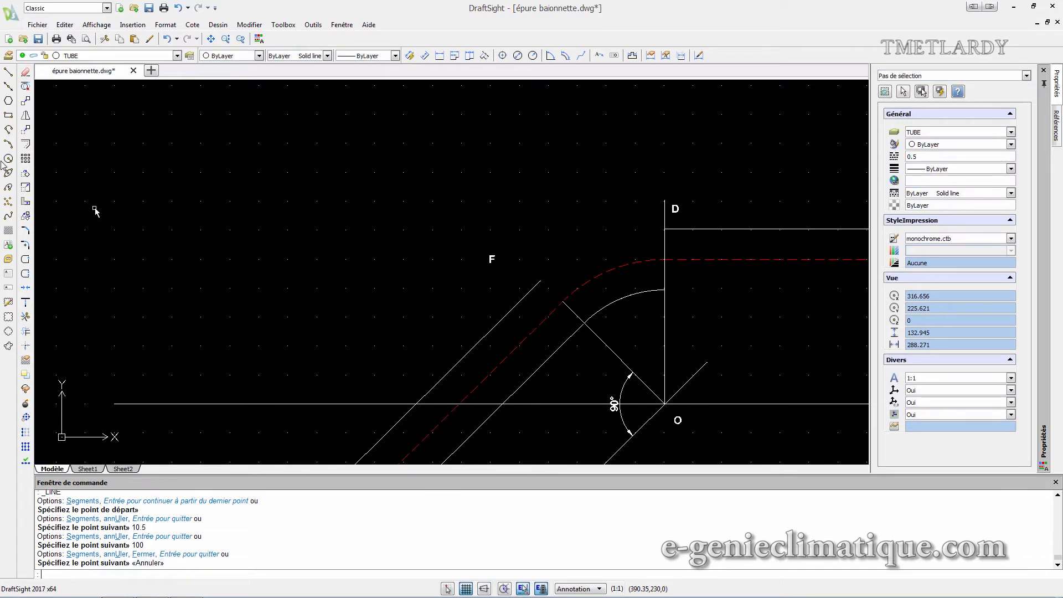
# - Draw a circle centred on O reaching the start of the upper horizontal tube line, with a radius of 60.5
pyautogui.click(8, 158)
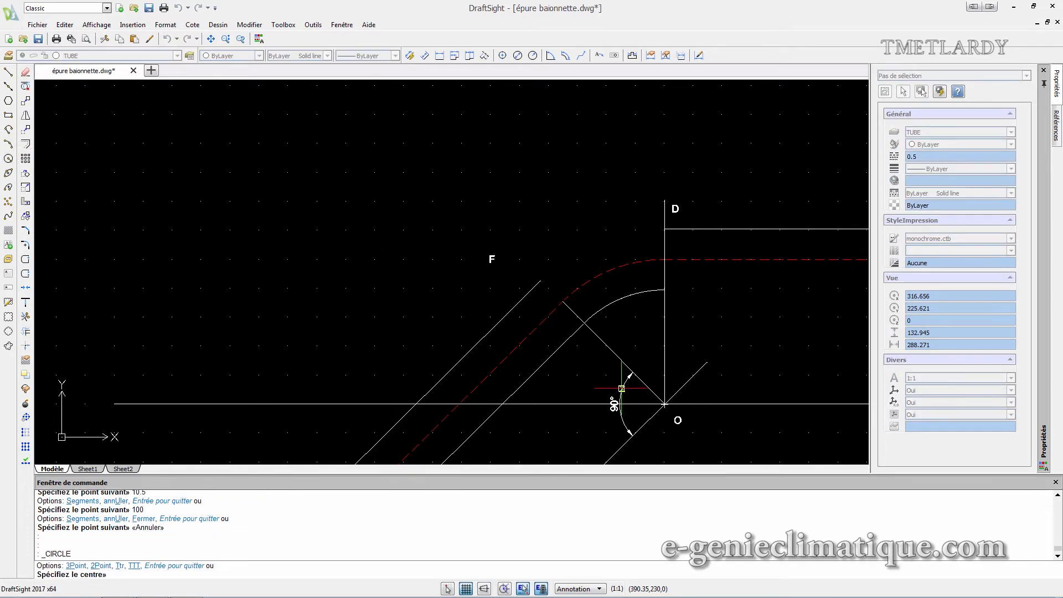
pyautogui.click(665, 399)
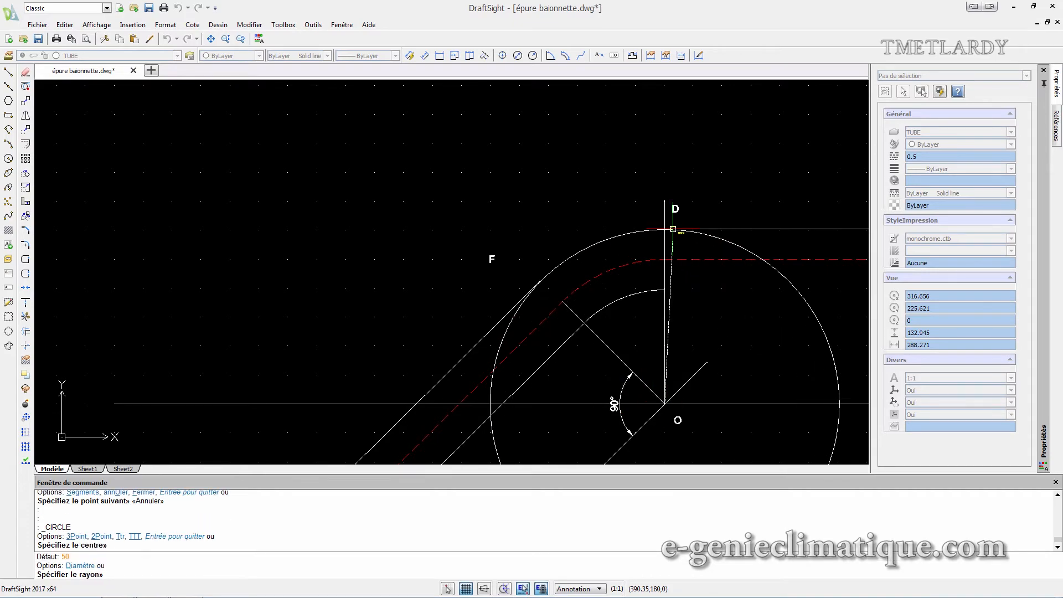
pyautogui.click(664, 229)
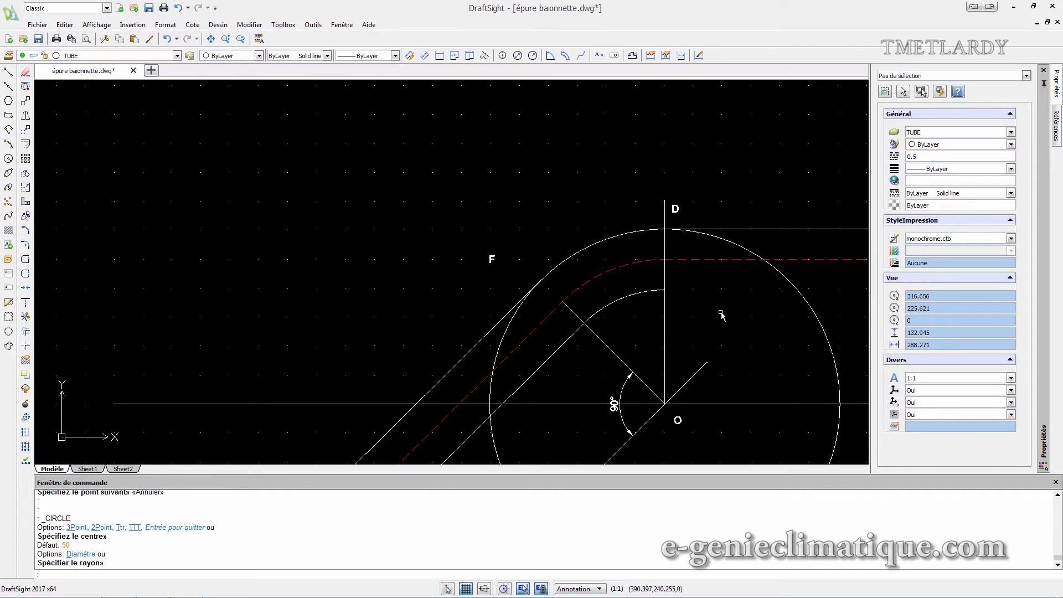
# - Stretch the inclined radius line from O to the outer circle at the upper end of the outer inclined tube line
pyautogui.scroll(-2, 721, 314)
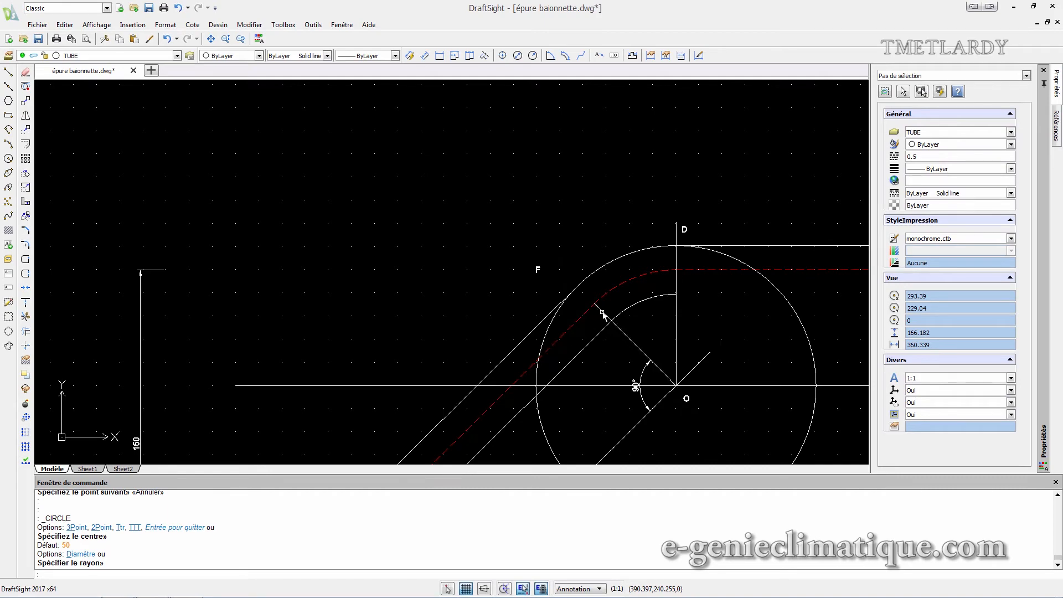
pyautogui.click(603, 313)
pyautogui.click(595, 304)
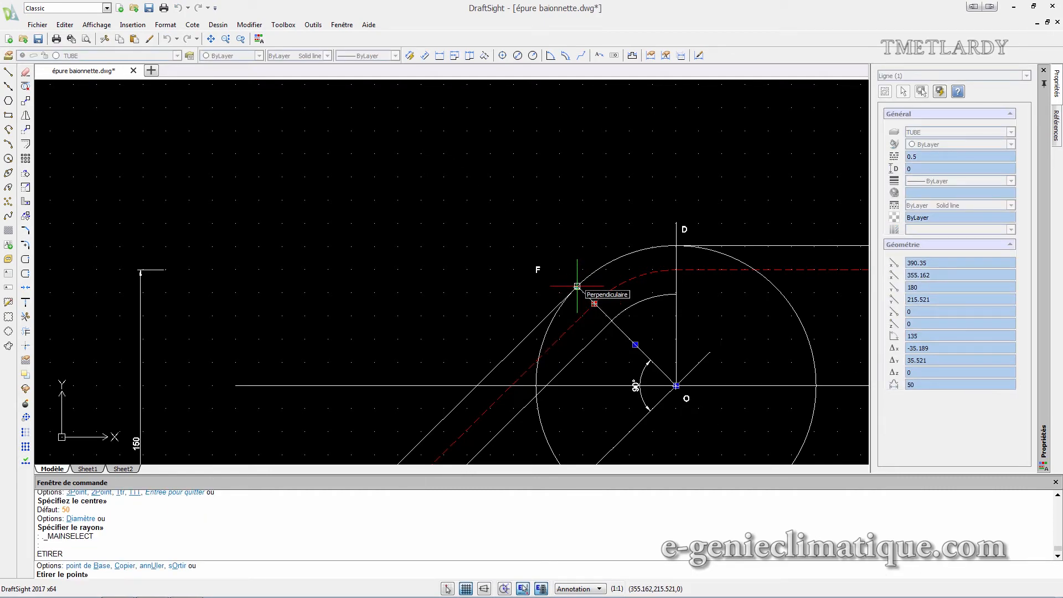
pyautogui.click(577, 287)
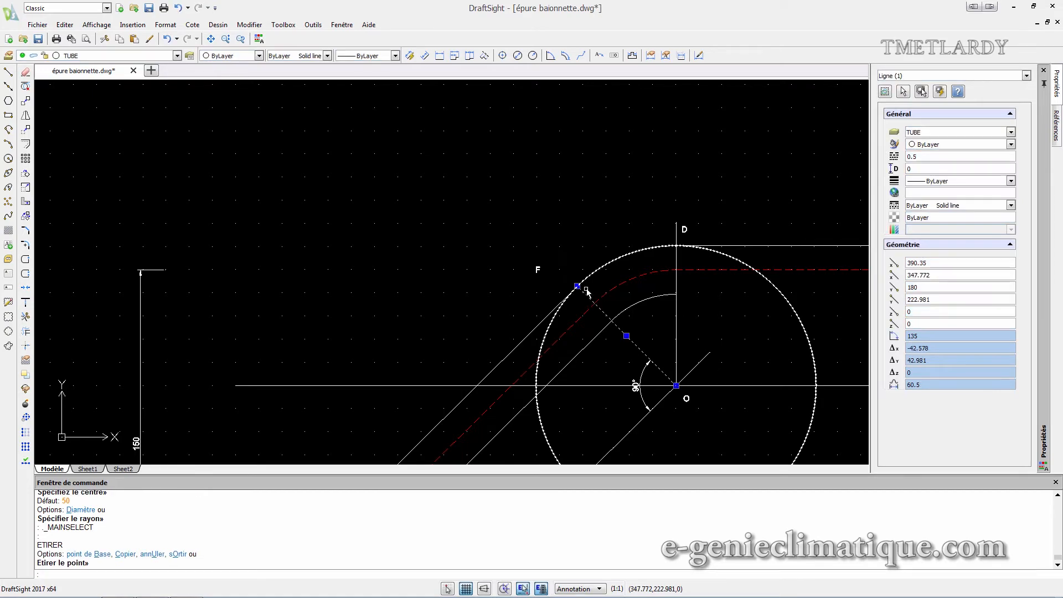
pyautogui.press('Escape')
# - Split the outer circle around O, keeping only the tube arc between the F and D radius lines
pyautogui.scroll(-1, 615, 360)
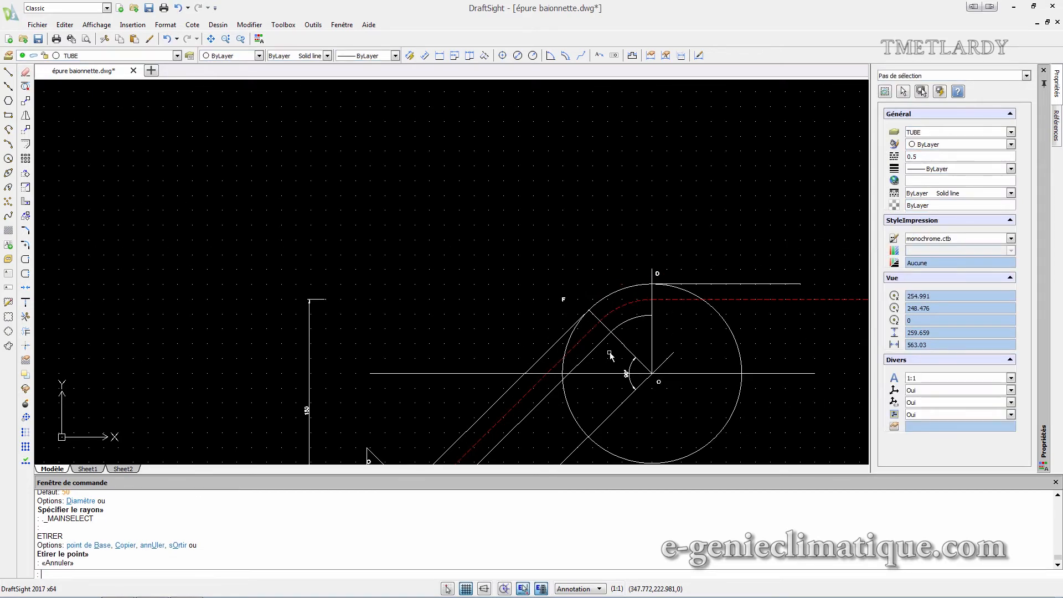
pyautogui.scroll(1, 626, 371)
pyautogui.moveTo(679, 402)
pyautogui.mouseDown(button='middle')
pyautogui.moveTo(521, 265)
pyautogui.moveTo(525, 298)
pyautogui.mouseUp(button='middle')
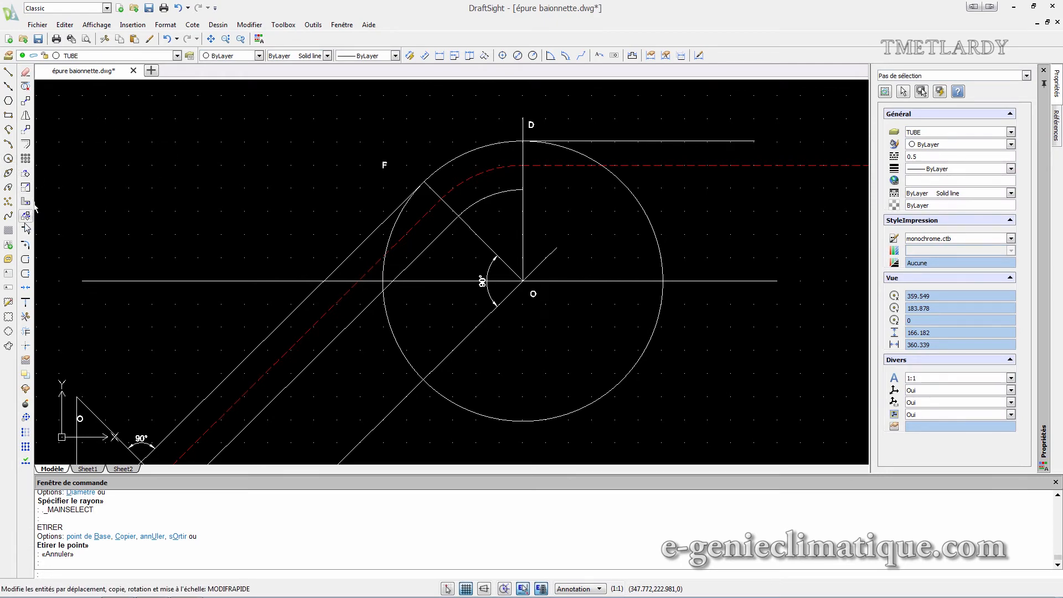
pyautogui.click(30, 271)
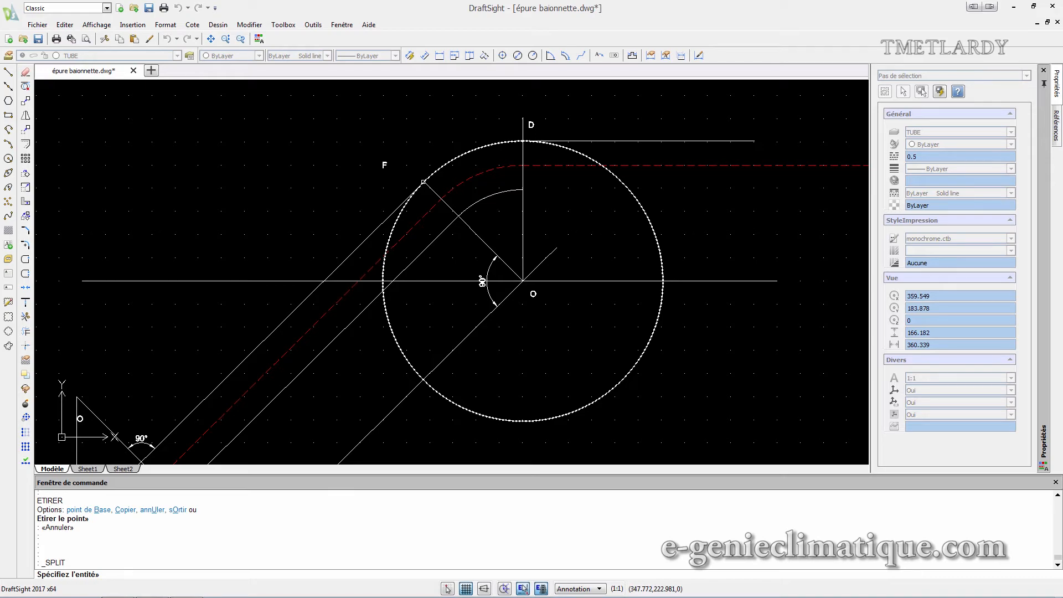
pyautogui.click(424, 182)
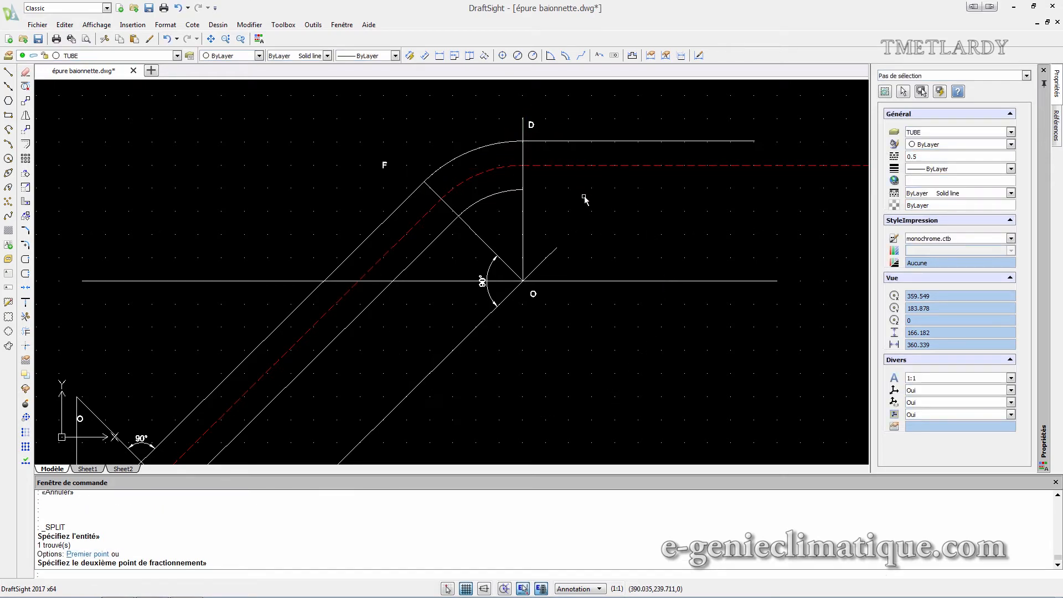
# - Delete the leftover horizontal and inclined construction lines around centre O
pyautogui.scroll(-2, 588, 225)
pyautogui.click(506, 297)
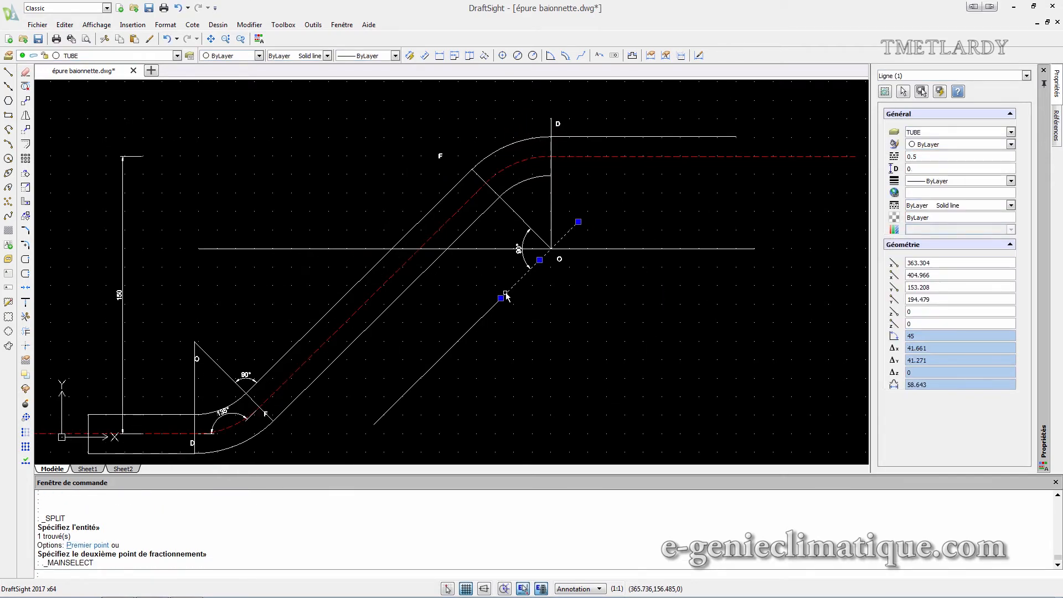
pyautogui.press('Delete')
pyautogui.click(514, 248)
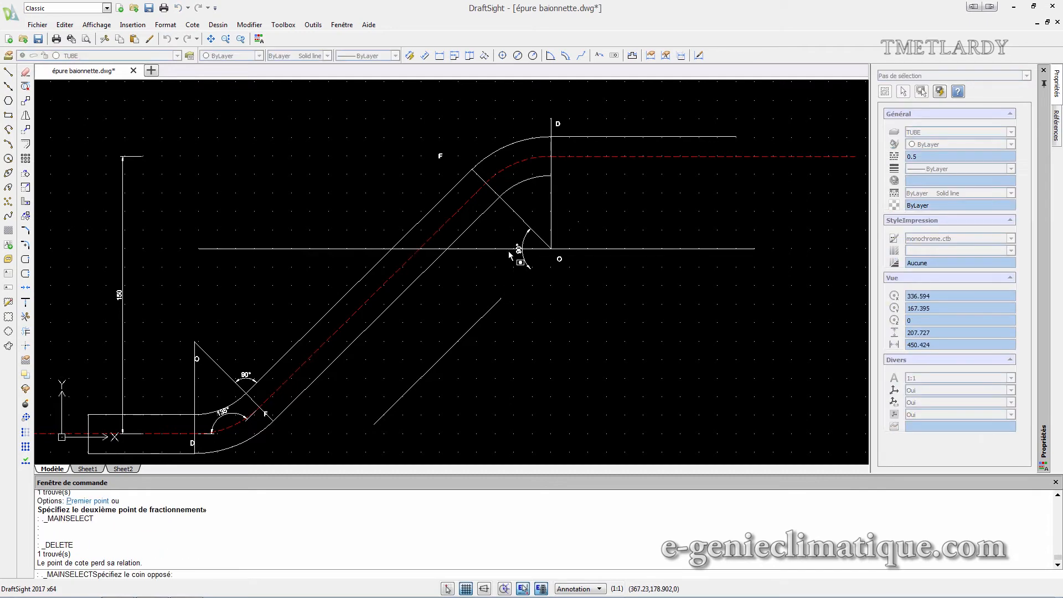
pyautogui.click(510, 245)
pyautogui.press('Delete')
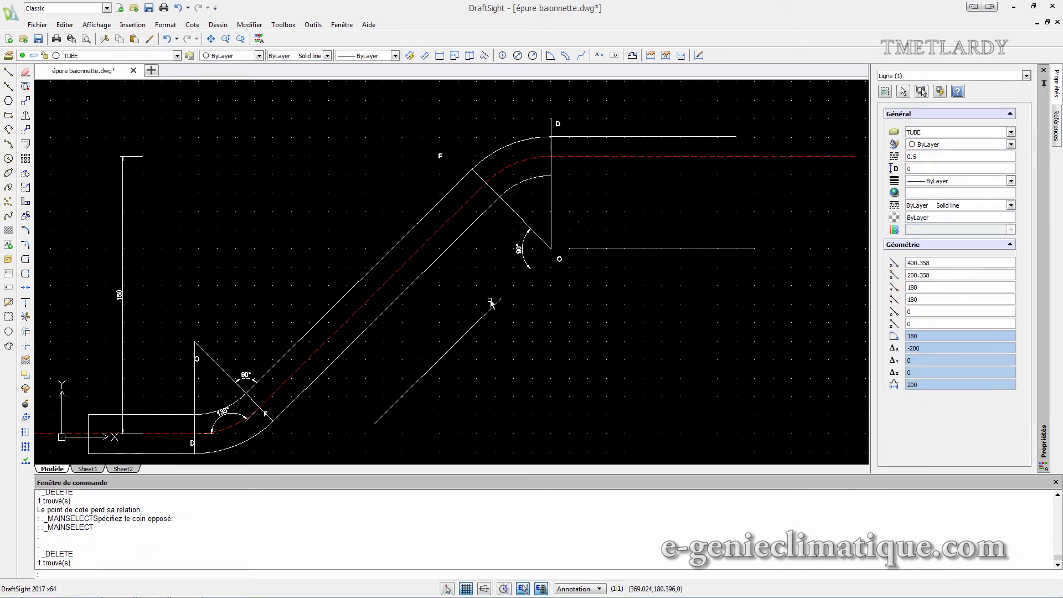
pyautogui.click(489, 312)
pyautogui.press('Delete')
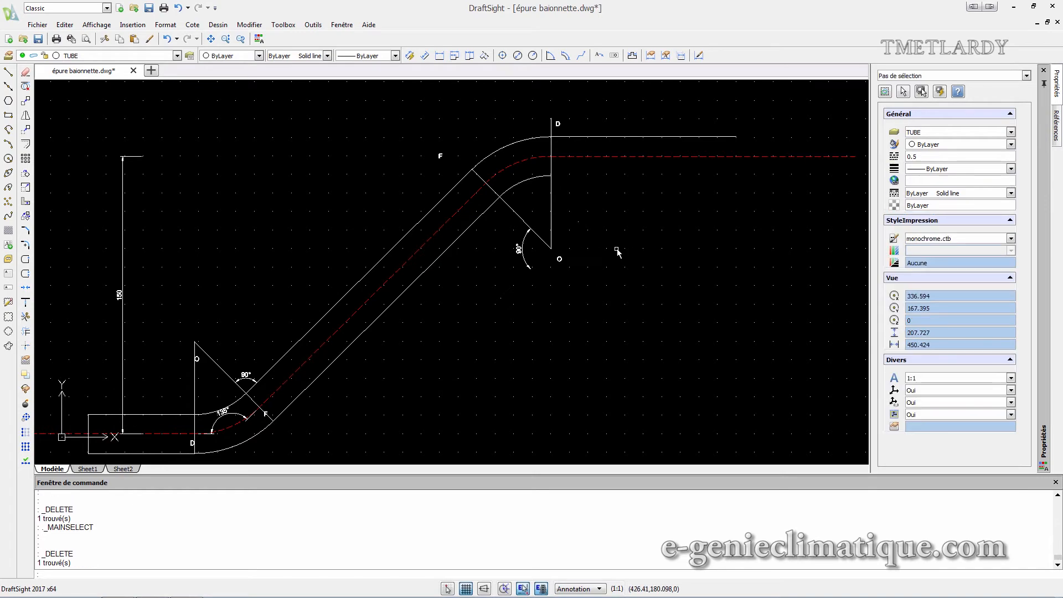
# - Delete the 90° angle dimension beside the upper bend's centre O
pyautogui.click(521, 250)
pyautogui.scroll(-1, 601, 217)
pyautogui.moveTo(611, 229); pyautogui.dragTo(589, 251, button='middle')
# - Draw a horizontal tube line of length 100 from the D end of the upper bend's inner arc
pyautogui.click(9, 72)
pyautogui.click(539, 207)
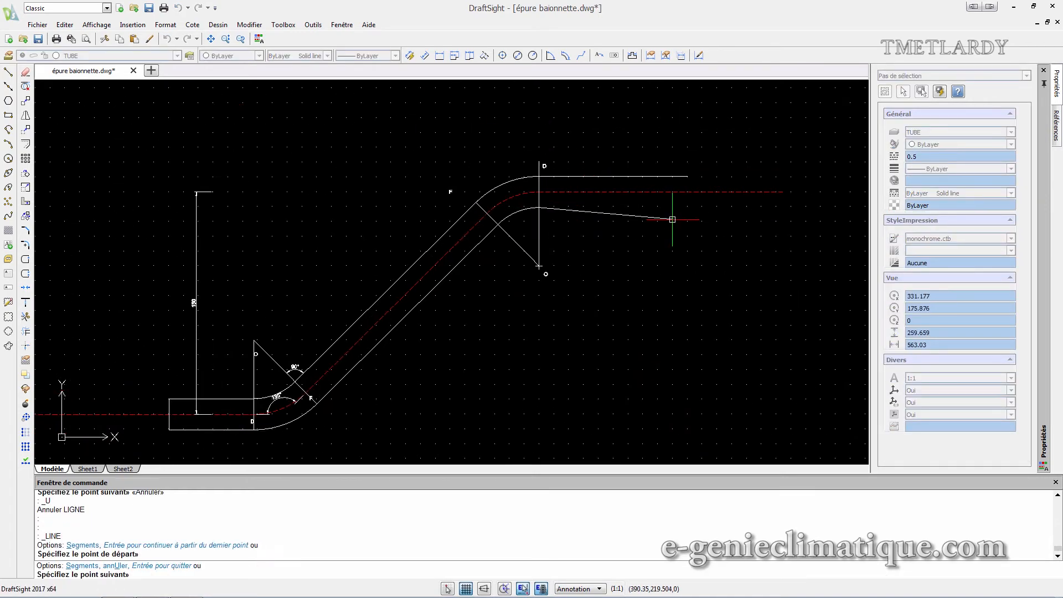
pyautogui.write('100')
pyautogui.press('Return')
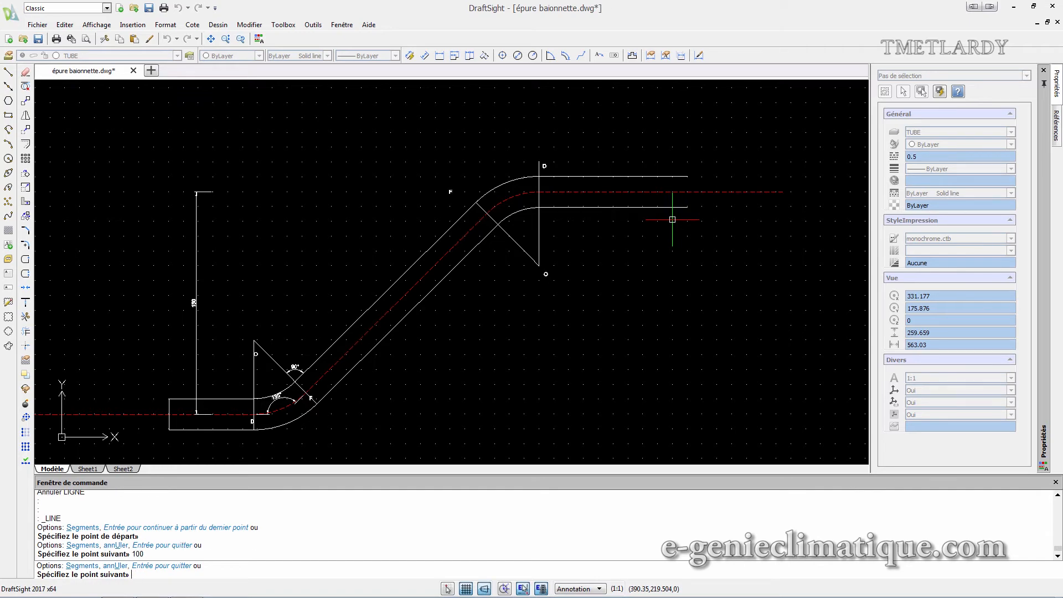
pyautogui.press('Escape')
# - Add an angular dimension to the upper bend's inner arc, placed between the two radius lines above O
pyautogui.scroll(2, 622, 238)
pyautogui.scroll(-1, 579, 255)
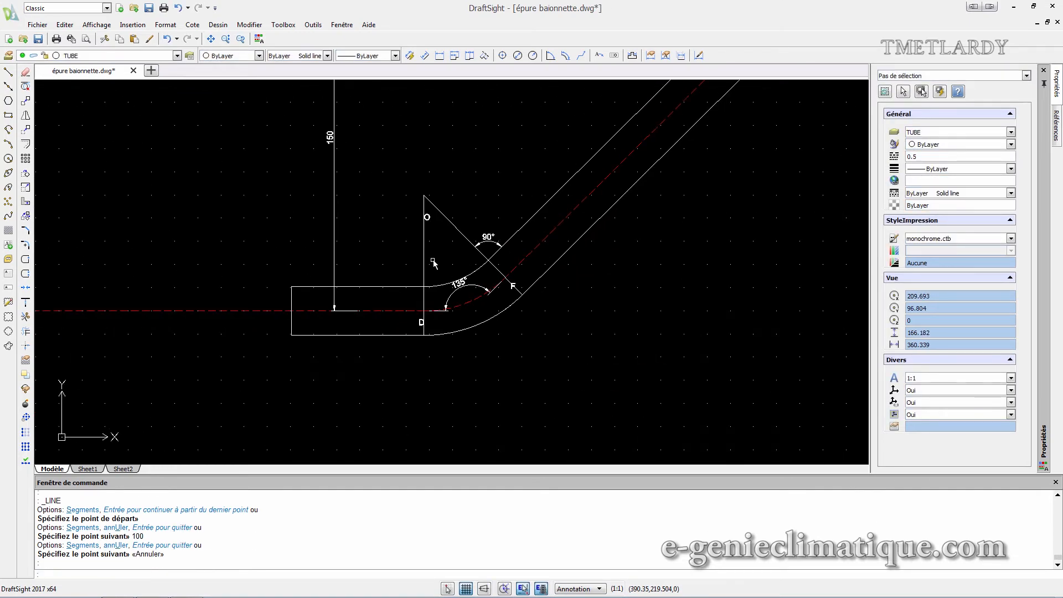
pyautogui.scroll(-1, 466, 259)
pyautogui.moveTo(576, 217)
pyautogui.mouseDown(button='middle')
pyautogui.moveTo(637, 221)
pyautogui.moveTo(527, 302)
pyautogui.moveTo(670, 191)
pyautogui.mouseUp(button='middle')
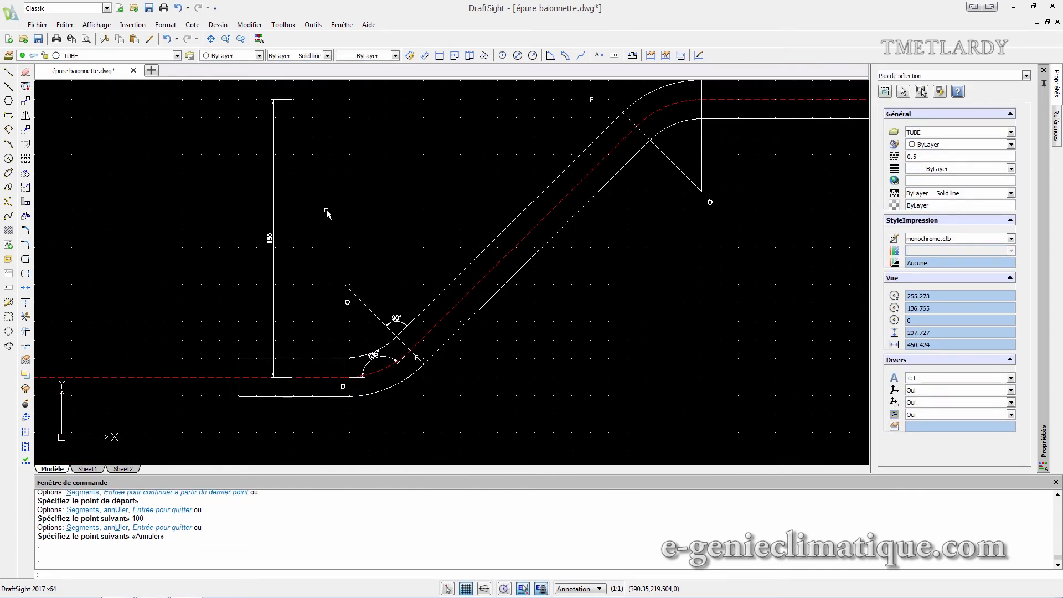
pyautogui.moveTo(720, 195); pyautogui.dragTo(567, 270, button='middle')
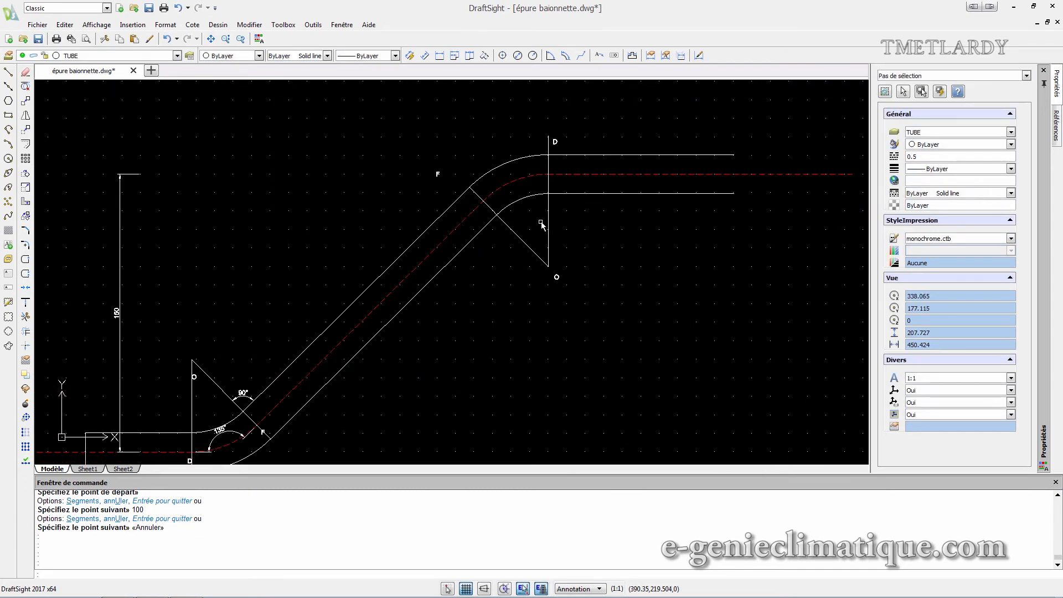
pyautogui.click(193, 25)
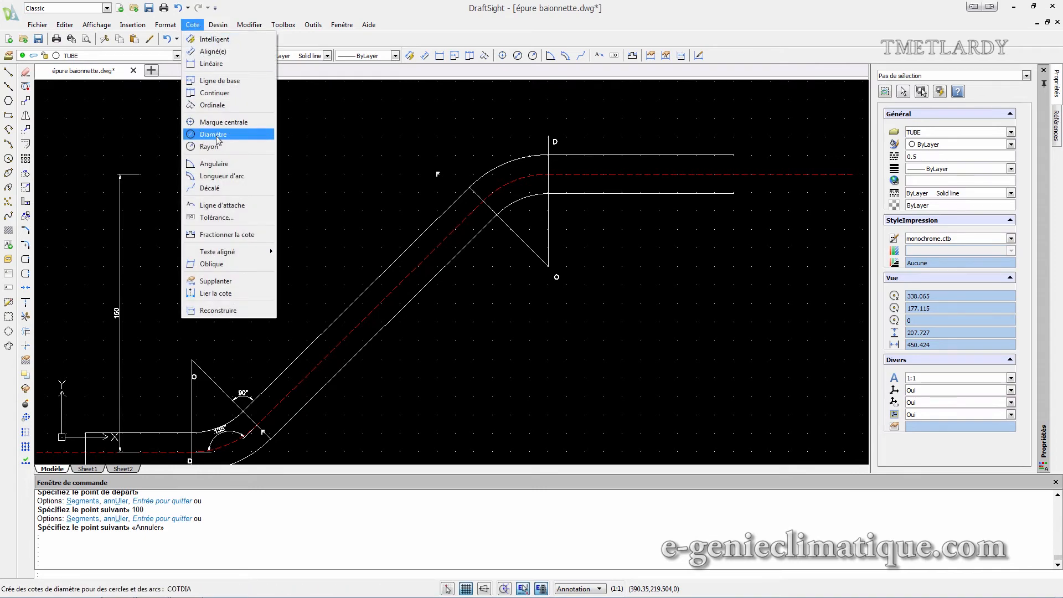
pyautogui.click(208, 164)
pyautogui.click(525, 197)
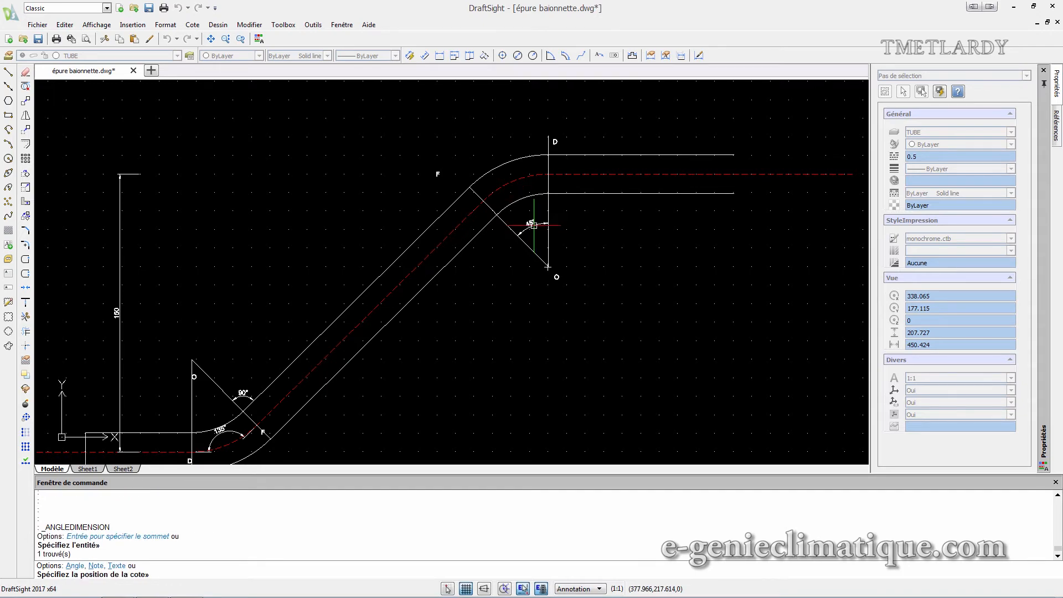
pyautogui.click(530, 222)
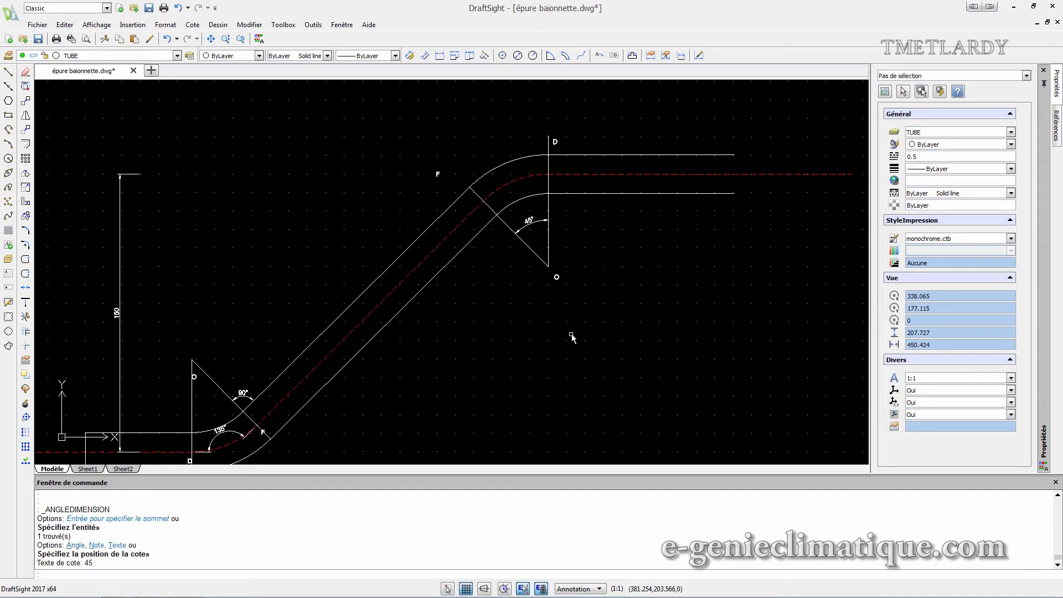
# - Add an arc-length dimension to the lower bend's centreline arc, placed below the outer tube arc
pyautogui.moveTo(526, 224); pyautogui.dragTo(565, 181, button='middle')
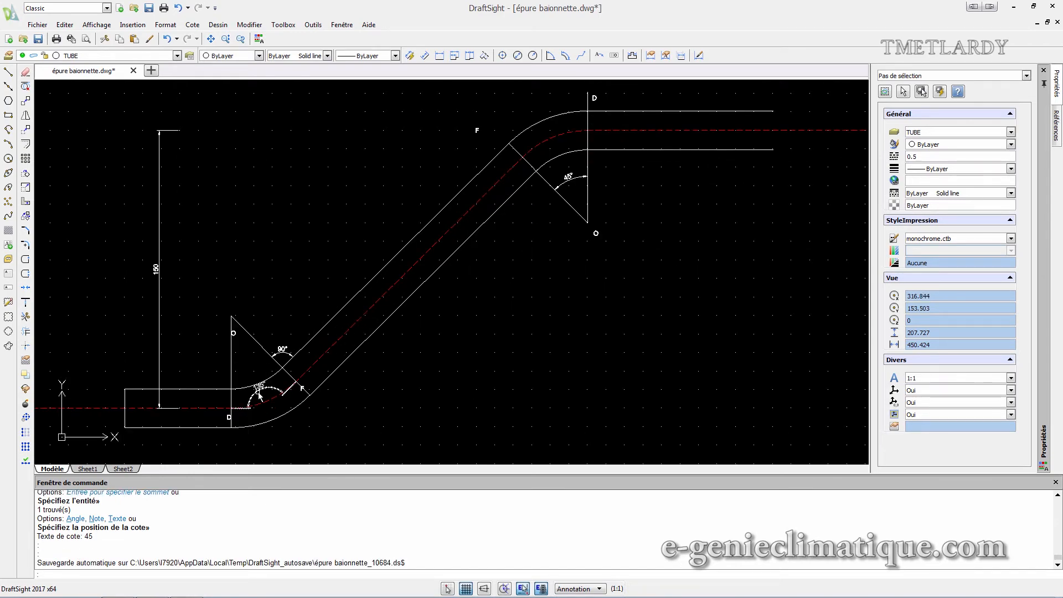
pyautogui.scroll(-1, 262, 395)
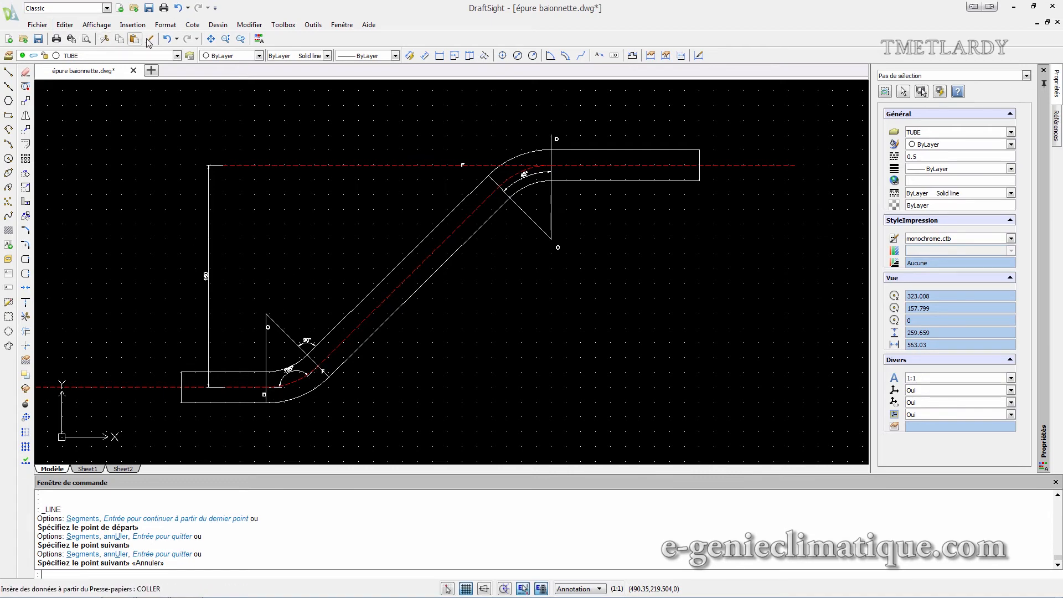
pyautogui.click(192, 24)
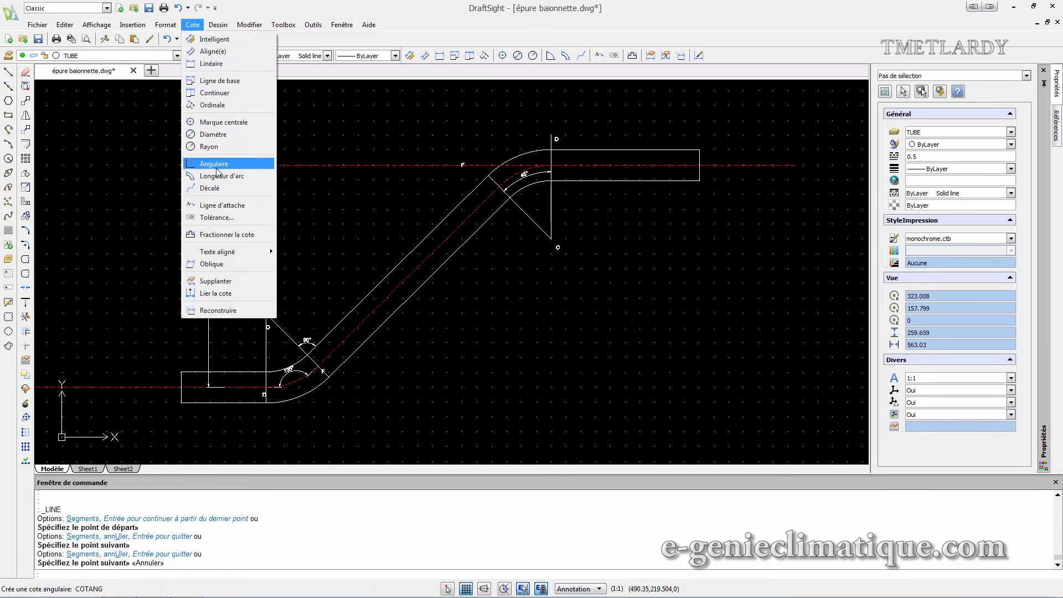
pyautogui.click(216, 179)
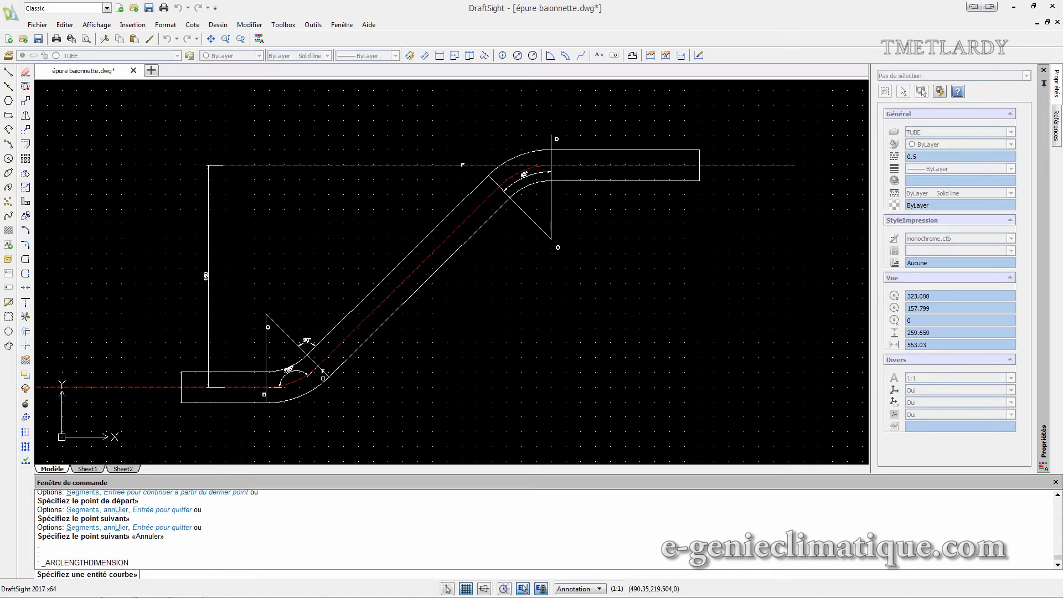
pyautogui.click(299, 380)
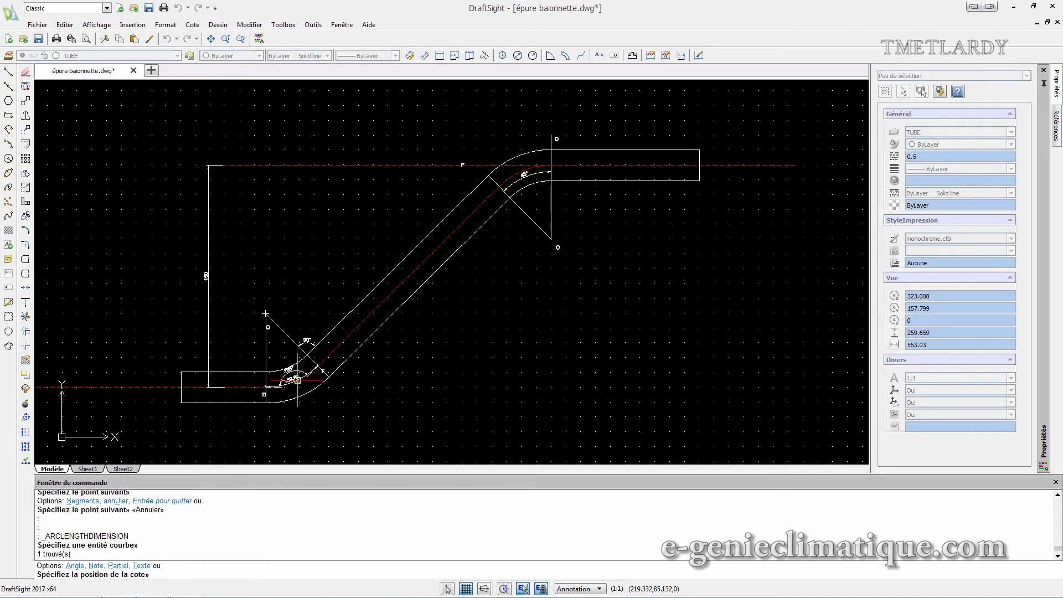
pyautogui.click(311, 424)
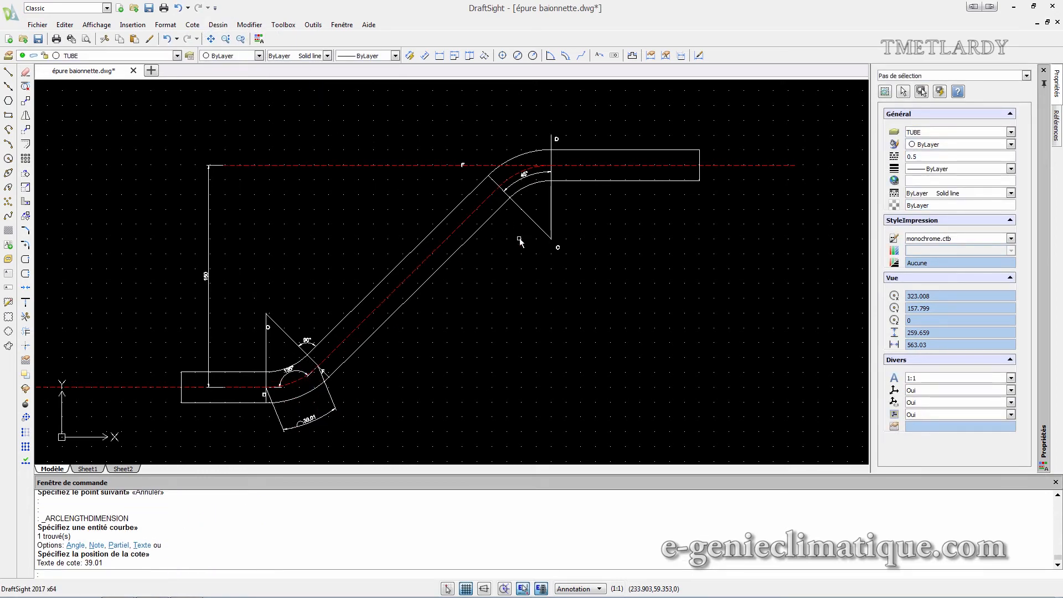
# - Repeat the arc-length dimension on the upper bend's centreline arc, placed above the outer tube arc
pyautogui.rightClick(526, 269)
pyautogui.click(558, 277)
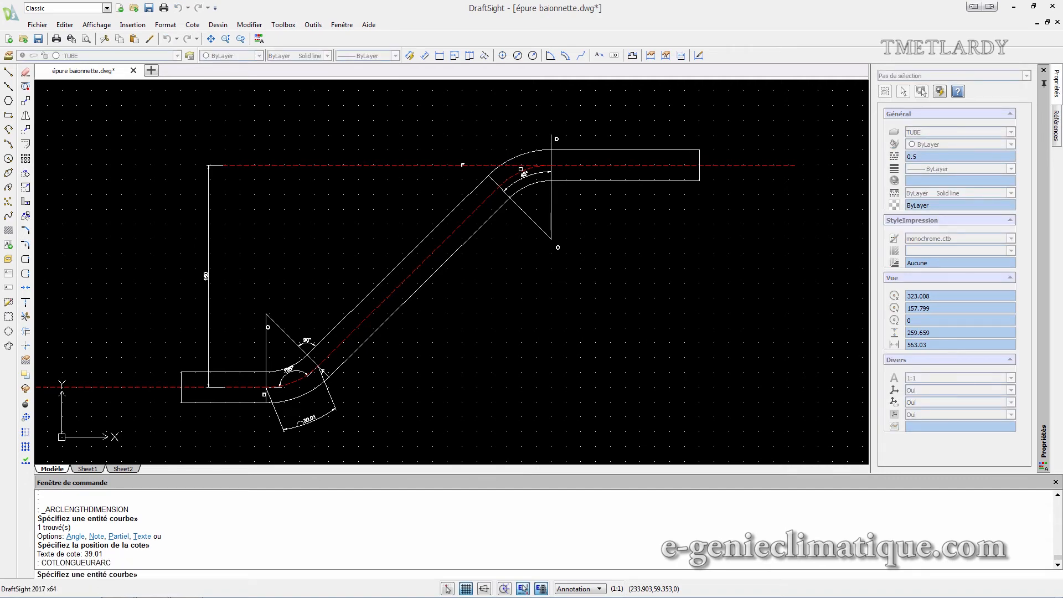
pyautogui.click(521, 169)
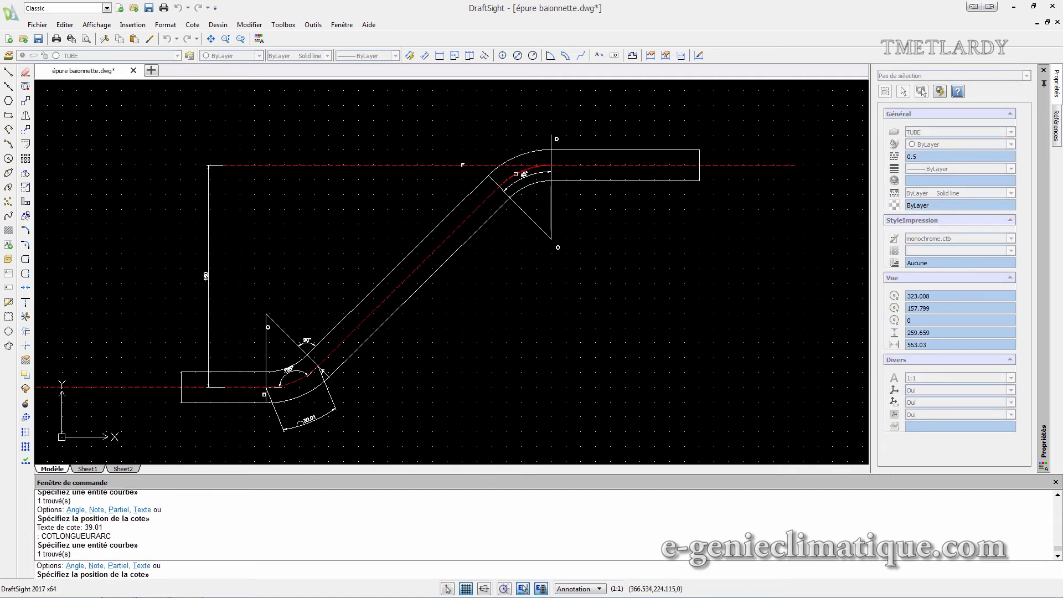
pyautogui.click(492, 132)
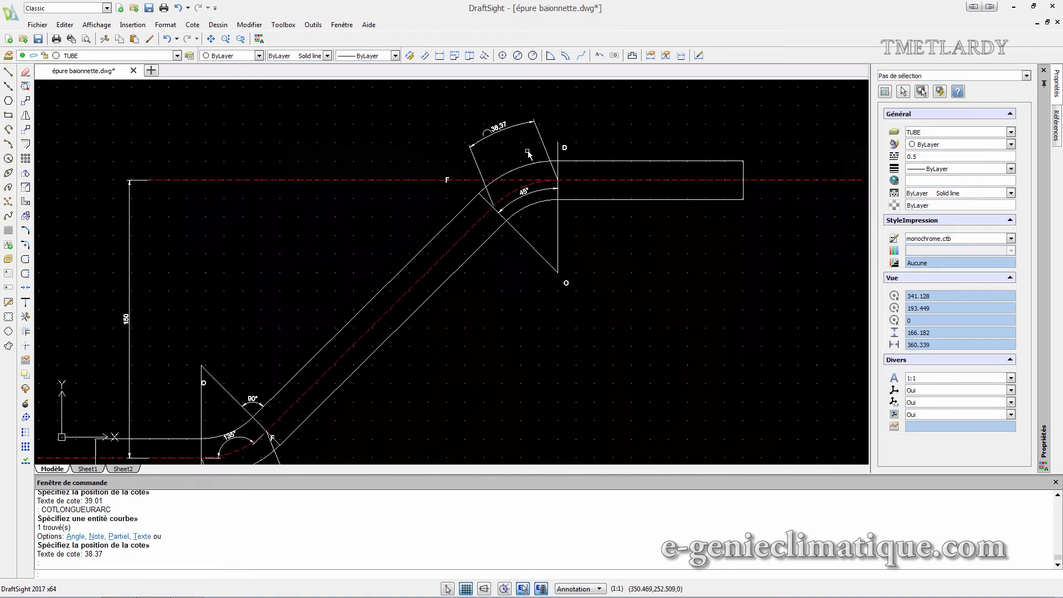
# - Inspect where the upper arc-length dimension attaches to the centreline arc near the F radius line
pyautogui.scroll(3, 490, 227)
pyautogui.scroll(2, 490, 227)
pyautogui.scroll(-4, 490, 227)
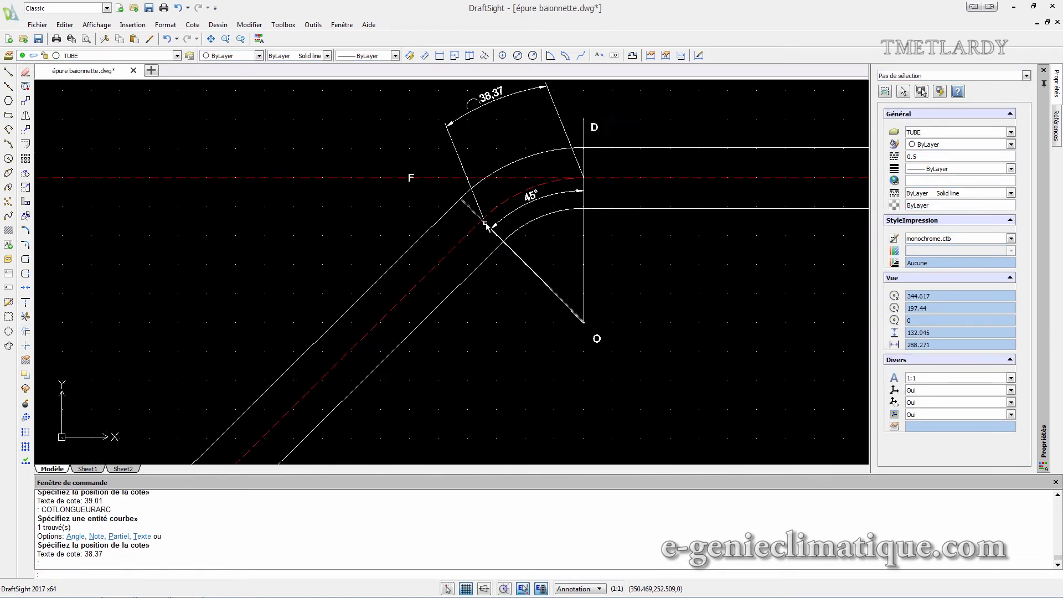
pyautogui.scroll(4, 410, 285)
pyautogui.click(410, 283)
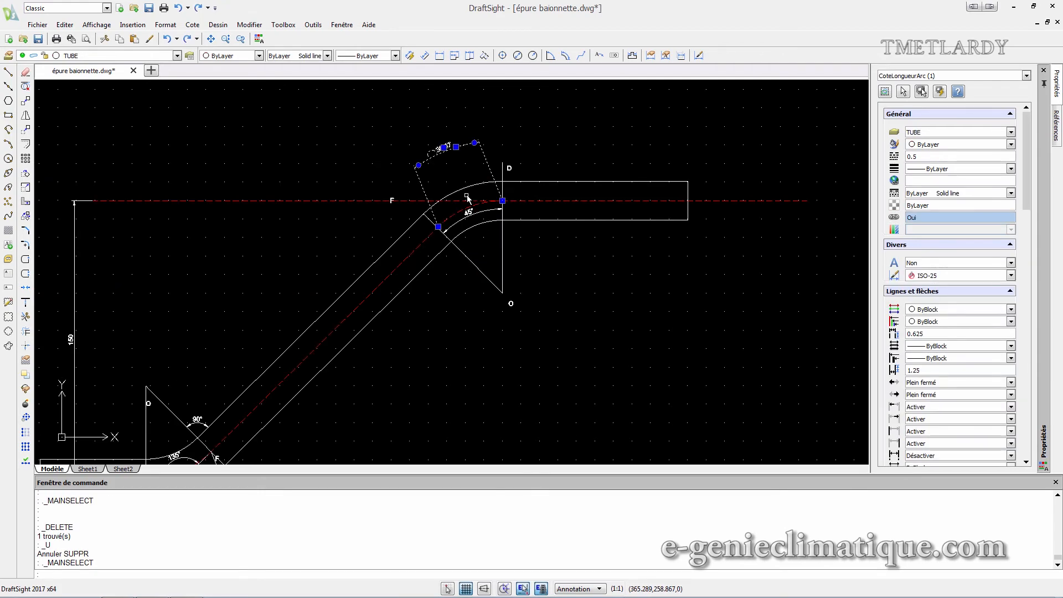
pyautogui.press('Escape')
# - Add a linear dimension along the lower straight tube from its open end to D, placed below the tube
pyautogui.scroll(-2, 423, 285)
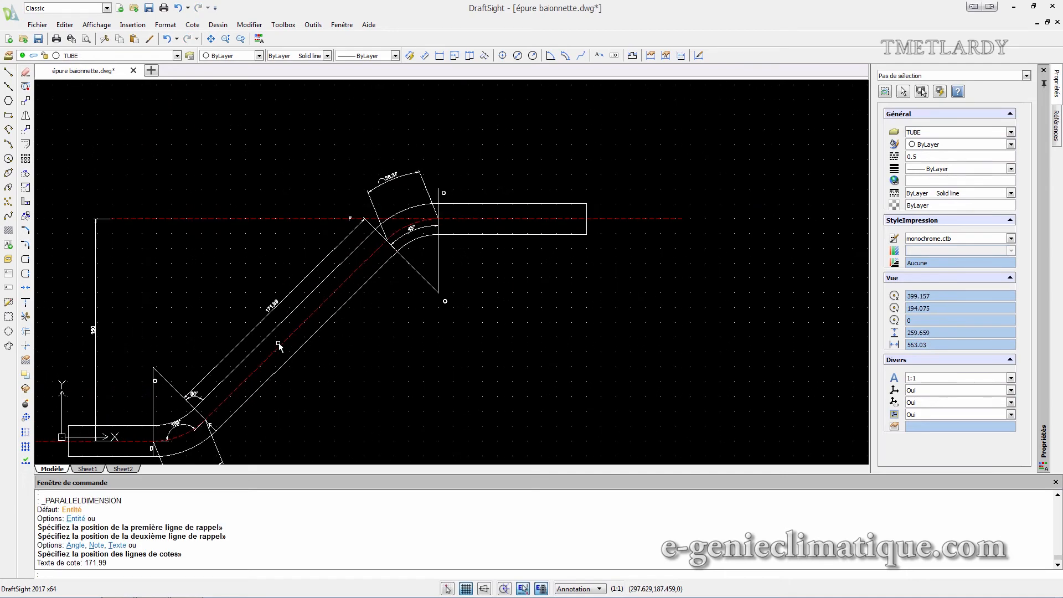
pyautogui.scroll(2, 288, 345)
pyautogui.moveTo(289, 345)
pyautogui.mouseDown(button='middle')
pyautogui.moveTo(349, 310)
pyautogui.moveTo(311, 324)
pyautogui.mouseUp(button='middle')
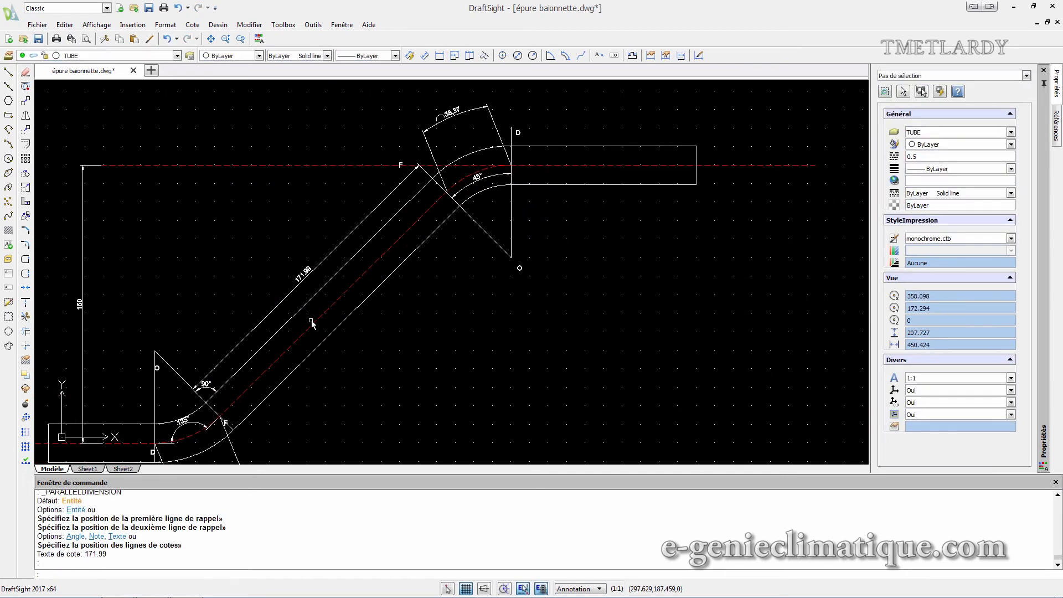
pyautogui.scroll(-1, 399, 311)
pyautogui.moveTo(466, 328); pyautogui.dragTo(518, 295, button='middle')
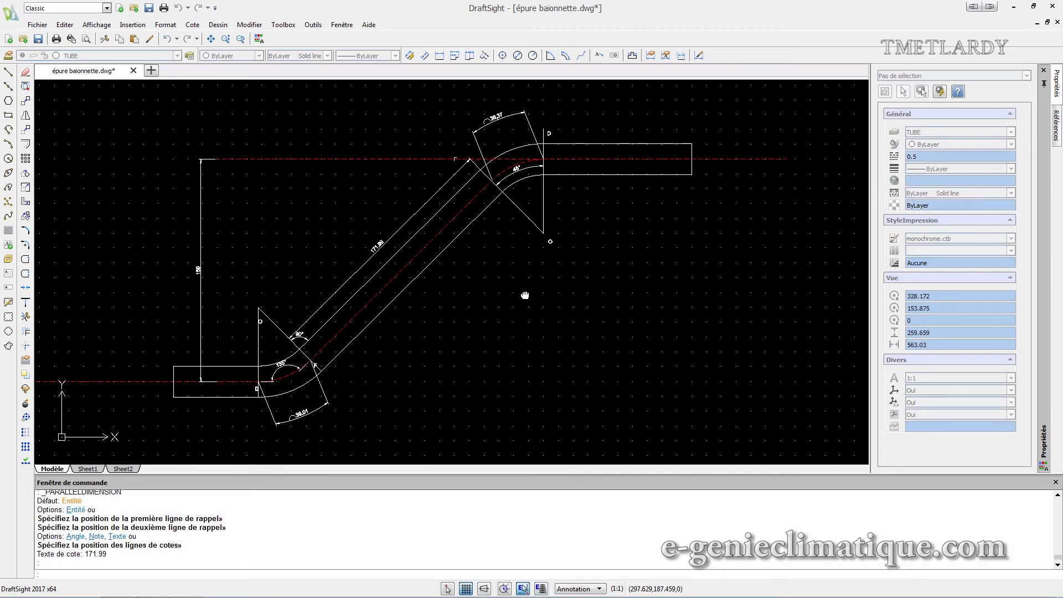
pyautogui.click(194, 25)
pyautogui.click(214, 50)
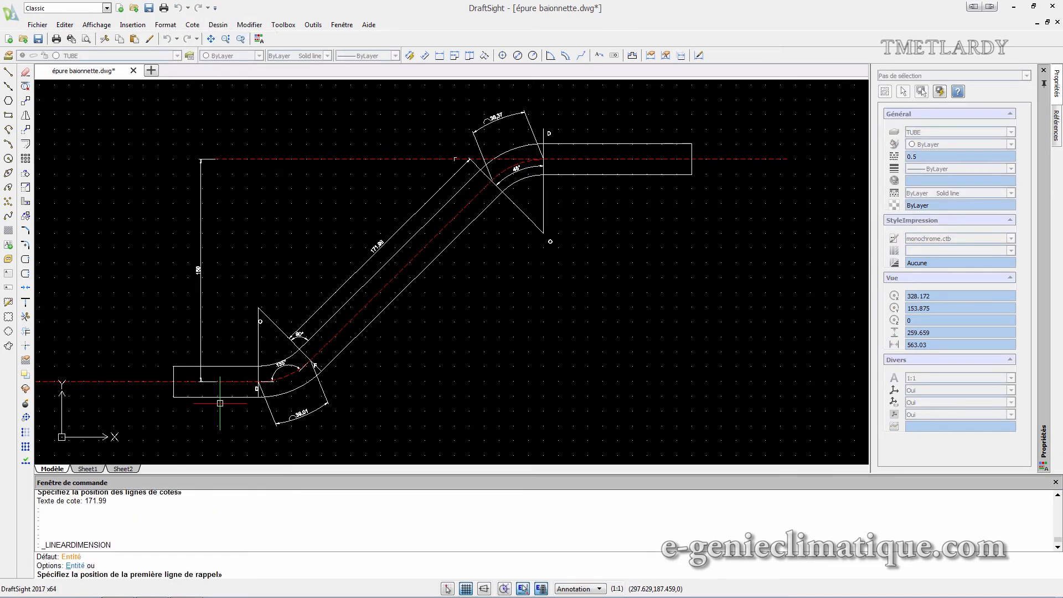
pyautogui.click(173, 381)
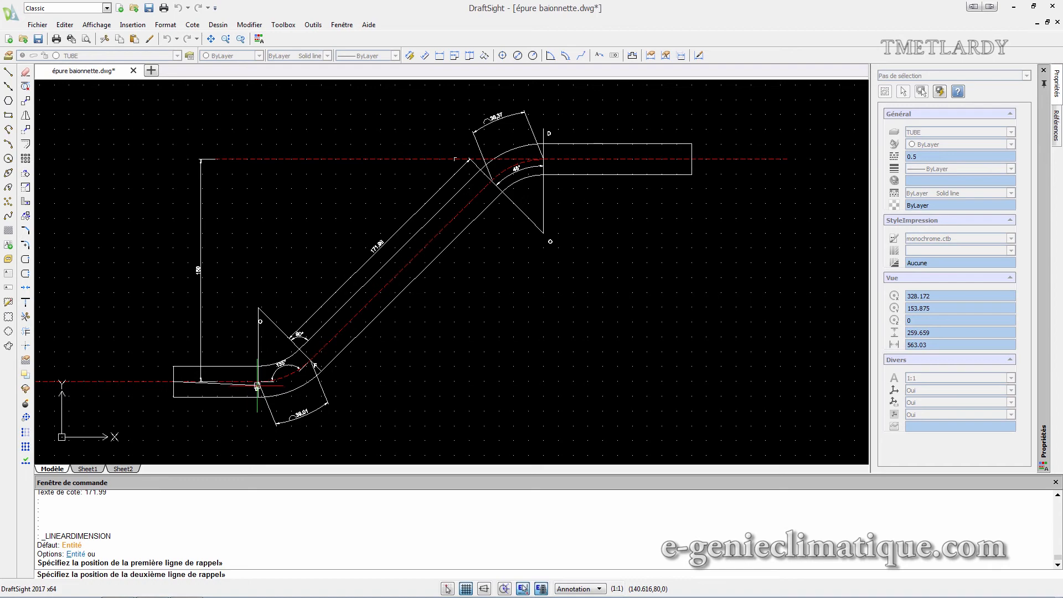
pyautogui.click(258, 382)
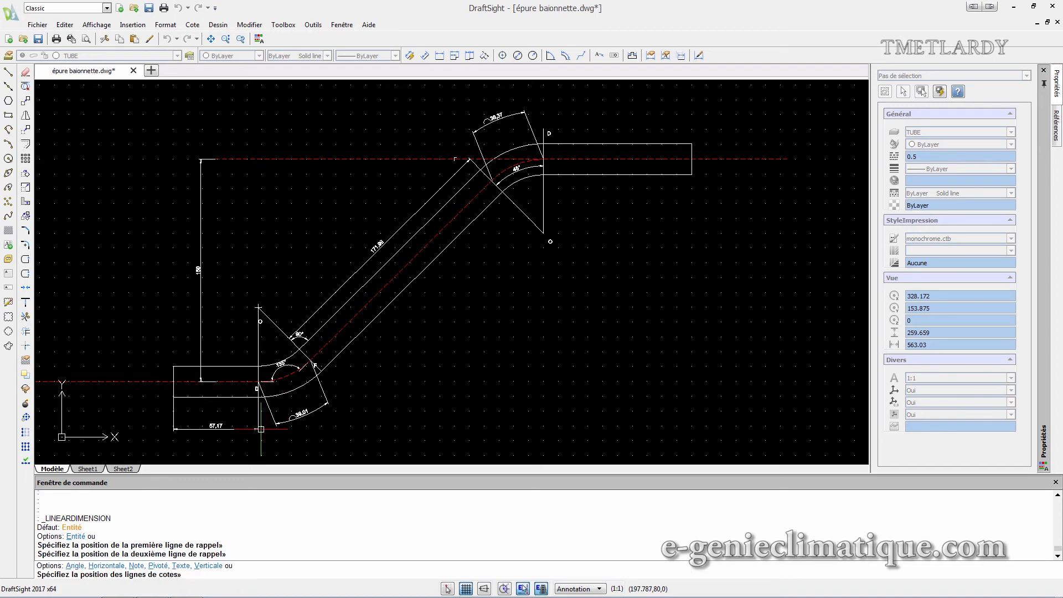
pyautogui.click(260, 425)
# - Add a linear dimension along the upper straight tube from D to its open end, placed below the tube
pyautogui.click(193, 25)
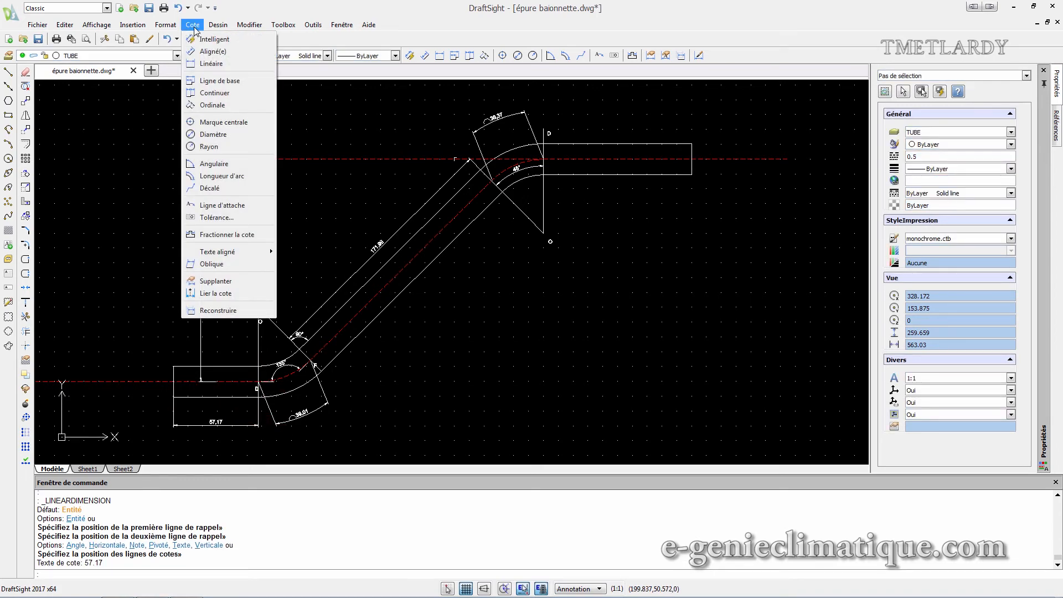
pyautogui.click(211, 63)
pyautogui.click(544, 160)
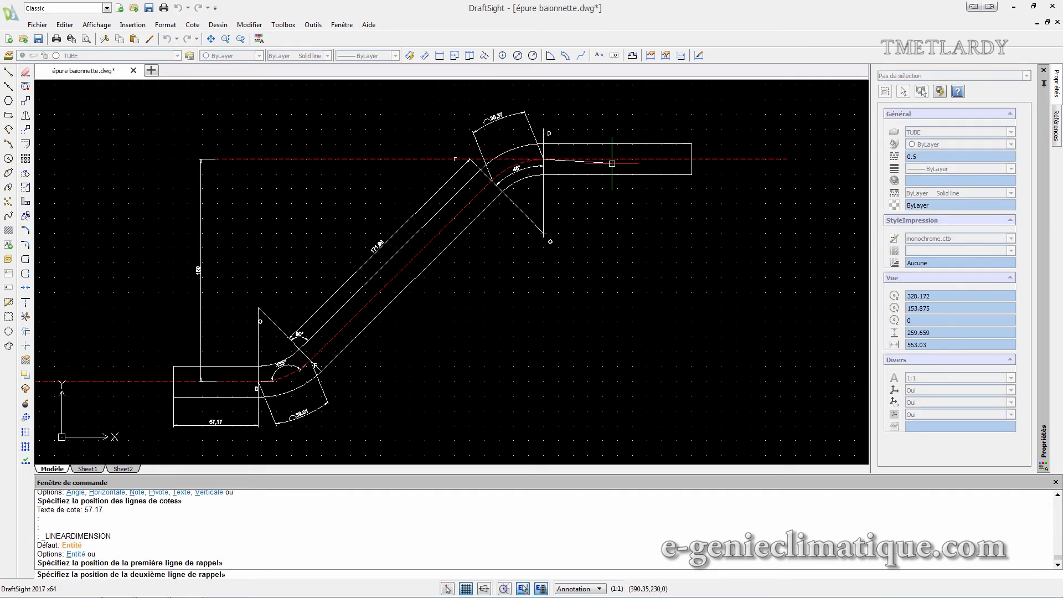
pyautogui.click(691, 160)
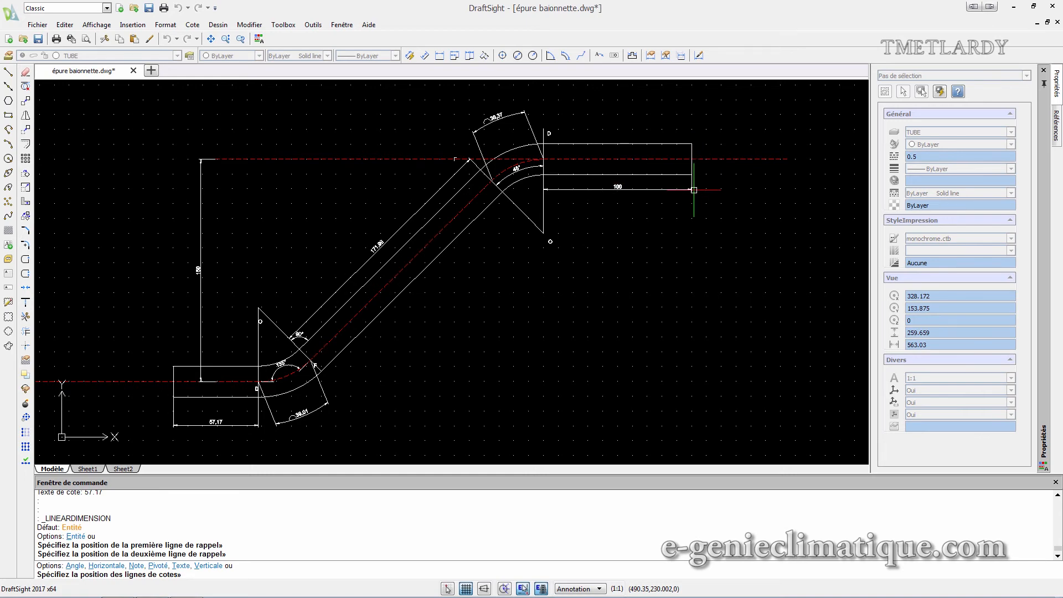
pyautogui.click(696, 184)
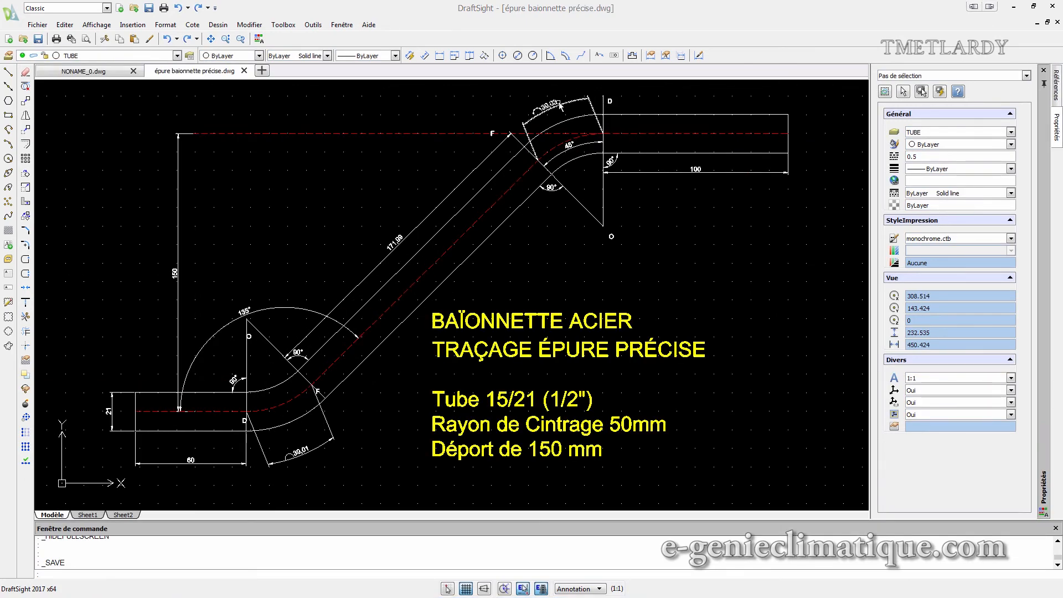
# - Inspect the attachment points of the upper bend's arc-length dimension in épure baionnette précise.dwg
pyautogui.click(536, 151)
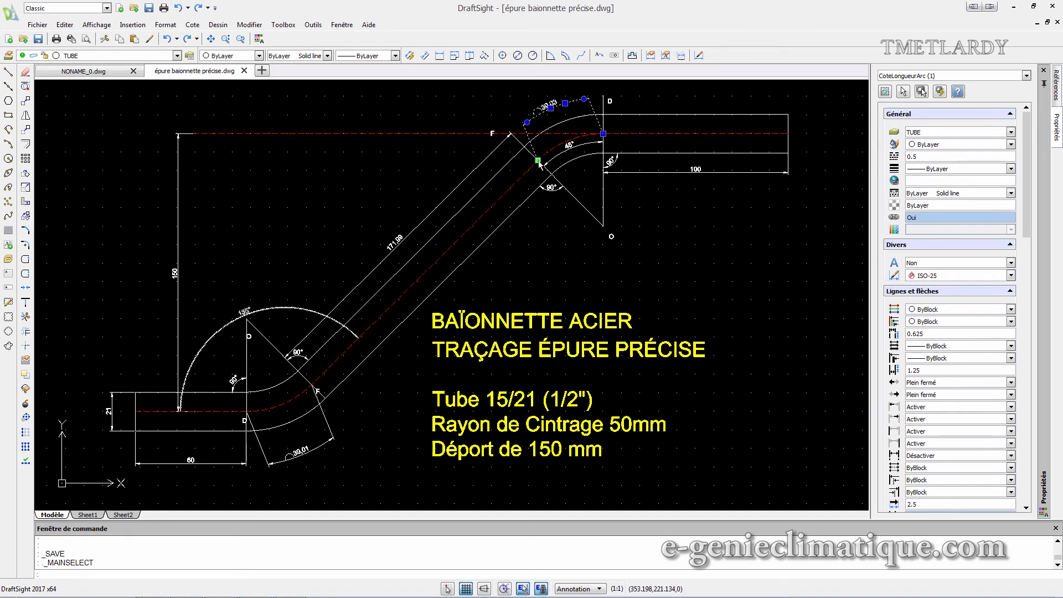
pyautogui.press('Escape')
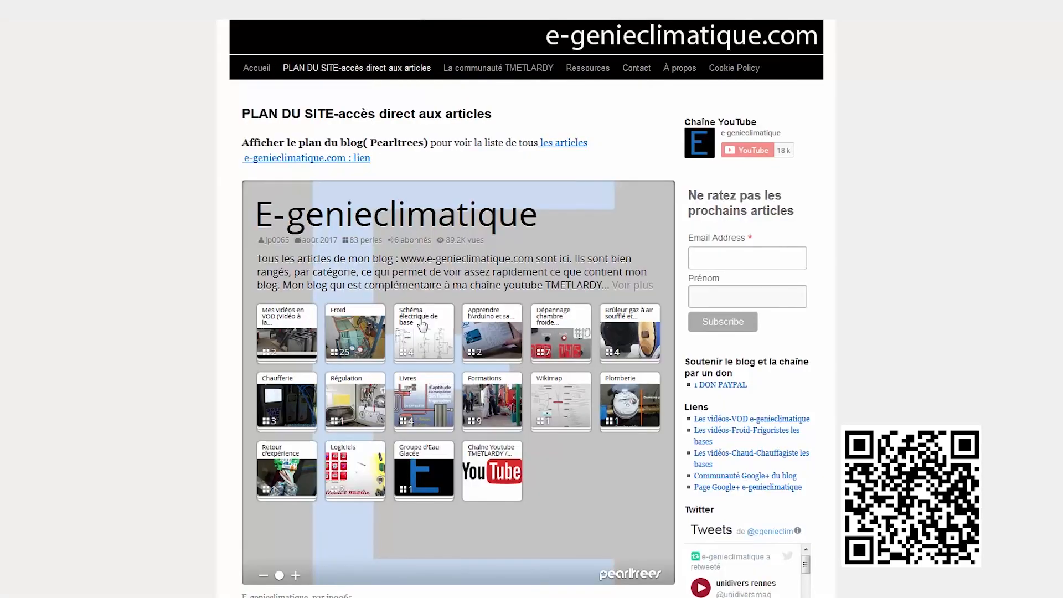
# - On the e-genieclimatique.com site map, open the SEB03 article from the Schéma électrique de base collection and view its wiring diagram
pyautogui.click(423, 324)
pyautogui.click(401, 336)
pyautogui.scroll(-10, 526, 332)
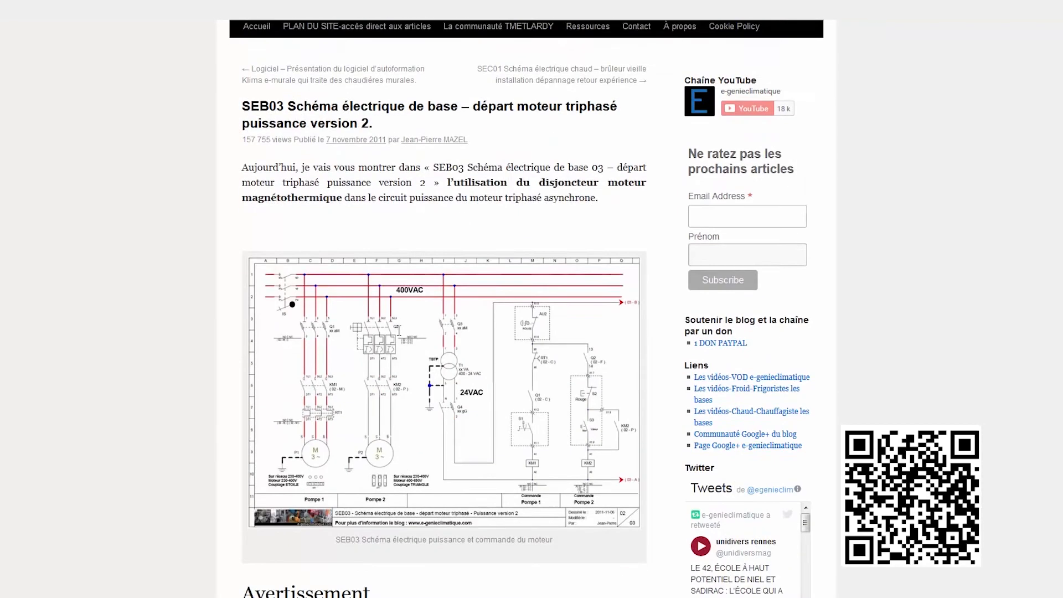